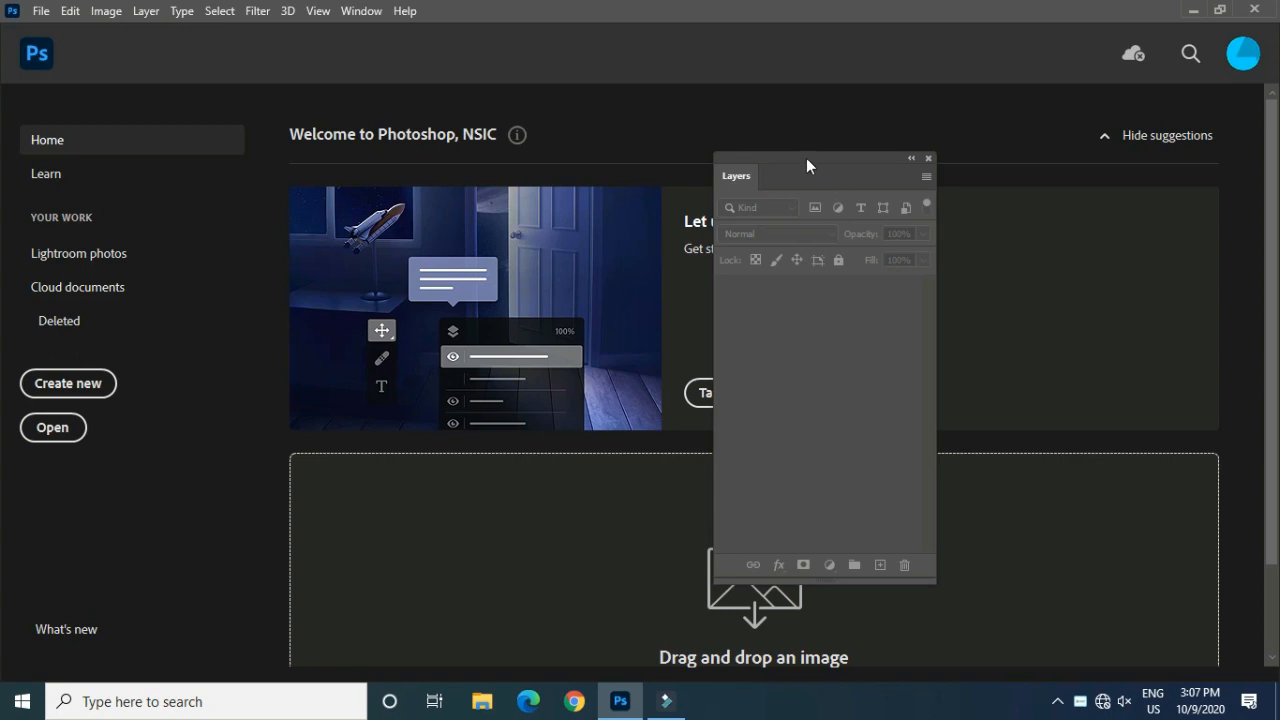
pyautogui.click(21, 706)
pyautogui.scroll(-4, 107, 386)
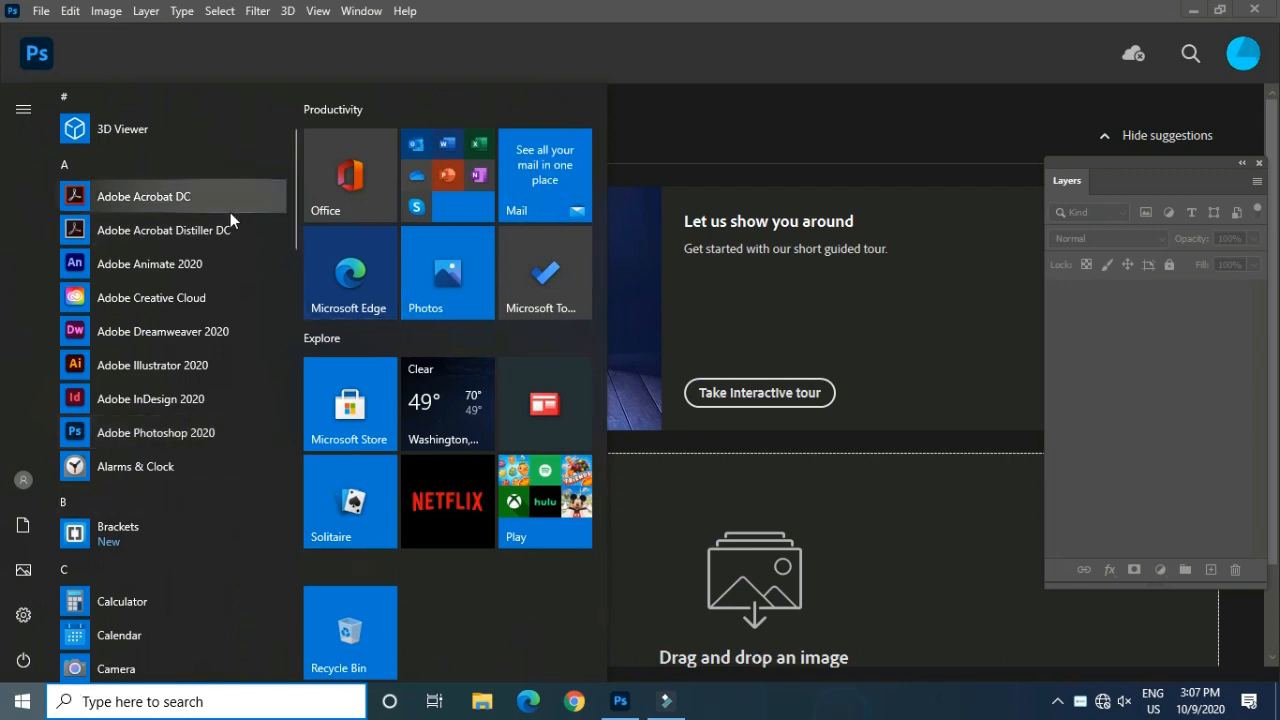
# Step: Look through the Photo presets and templates for a new document, and close the dialog without creating one
pyautogui.click(41, 10)
pyautogui.click(48, 29)
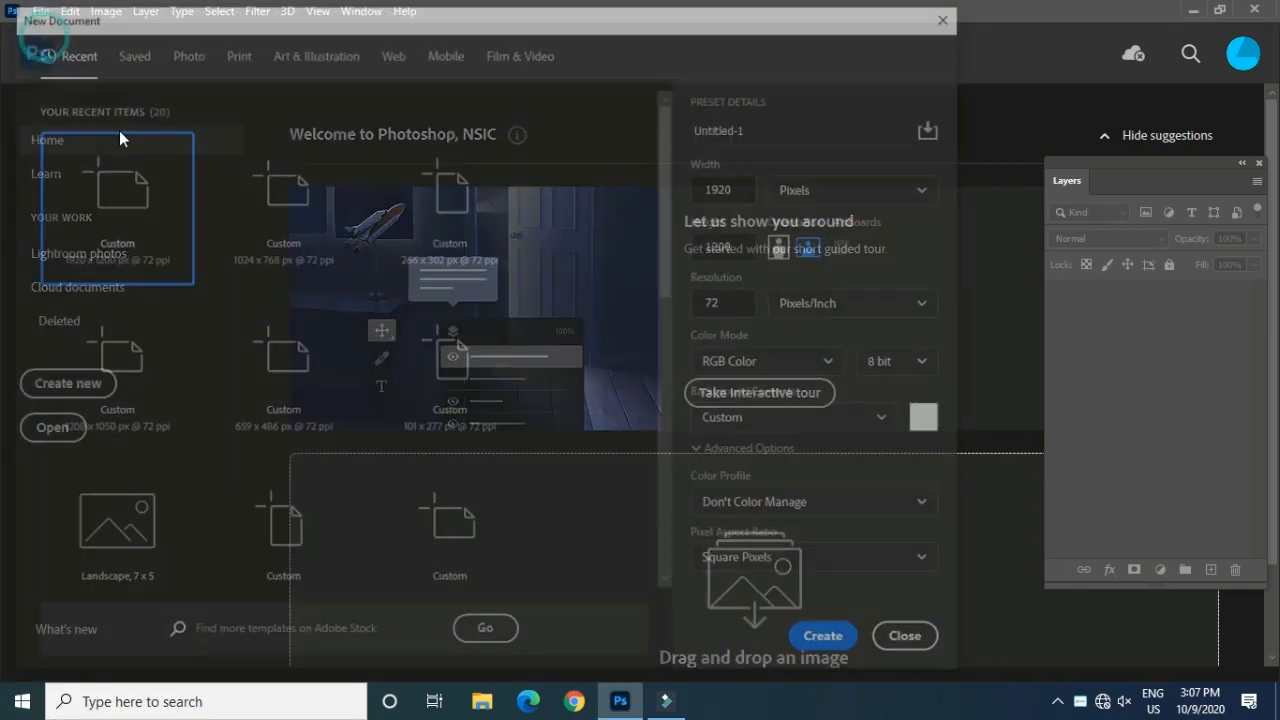
pyautogui.click(181, 50)
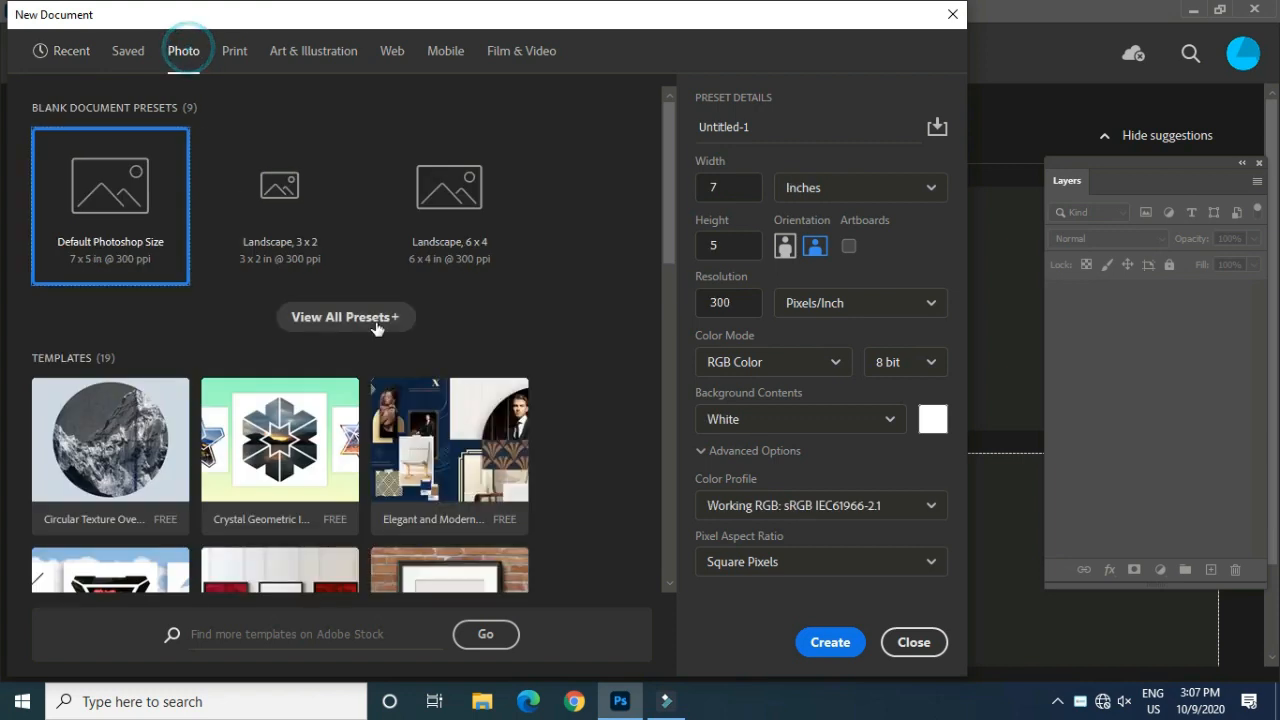
pyautogui.scroll(-1, 376, 329)
pyautogui.scroll(1, 480, 310)
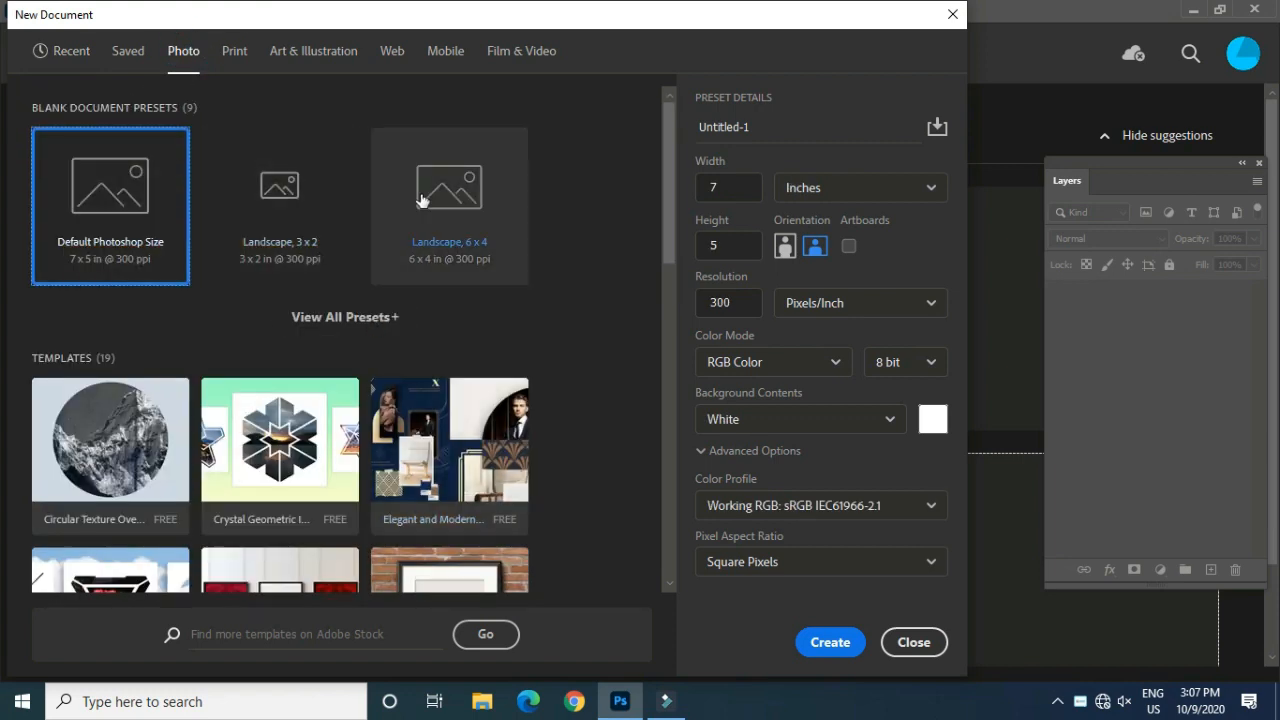
pyautogui.scroll(-6, 421, 200)
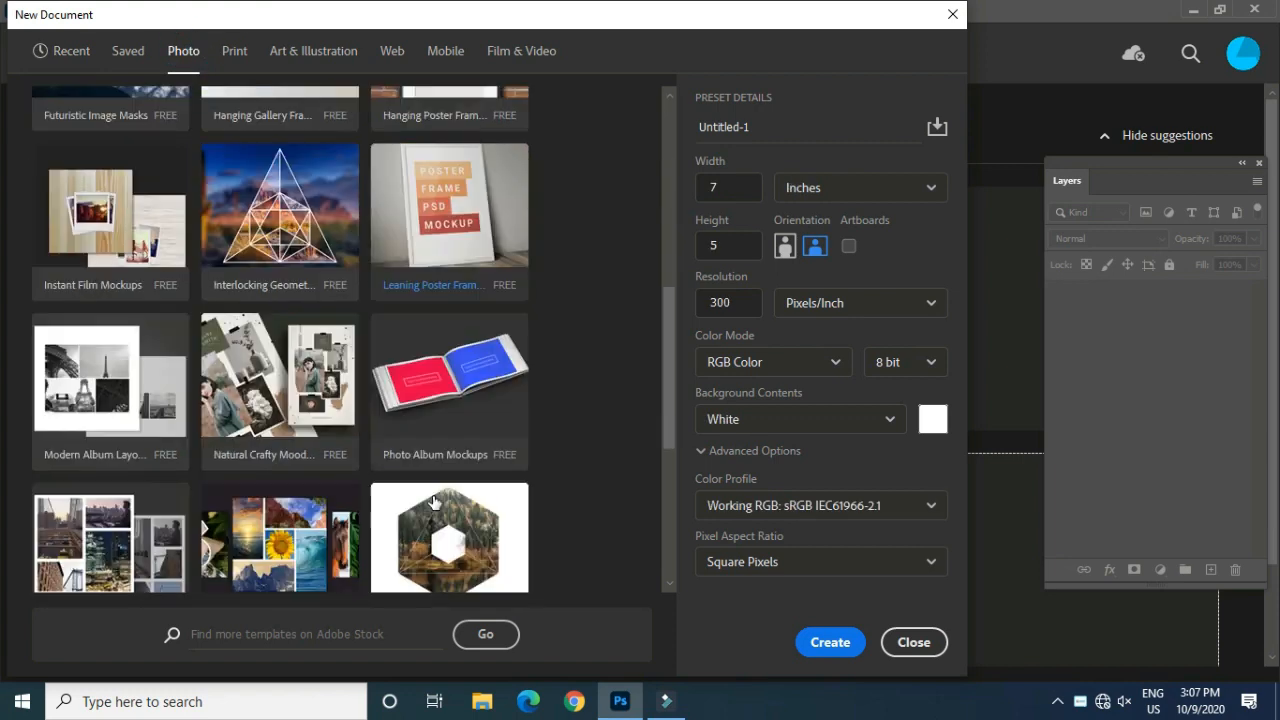
pyautogui.scroll(-4, 433, 502)
pyautogui.click(905, 642)
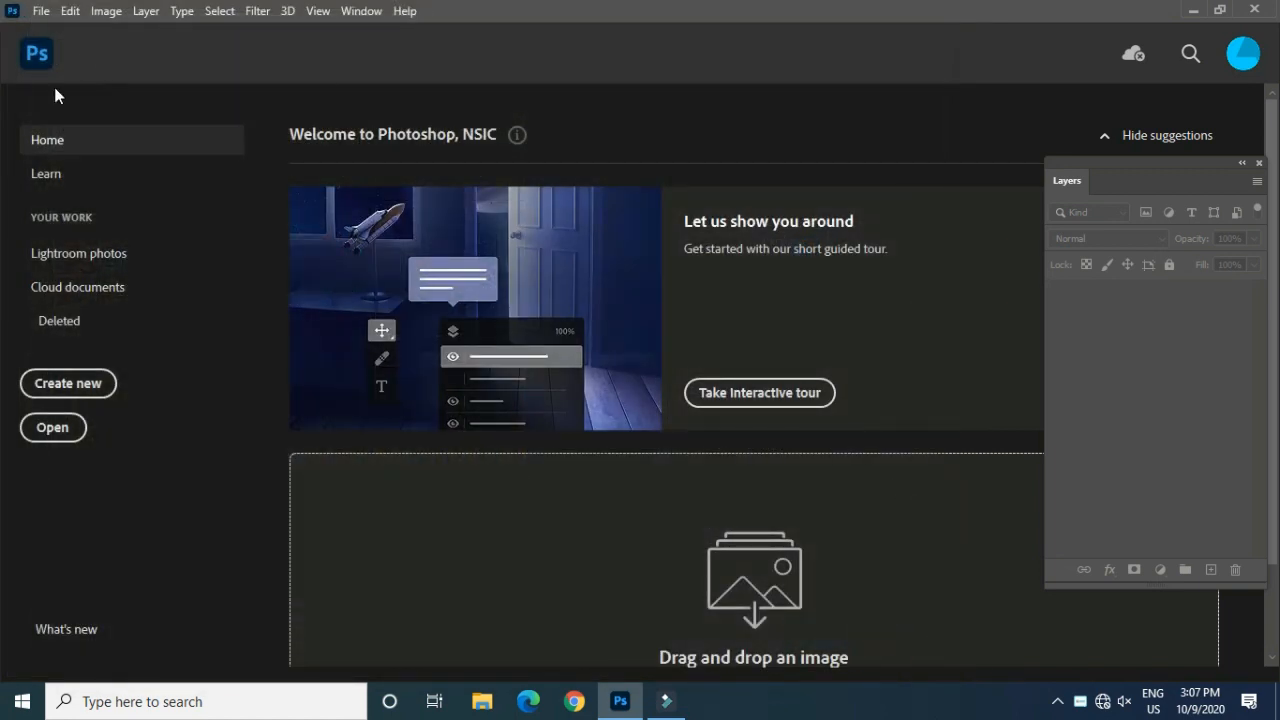
# Step: Open the group photo 0b1583decfb81ea855ae6dd3ab70bf10 from the imagee folder on New Volume (D:)
pyautogui.click(41, 13)
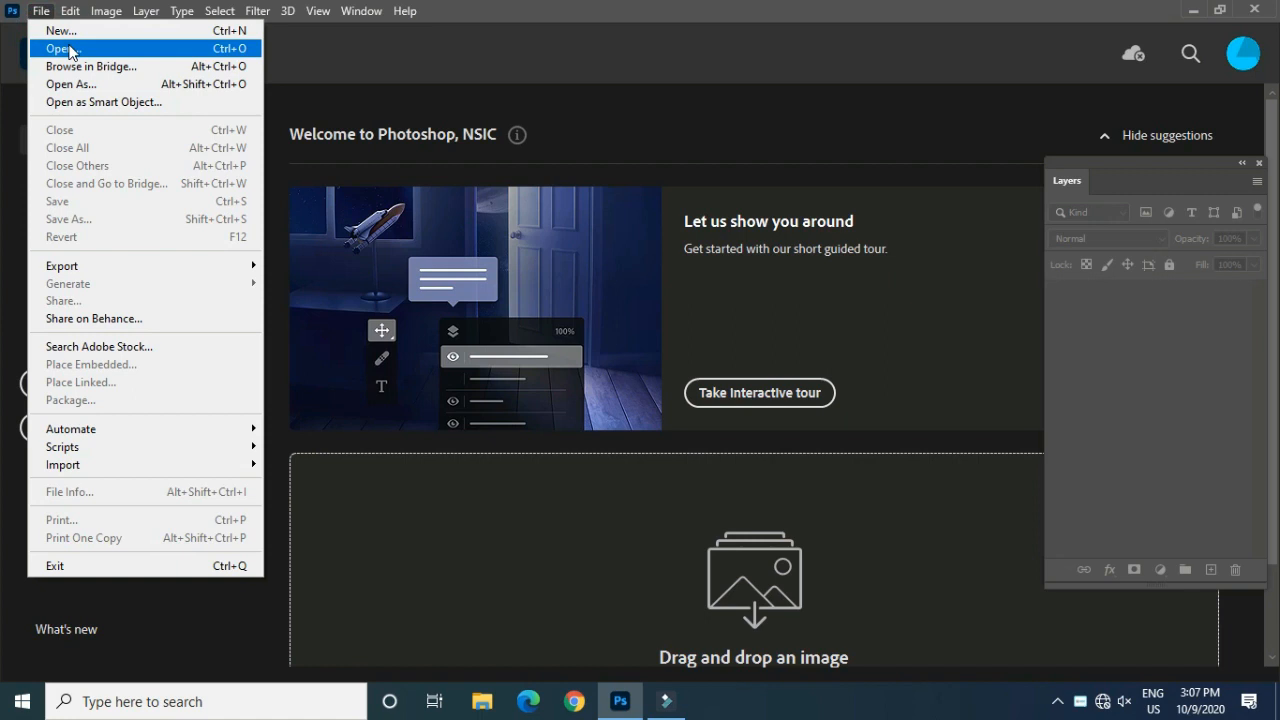
pyautogui.click(62, 48)
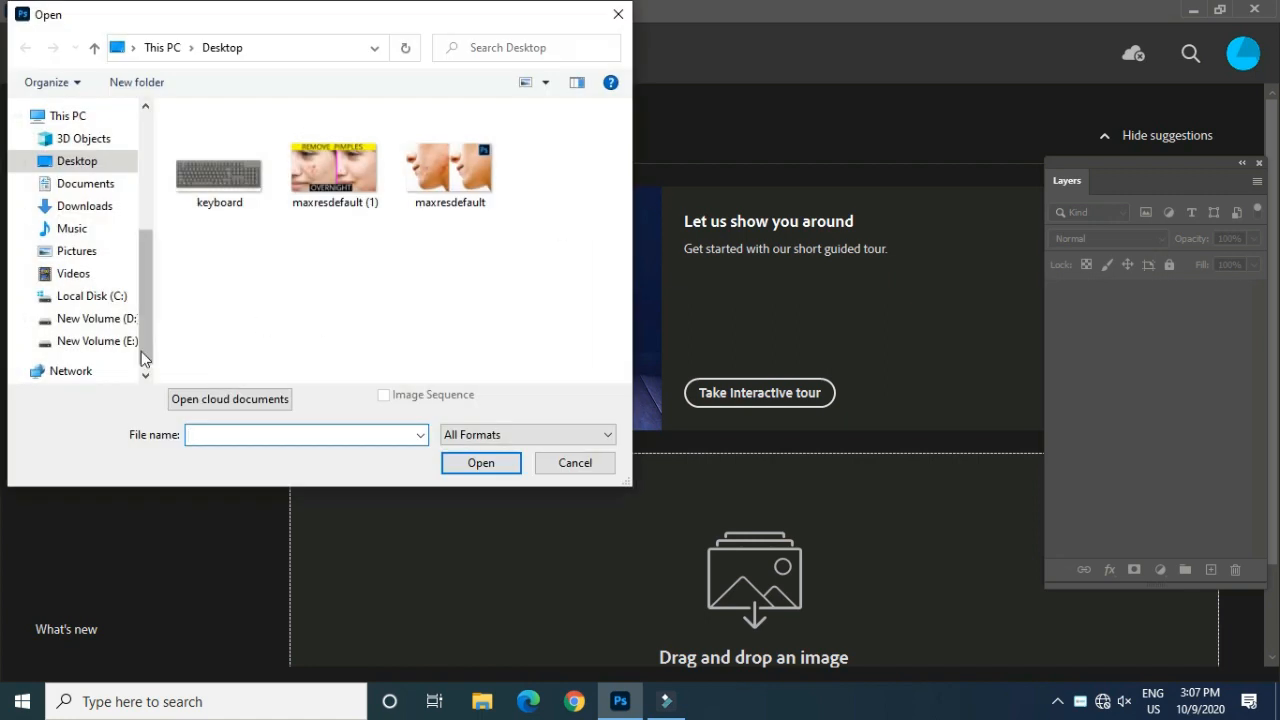
pyautogui.click(98, 318)
pyautogui.doubleClick(330, 275)
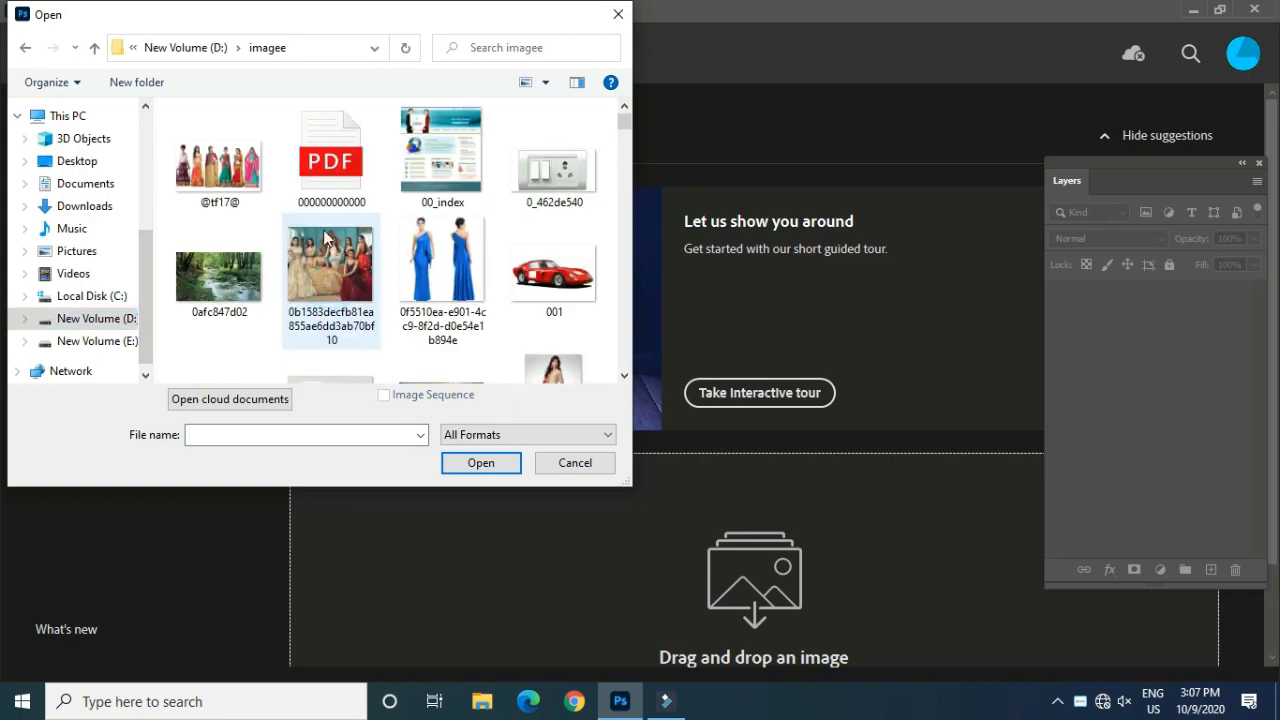
pyautogui.scroll(-1, 509, 297)
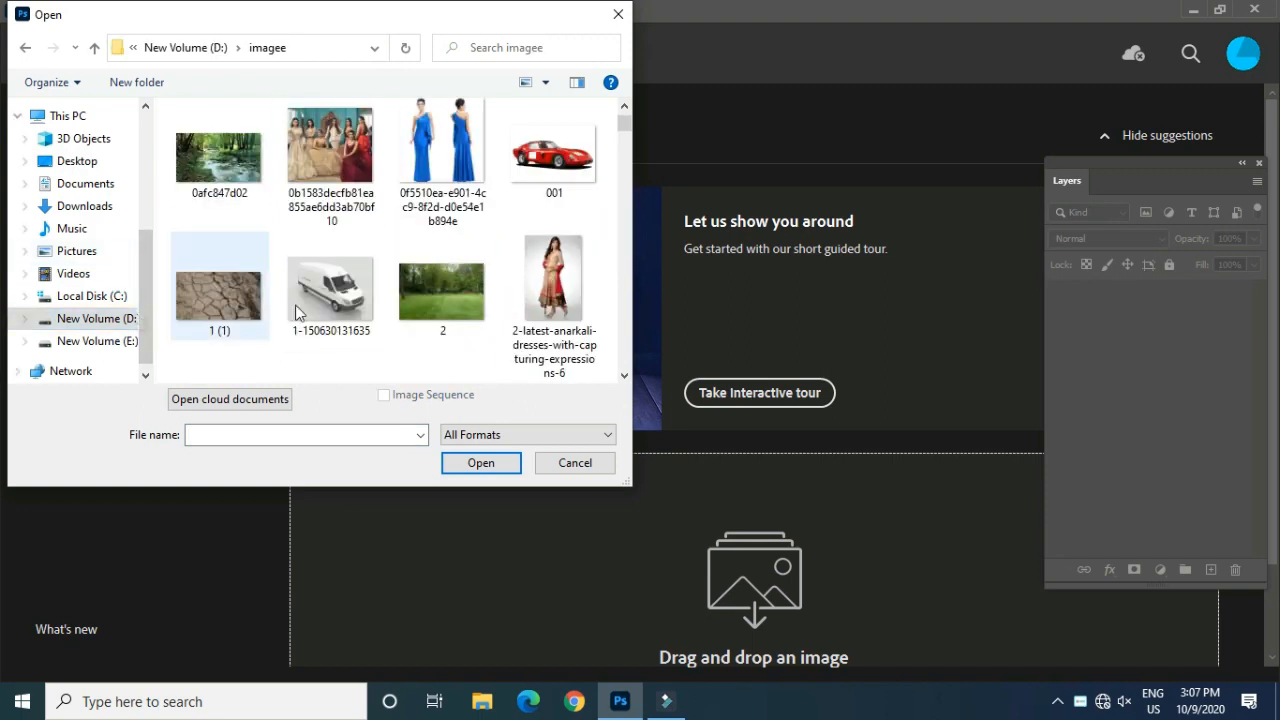
pyautogui.click(303, 148)
pyautogui.click(481, 463)
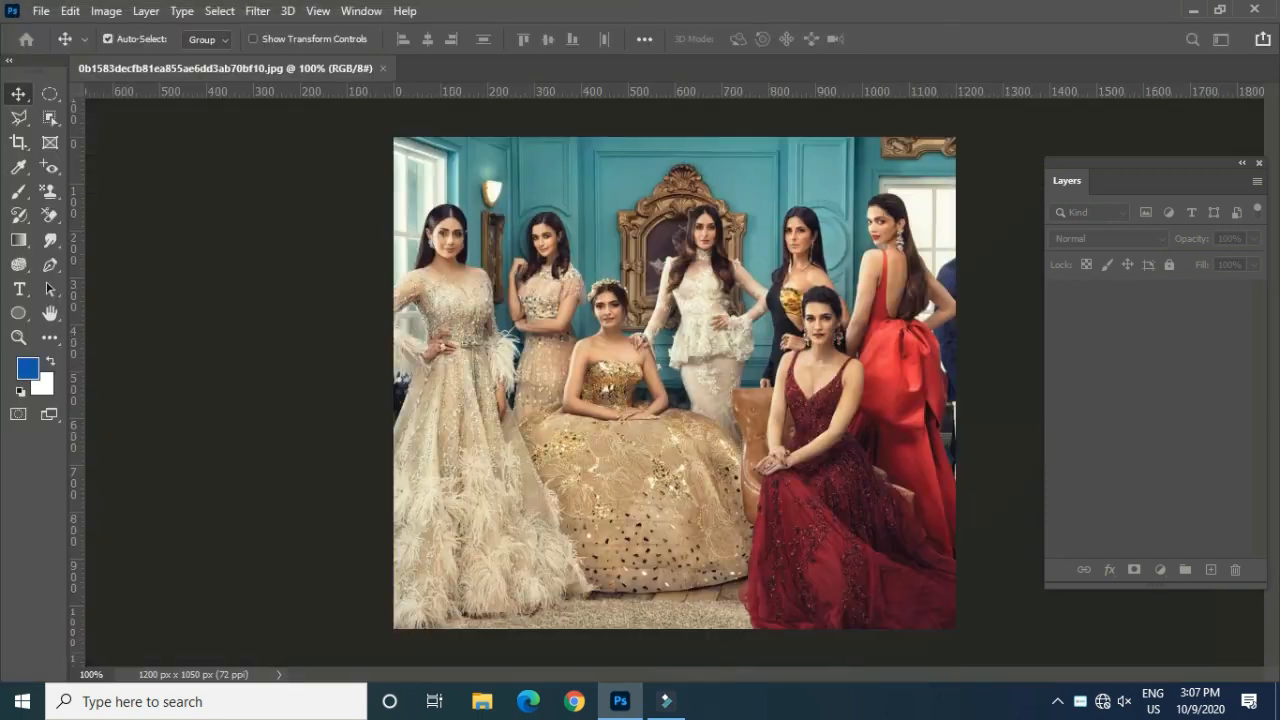
pyautogui.click(48, 117)
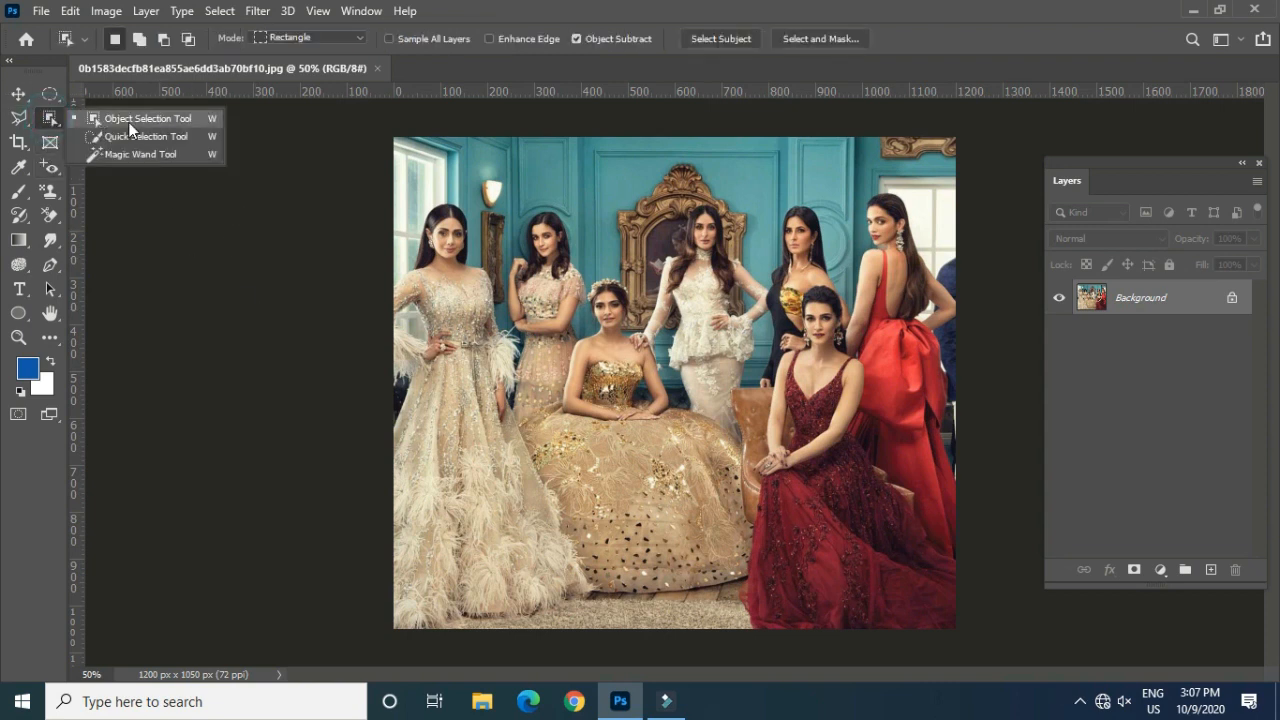
pyautogui.press('v')
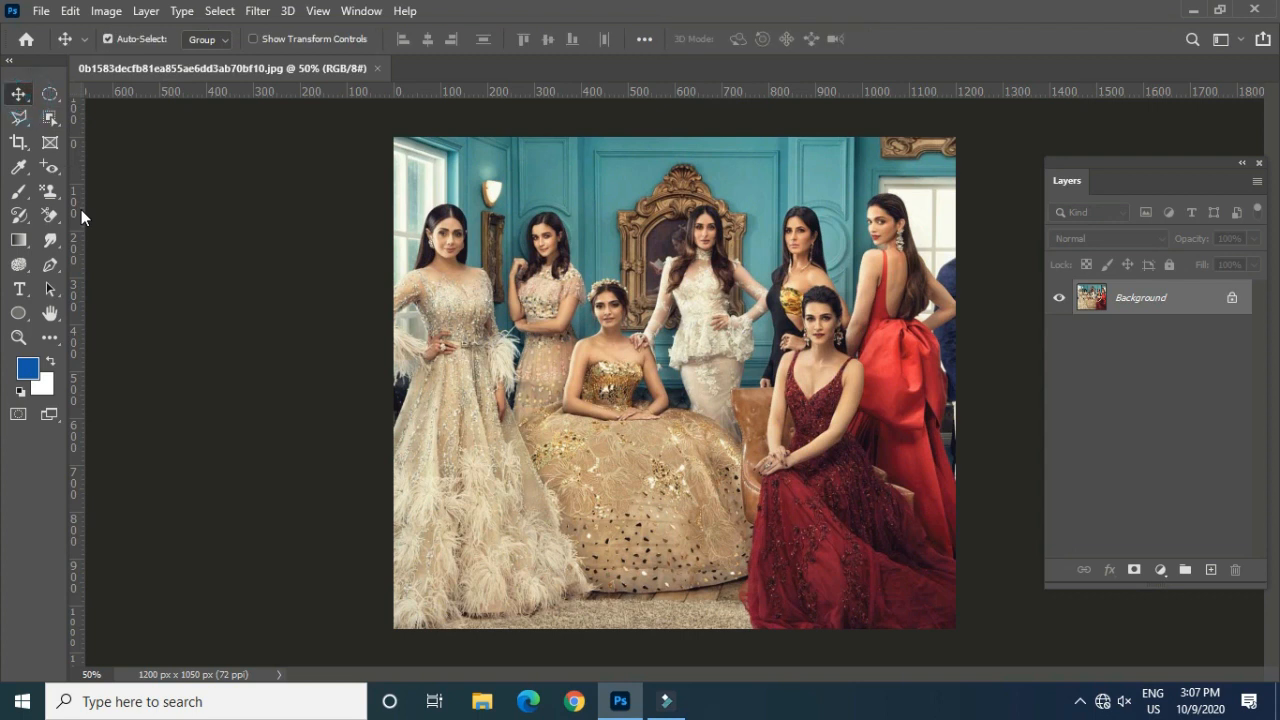
# Step: Open the image 300ahmcs_2_full from the imagee folder as a second document
pyautogui.hotkey('ctrl', 'o')
pyautogui.scroll(-6, 339, 275)
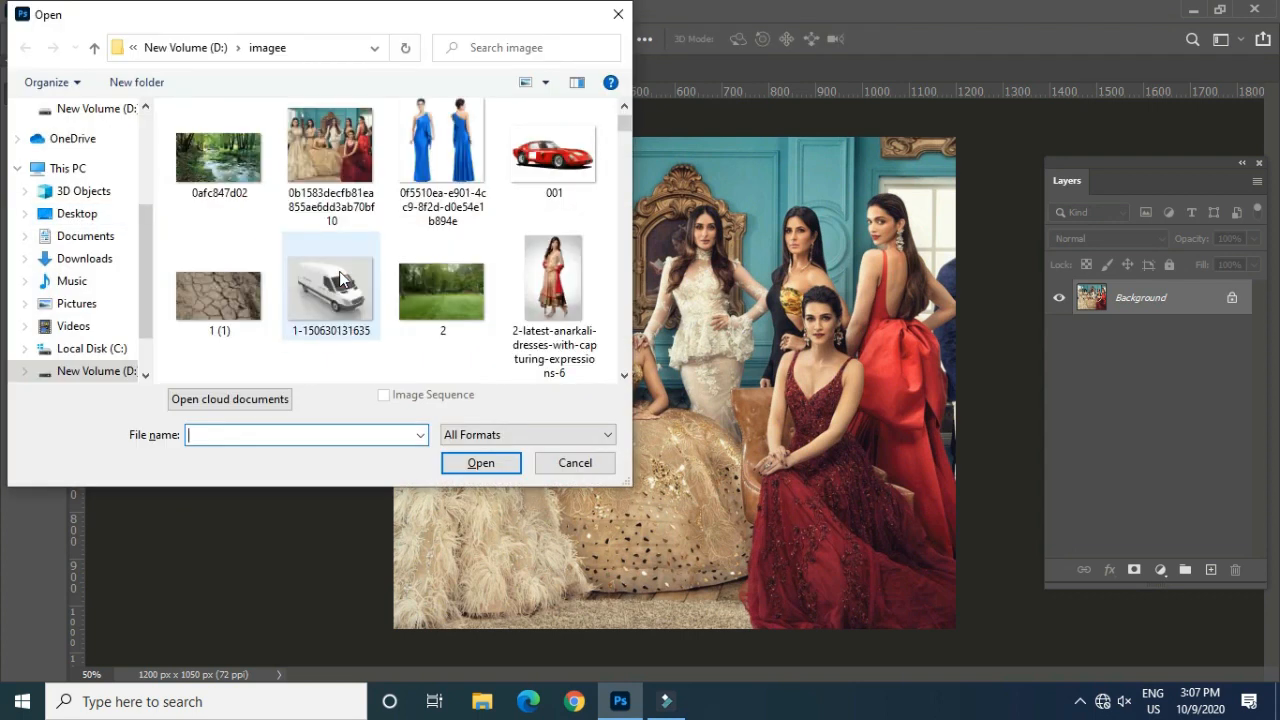
pyautogui.scroll(-10, 339, 270)
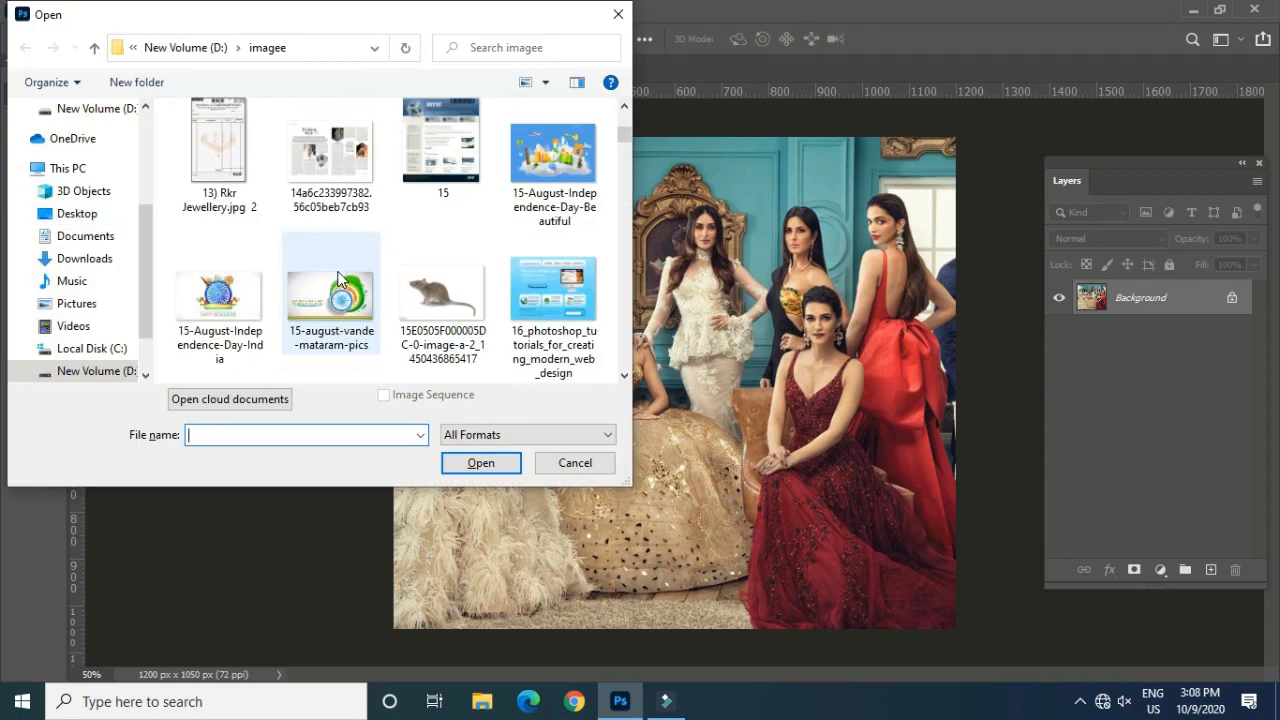
pyautogui.scroll(-2, 337, 275)
pyautogui.scroll(2, 337, 271)
pyautogui.click(441, 165)
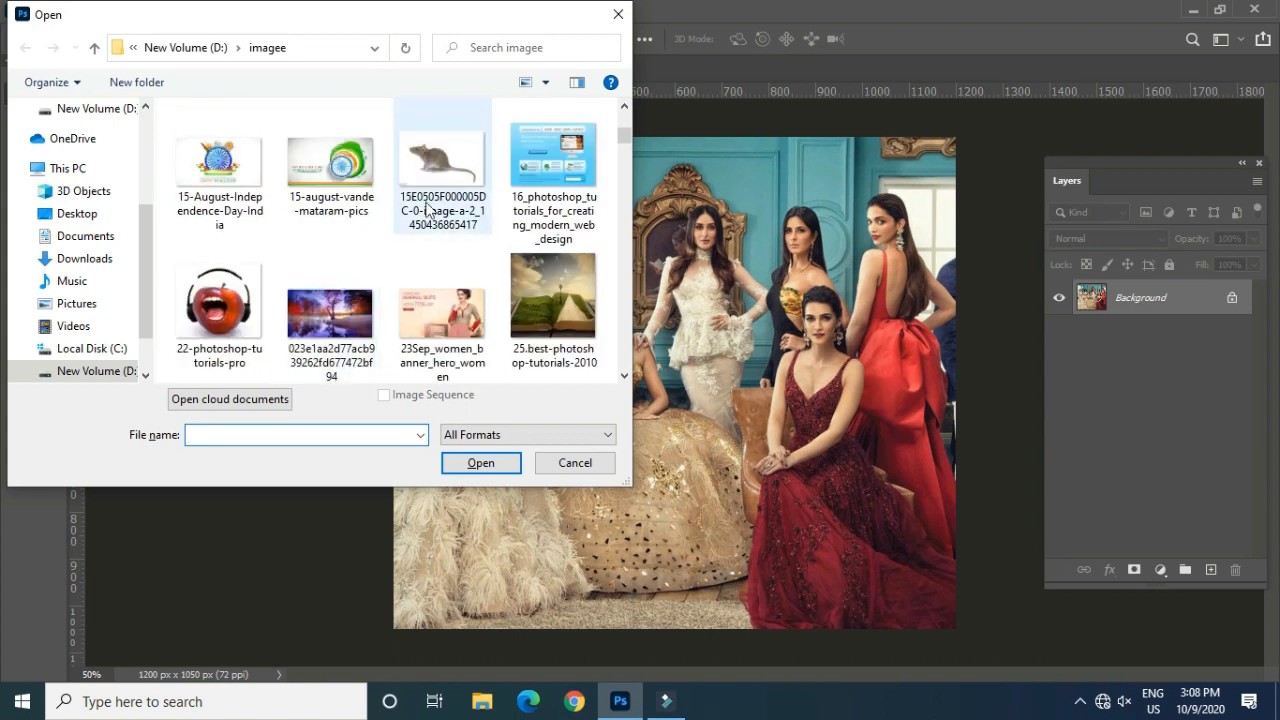
pyautogui.scroll(-6, 391, 276)
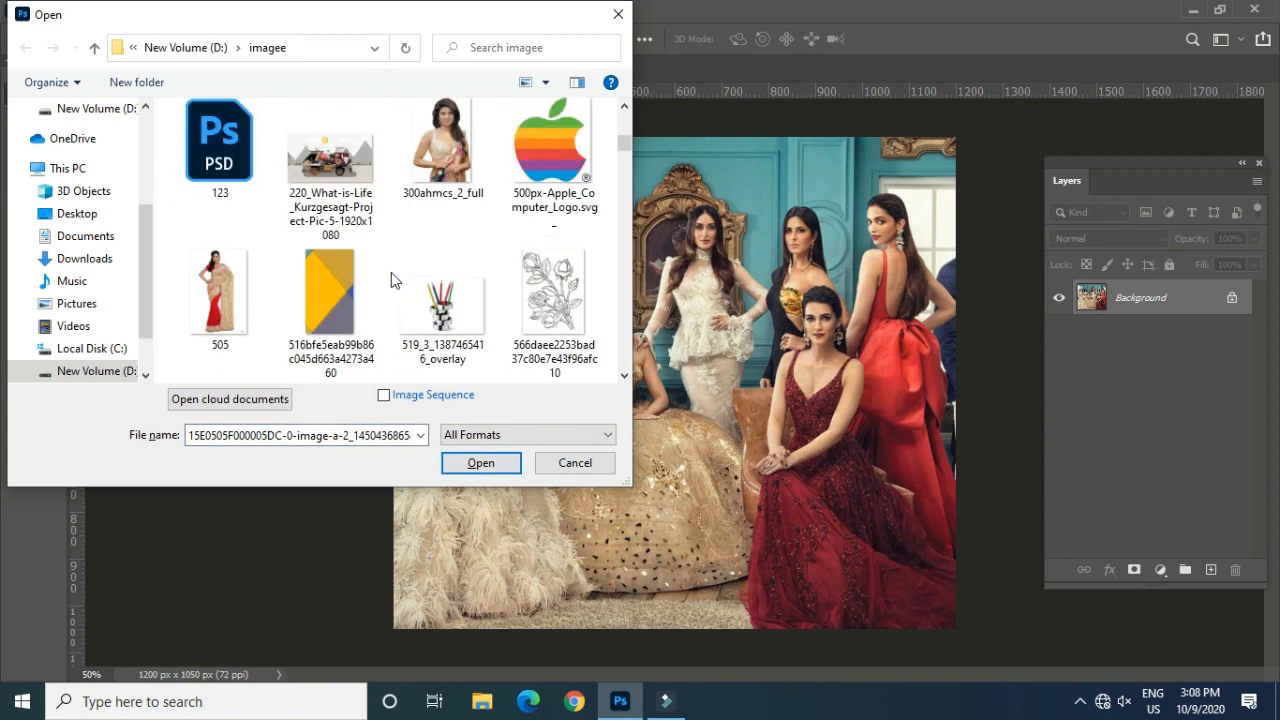
pyautogui.click(456, 140)
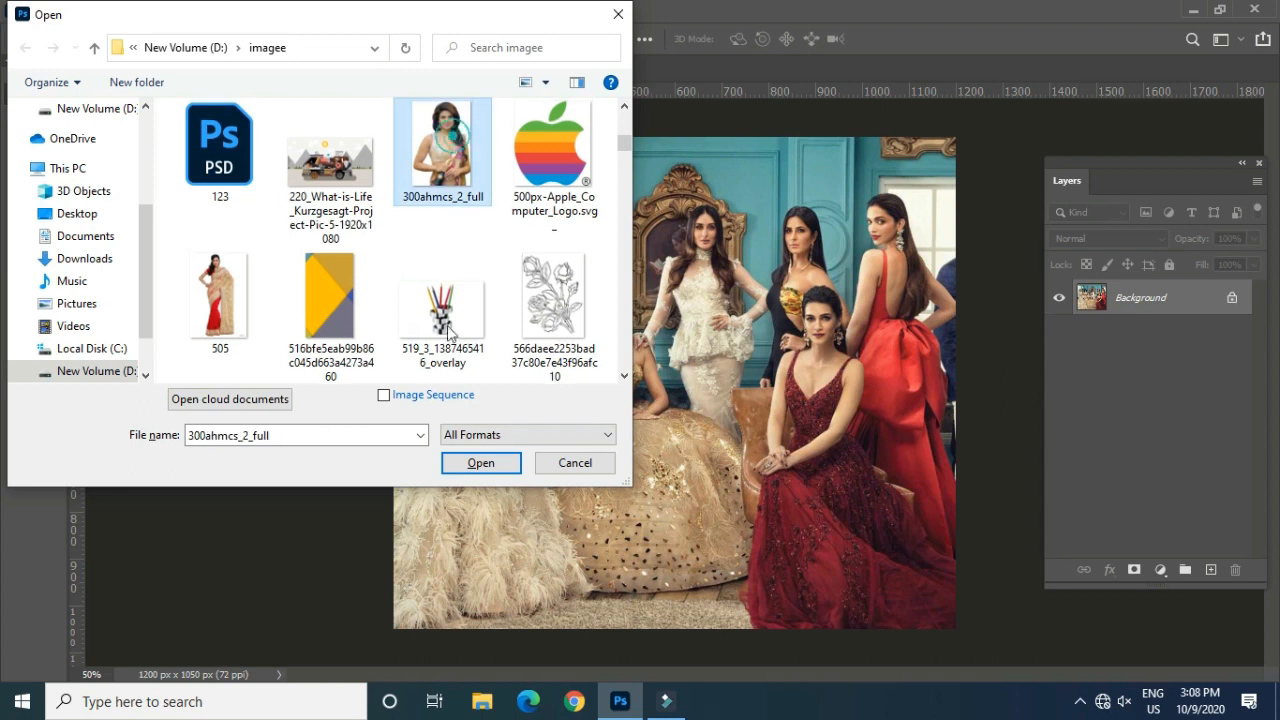
pyautogui.click(470, 462)
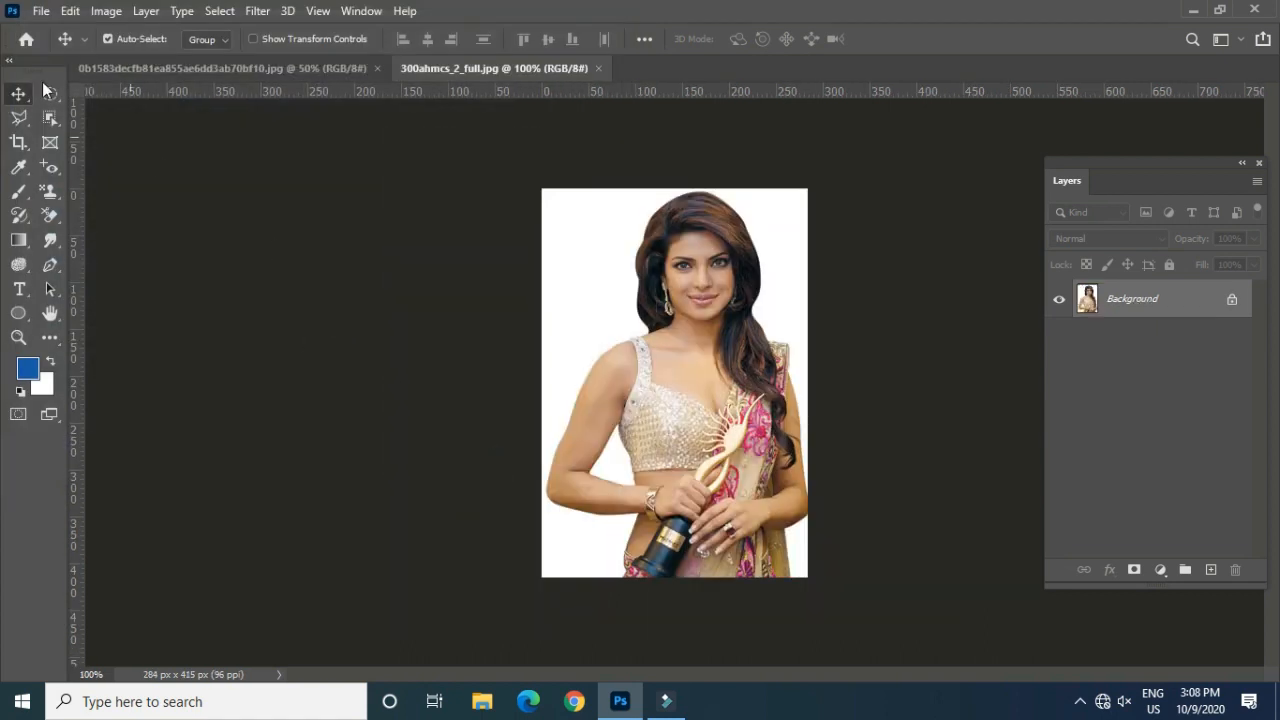
# Step: Select the woman in the 300ahmcs_2_full image with the Object Selection tool, redoing the rectangle around her whole figure
pyautogui.click(50, 118)
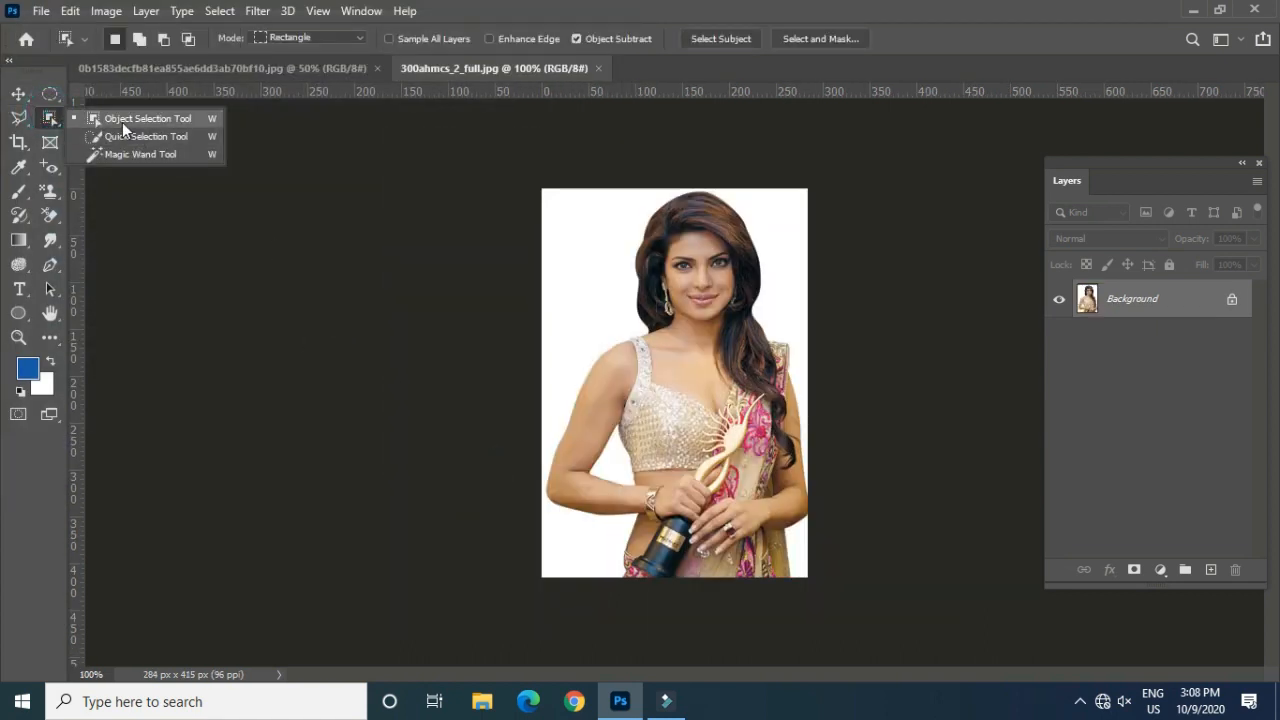
pyautogui.click(122, 119)
pyautogui.moveTo(566, 198); pyautogui.dragTo(798, 577)
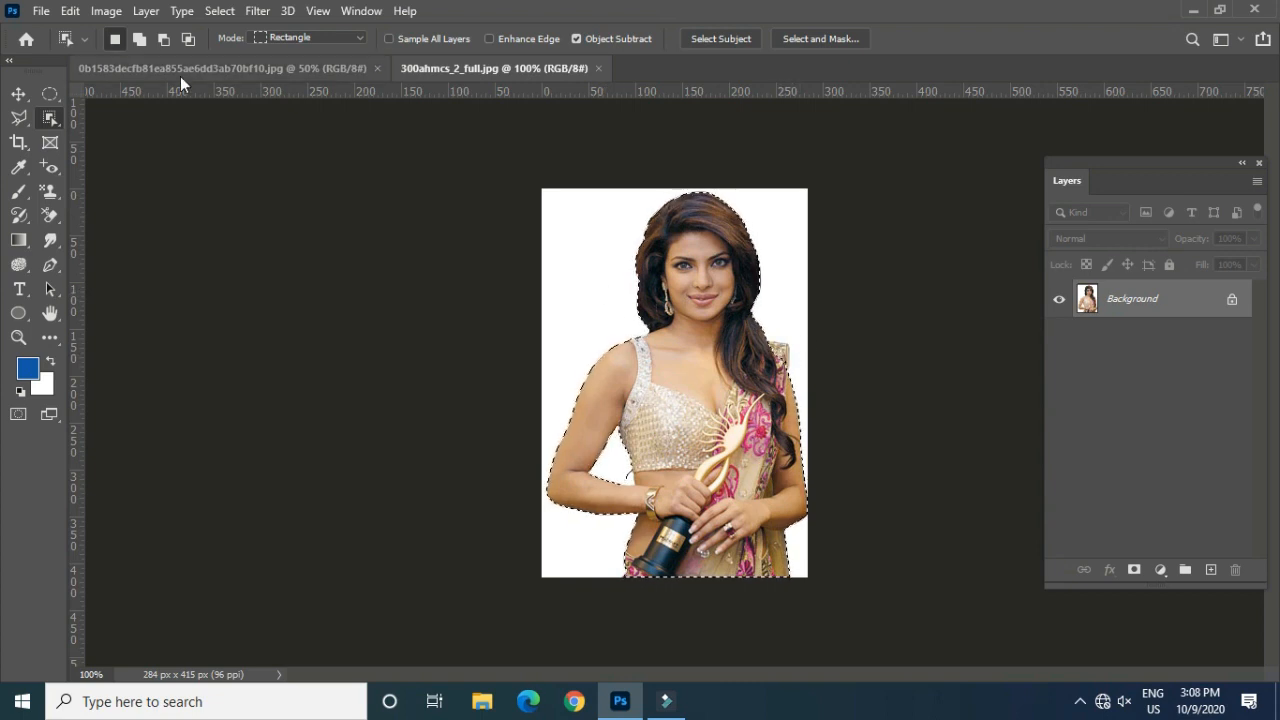
pyautogui.click(534, 212)
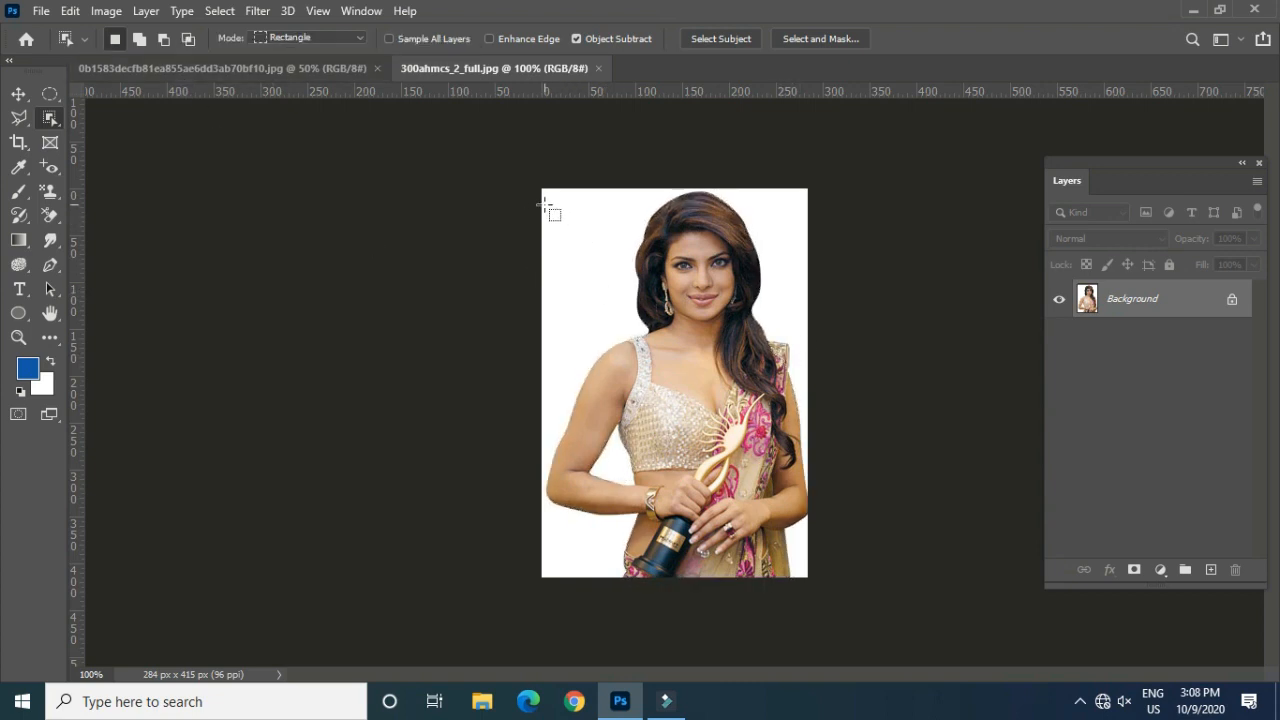
pyautogui.moveTo(549, 197); pyautogui.dragTo(810, 590)
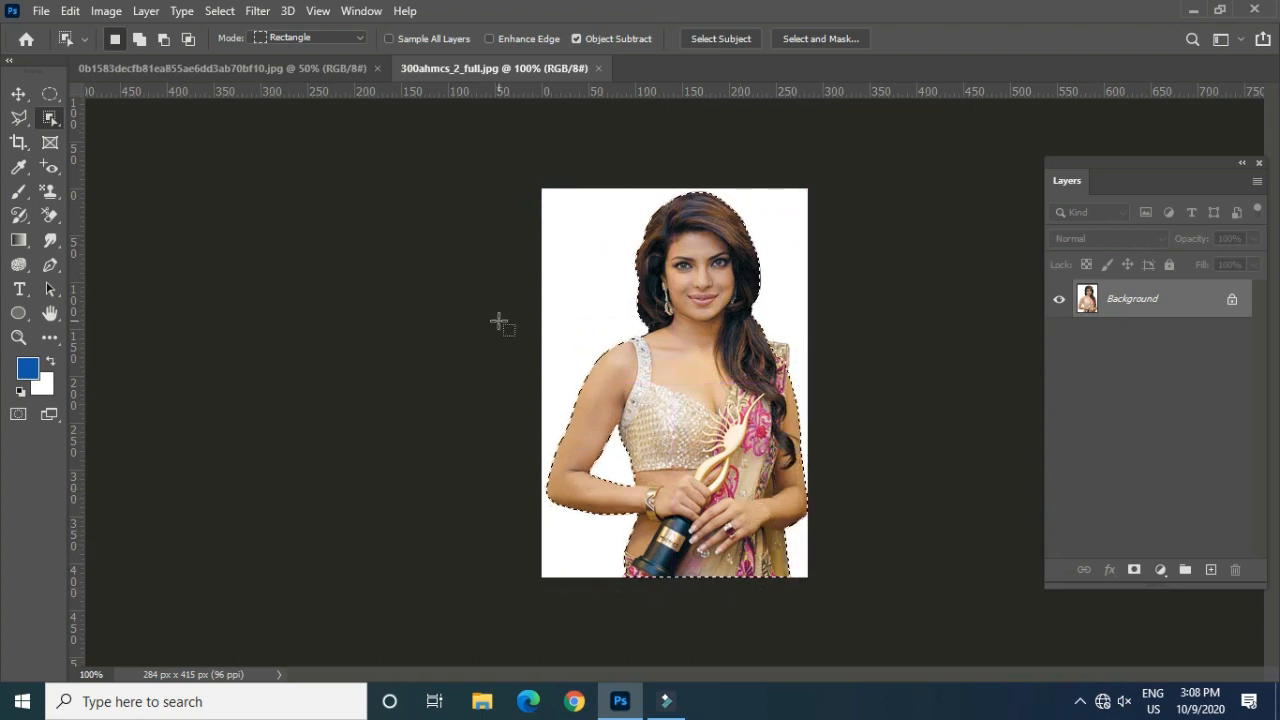
# Step: Add the sari edge beside the woman's hair to the selection with the Quick Selection tool, and discard the selection
pyautogui.rightClick(50, 118)
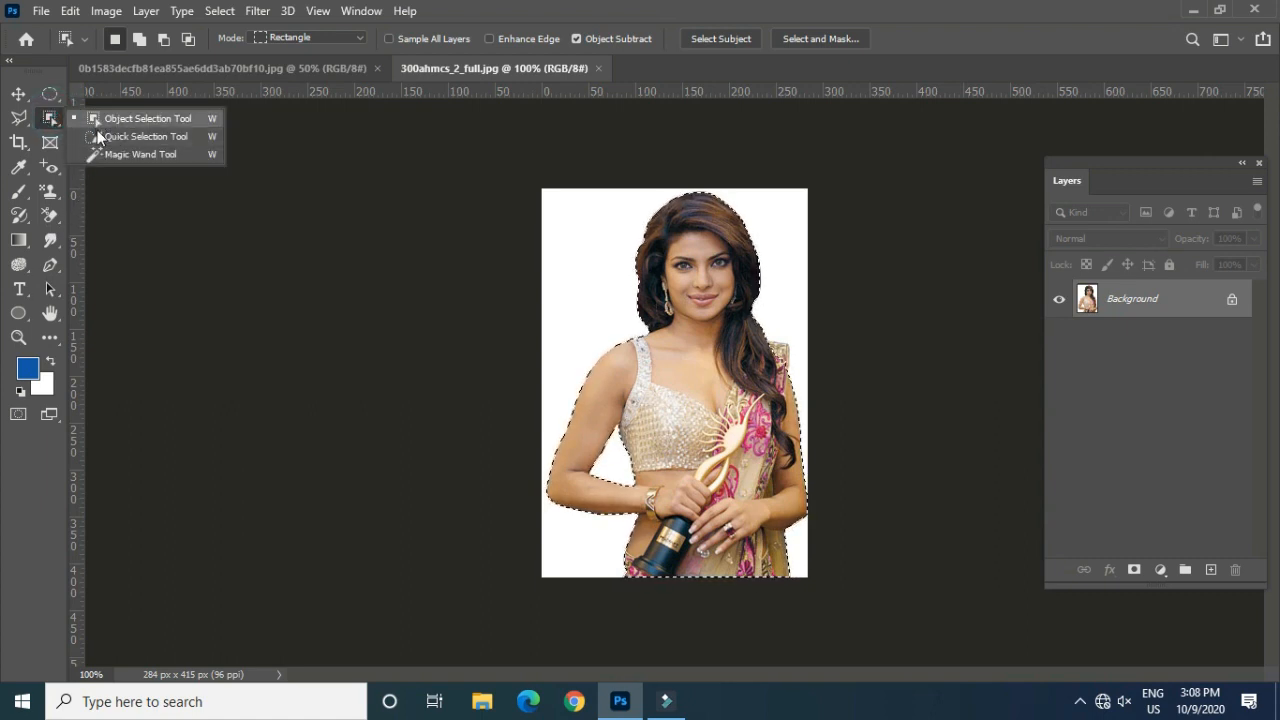
pyautogui.click(140, 136)
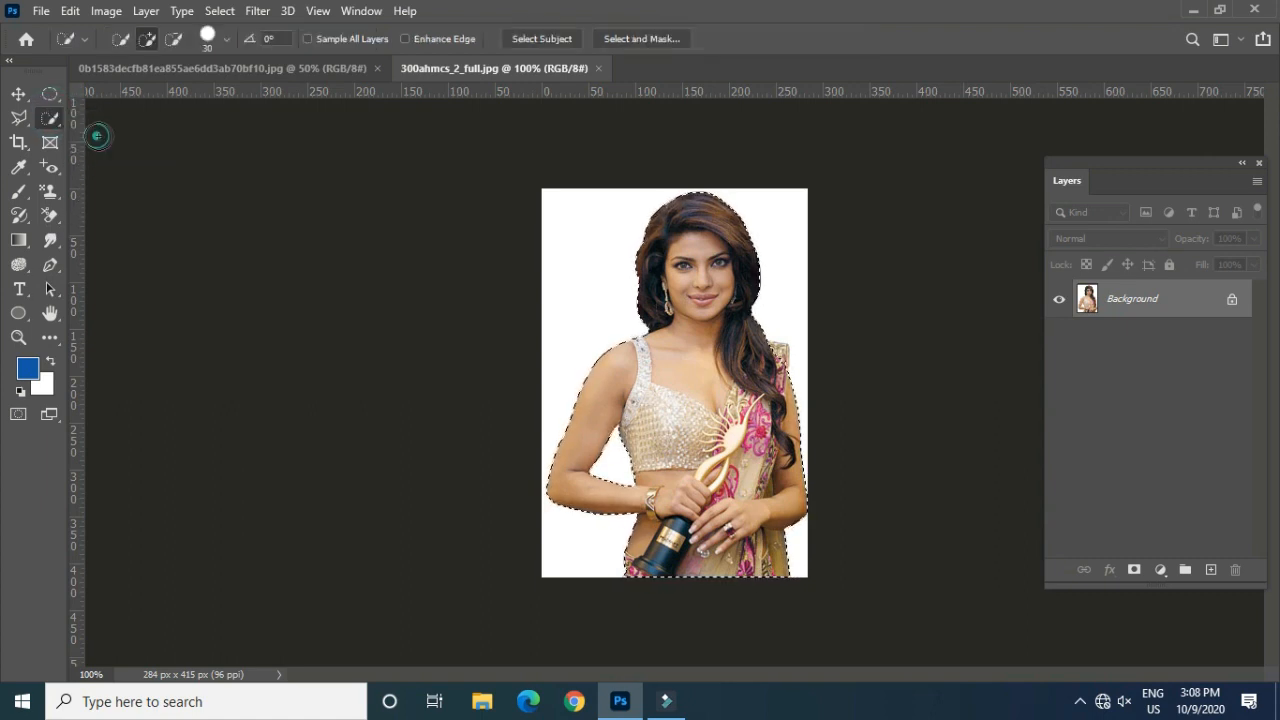
pyautogui.click(776, 362)
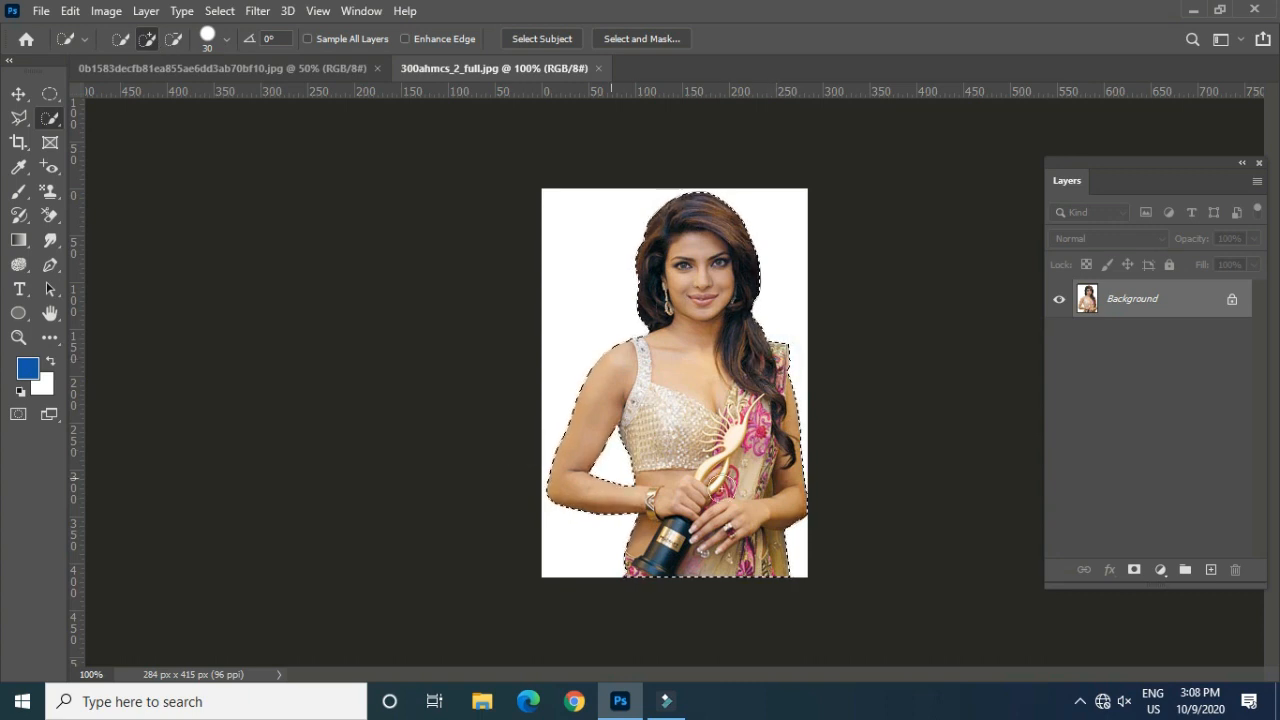
pyautogui.click(18, 95)
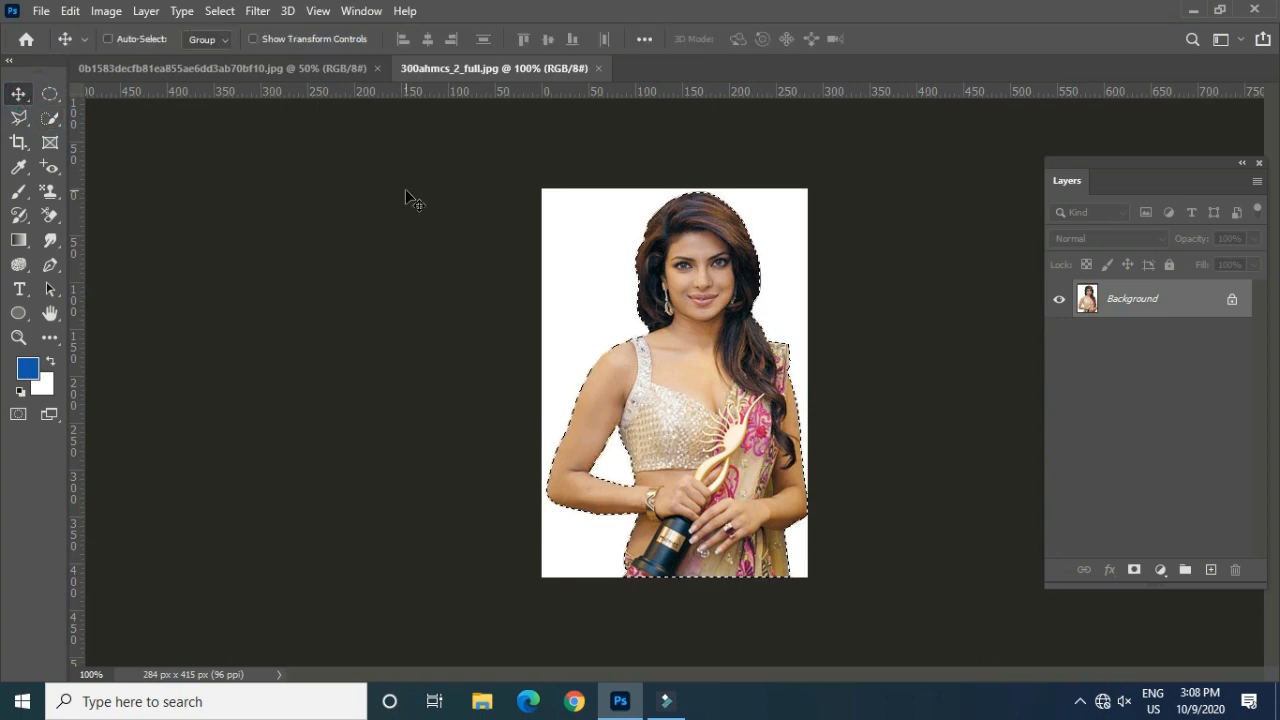
pyautogui.hotkey('ctrl', 'd')
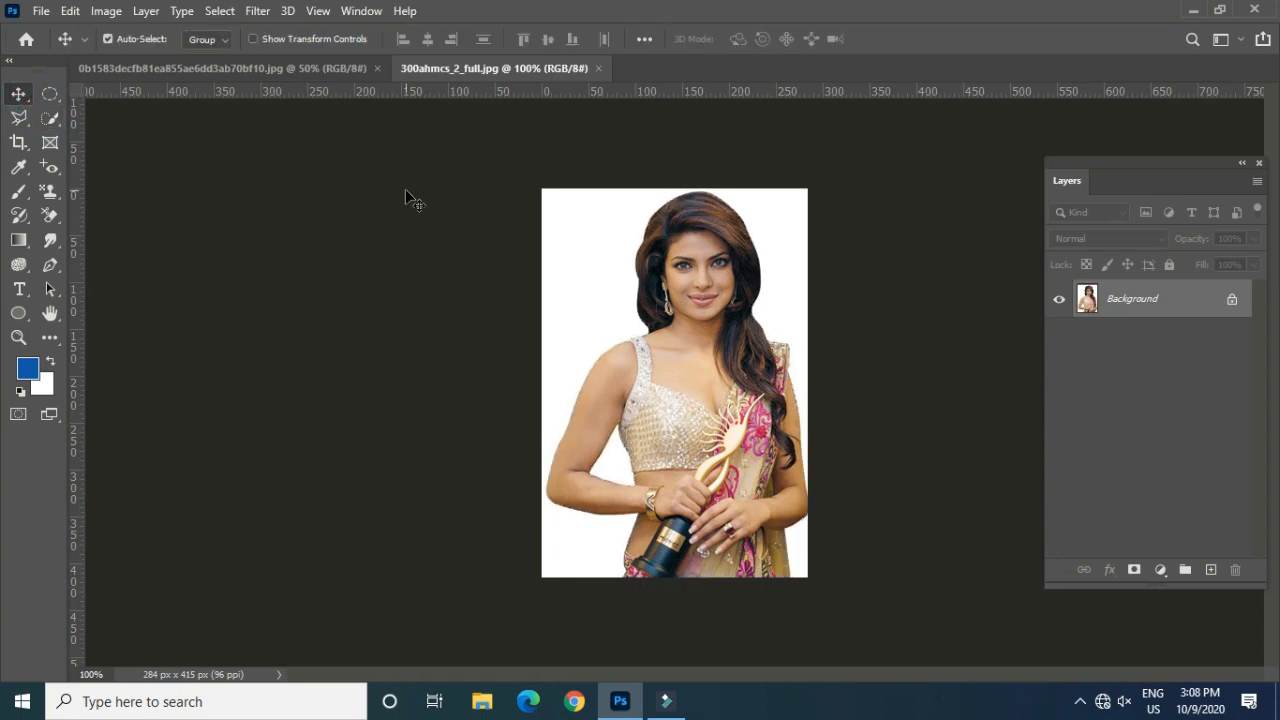
# Step: Switch to the group photo document and convert its locked background into a regular layer named Layer 0
pyautogui.click(66, 11)
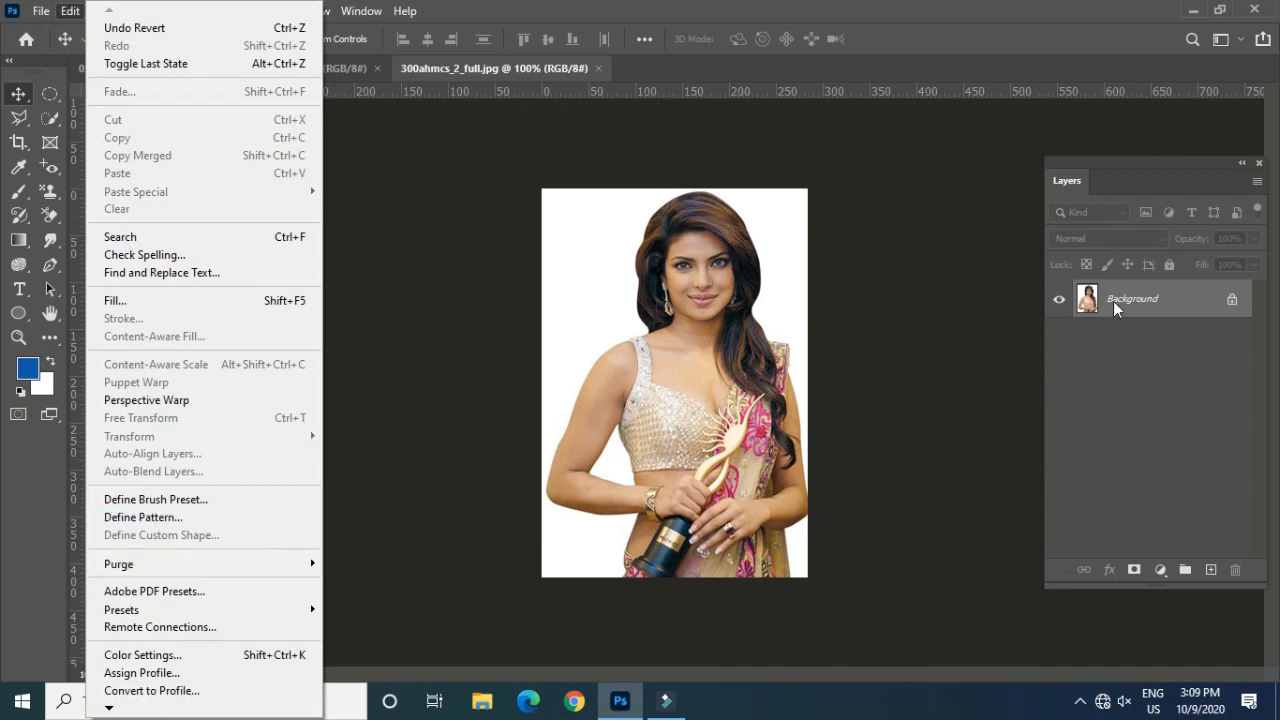
pyautogui.click(340, 68)
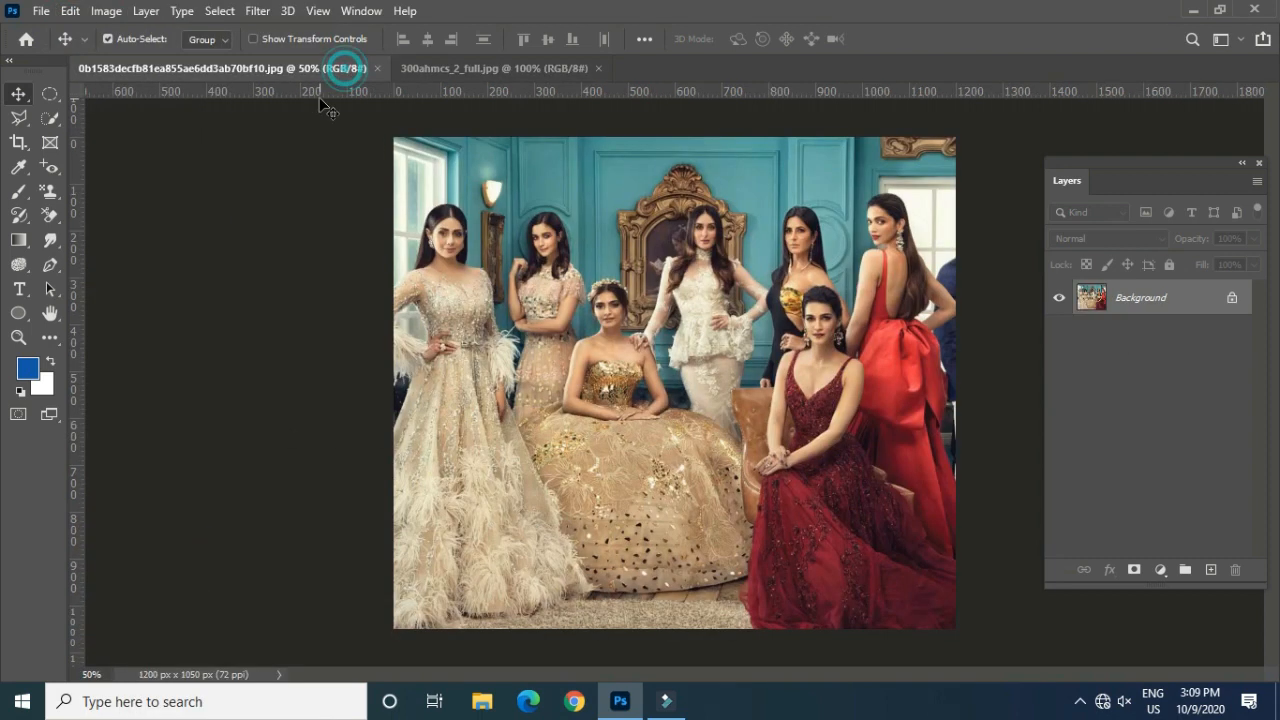
pyautogui.doubleClick(1182, 298)
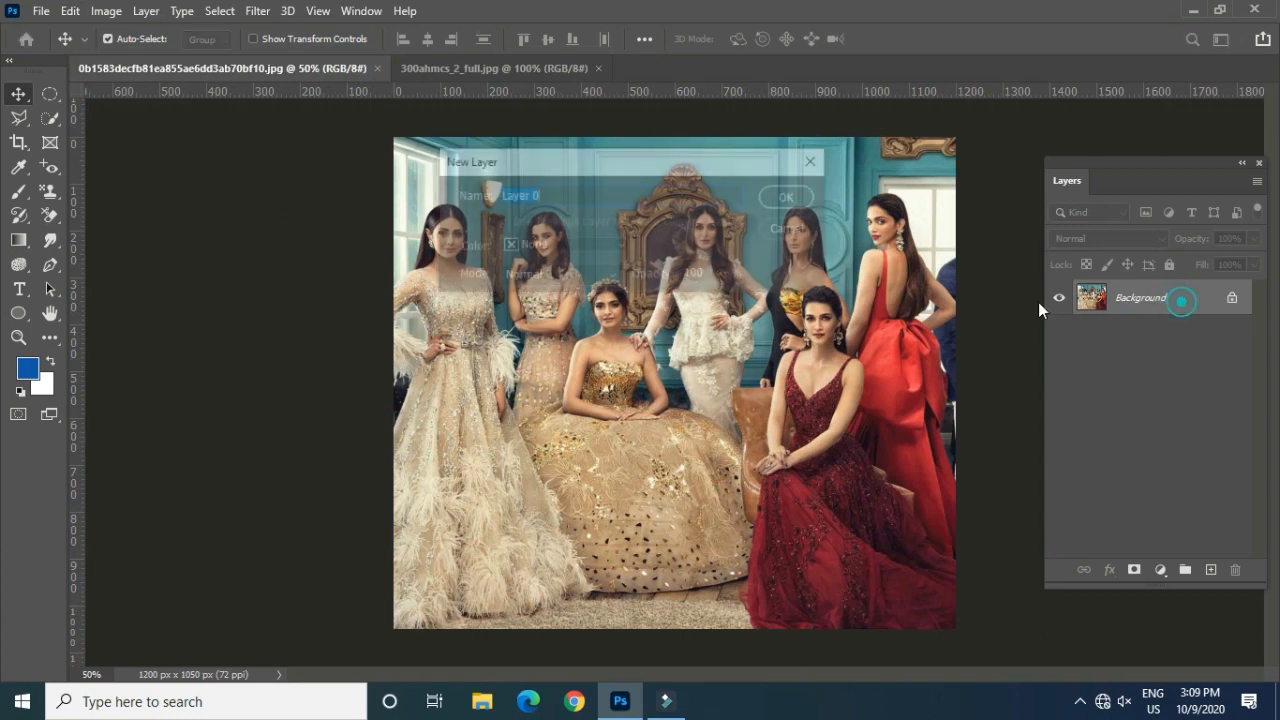
pyautogui.click(781, 193)
# Step: Start a Warp transform on the group photo layer and leave it without bending the image
pyautogui.click(68, 11)
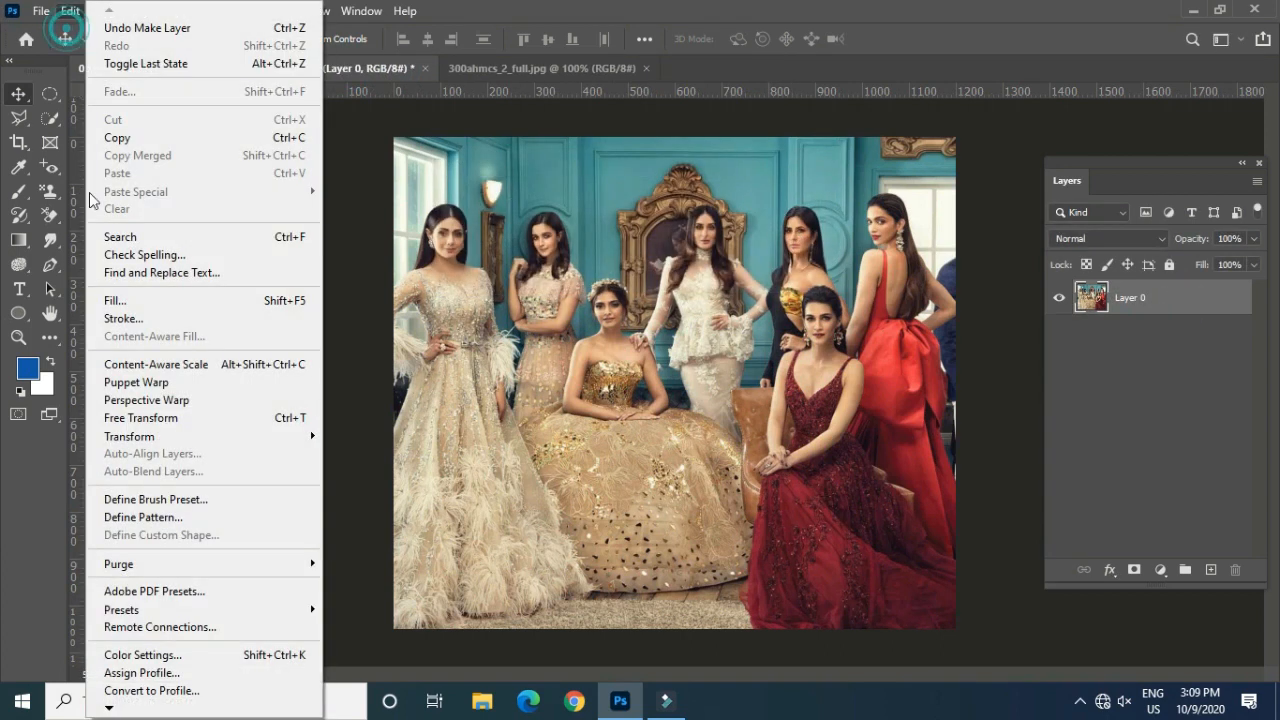
pyautogui.click(253, 434)
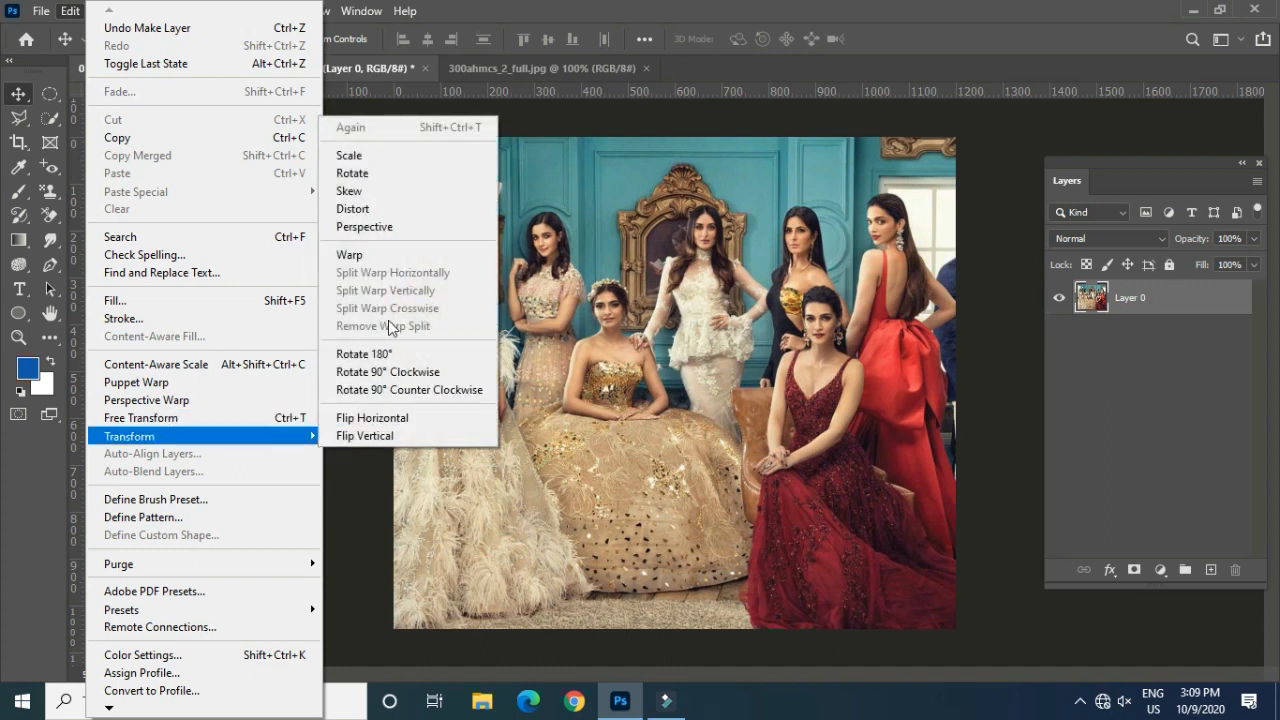
pyautogui.click(371, 257)
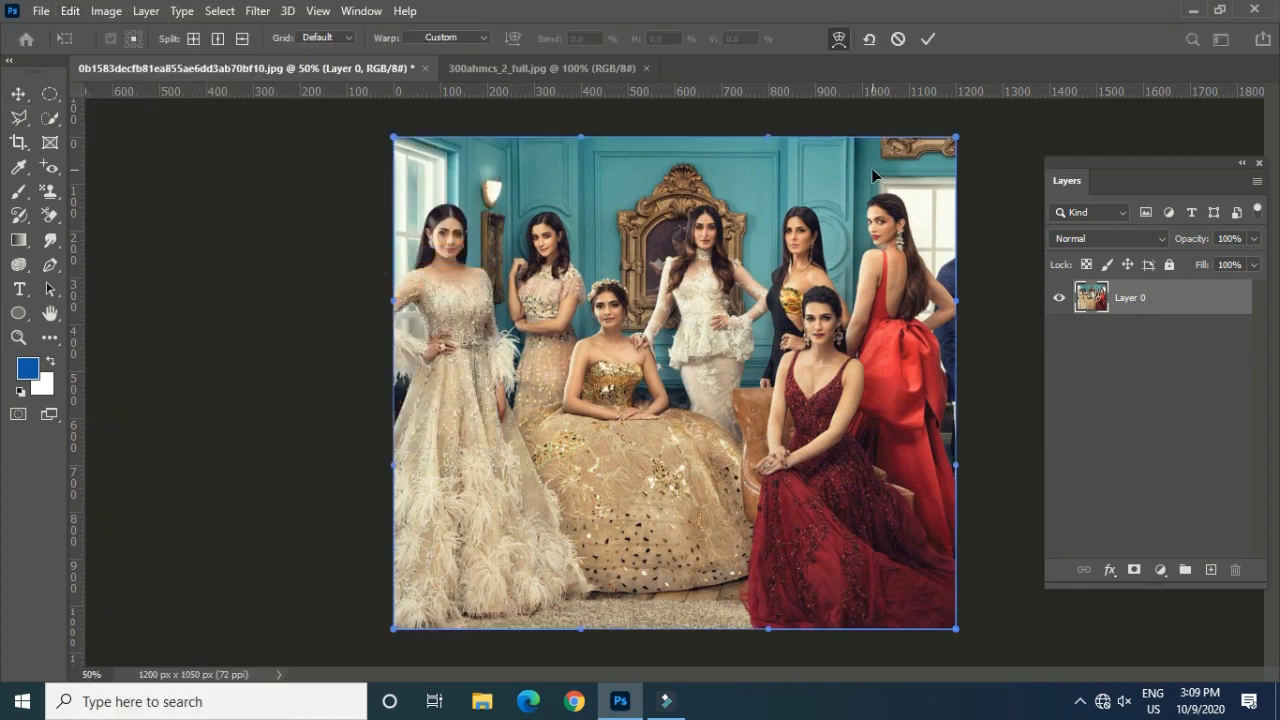
pyautogui.press('Return')
# Step: Copy the whole group photo and paste it into a new 1200 x 1050 px document at 72 pixels/inch
pyautogui.hotkey('ctrl', 'a')
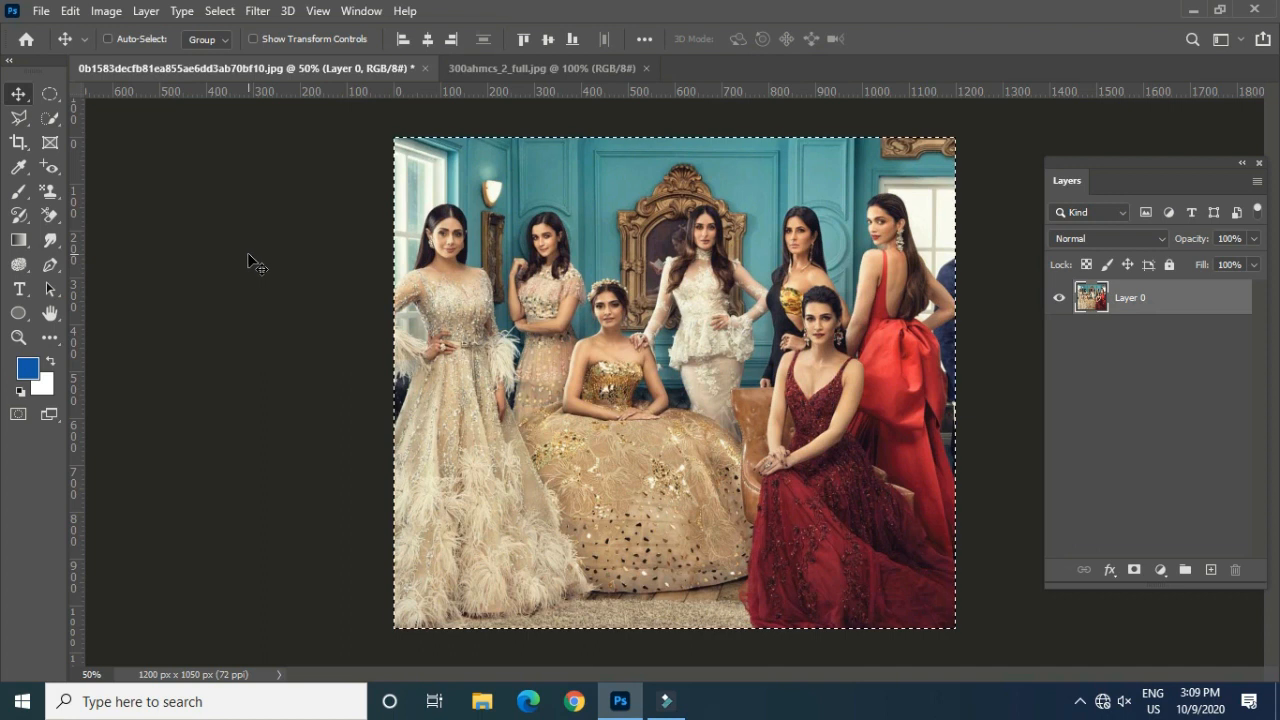
pyautogui.hotkey('ctrl', 'n')
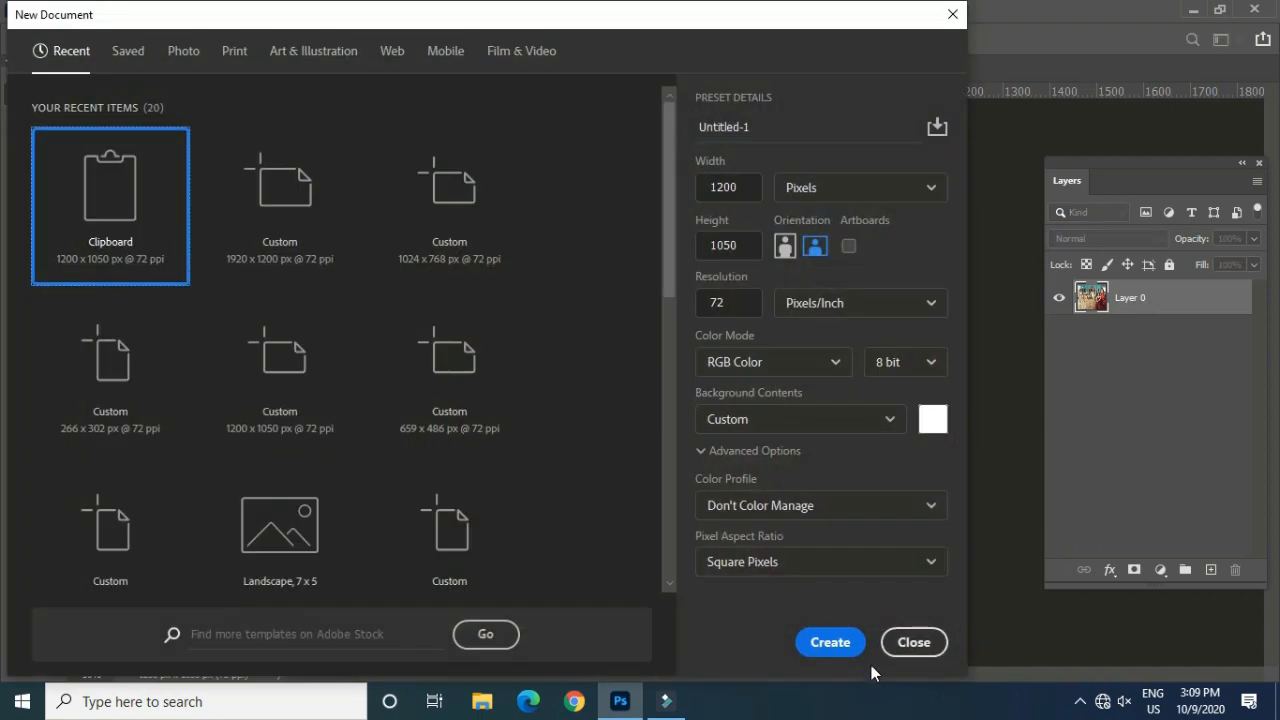
pyautogui.click(826, 639)
pyautogui.hotkey('ctrl', 'v')
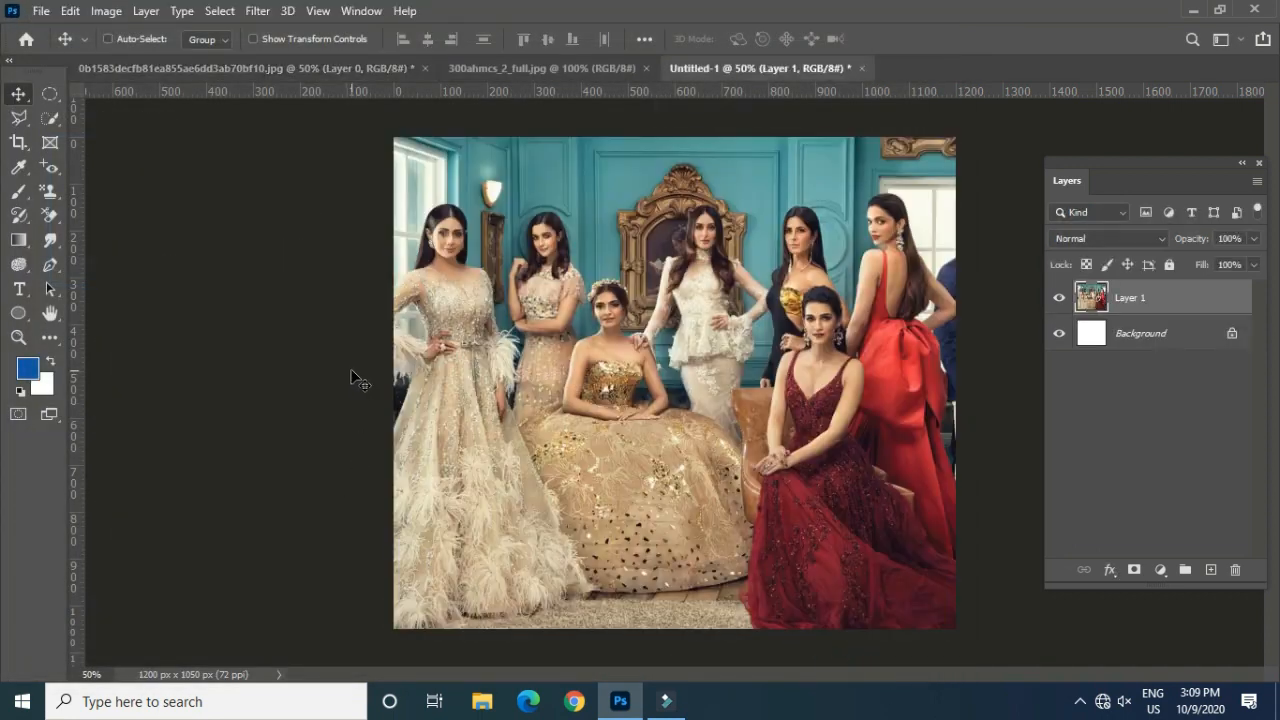
# Step: Scale the pasted photo down to about half its size around its centre with Free Transform
pyautogui.hotkey('ctrl', 't')
pyautogui.moveTo(955, 140); pyautogui.dragTo(824, 250)
pyautogui.press('Return')
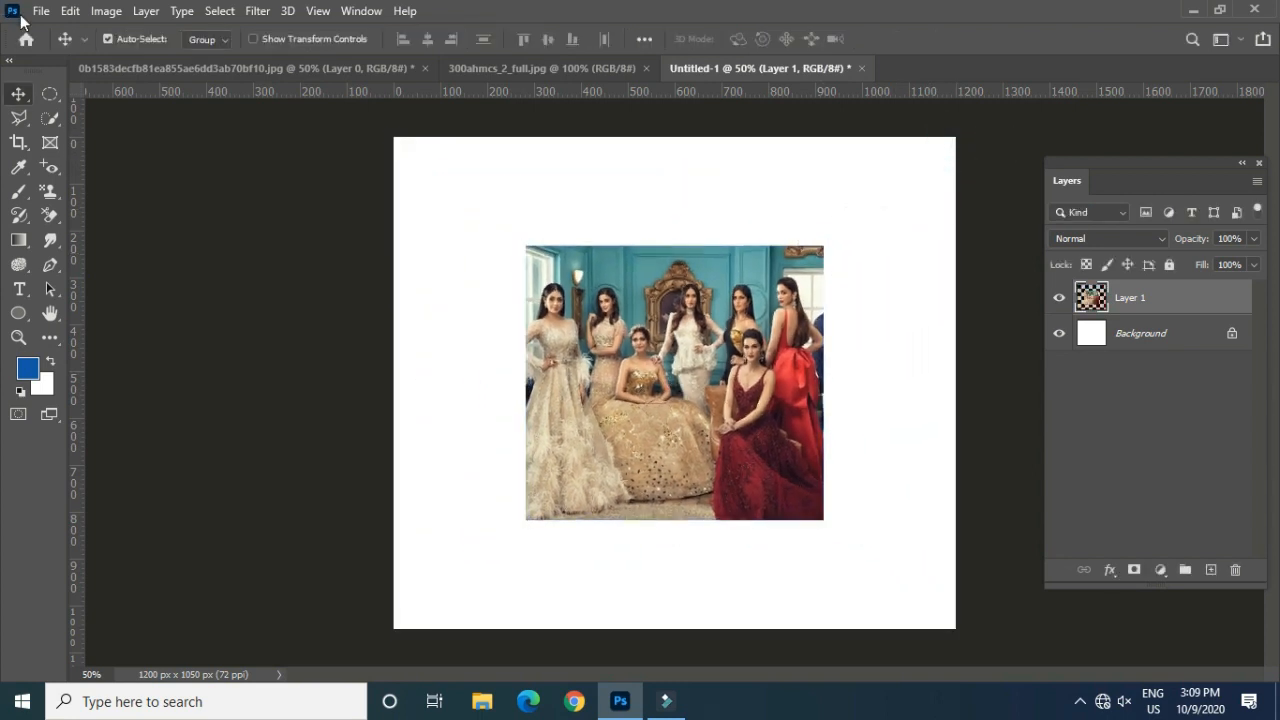
# Step: Warp the scaled photo's upper edge into a wave, lowering its left part and raising its right part
pyautogui.click(70, 11)
pyautogui.moveTo(305, 436)
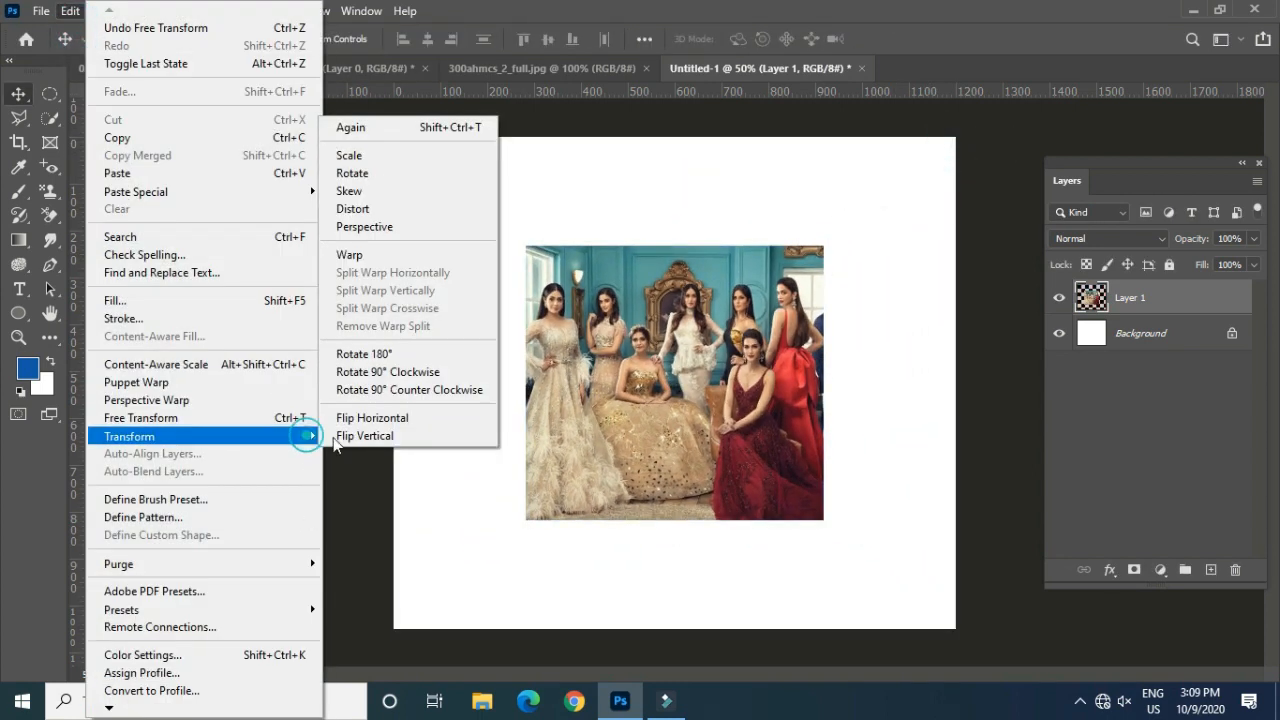
pyautogui.click(406, 254)
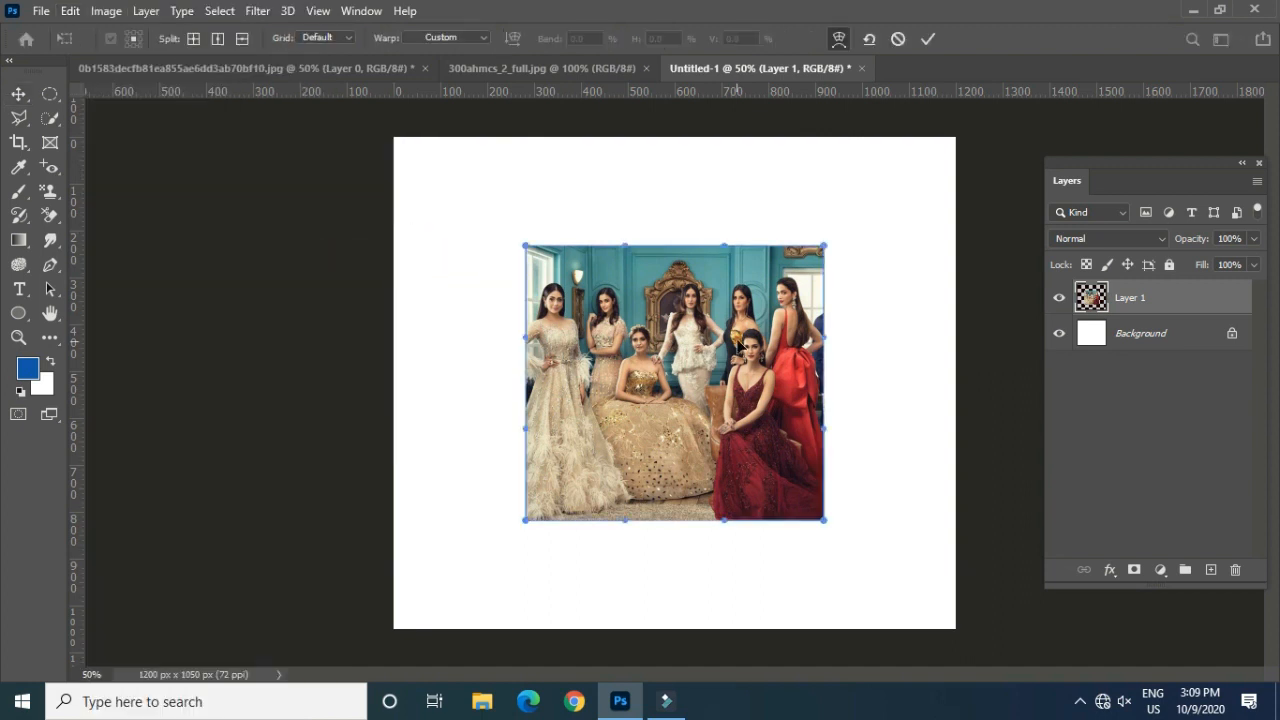
pyautogui.moveTo(624, 245); pyautogui.dragTo(632, 329)
pyautogui.moveTo(724, 243); pyautogui.dragTo(731, 192)
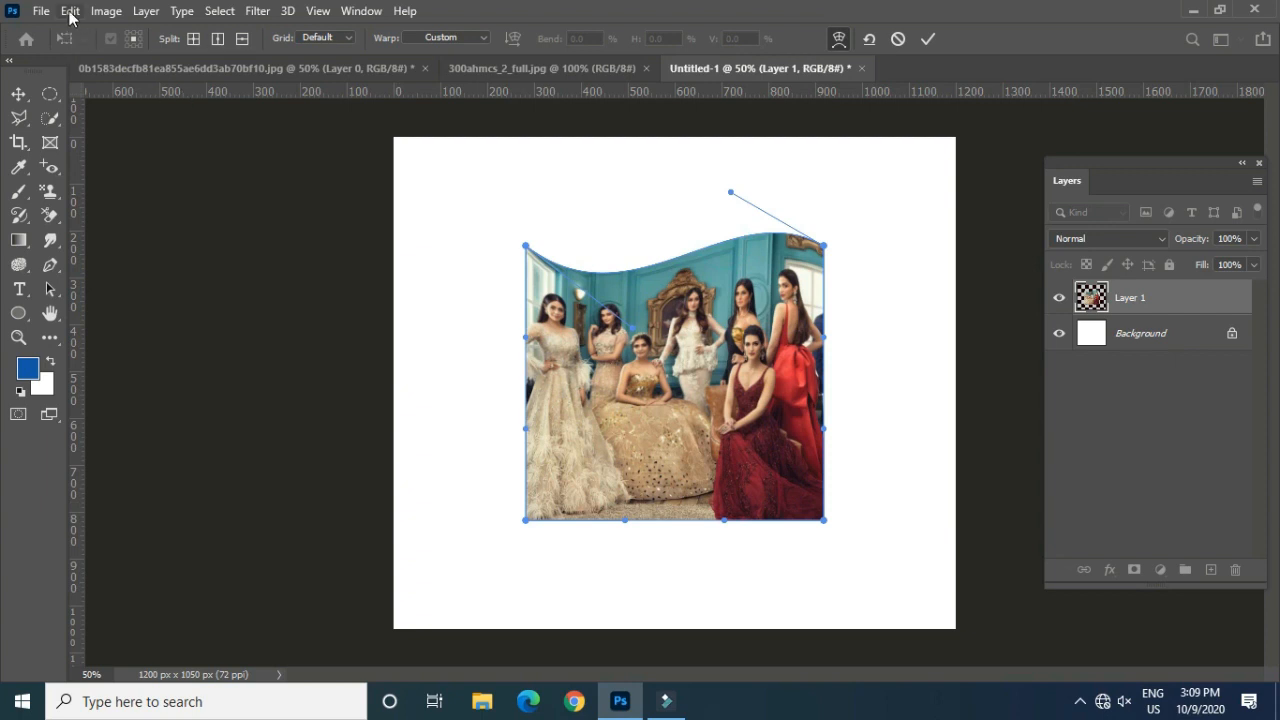
# Step: Split the warp horizontally across the standing women's shoulders and bend the new line down on the left and up on the right
pyautogui.click(72, 12)
pyautogui.moveTo(274, 435)
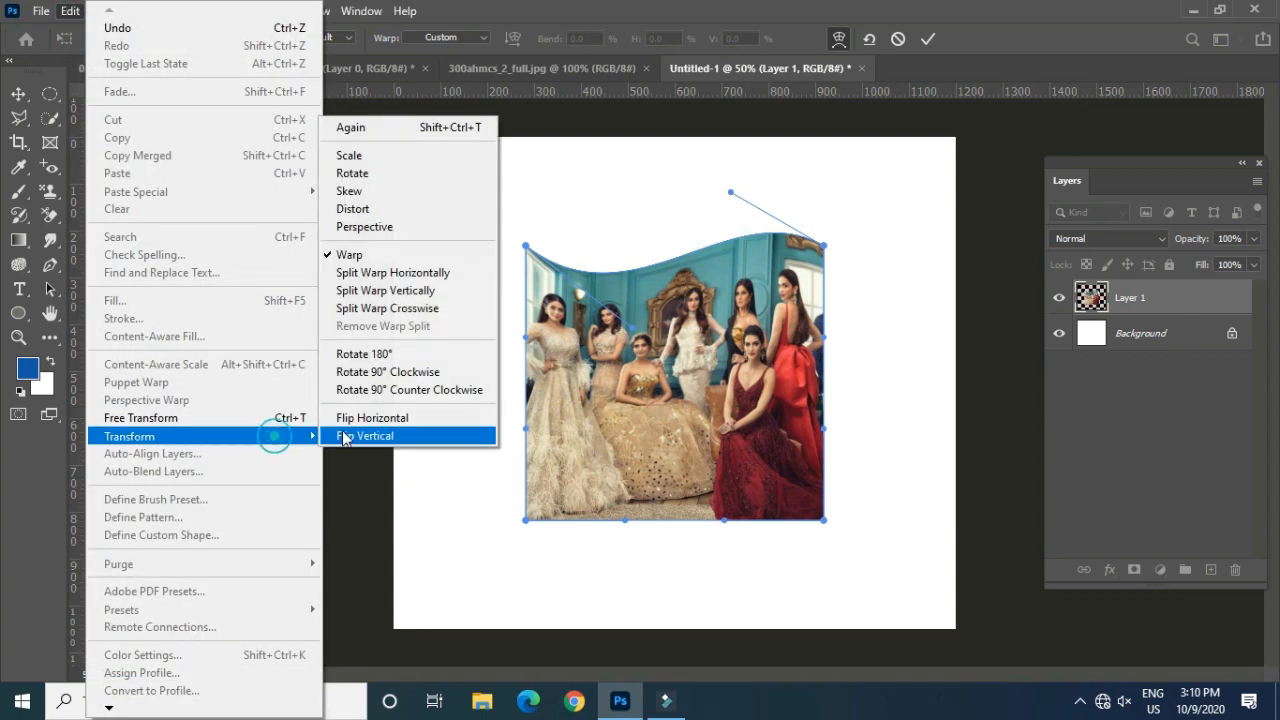
pyautogui.click(389, 273)
pyautogui.click(691, 323)
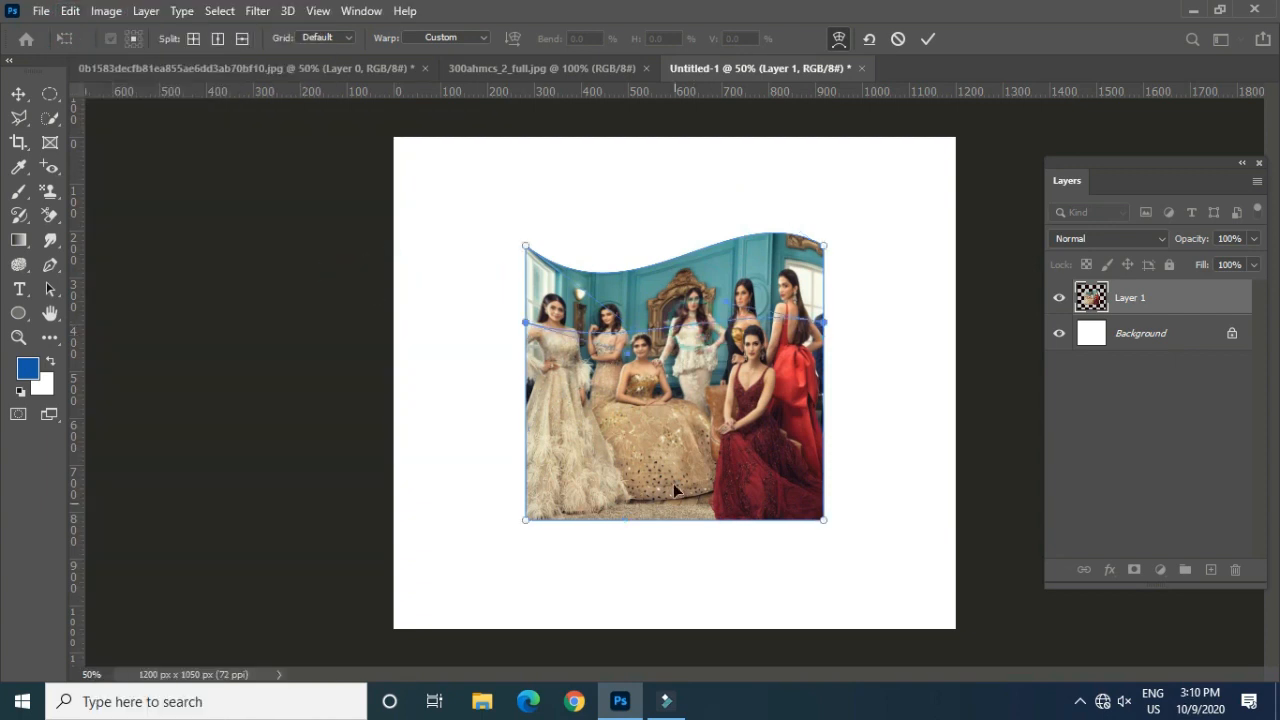
pyautogui.moveTo(628, 358); pyautogui.dragTo(629, 400)
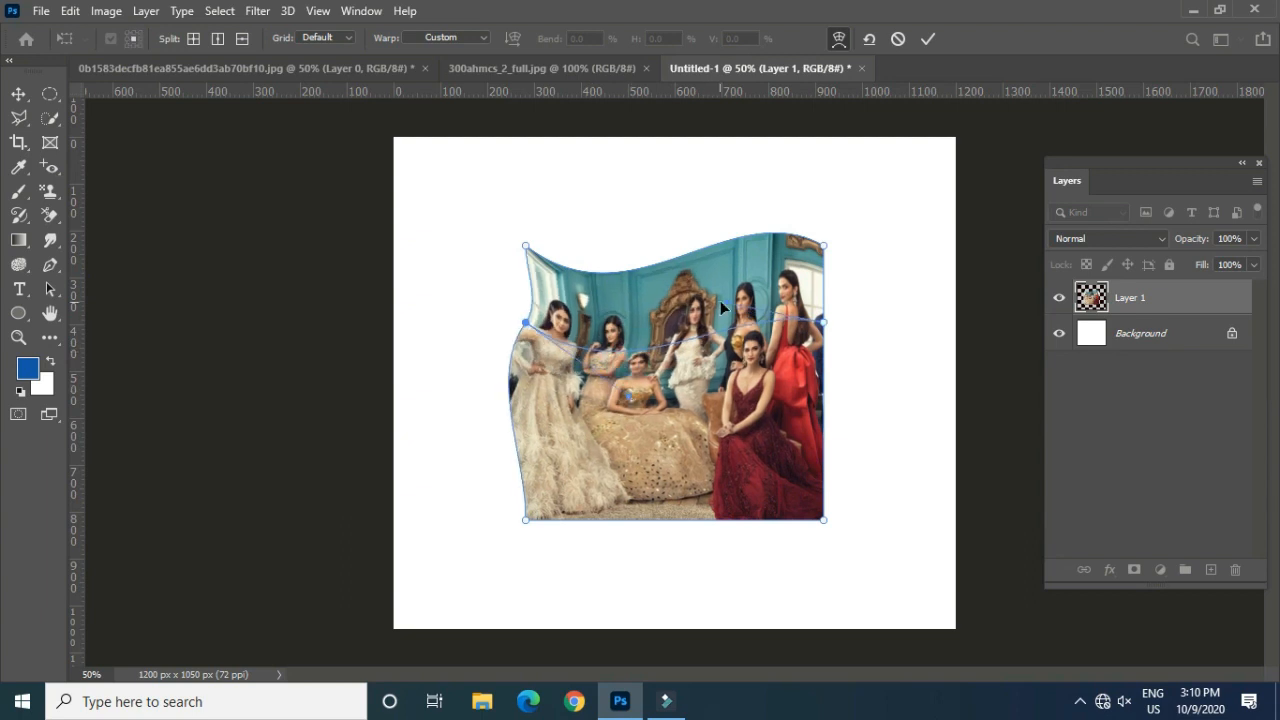
pyautogui.moveTo(729, 299); pyautogui.dragTo(734, 272)
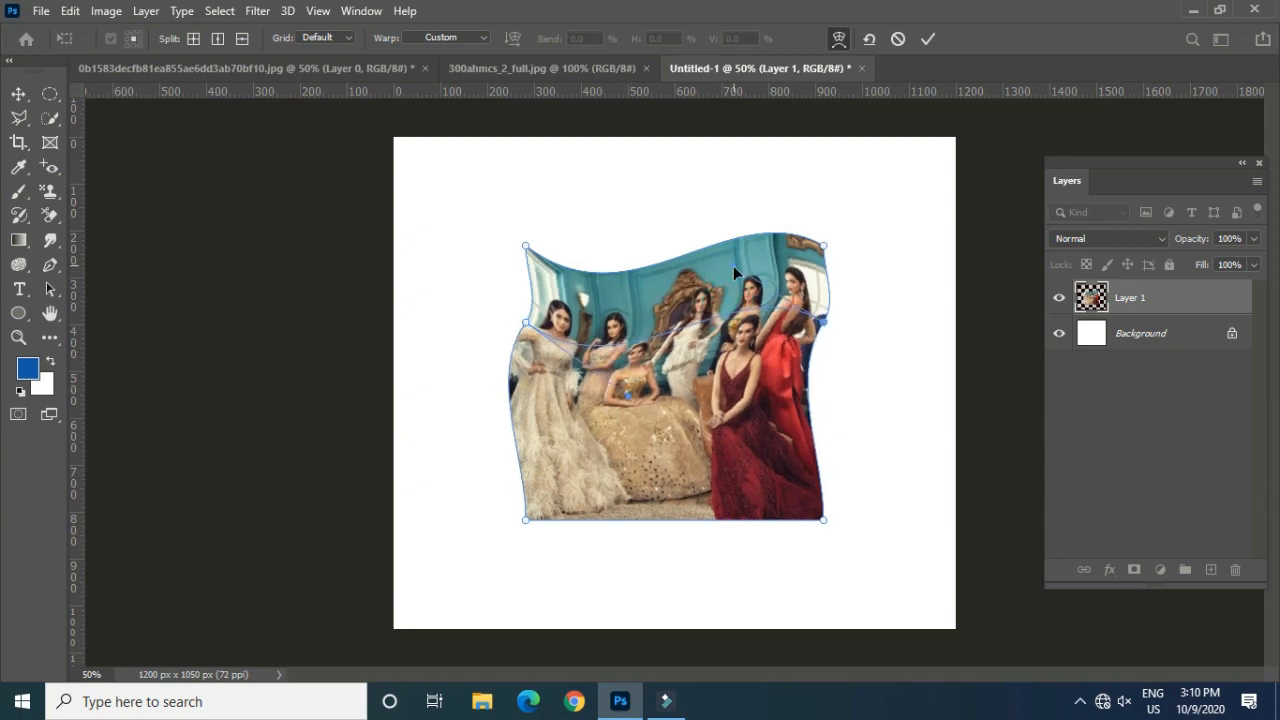
# Step: Split the warp vertically through the middle of the photo and bend the lower part of the new line into an S curve
pyautogui.click(70, 10)
pyautogui.moveTo(290, 442)
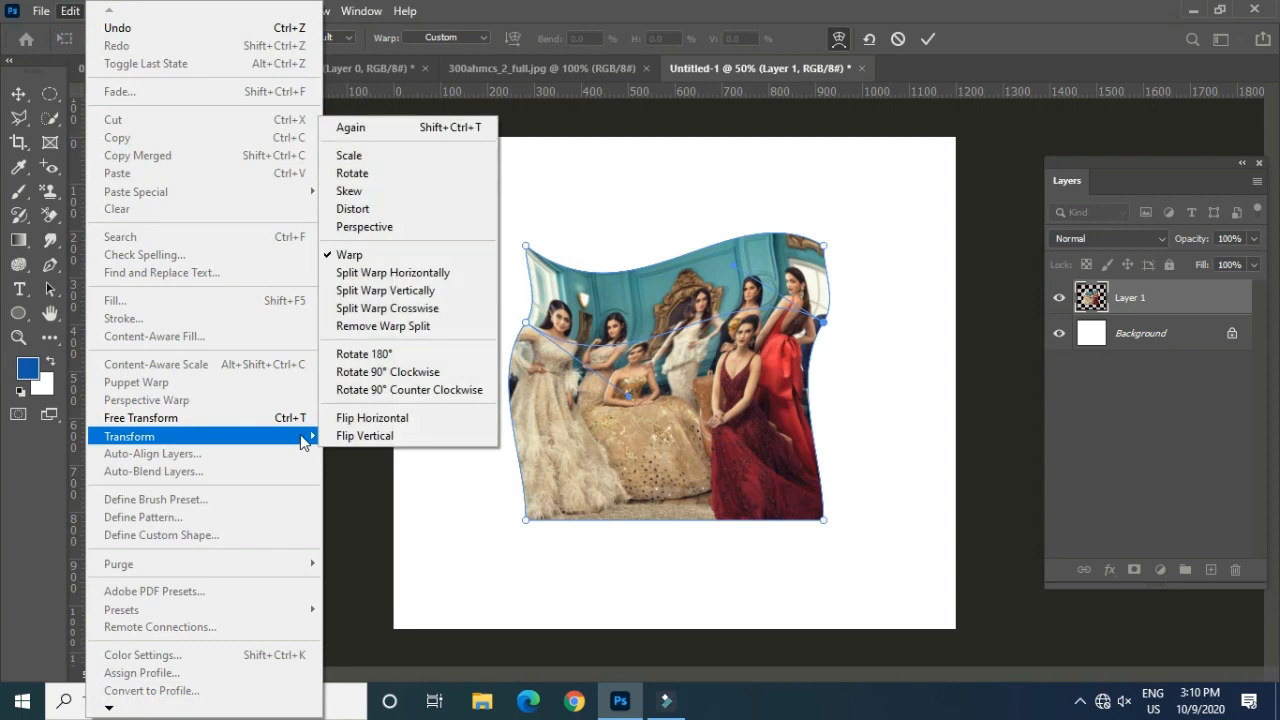
pyautogui.click(420, 290)
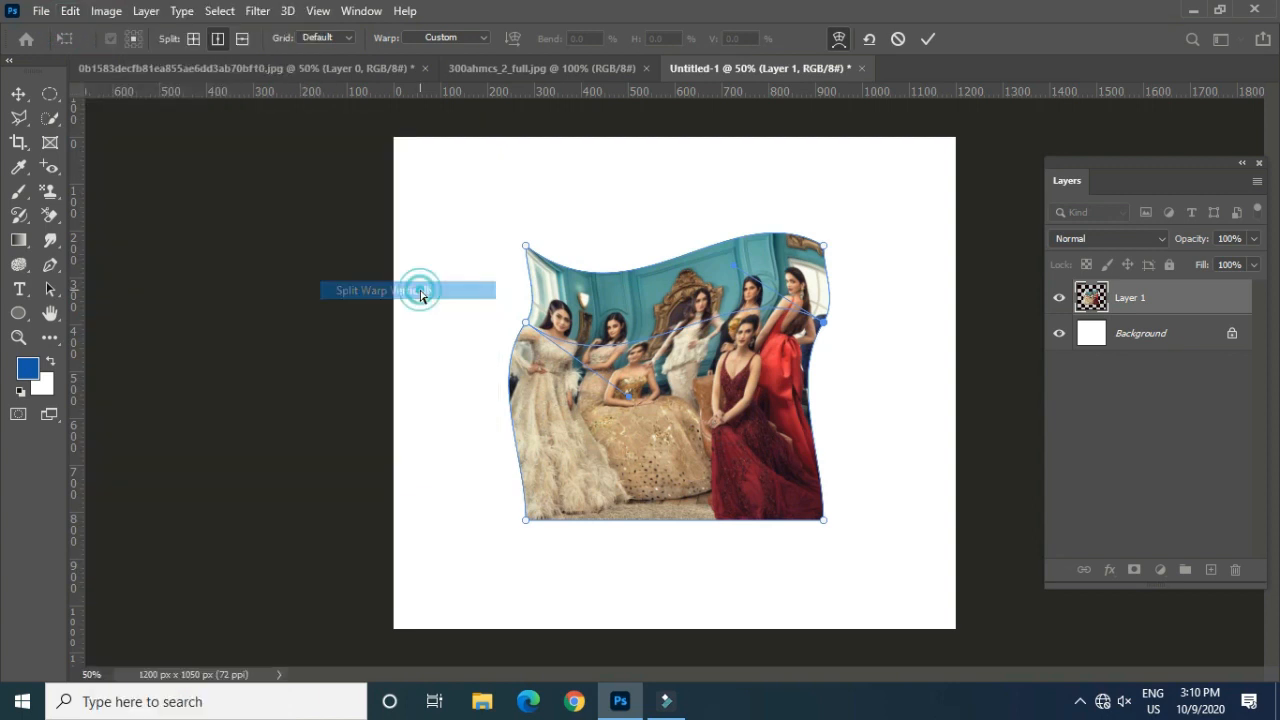
pyautogui.click(649, 387)
pyautogui.moveTo(632, 390); pyautogui.dragTo(688, 392)
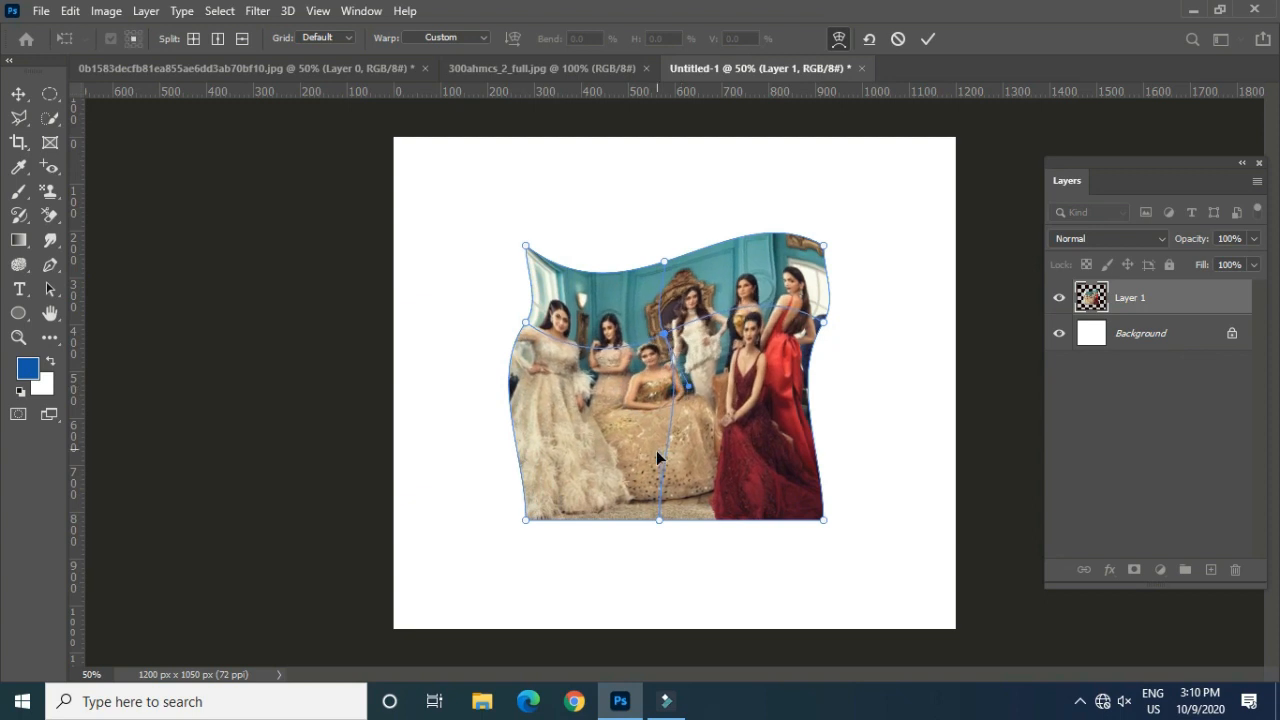
pyautogui.moveTo(658, 461); pyautogui.dragTo(635, 458)
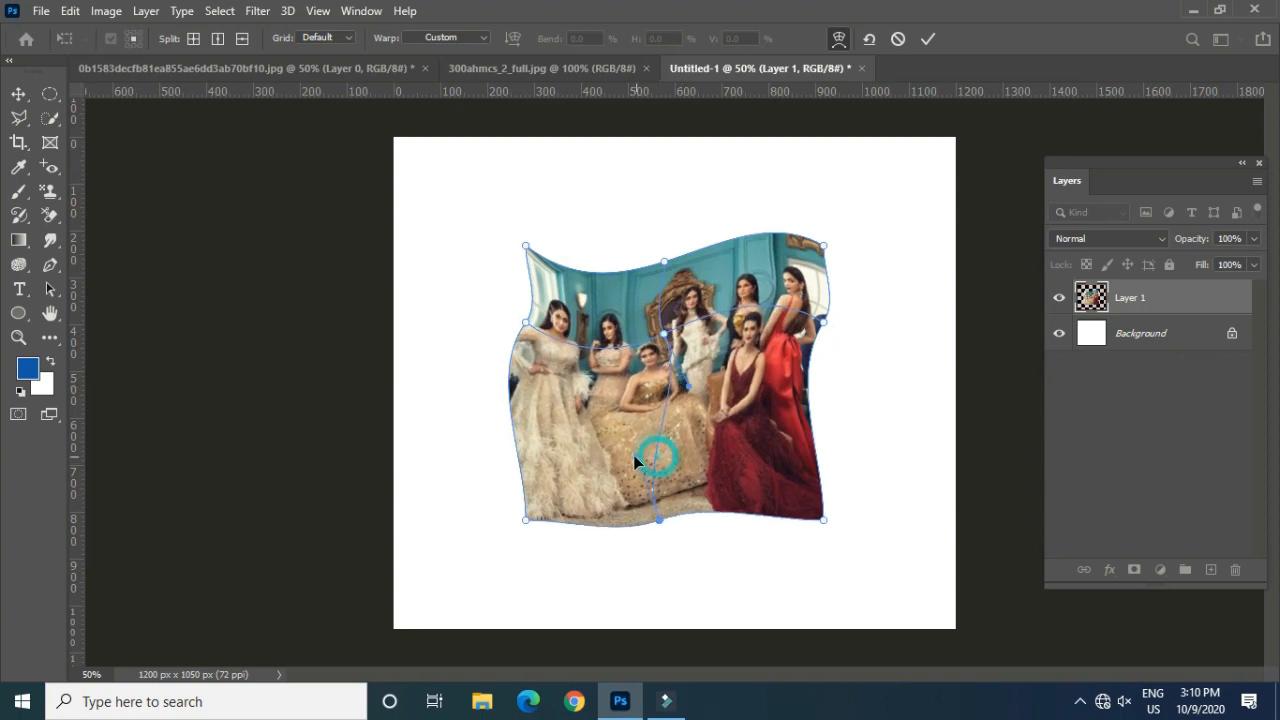
# Step: Split the warp crosswise at the edge of the maroon dress and pull the new point's right handle slightly down
pyautogui.click(70, 10)
pyautogui.moveTo(275, 436)
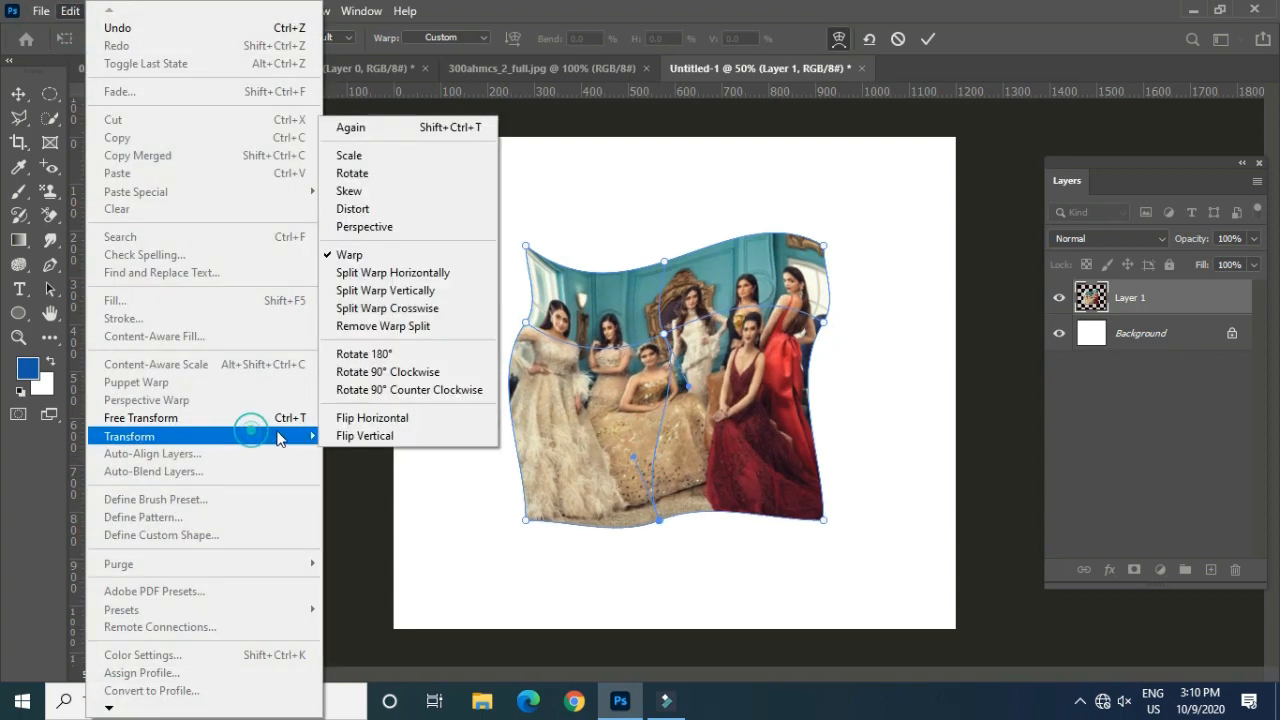
pyautogui.click(387, 308)
pyautogui.click(707, 436)
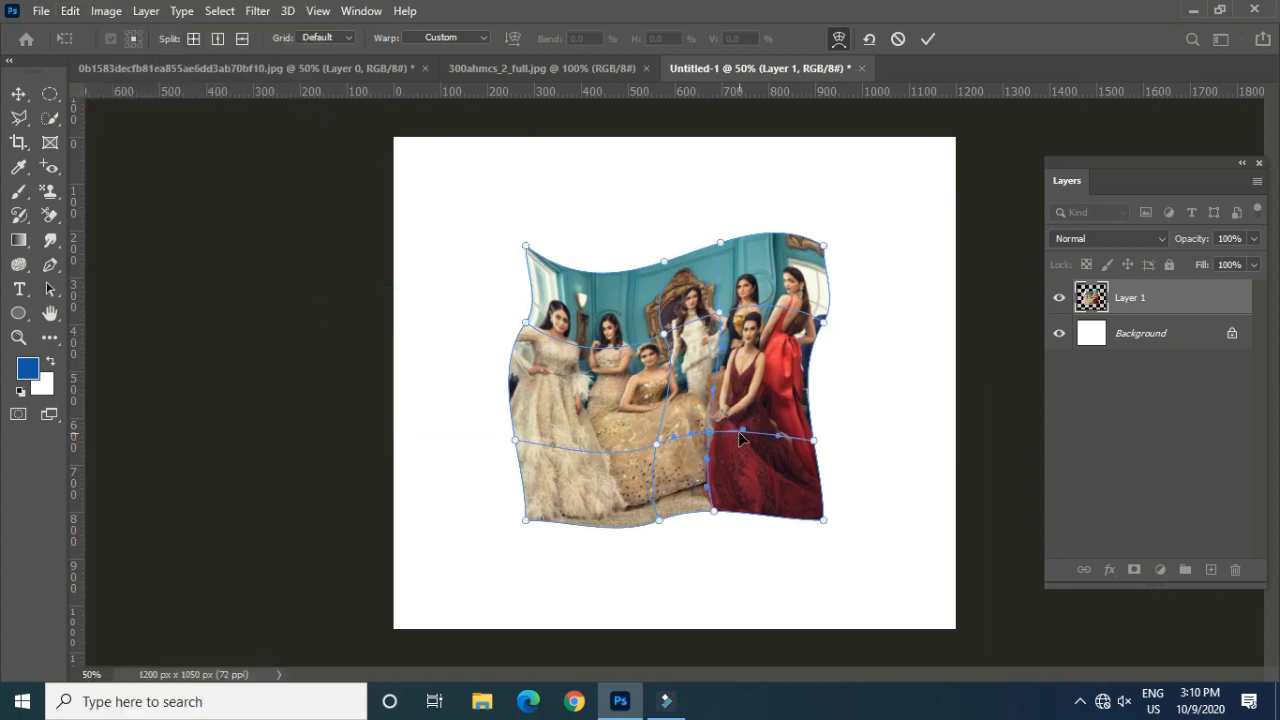
pyautogui.moveTo(748, 432)
pyautogui.mouseDown()
pyautogui.moveTo(742, 468)
pyautogui.moveTo(750, 457)
pyautogui.mouseUp()
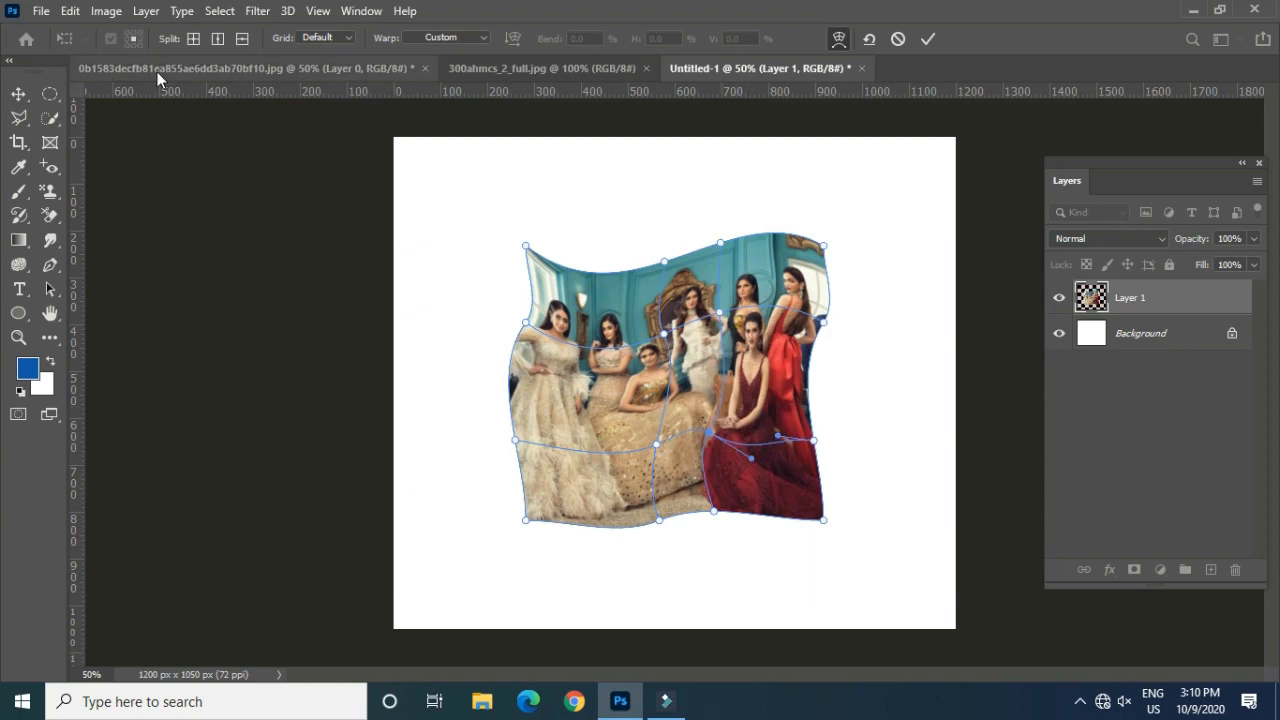
# Step: Remove the lower horizontal warp split from the photo, keeping the vertical split beside the maroon dress
pyautogui.click(70, 11)
pyautogui.moveTo(309, 437)
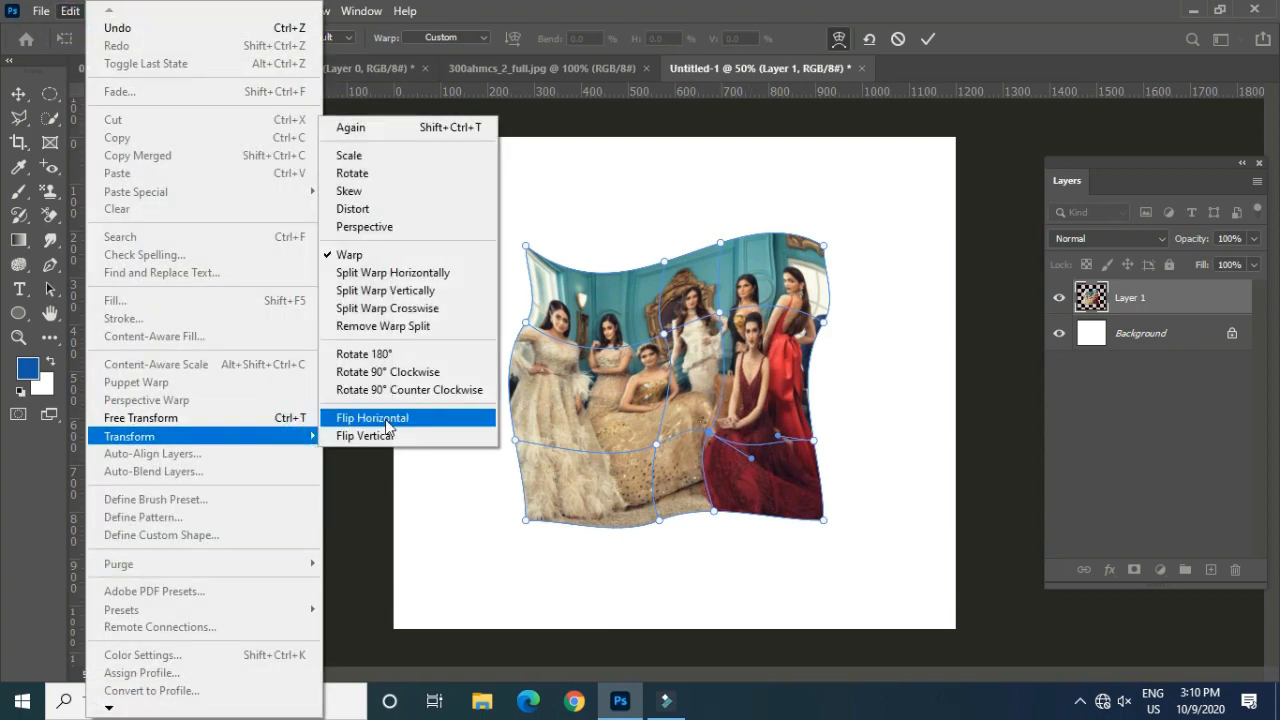
pyautogui.click(412, 327)
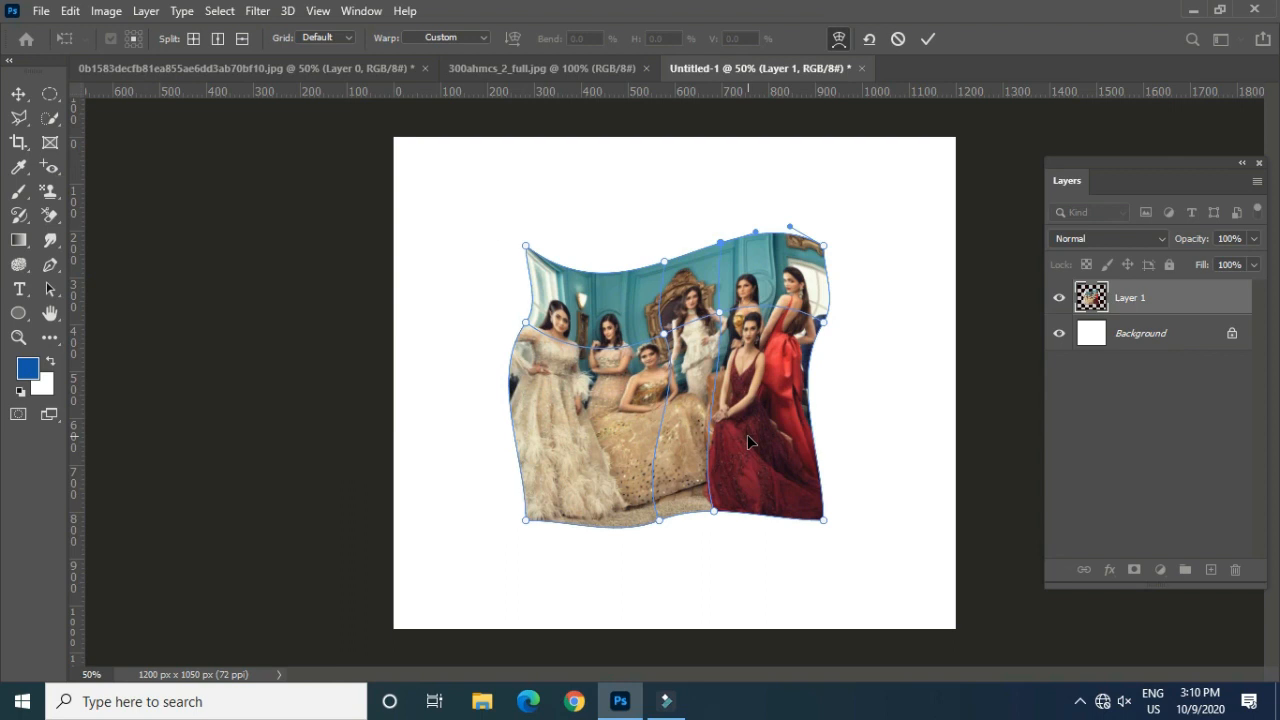
pyautogui.click(70, 11)
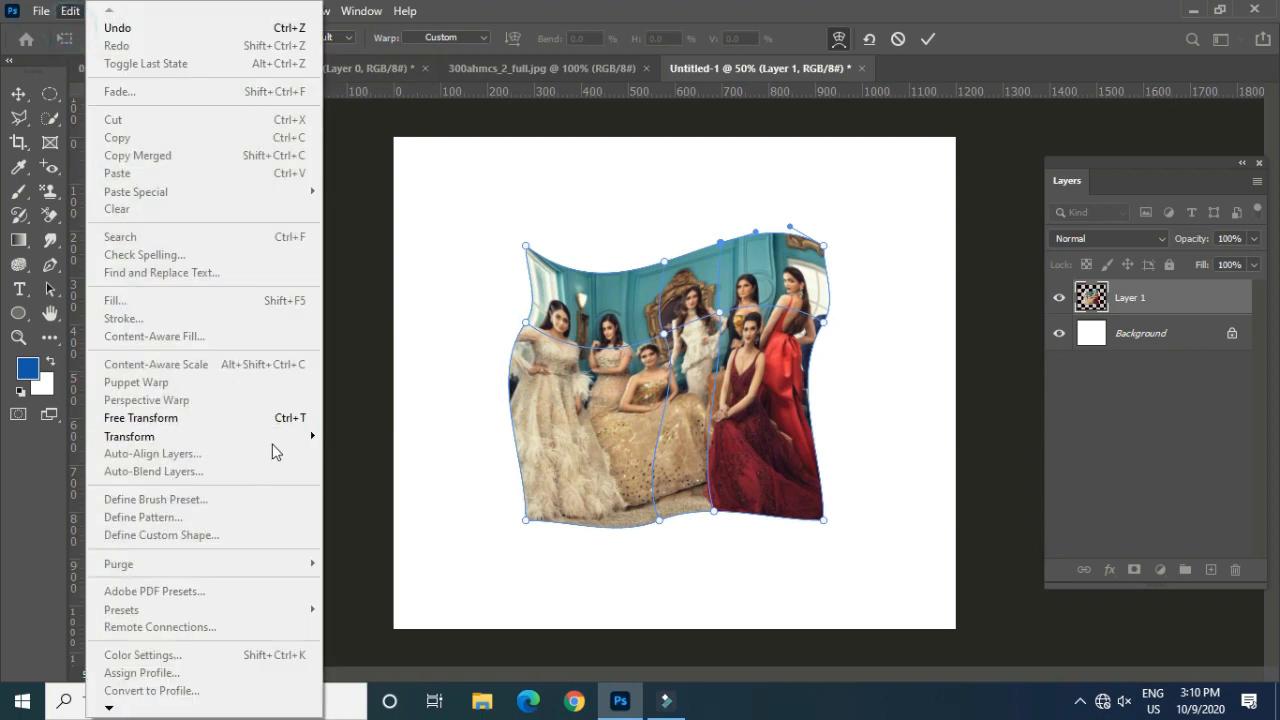
pyautogui.moveTo(290, 437)
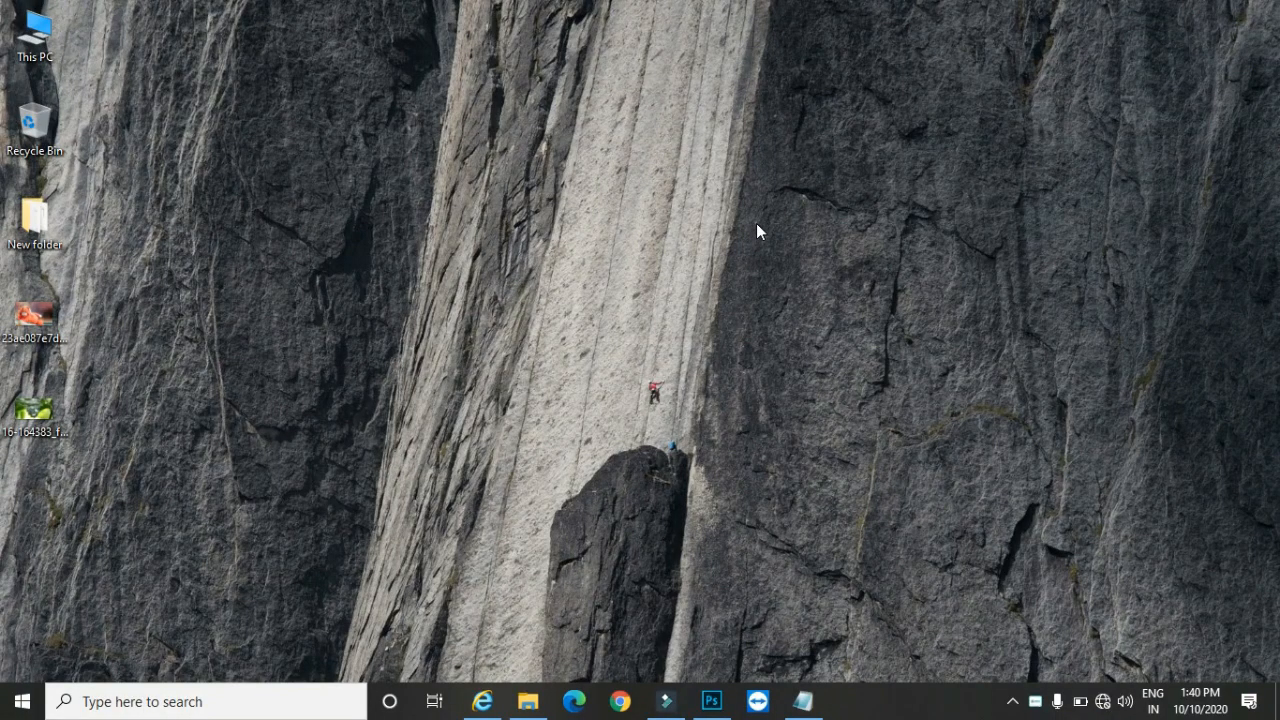
# Step: Switch to Photoshop, open the recent 16-164383_full-hd-wallpaper leaf image, and marquee-select a rectangle over its upper-left leaf tip
pyautogui.click(711, 701)
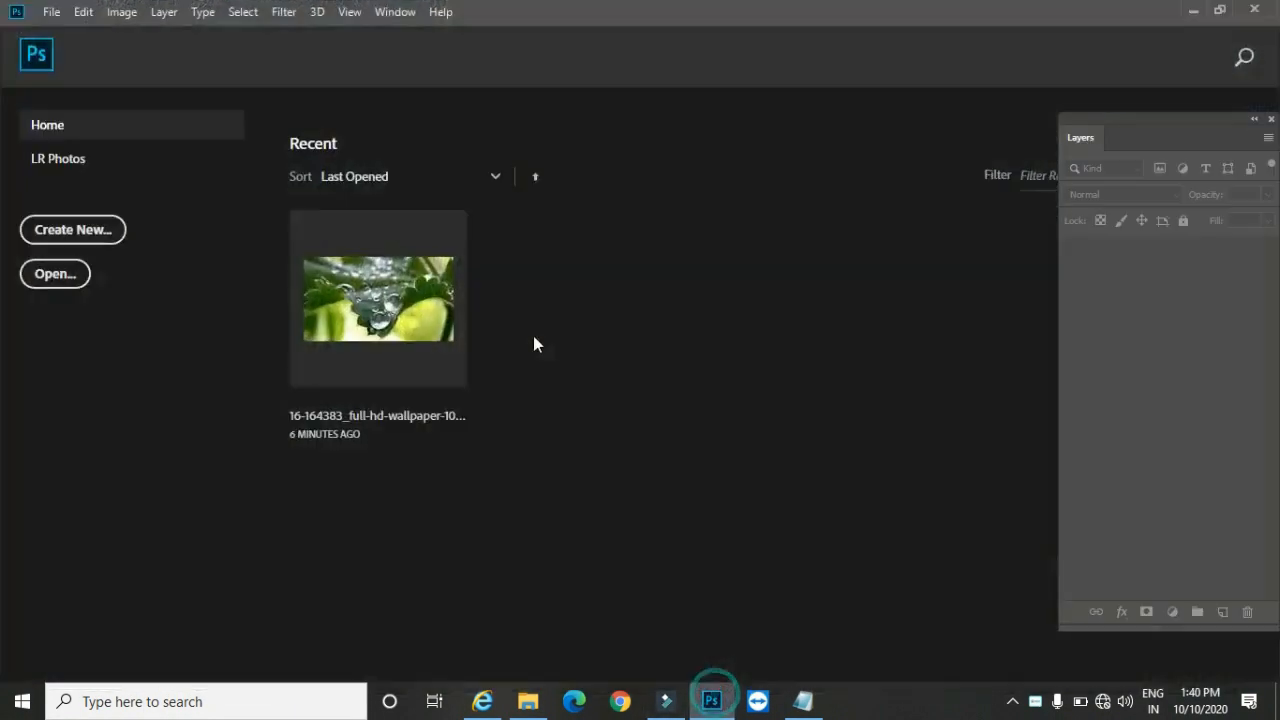
pyautogui.click(405, 305)
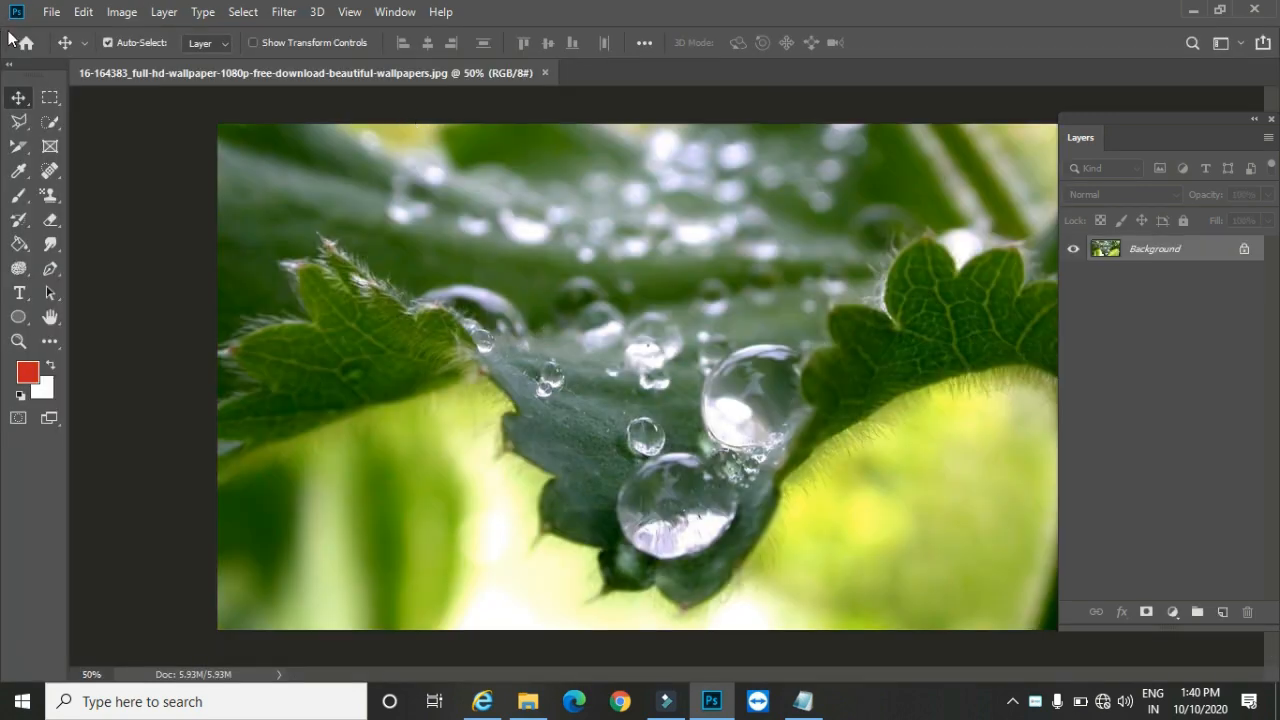
pyautogui.click(50, 97)
pyautogui.moveTo(293, 162); pyautogui.dragTo(499, 348)
# Step: Copy the selected leaf area and paste it in place as a new layer
pyautogui.click(84, 12)
pyautogui.click(132, 138)
pyautogui.click(84, 12)
pyautogui.moveTo(268, 197)
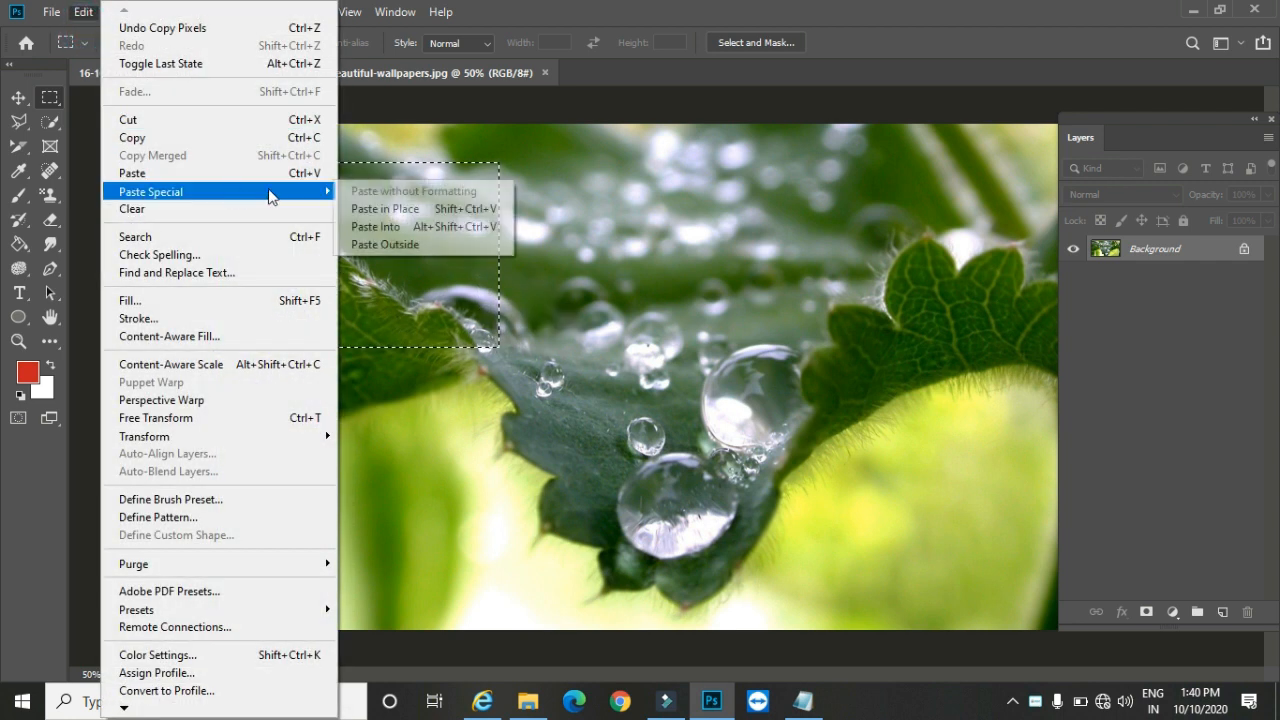
pyautogui.click(388, 210)
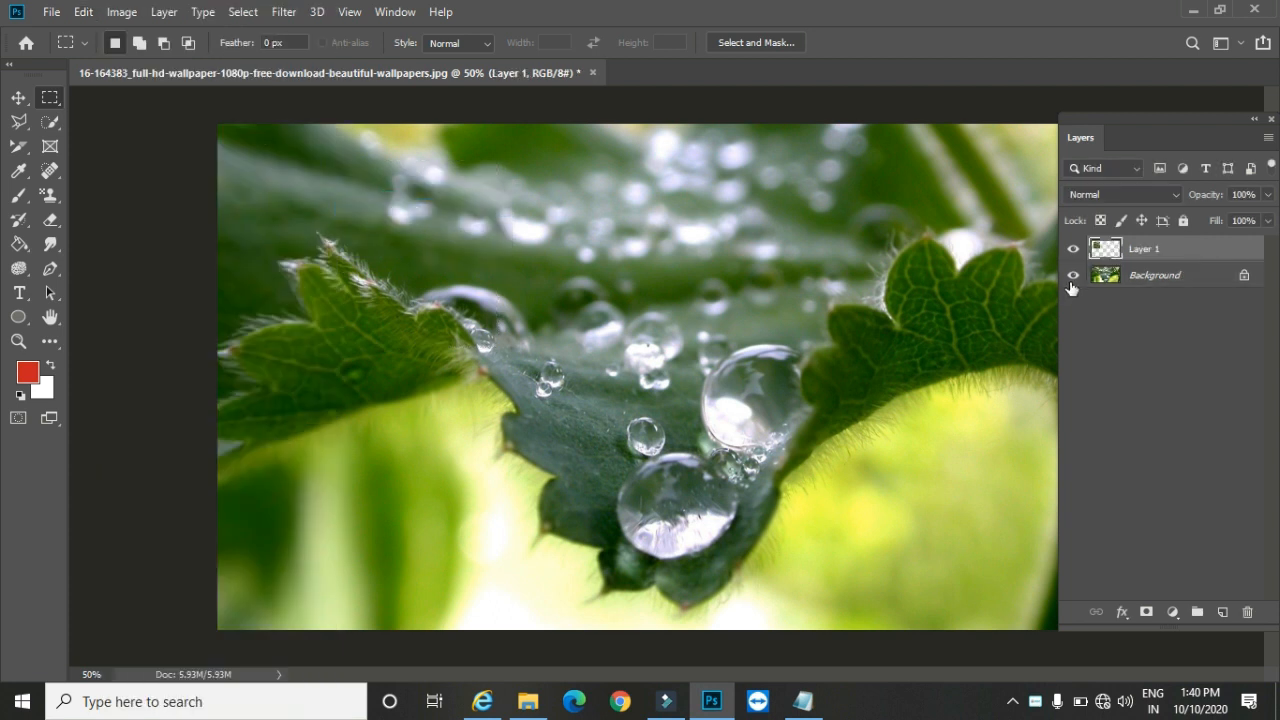
# Step: Hide the Background layer and duplicate the pasted patch three times with the Move tool, arranging the patches two by two
pyautogui.click(1073, 276)
pyautogui.click(19, 97)
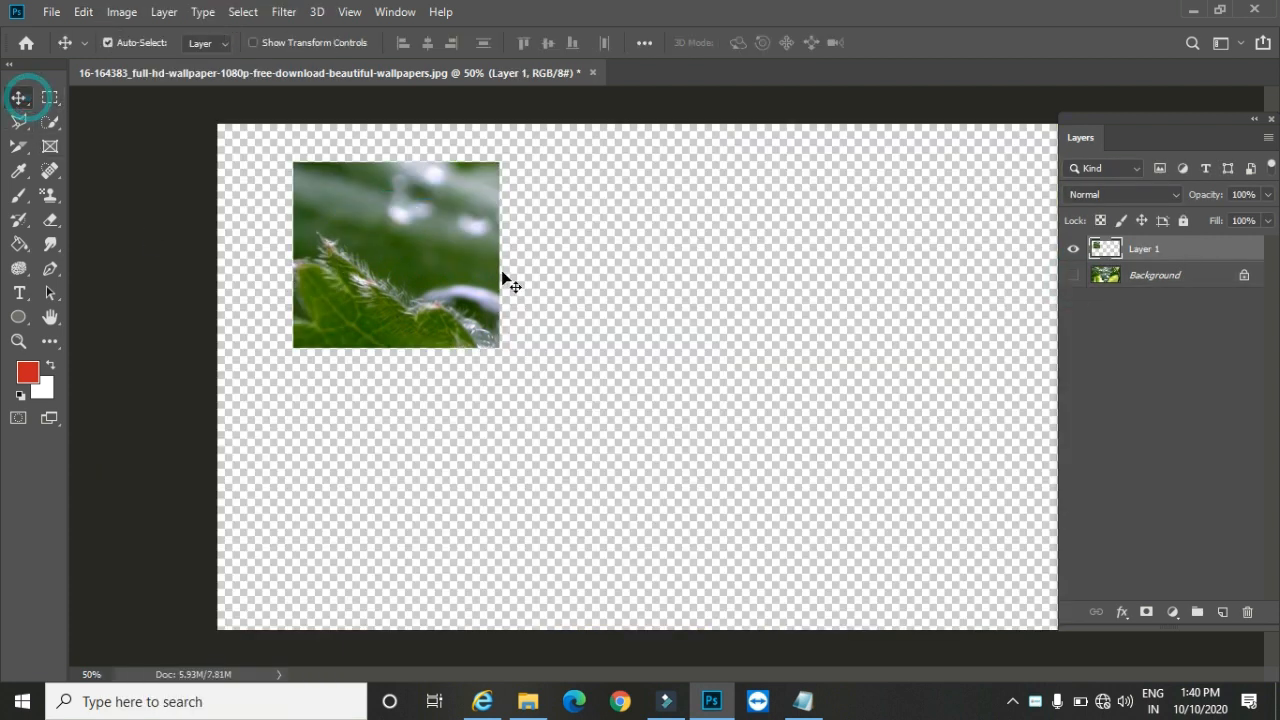
pyautogui.keyDown('alt'); pyautogui.moveTo(400, 247); pyautogui.dragTo(660, 477); pyautogui.keyUp('alt')
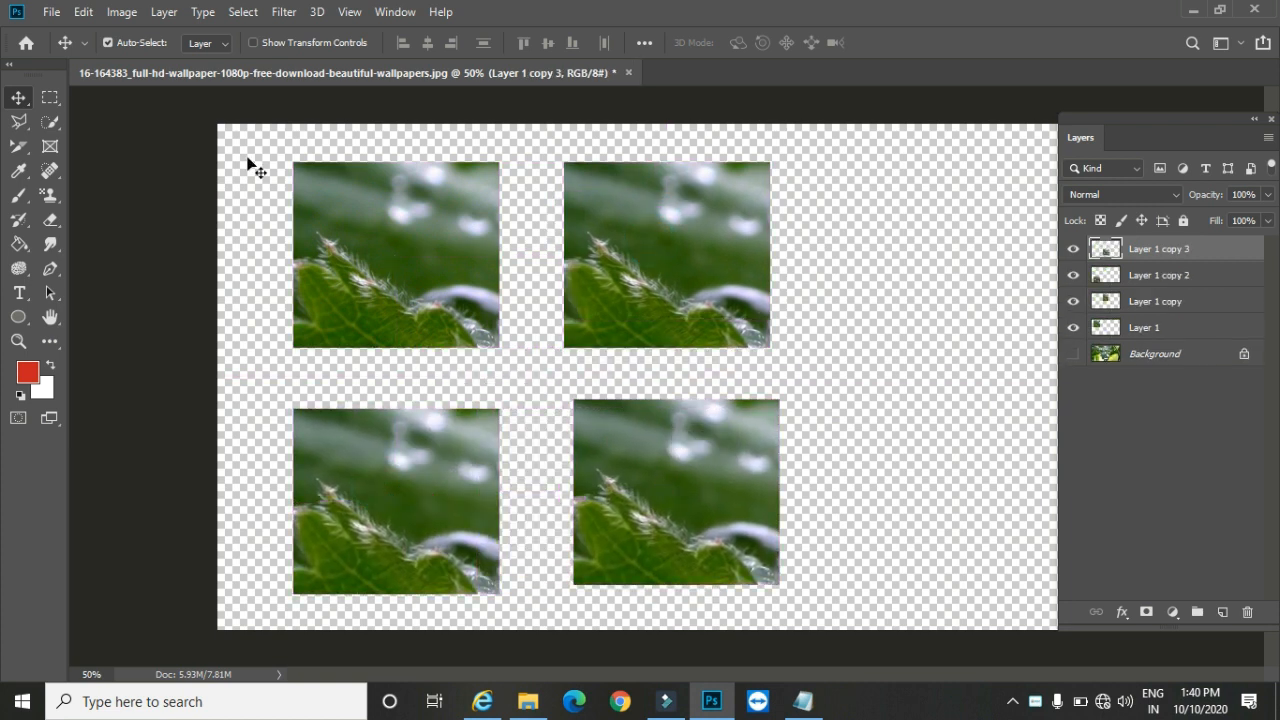
# Step: Set the Move tool's Auto-Select to Group and place the three Layer 1 copies in a new layer group
pyautogui.click(208, 45)
pyautogui.click(200, 60)
pyautogui.click(1197, 612)
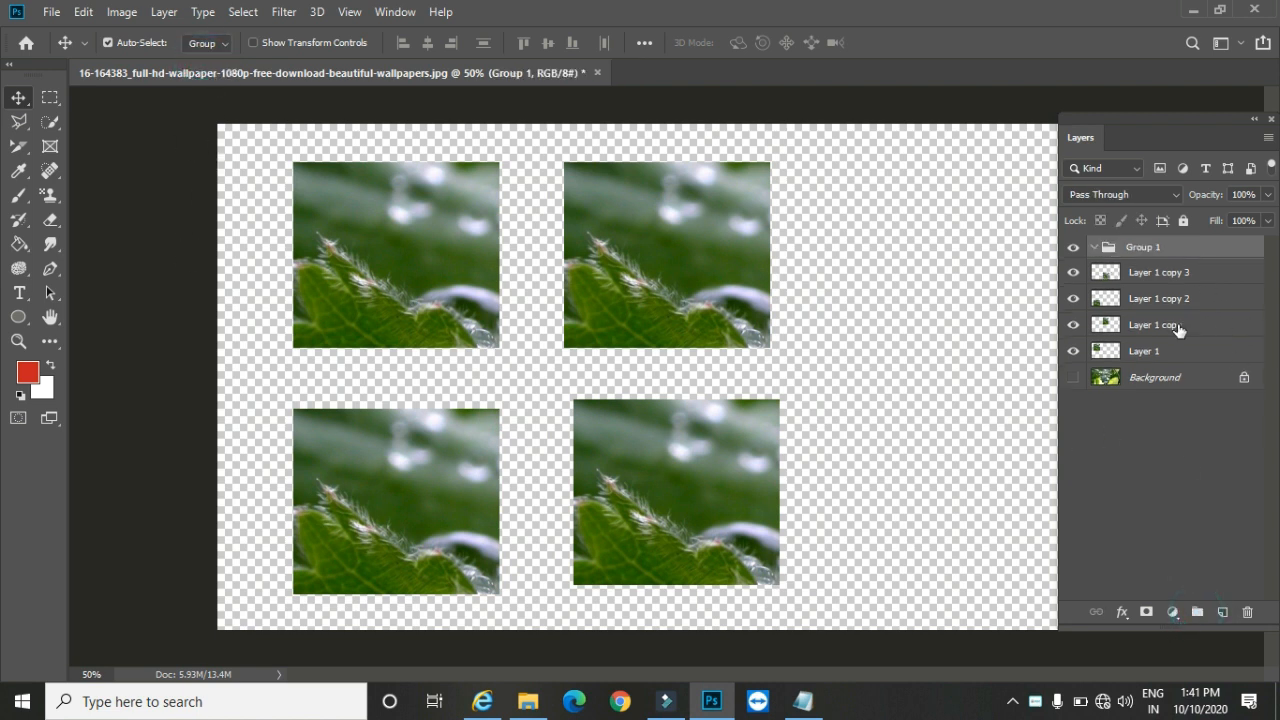
pyautogui.moveTo(1138, 280)
pyautogui.mouseDown()
pyautogui.moveTo(1136, 250)
pyautogui.moveTo(1137, 302)
pyautogui.moveTo(1136, 288)
pyautogui.mouseUp()
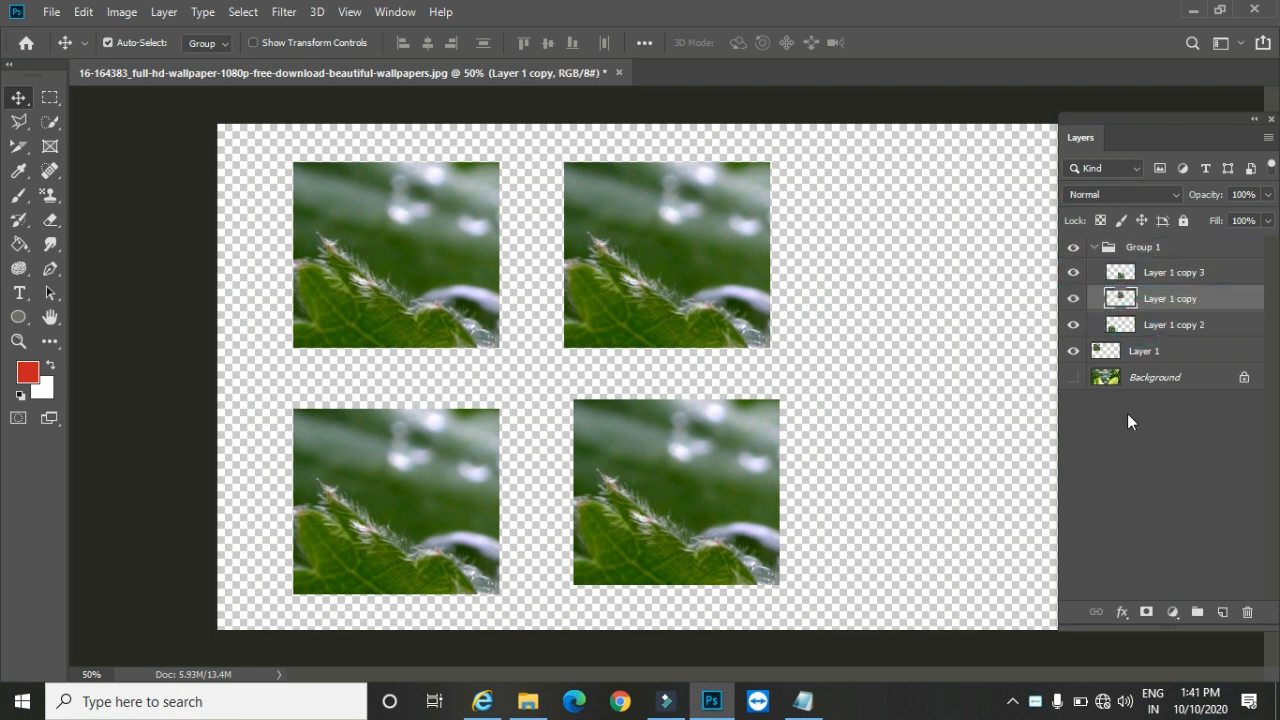
# Step: Collapse the new group and move its three patches together slightly to the right on the canvas
pyautogui.click(1094, 249)
pyautogui.moveTo(714, 272); pyautogui.dragTo(740, 283)
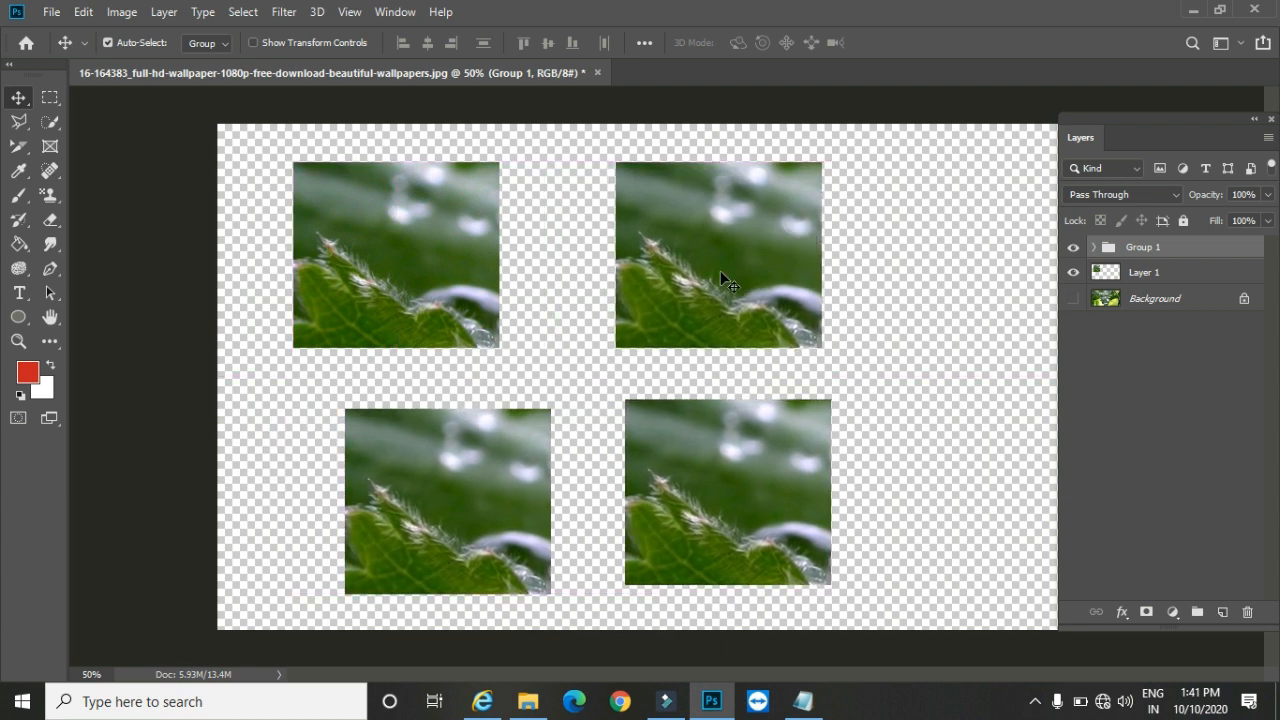
# Step: Take the three layer copies out of Group 1 and delete the emptied group
pyautogui.click(1094, 248)
pyautogui.moveTo(1150, 337)
pyautogui.mouseDown()
pyautogui.moveTo(1143, 312)
pyautogui.moveTo(1147, 323)
pyautogui.mouseUp()
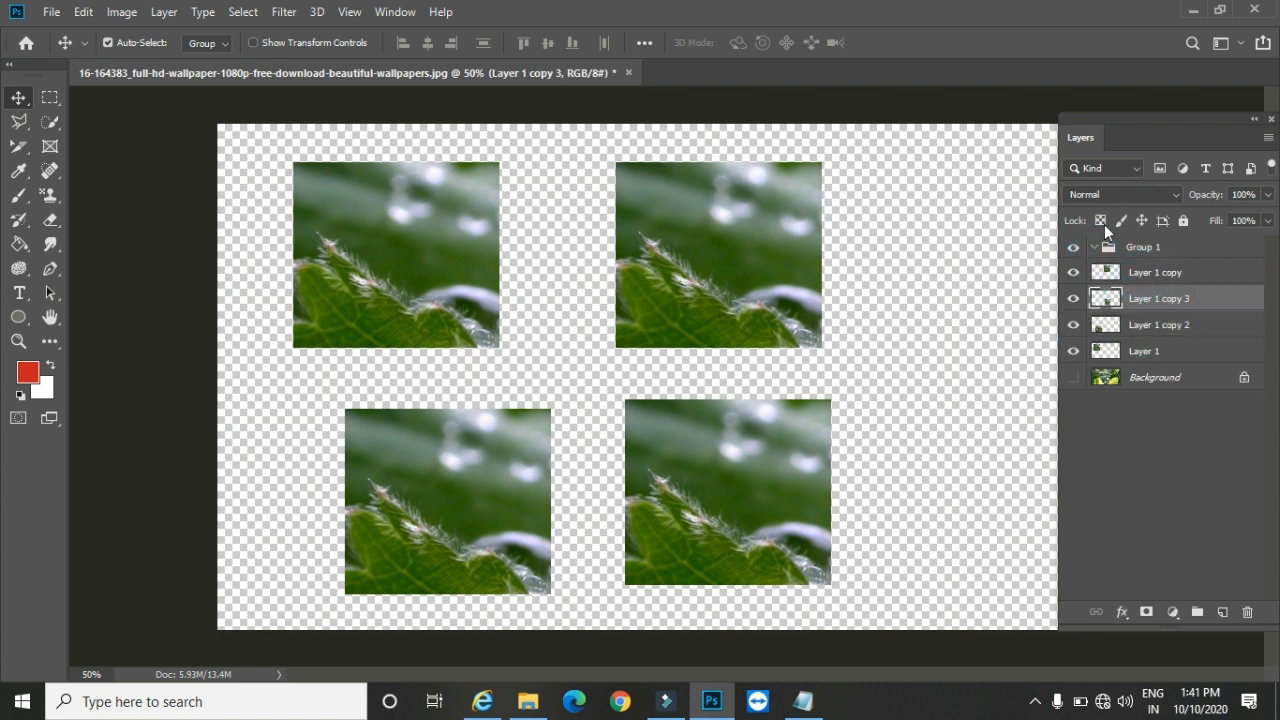
pyautogui.click(1156, 248)
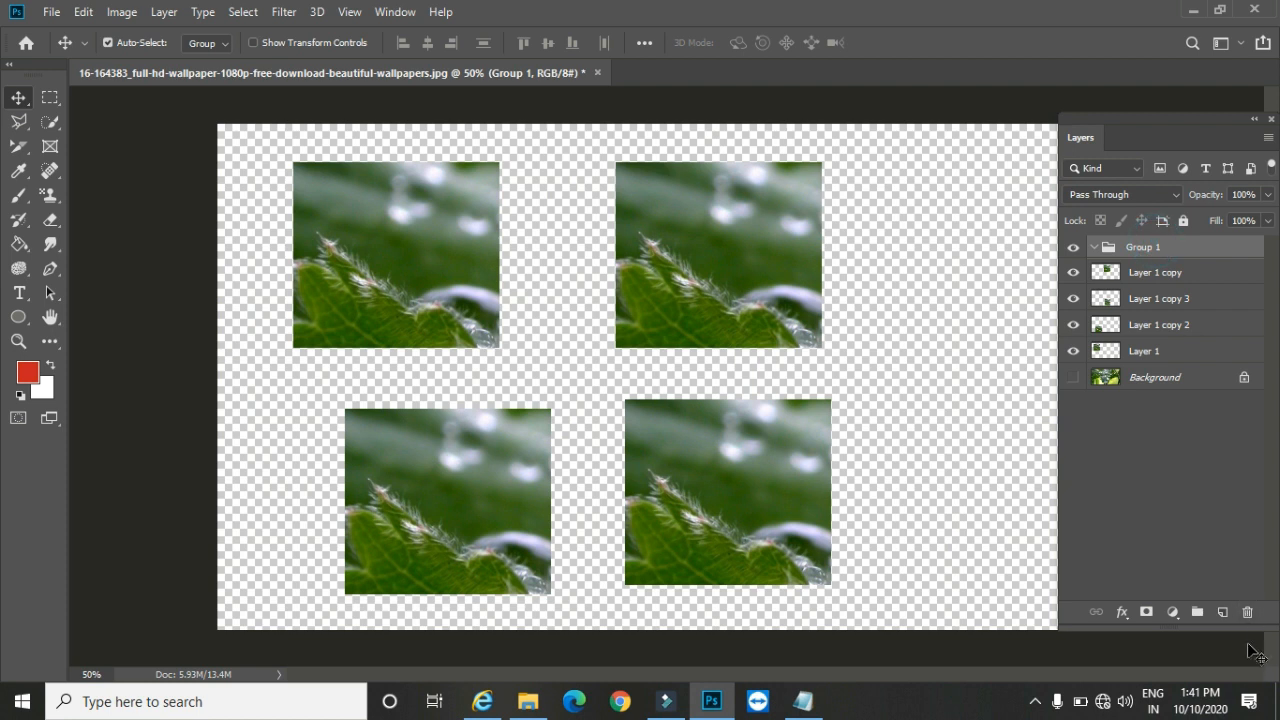
pyautogui.click(1247, 612)
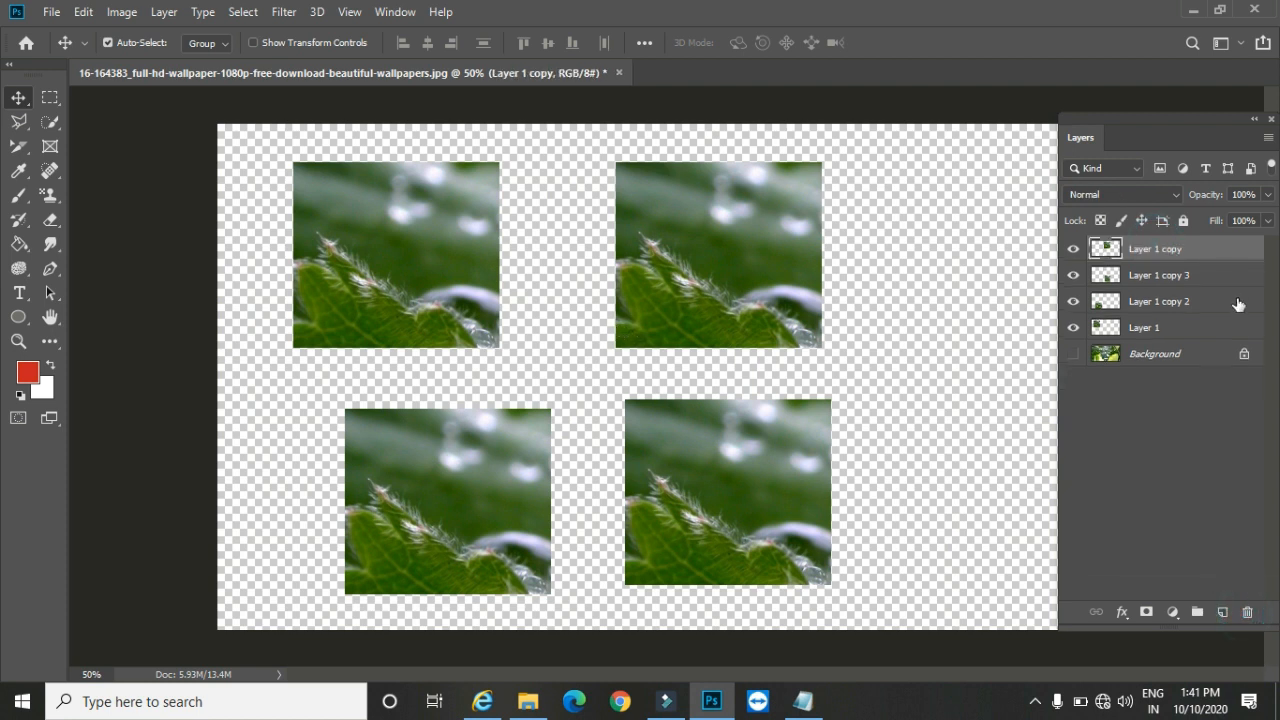
# Step: With the four Layer 1 layers selected, create a new empty layer group with a custom name and the Red colour label
pyautogui.keyDown('shift'); pyautogui.click(1190, 330); pyautogui.keyUp('shift')
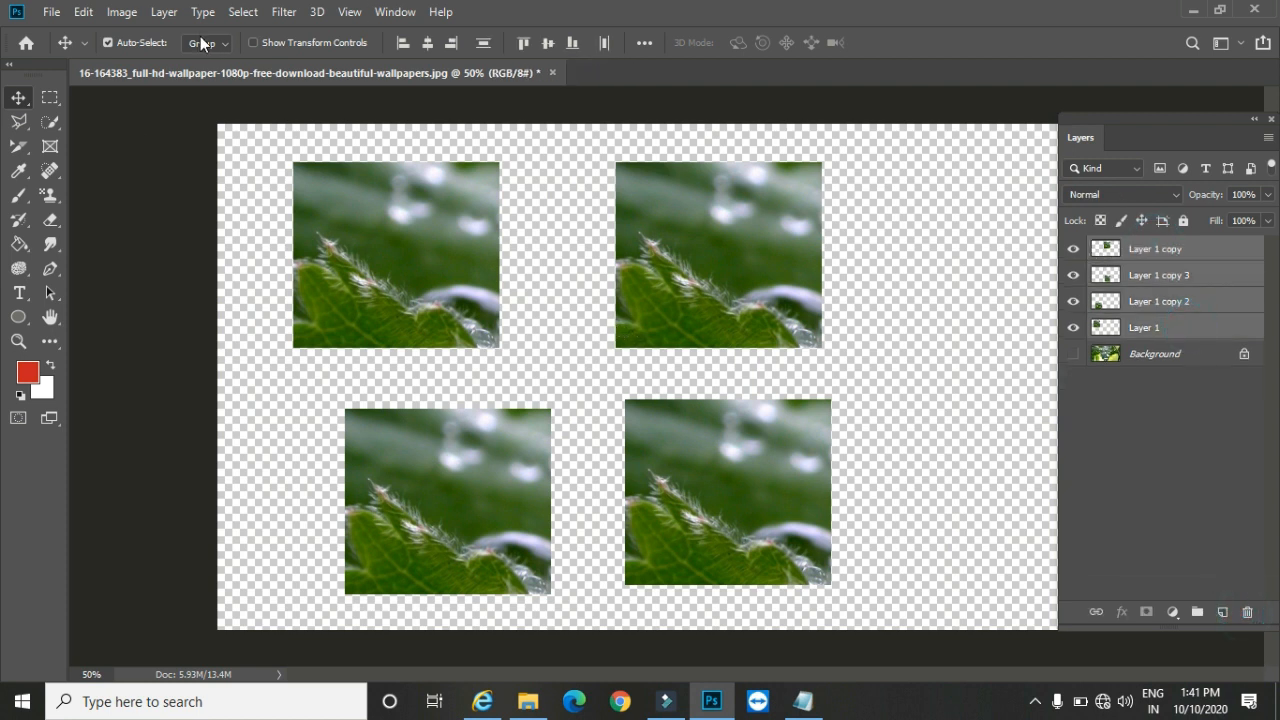
pyautogui.click(164, 12)
pyautogui.moveTo(235, 28)
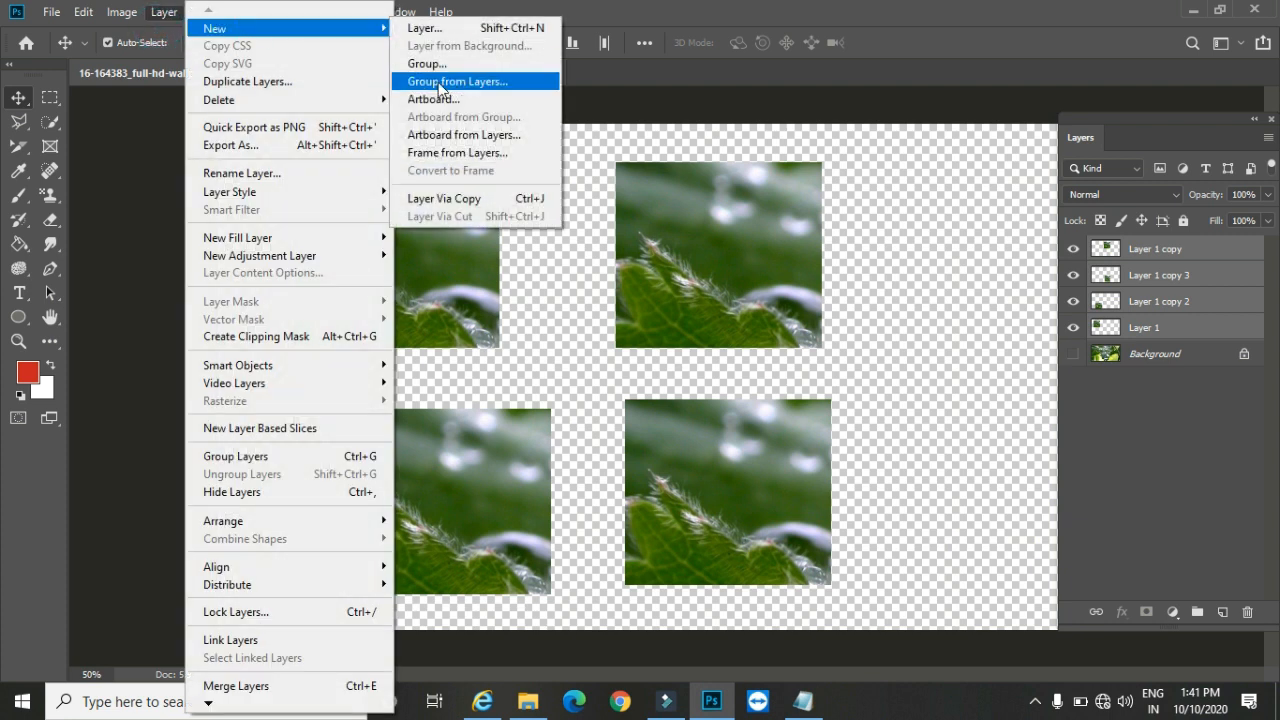
pyautogui.click(457, 68)
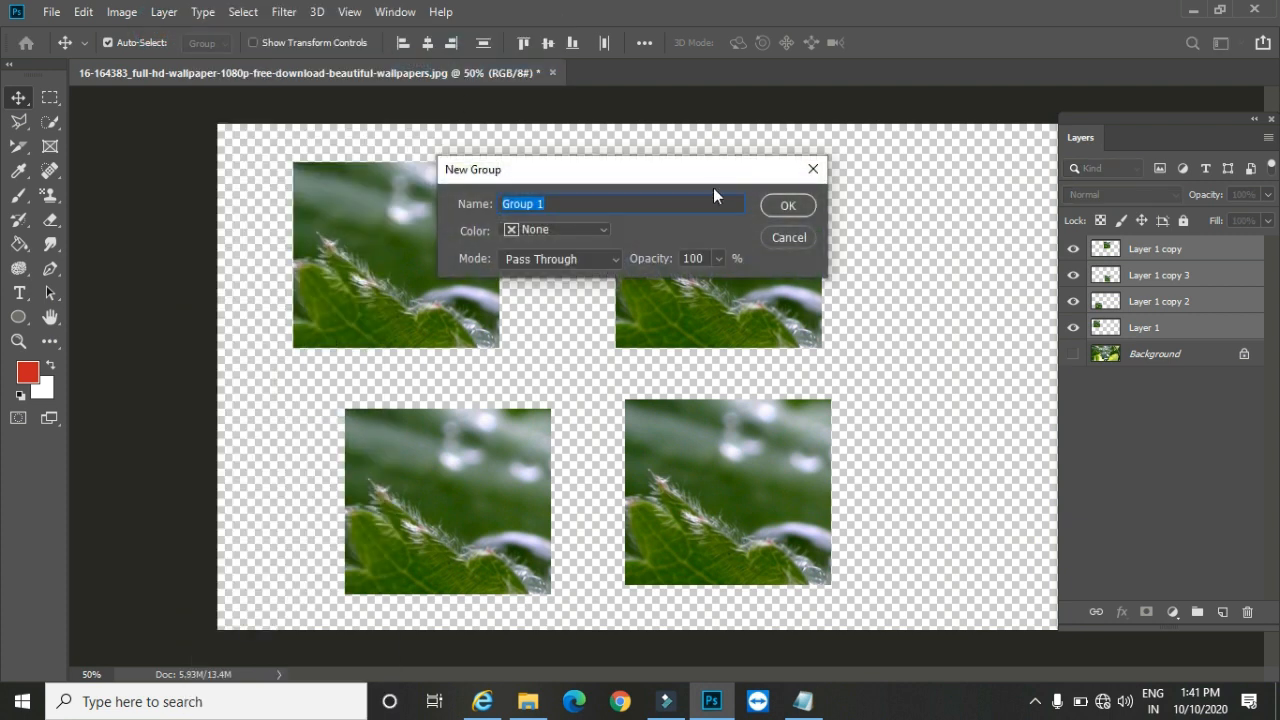
pyautogui.press('BackSpace')
pyautogui.click(551, 228)
pyautogui.click(547, 281)
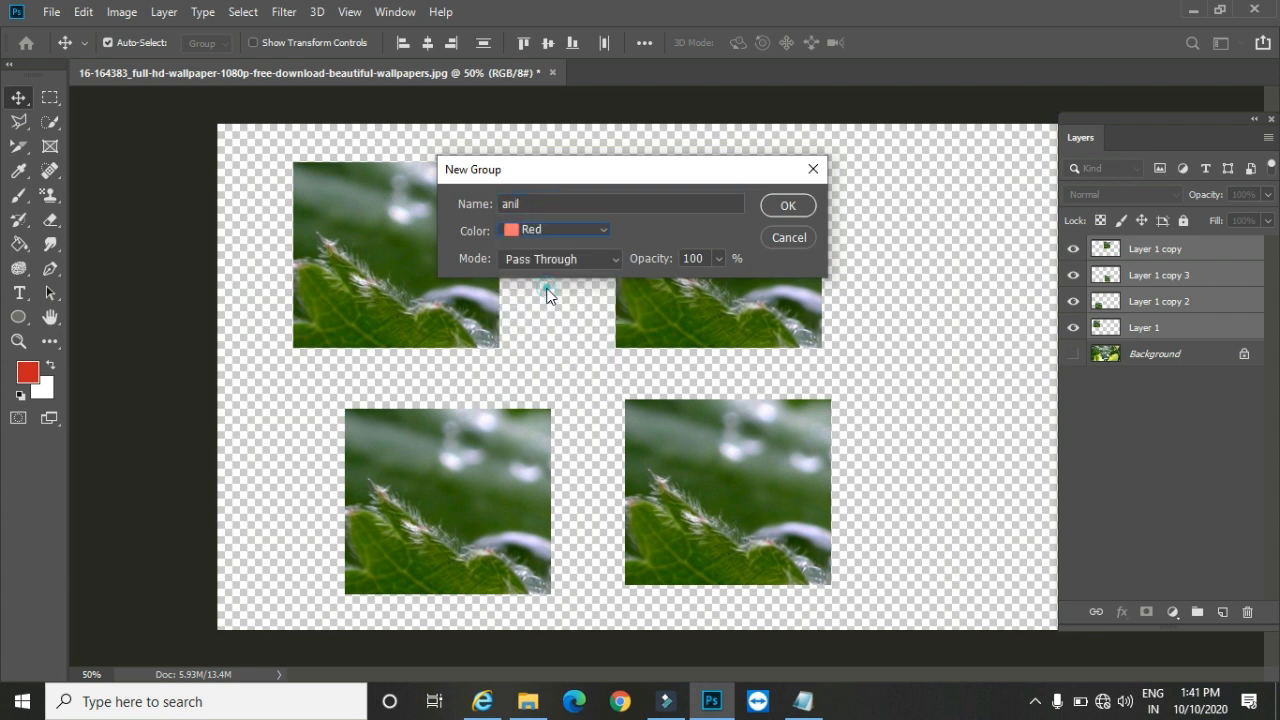
pyautogui.click(781, 206)
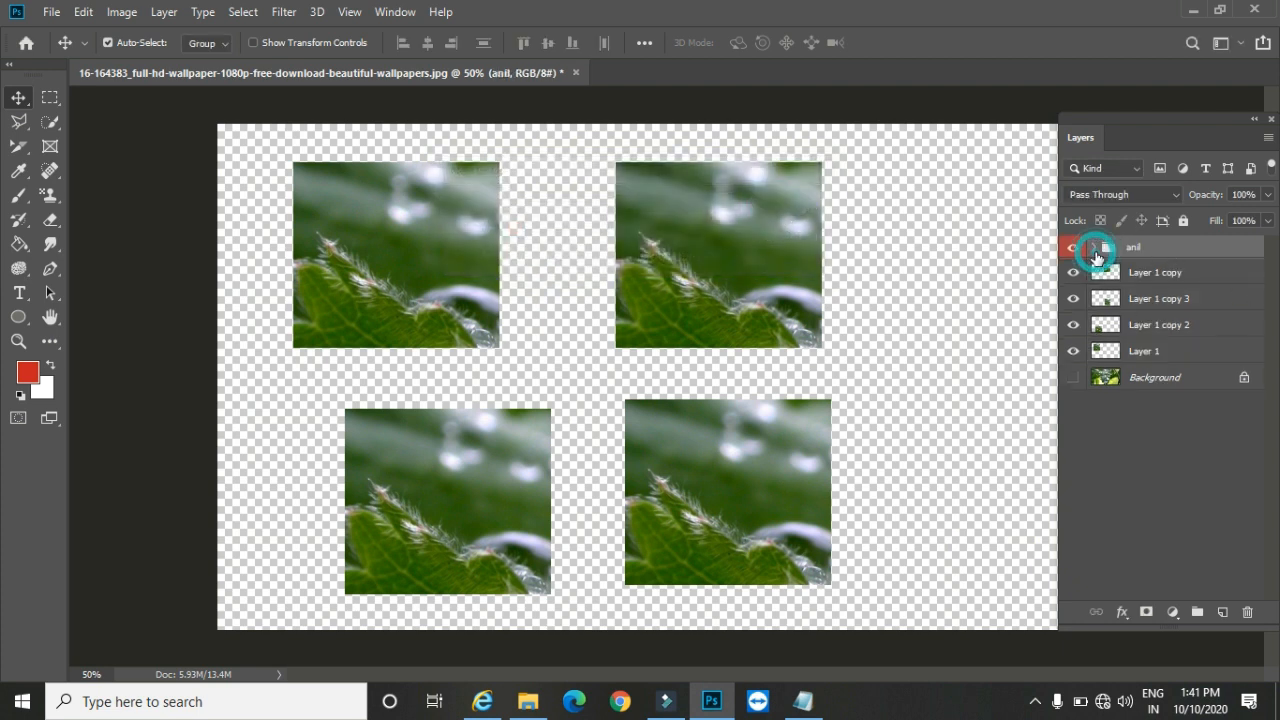
# Step: Put the three Layer 1 copies into the red group and shift its patches together slightly right and down on the canvas
pyautogui.moveTo(1098, 265); pyautogui.dragTo(1136, 249)
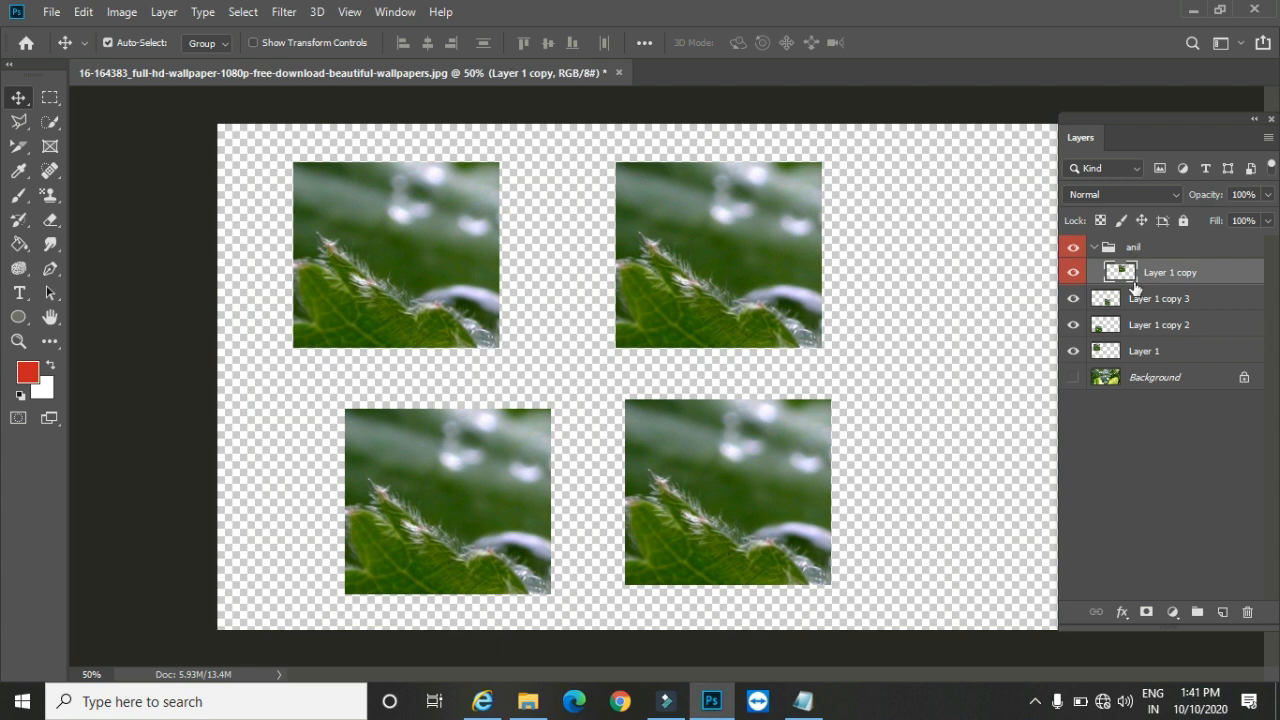
pyautogui.moveTo(1133, 315); pyautogui.dragTo(1106, 275)
pyautogui.click(1097, 250)
pyautogui.moveTo(714, 288); pyautogui.dragTo(742, 298)
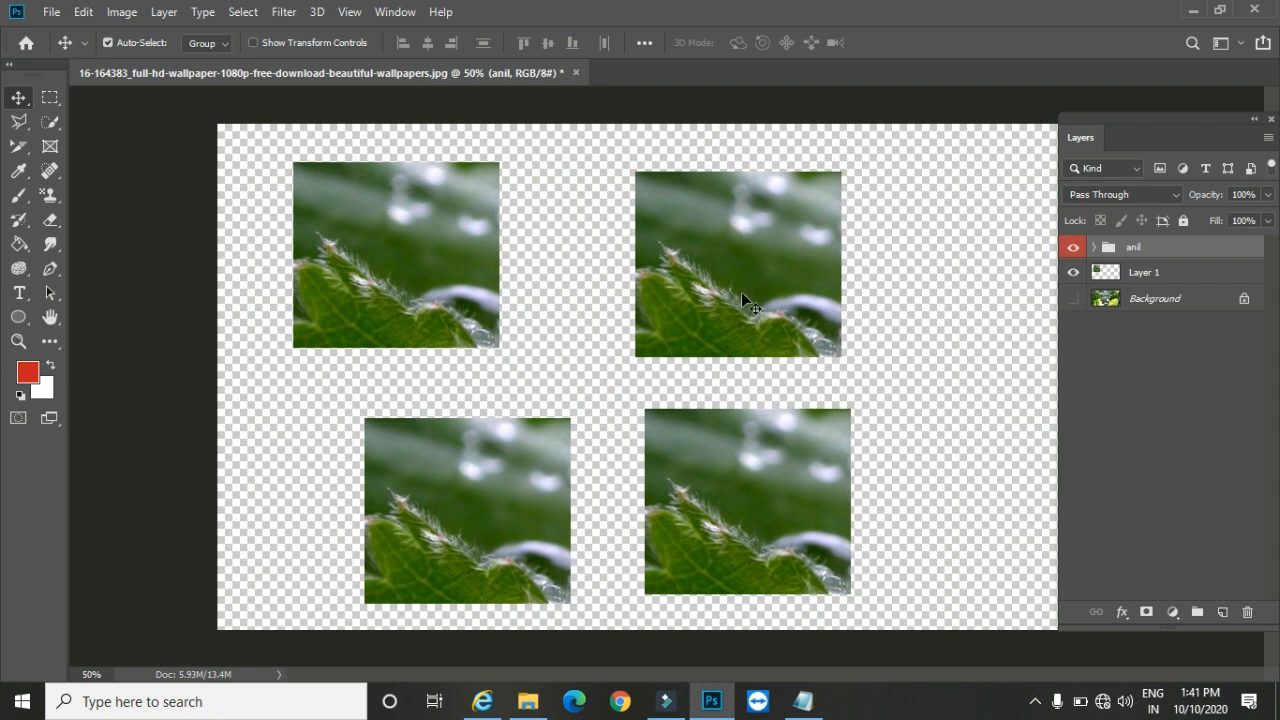
# Step: Take Layer 1 copy 3 out of the red group and shift the two remaining grouped patches slightly right and up
pyautogui.click(1094, 249)
pyautogui.moveTo(1145, 331); pyautogui.dragTo(1146, 358)
pyautogui.click(1097, 248)
pyautogui.moveTo(771, 306)
pyautogui.mouseDown()
pyautogui.moveTo(788, 301)
pyautogui.moveTo(766, 292)
pyautogui.mouseUp()
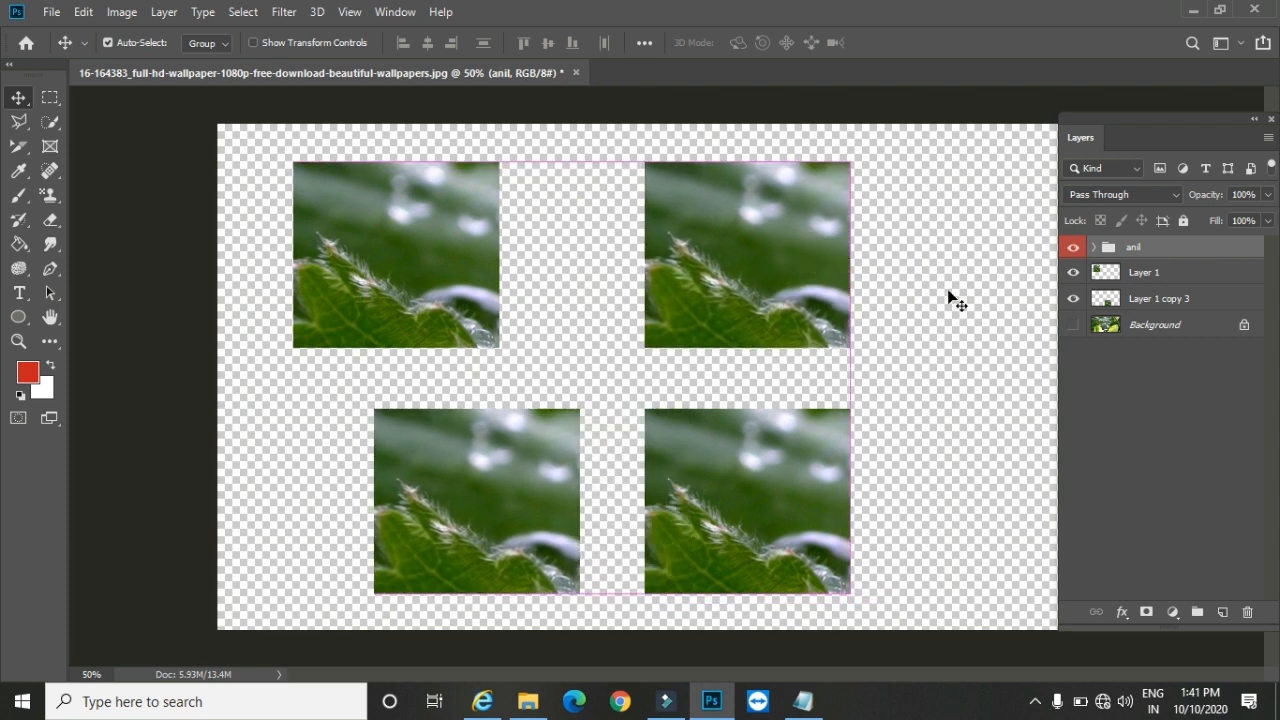
# Step: Take Layer 1 copy 2 and Layer 1 copy out of the red group and delete the emptied group
pyautogui.click(1094, 248)
pyautogui.moveTo(1141, 291); pyautogui.dragTo(1150, 337)
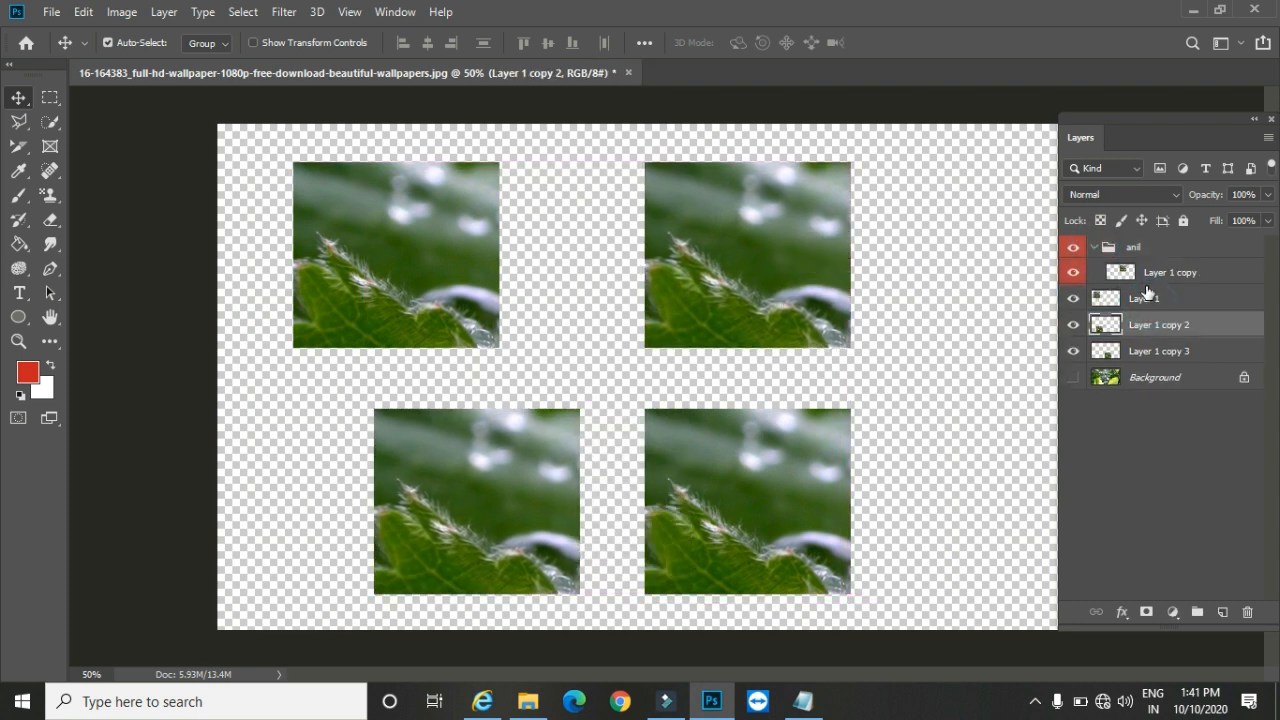
pyautogui.moveTo(1142, 285); pyautogui.dragTo(1140, 280)
pyautogui.click(1152, 250)
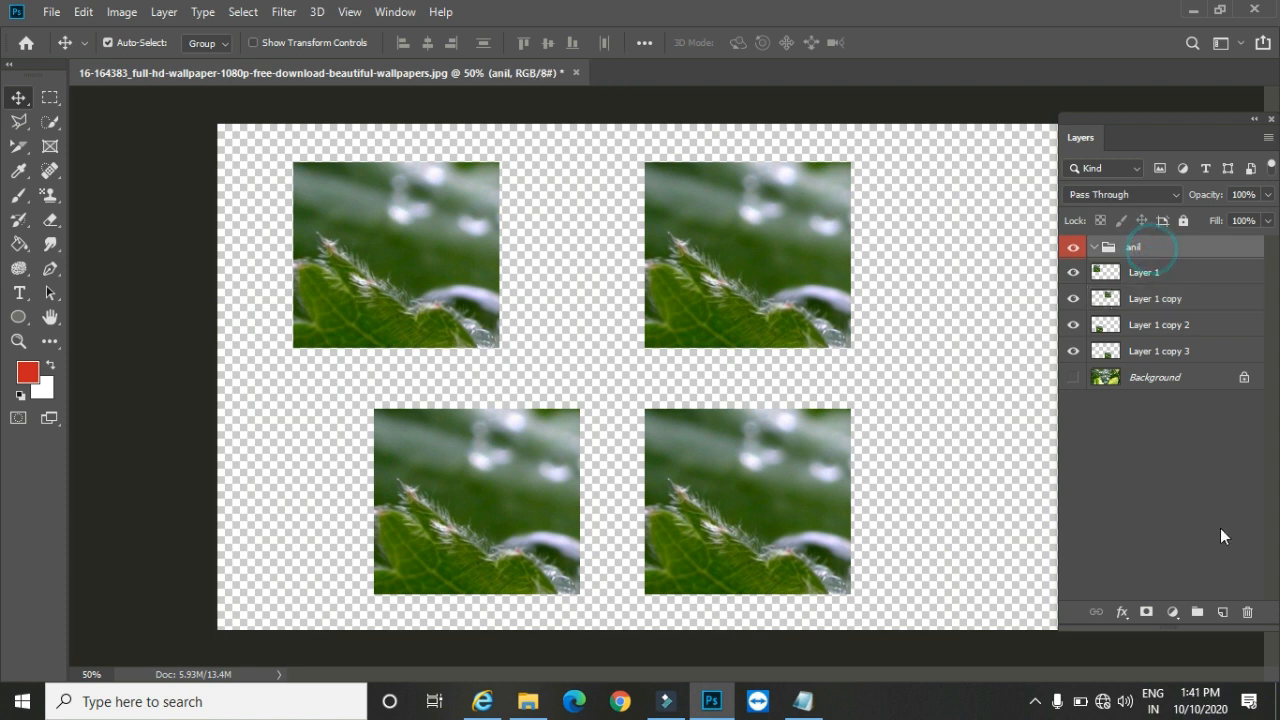
pyautogui.click(1249, 613)
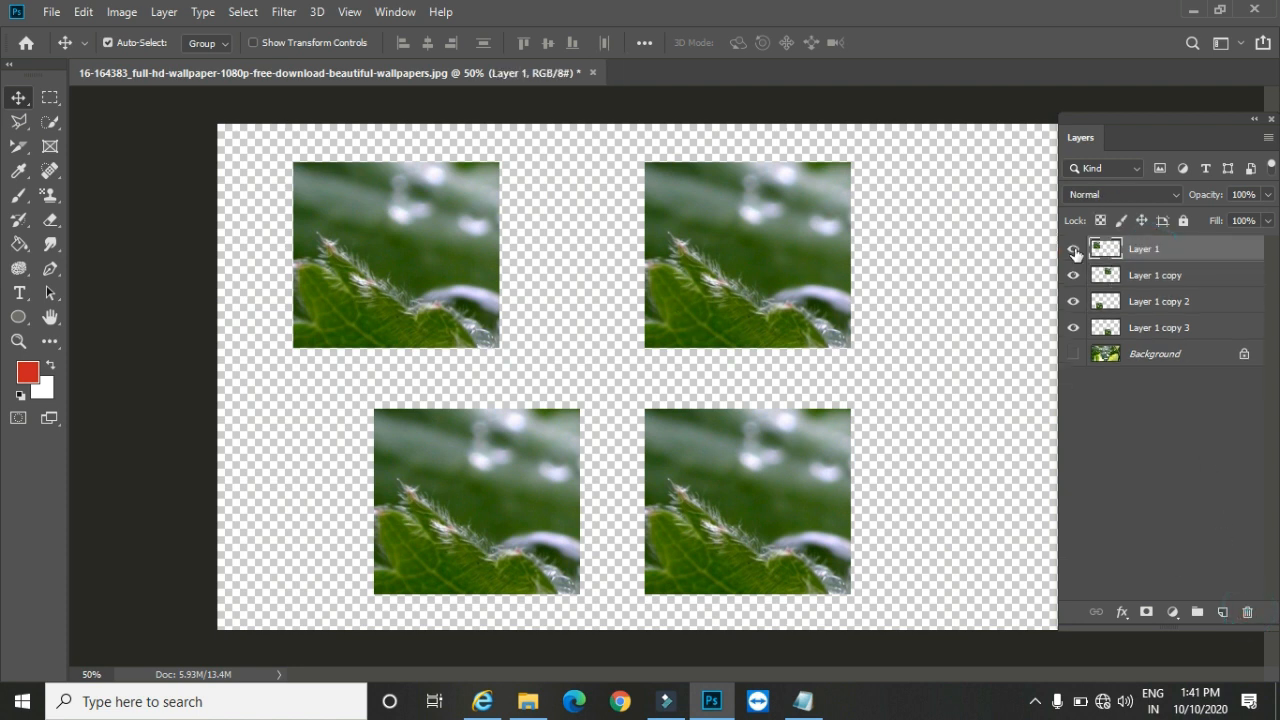
# Step: Combine Layer 1 and Layer 1 copy 2 in a new group from layers, using the default settings
pyautogui.keyDown('ctrl'); pyautogui.click(1177, 305); pyautogui.keyUp('ctrl')
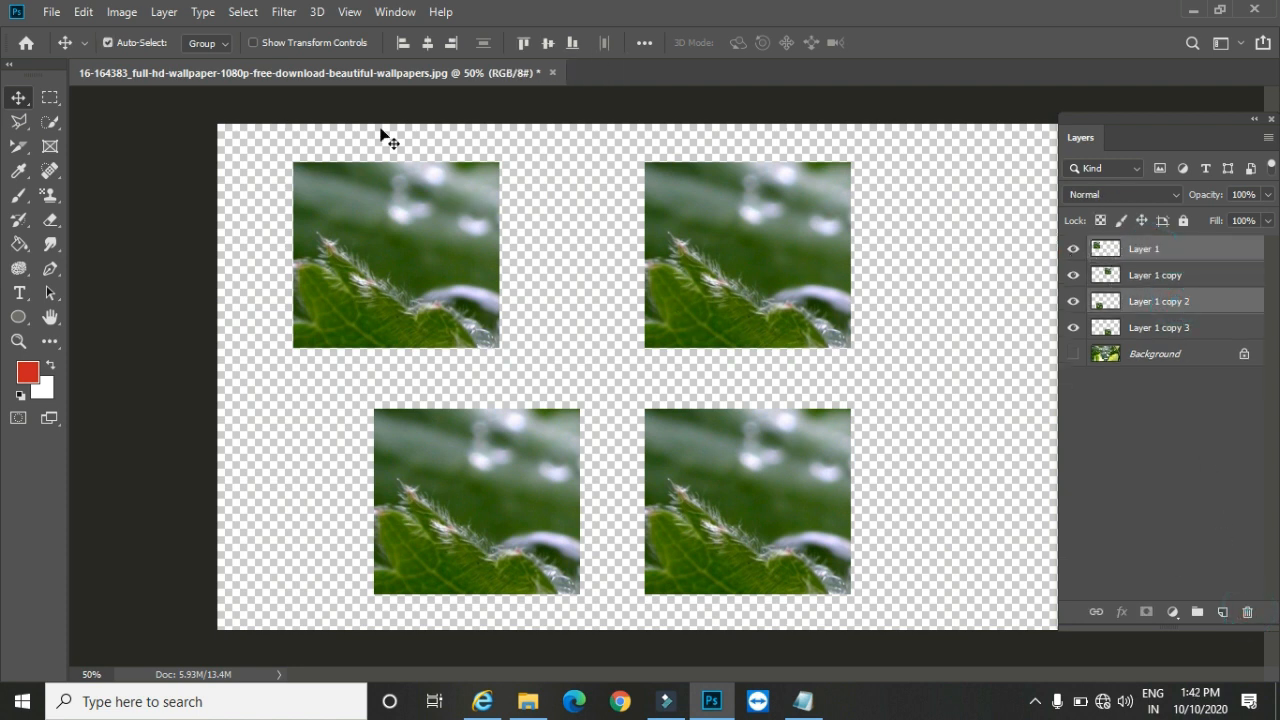
pyautogui.click(165, 12)
pyautogui.moveTo(243, 29)
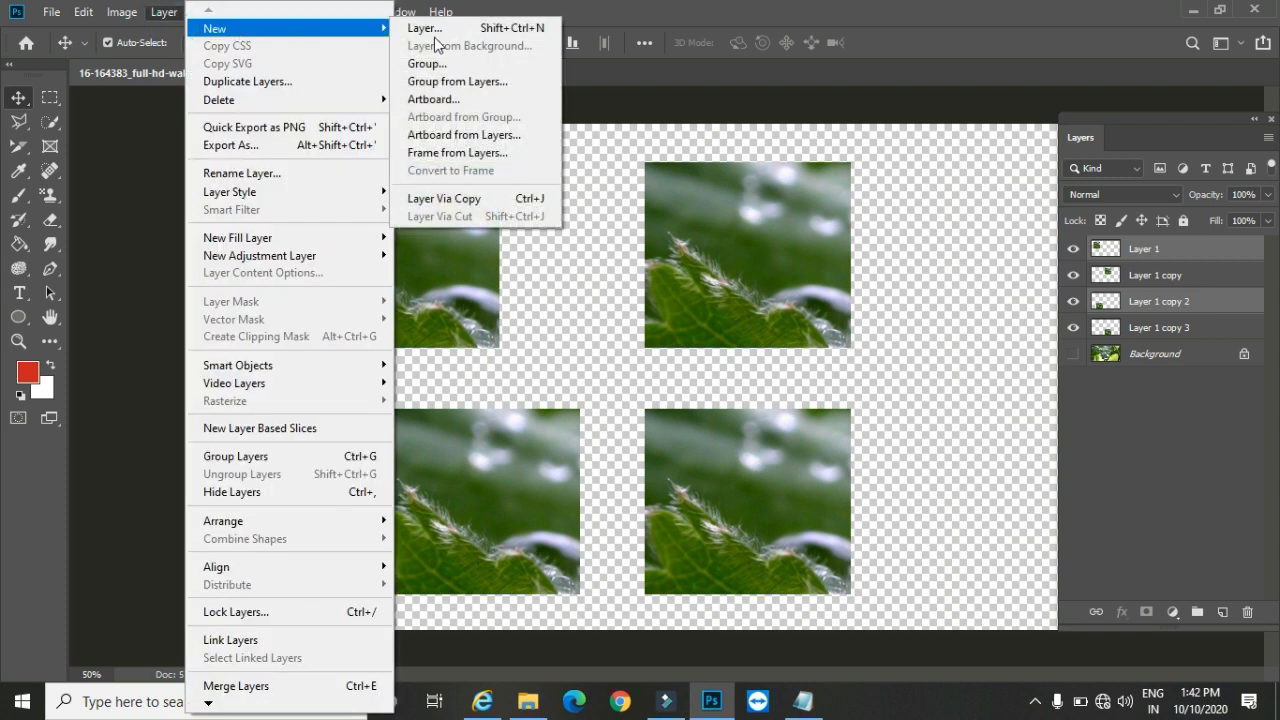
pyautogui.click(491, 82)
pyautogui.click(787, 205)
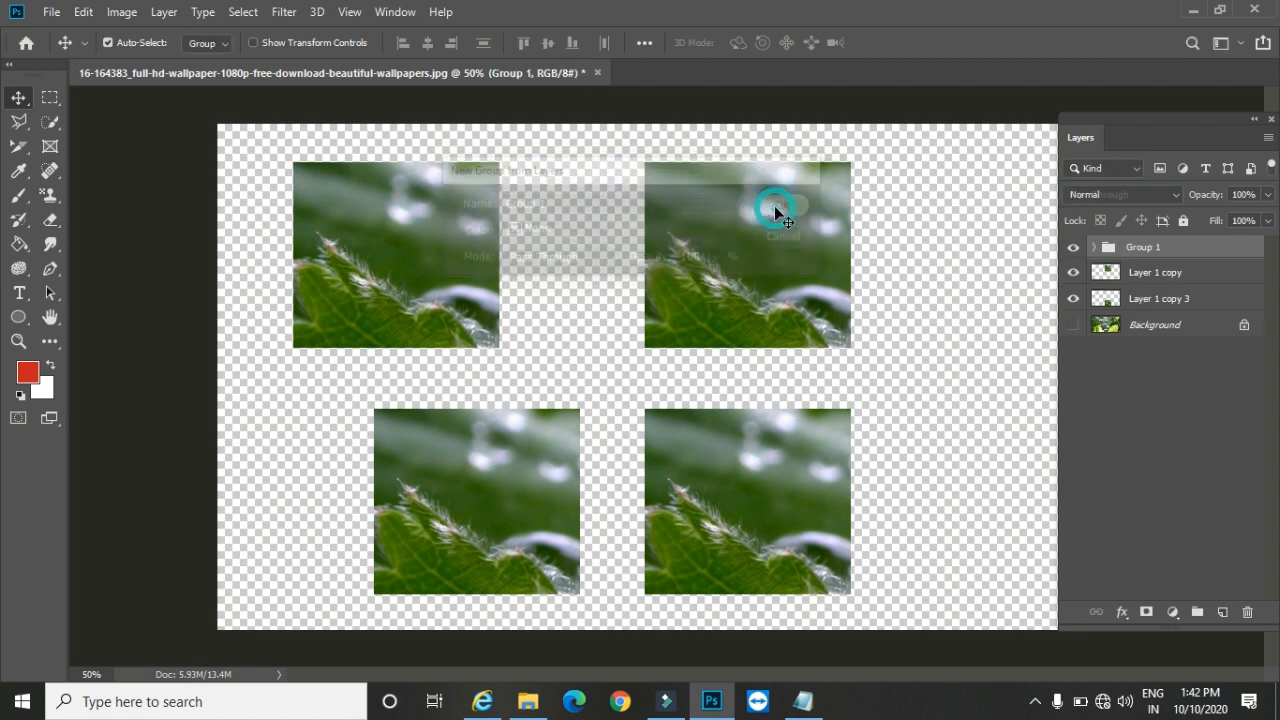
# Step: Move the ungrouped lower-right patch to the right, and try a small leftward shift of Group 1's patches before undoing it
pyautogui.moveTo(663, 335); pyautogui.dragTo(607, 270)
pyautogui.moveTo(700, 451); pyautogui.dragTo(748, 457)
pyautogui.moveTo(483, 468)
pyautogui.mouseDown()
pyautogui.moveTo(555, 473)
pyautogui.moveTo(471, 466)
pyautogui.mouseUp()
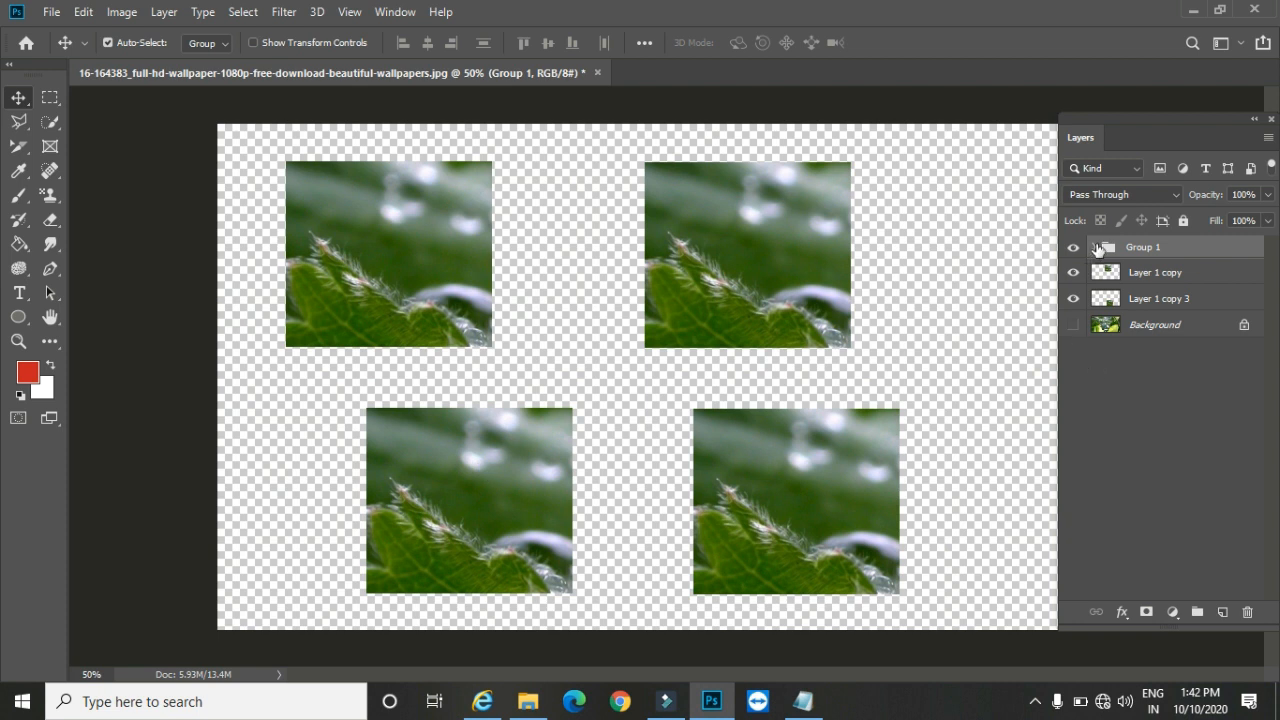
pyautogui.hotkey('ctrl', 'z')
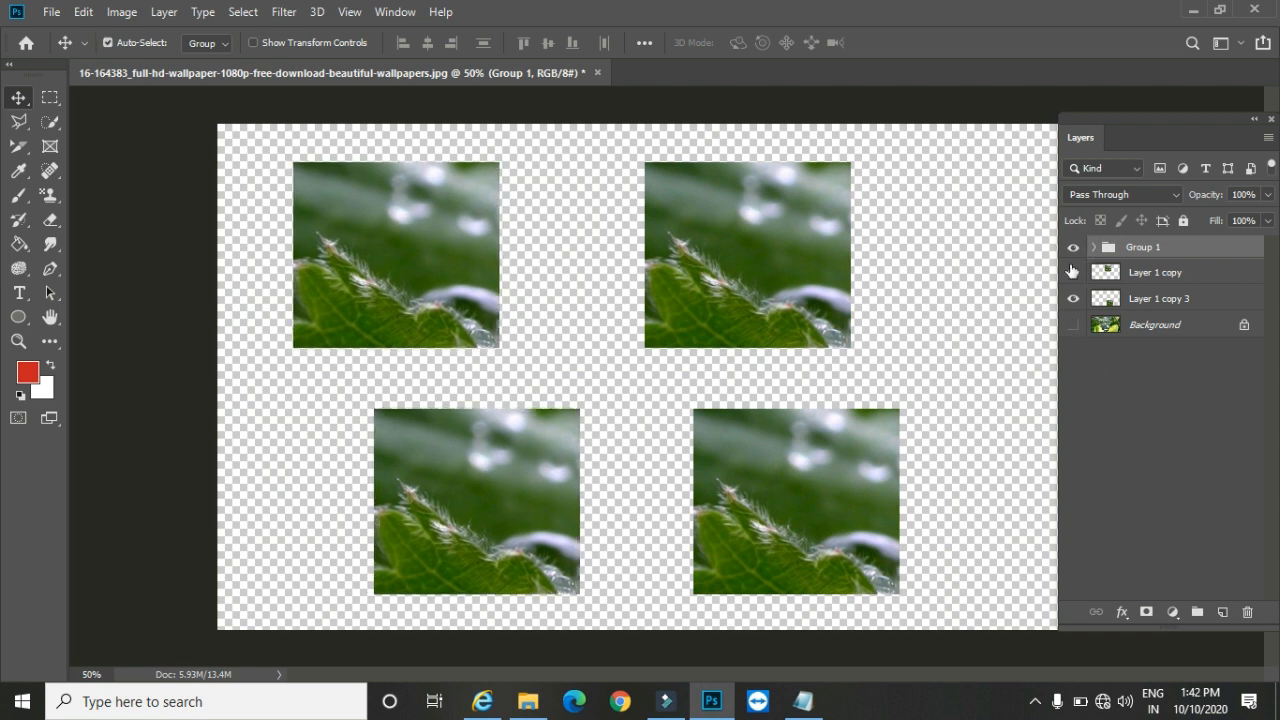
# Step: Take Layer 1 and Layer 1 copy 2 out of Group 1 and delete the emptied group
pyautogui.click(165, 14)
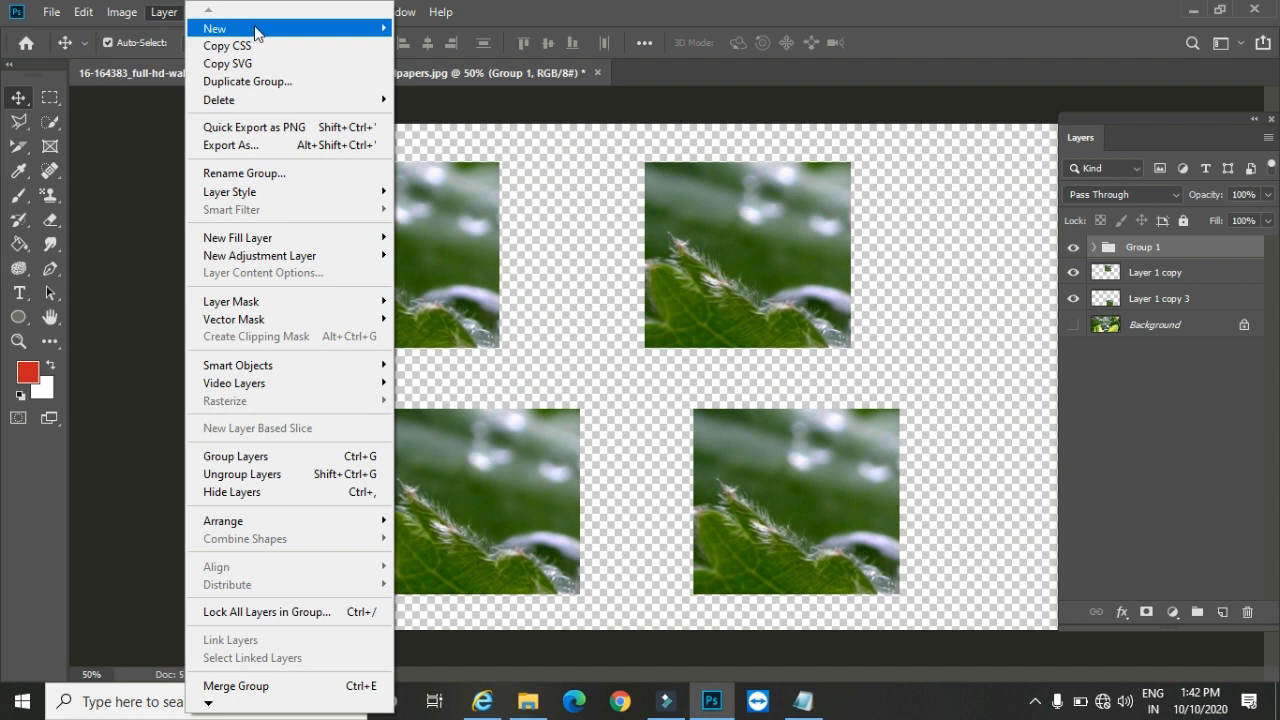
pyautogui.moveTo(254, 27)
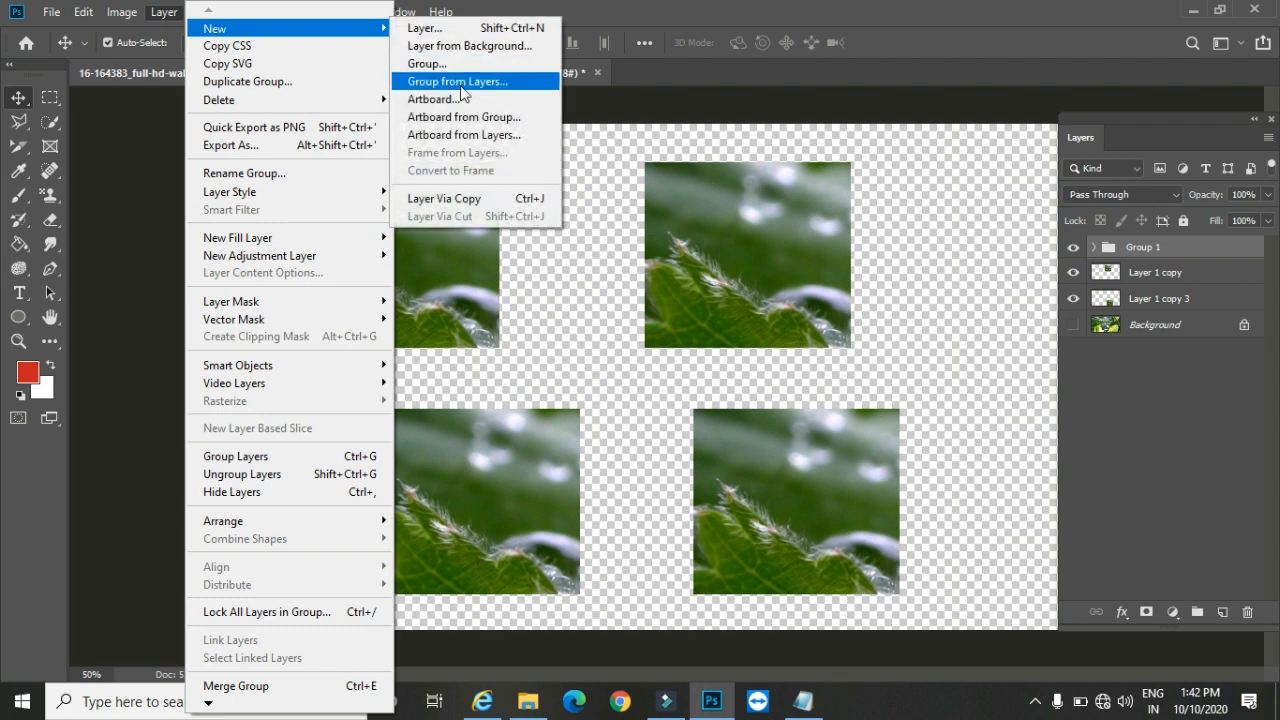
pyautogui.click(1097, 251)
pyautogui.click(1095, 248)
pyautogui.moveTo(1163, 303); pyautogui.dragTo(1157, 309)
pyautogui.click(1152, 248)
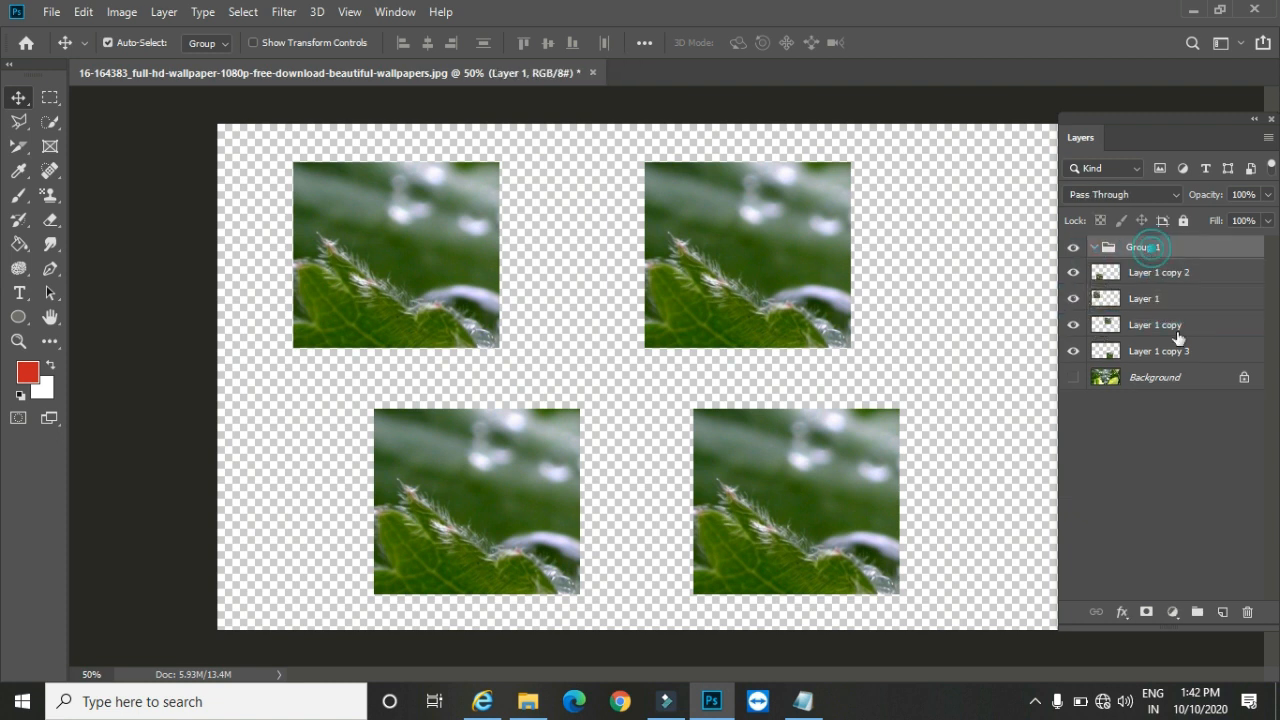
pyautogui.click(1247, 612)
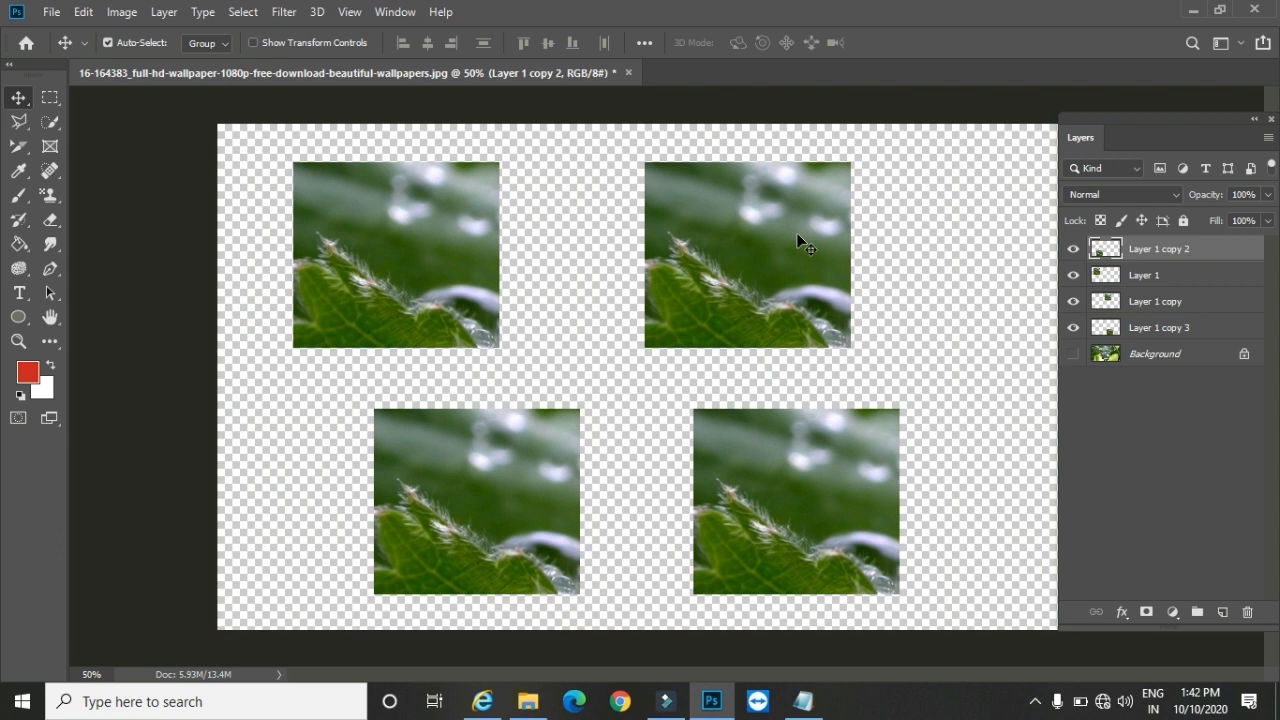
# Step: With Layer 1 copy 2, Layer 1 and Layer 1 copy selected, create a new empty layer group with default settings
pyautogui.keyDown('shift'); pyautogui.click(1140, 312); pyautogui.keyUp('shift')
pyautogui.click(164, 11)
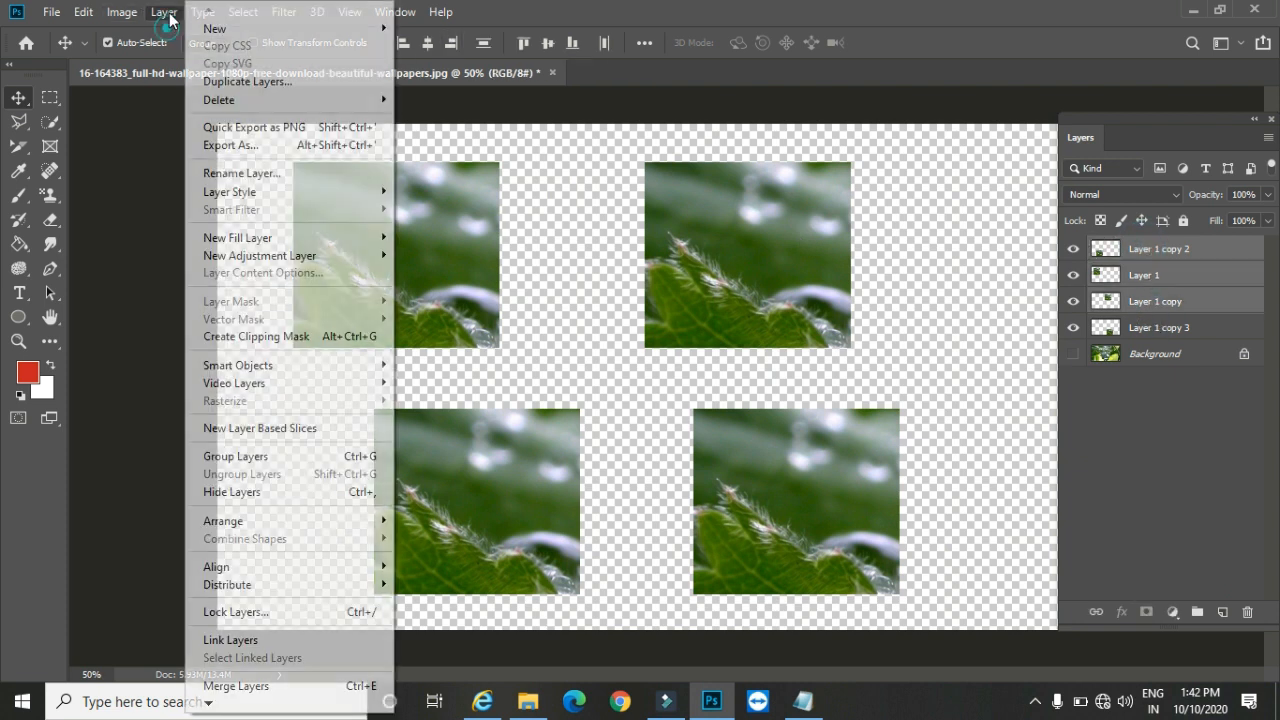
pyautogui.moveTo(290, 28)
pyautogui.click(440, 82)
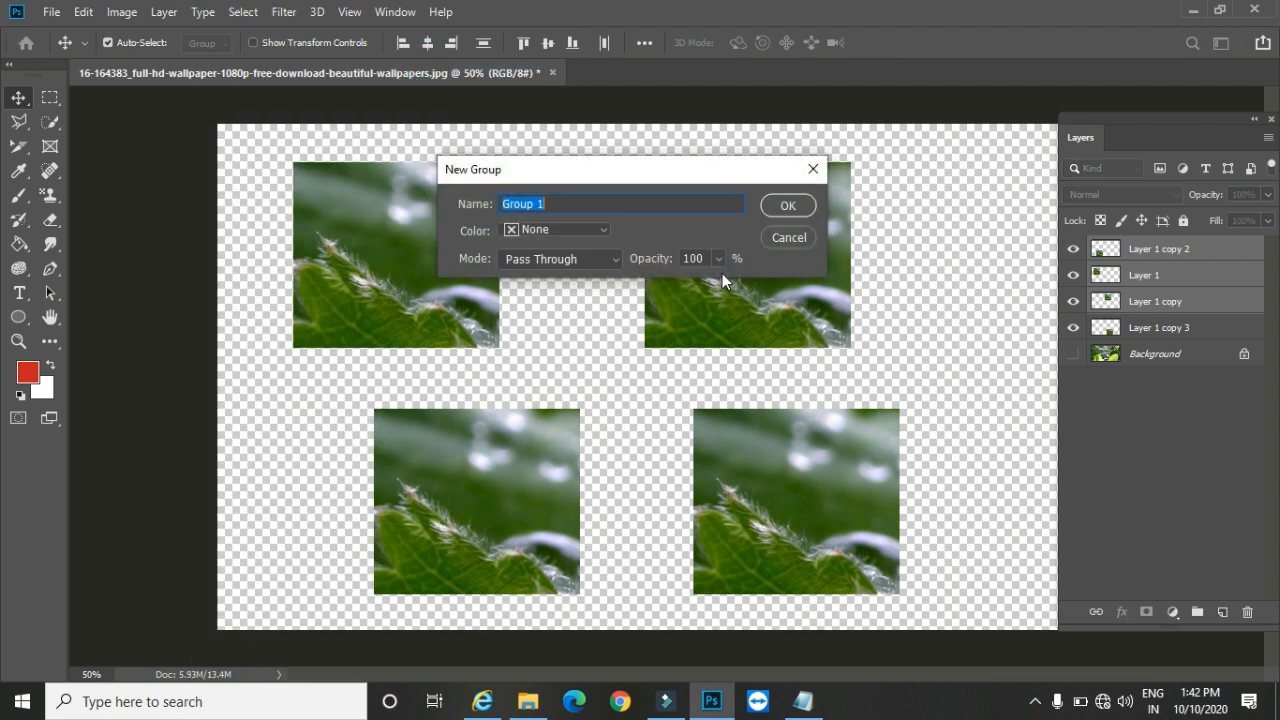
pyautogui.click(782, 205)
# Step: Move the lower-right, lower-left and upper-left patches individually to the right, and delete the empty group
pyautogui.moveTo(801, 250); pyautogui.dragTo(757, 280)
pyautogui.moveTo(792, 438); pyautogui.dragTo(855, 440)
pyautogui.moveTo(423, 472); pyautogui.dragTo(455, 472)
pyautogui.moveTo(400, 265); pyautogui.dragTo(494, 264)
pyautogui.moveTo(1171, 253); pyautogui.dragTo(1247, 612)
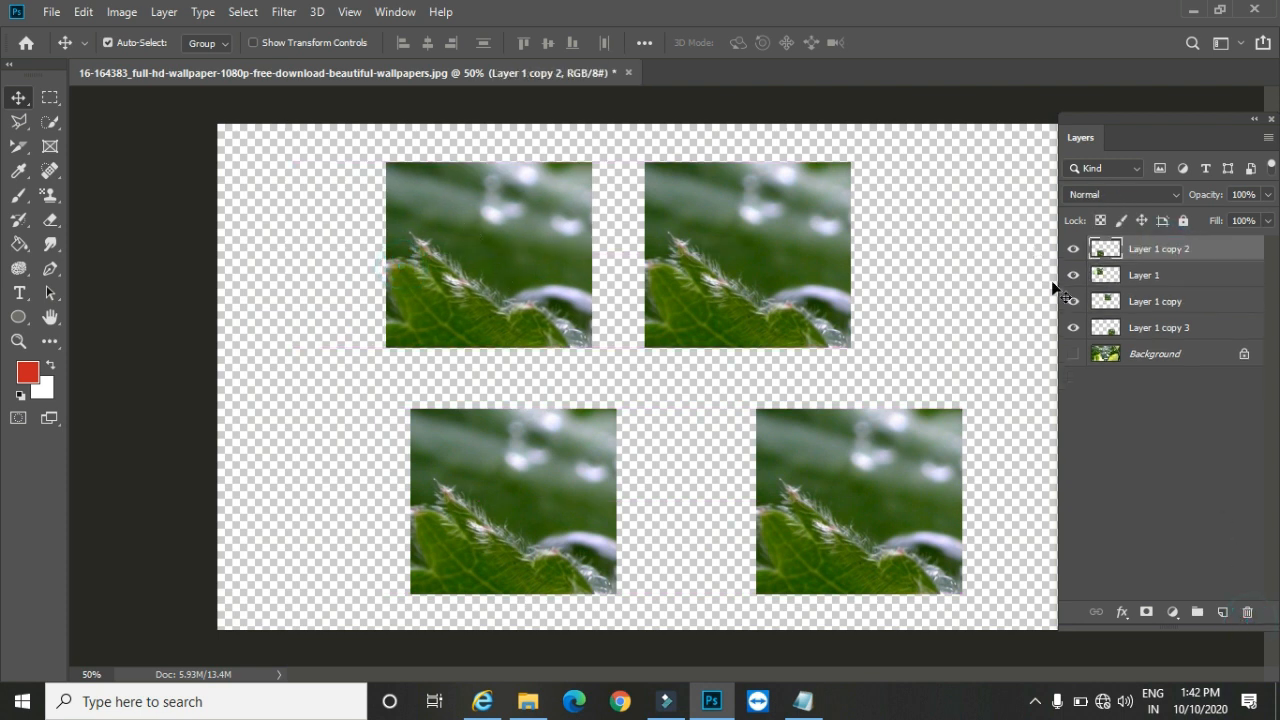
# Step: Combine all four Layer 1 layers in a new group from layers with default settings and move the group left on the canvas
pyautogui.keyDown('shift'); pyautogui.click(1159, 328); pyautogui.keyUp('shift')
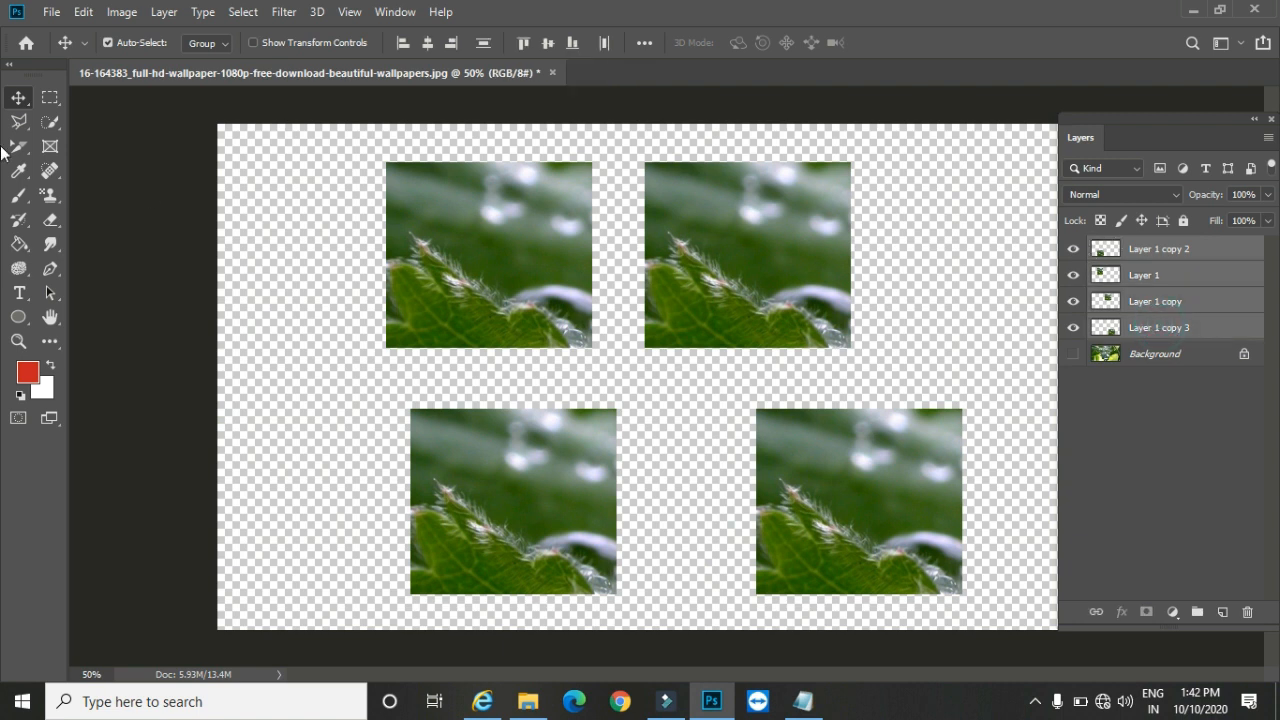
pyautogui.click(163, 12)
pyautogui.moveTo(176, 27)
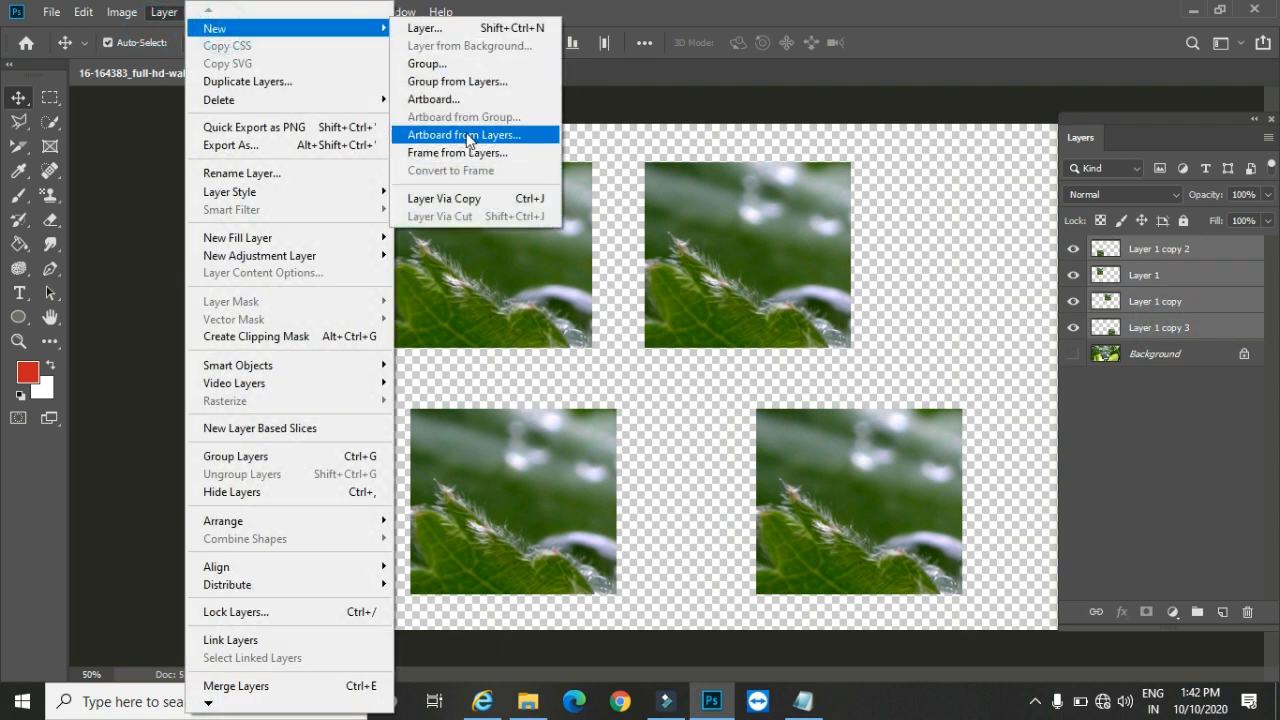
pyautogui.click(488, 82)
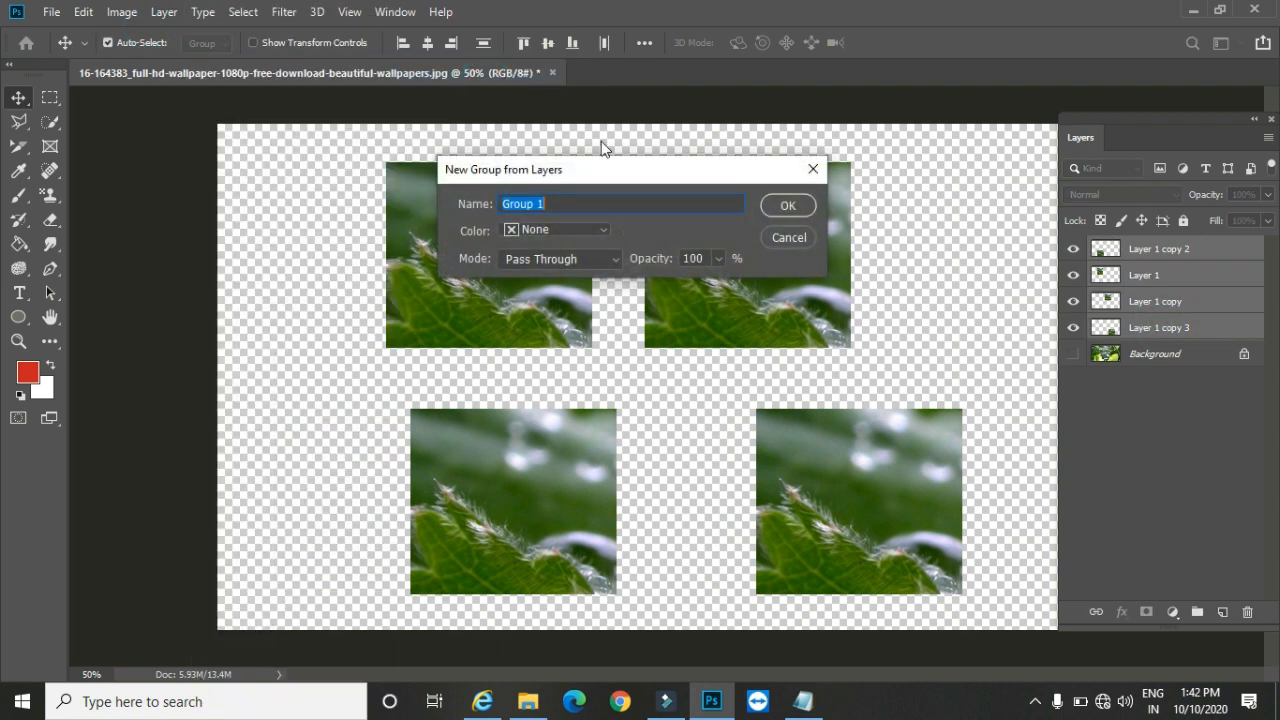
pyautogui.click(787, 205)
pyautogui.moveTo(833, 259); pyautogui.dragTo(674, 247)
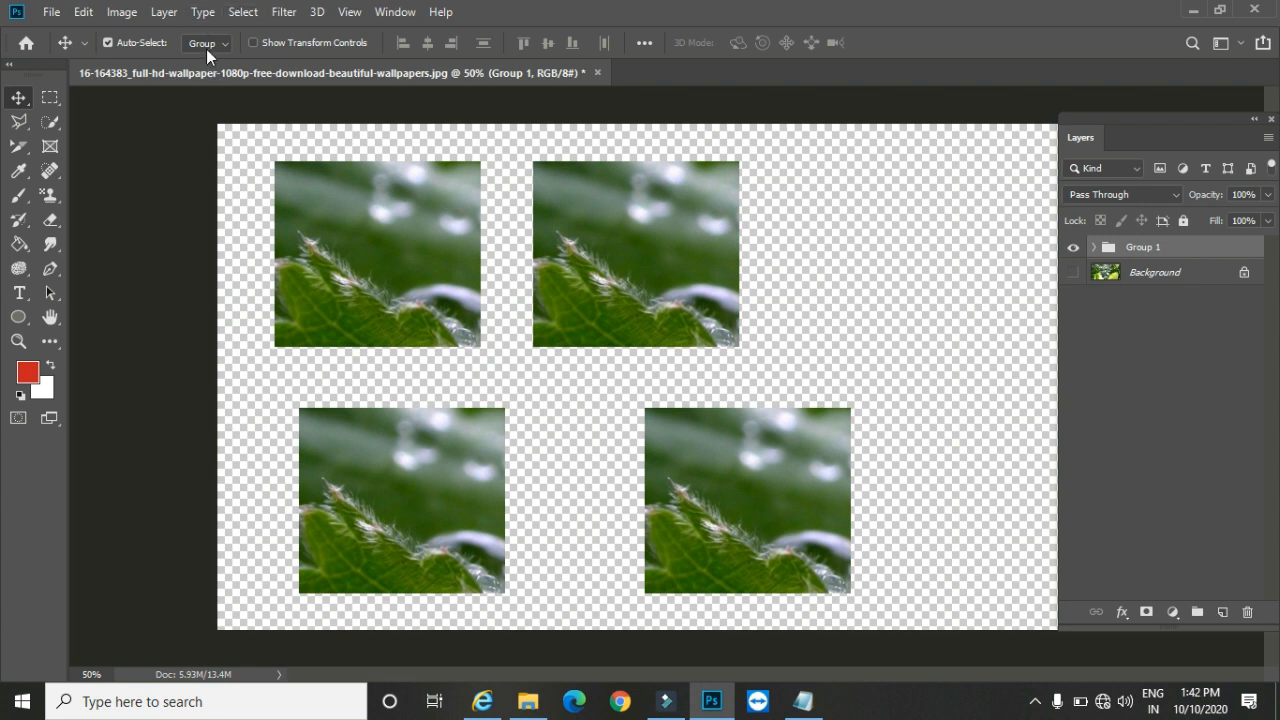
pyautogui.click(164, 12)
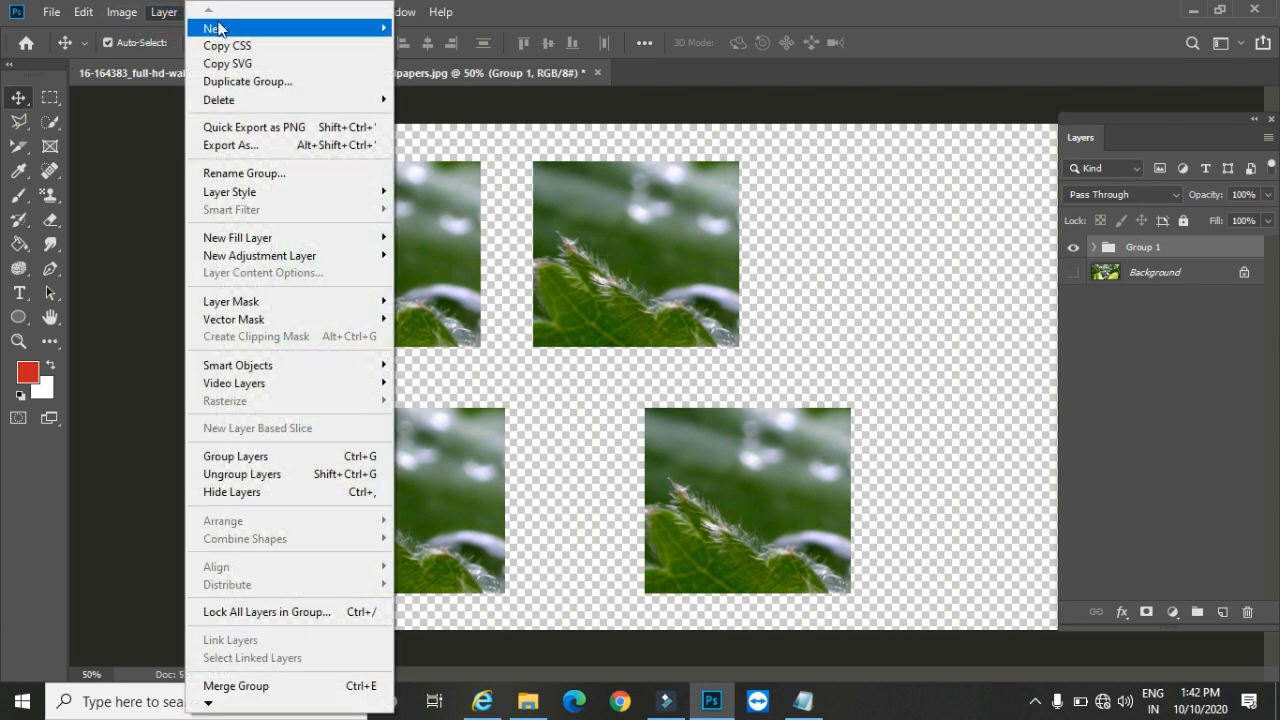
pyautogui.moveTo(220, 28)
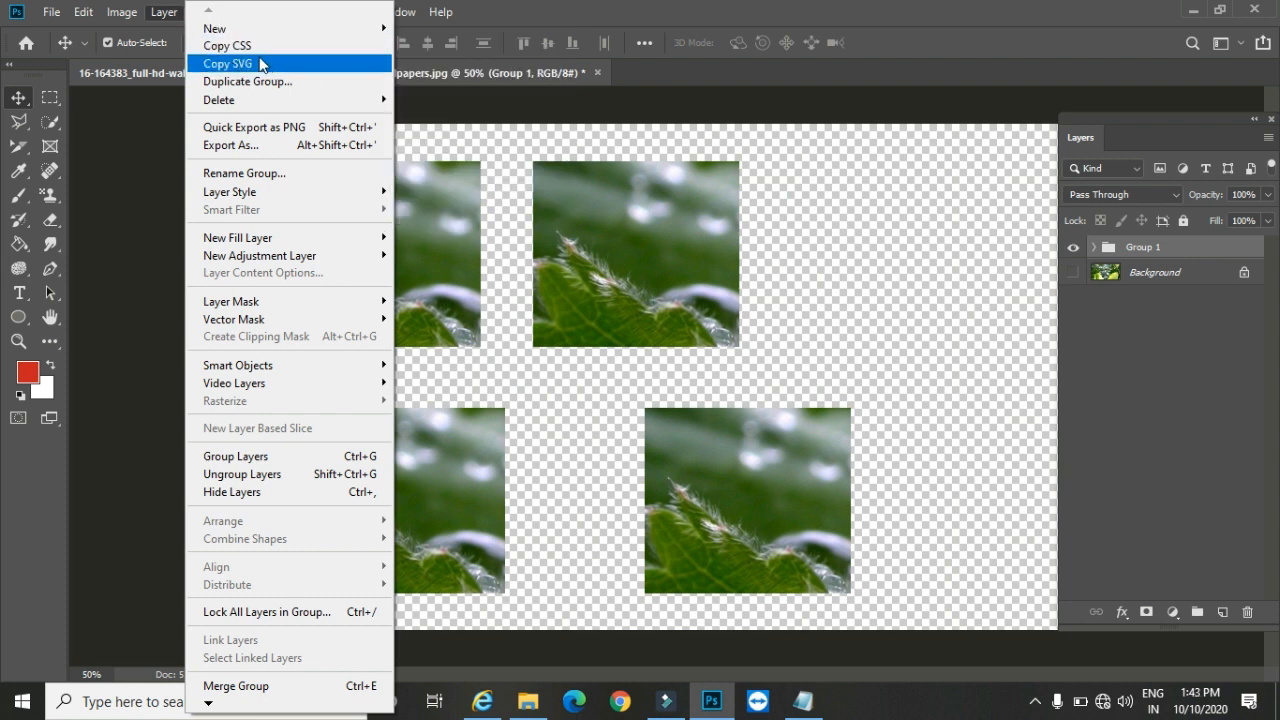
pyautogui.click(902, 231)
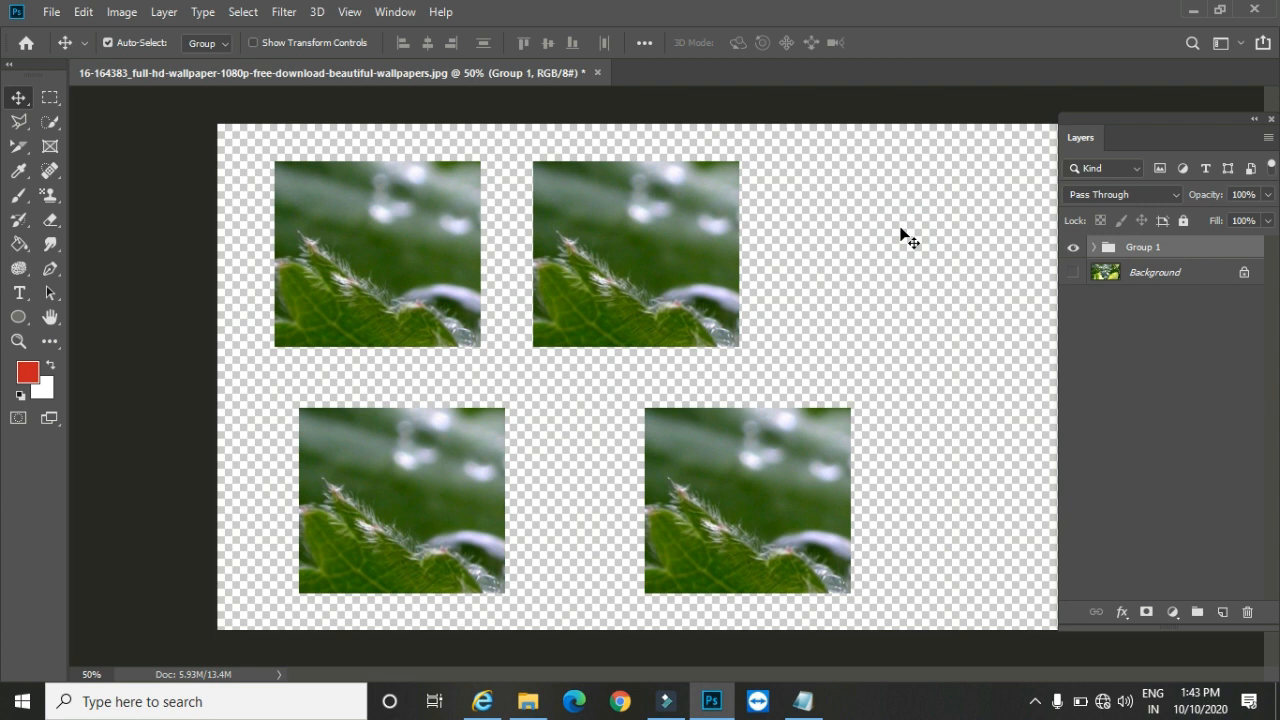
# Step: Revert the image to its saved state and duplicate the Background using Layer Via Copy
pyautogui.press('F12')
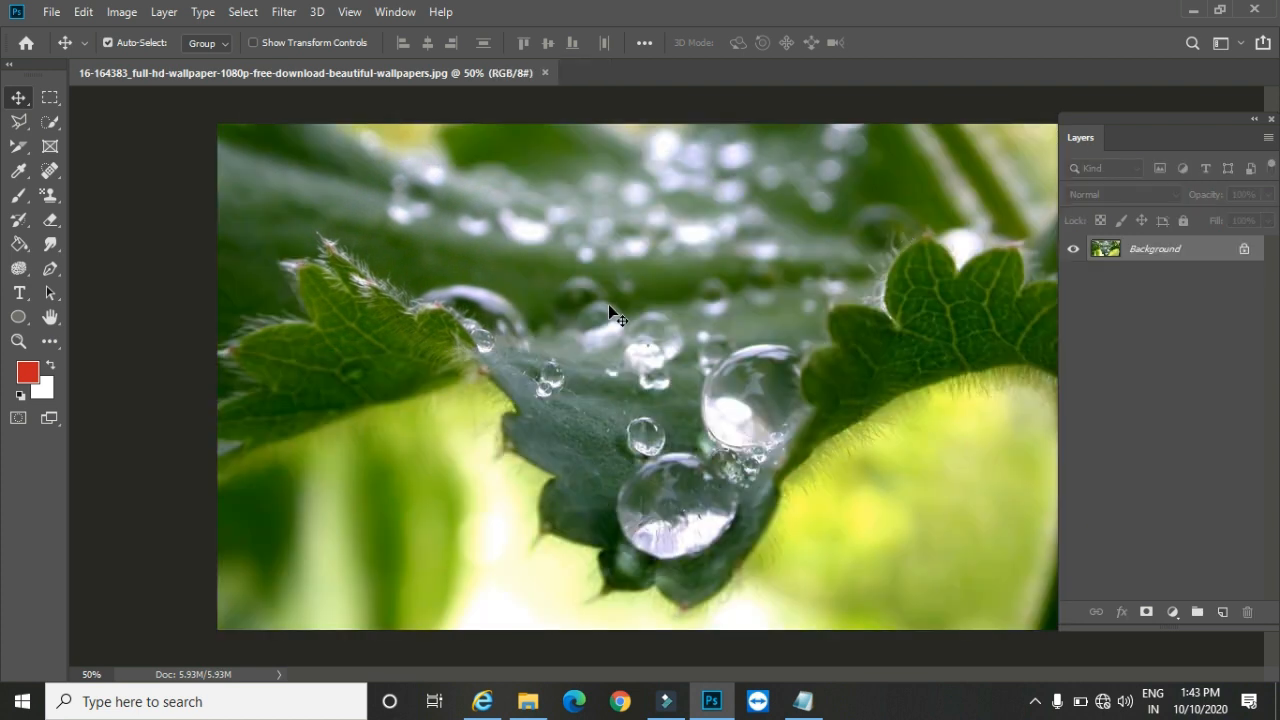
pyautogui.click(164, 12)
pyautogui.moveTo(230, 28)
pyautogui.click(484, 201)
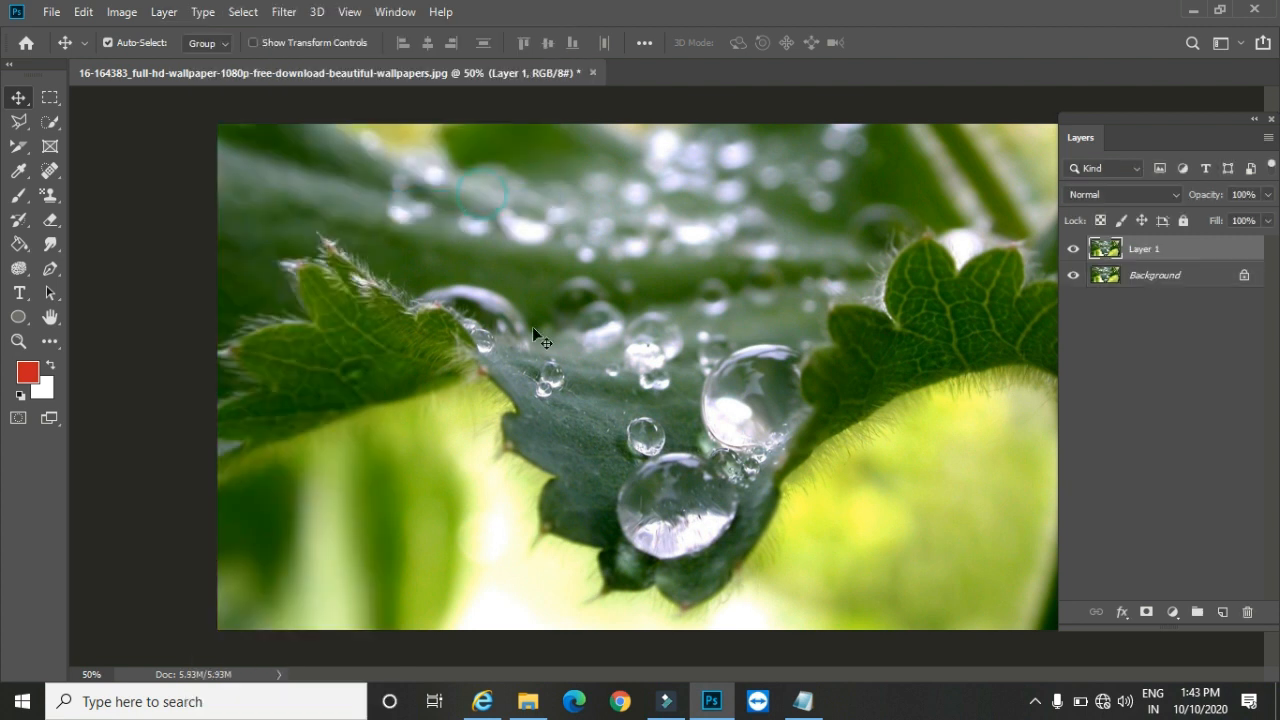
# Step: Select the whole canvas, copy Layer 1's CSS into the empty Notepad document, and undo the paste before returning to Photoshop
pyautogui.hotkey('ctrl', 'a')
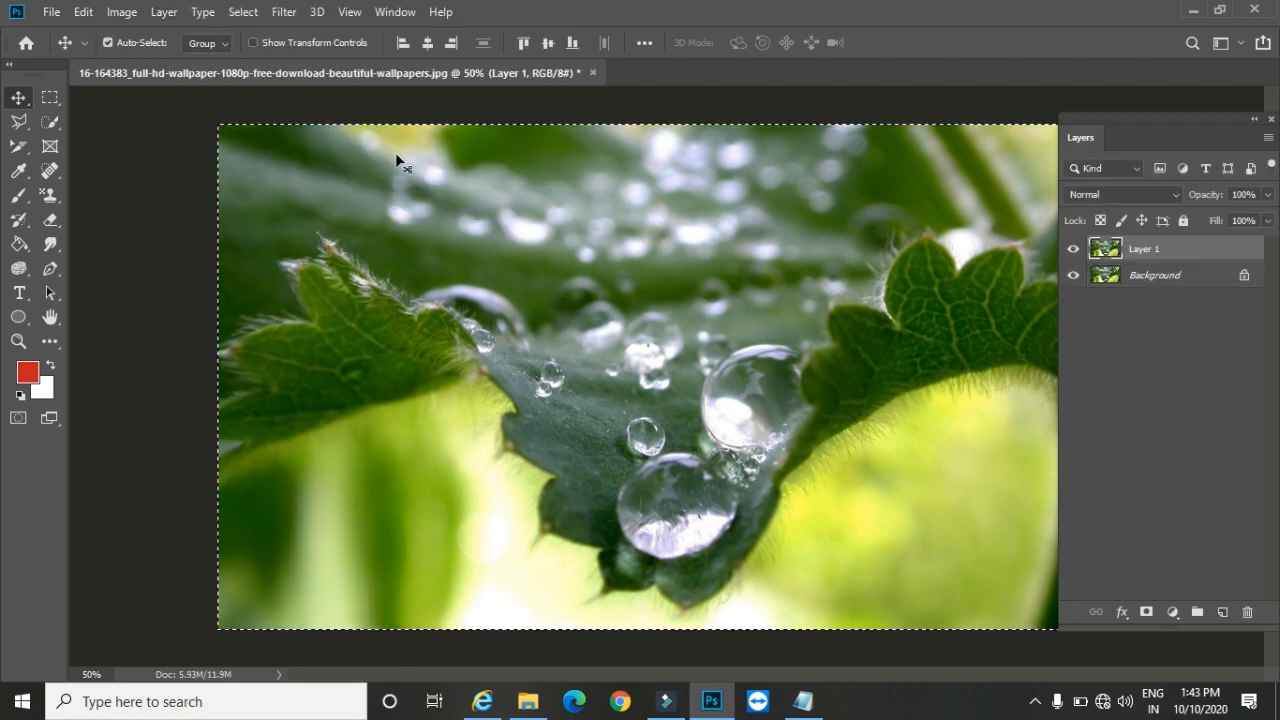
pyautogui.click(158, 22)
pyautogui.click(265, 44)
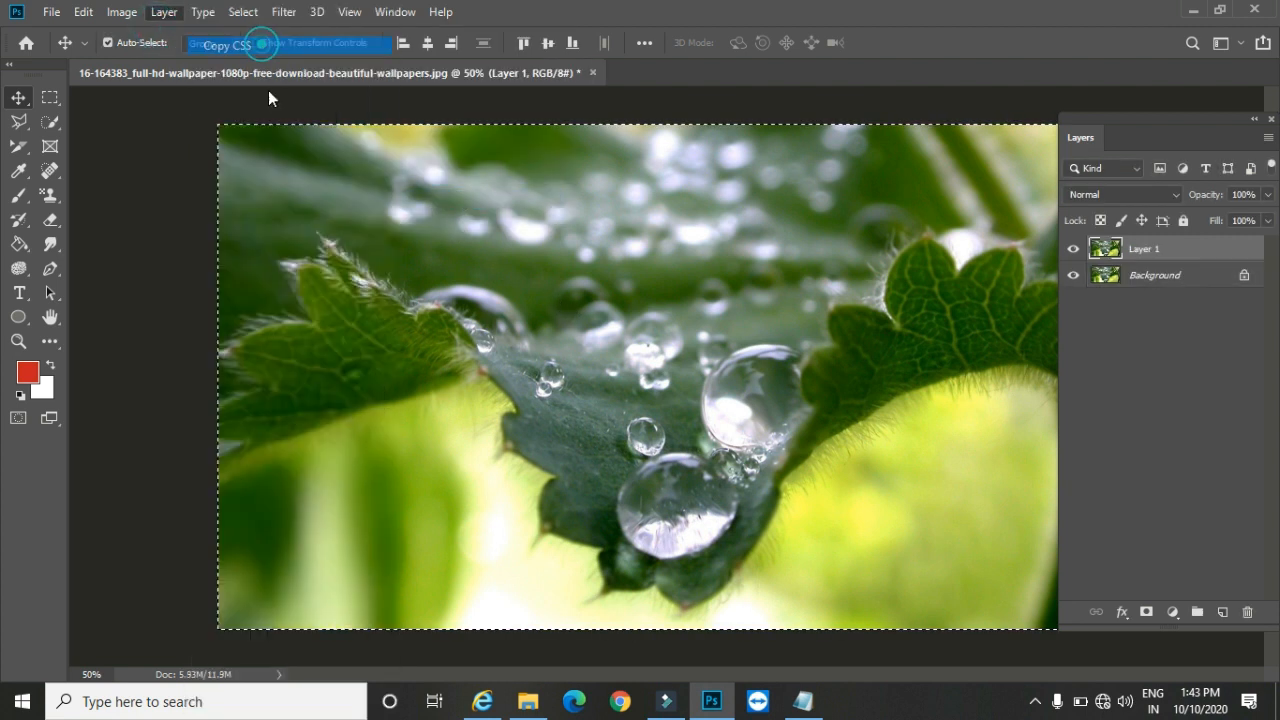
pyautogui.click(803, 701)
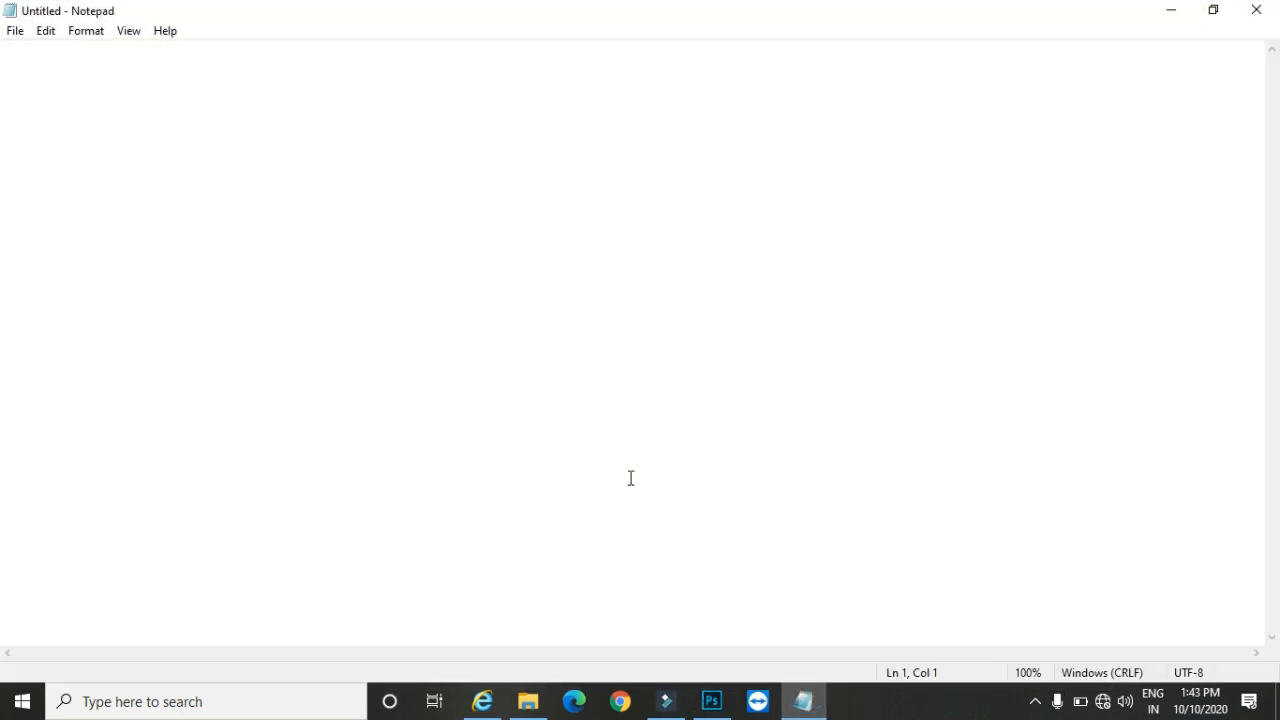
pyautogui.hotkey('ctrl', 'v')
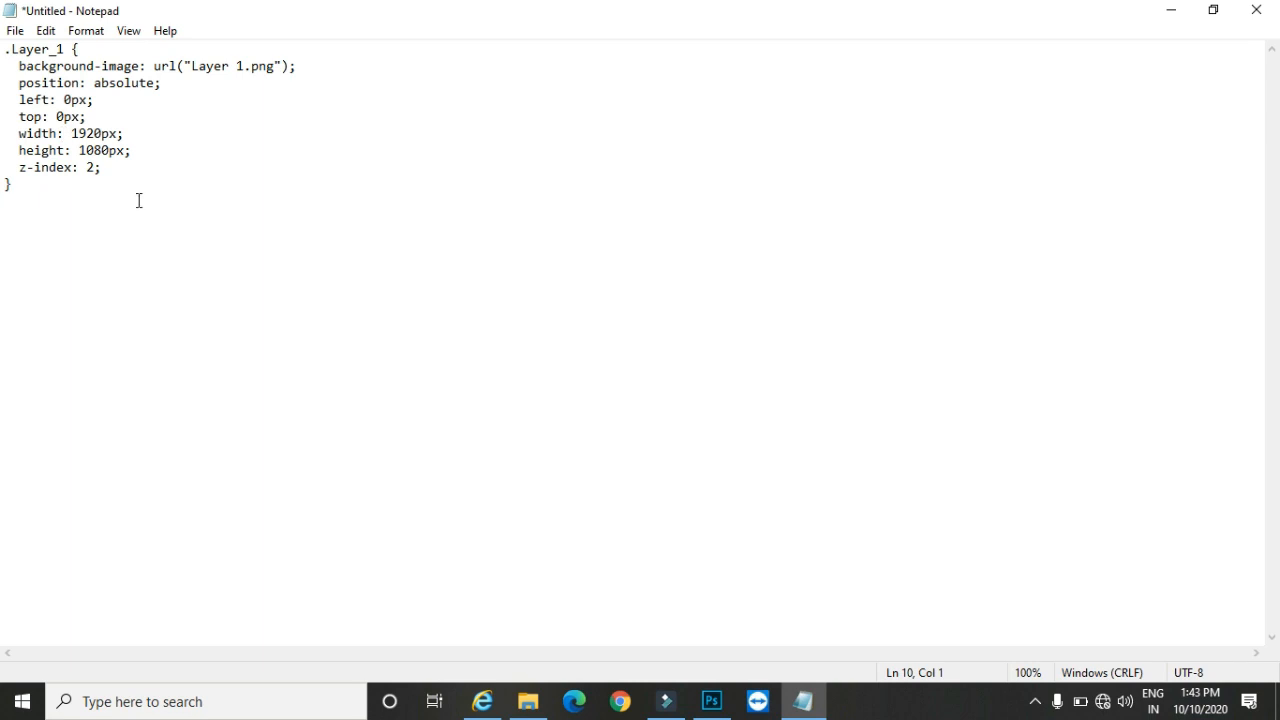
pyautogui.hotkey('ctrl', 'z')
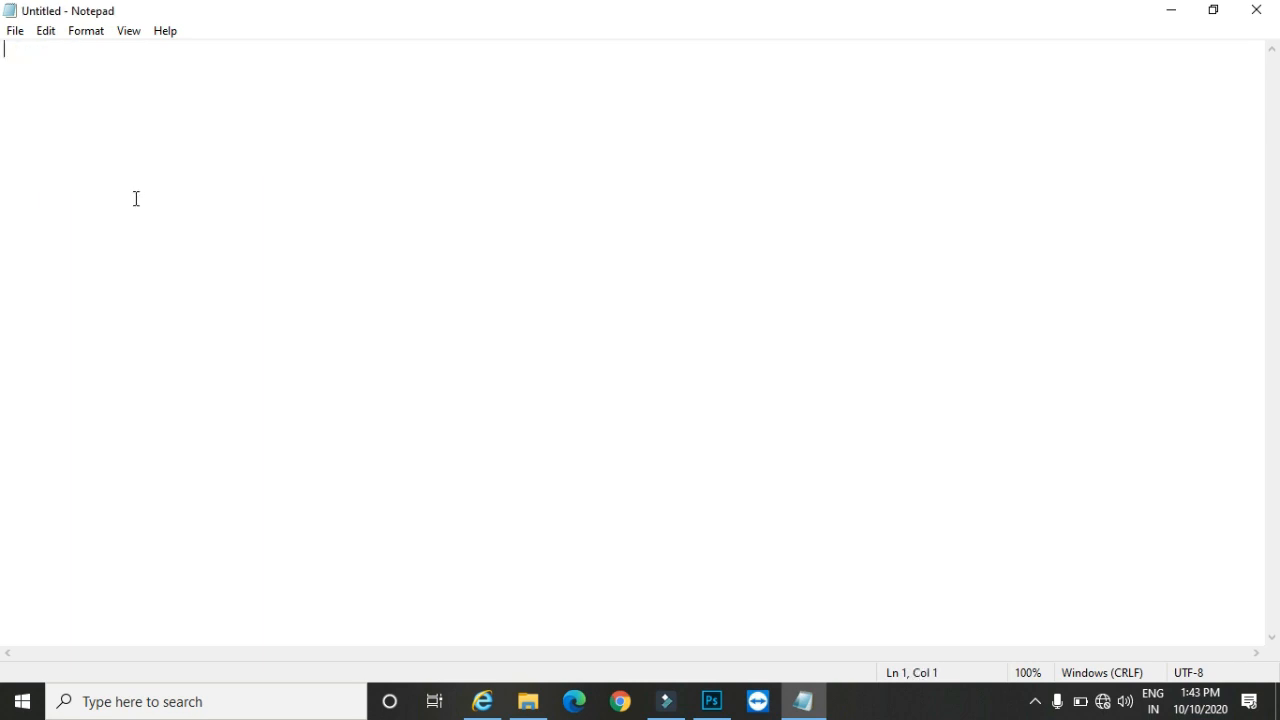
pyautogui.click(1170, 12)
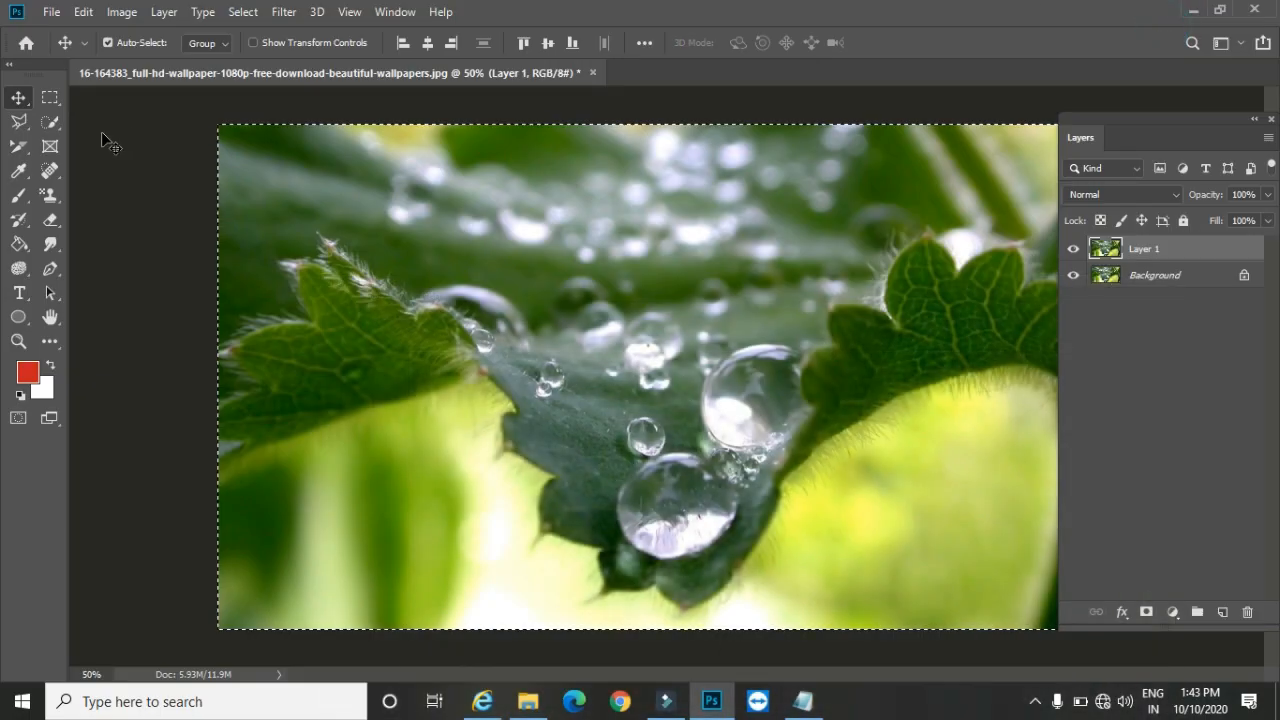
# Step: Try to copy Layer 1 as SVG and paste it into Notepad, clearing all the pasted text and returning to Photoshop
pyautogui.click(166, 12)
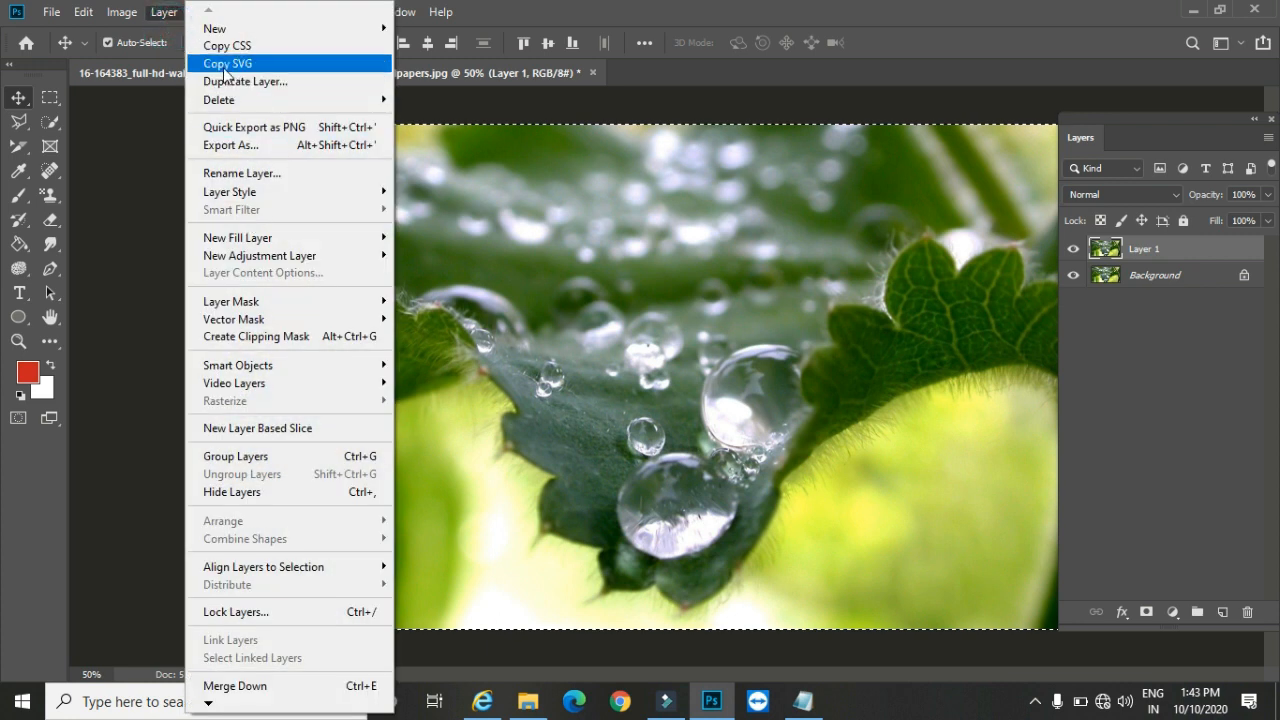
pyautogui.click(260, 66)
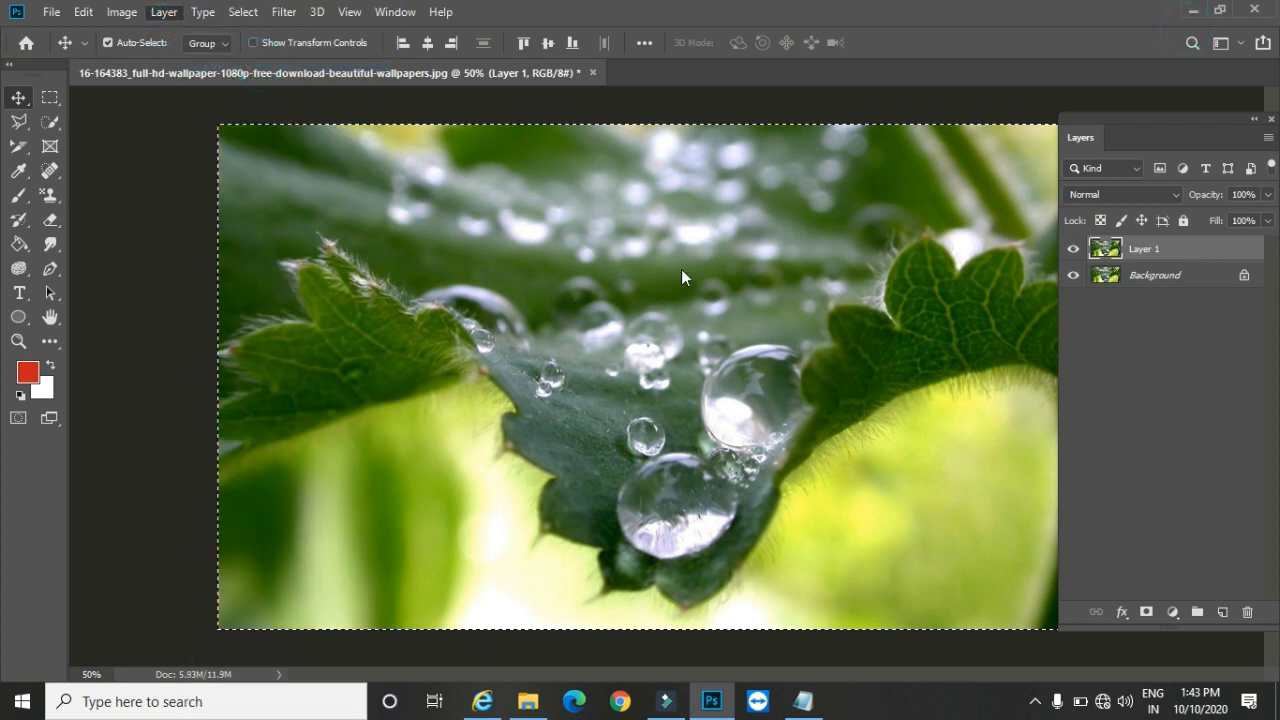
pyautogui.click(803, 701)
pyautogui.hotkey('ctrl', 'v')
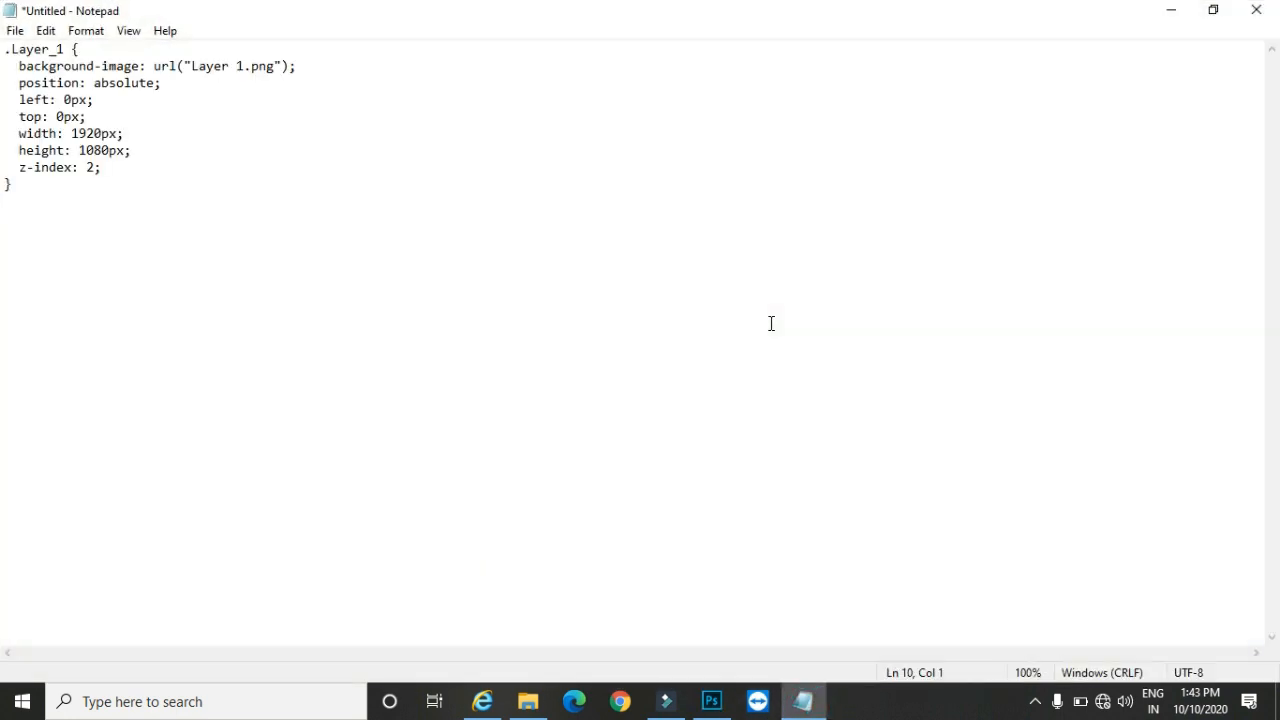
pyautogui.hotkey('ctrl', 'a')
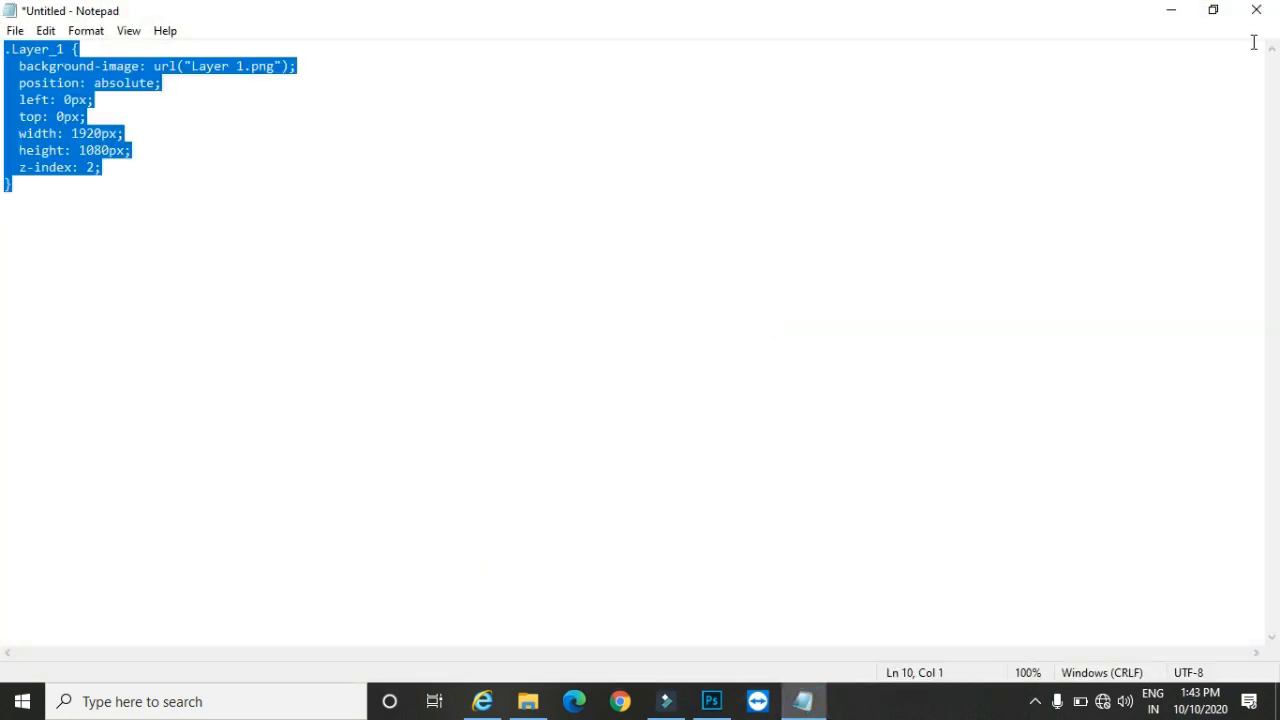
pyautogui.press('Delete')
pyautogui.click(1160, 18)
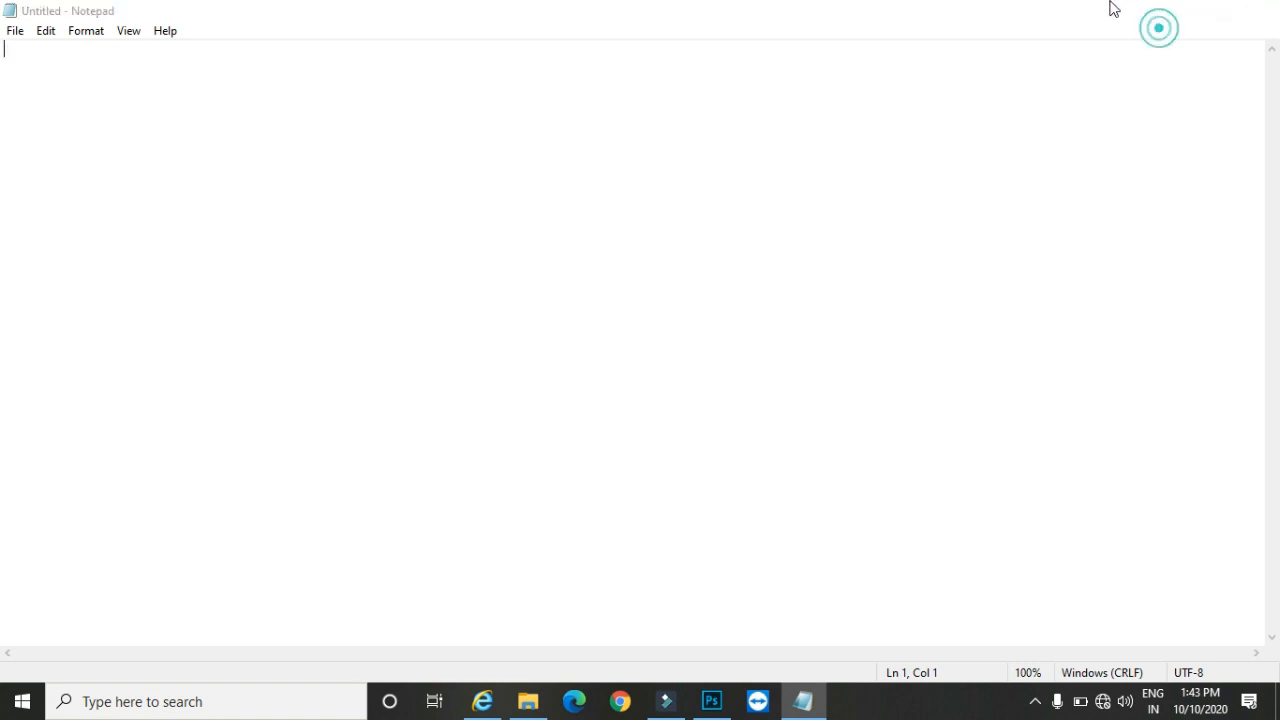
# Step: Copy Layer 1 as SVG, paste the code into Notepad, and close Notepad without saving
pyautogui.click(166, 13)
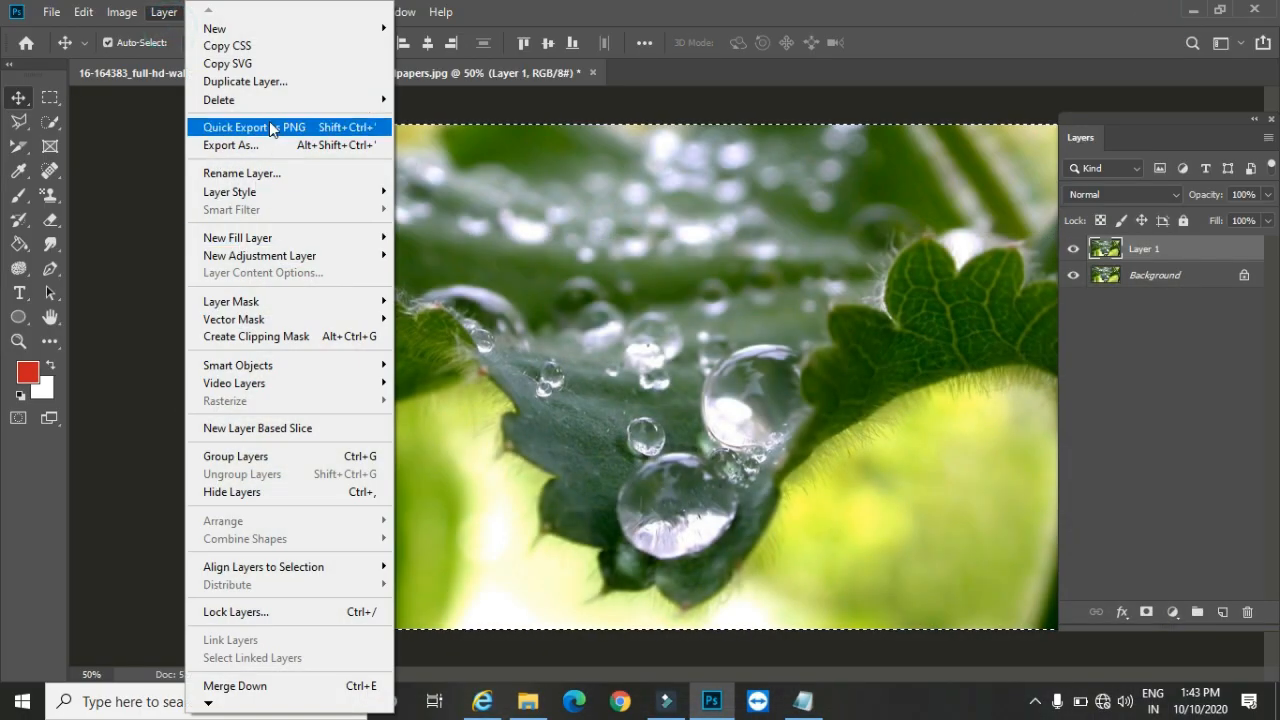
pyautogui.click(270, 65)
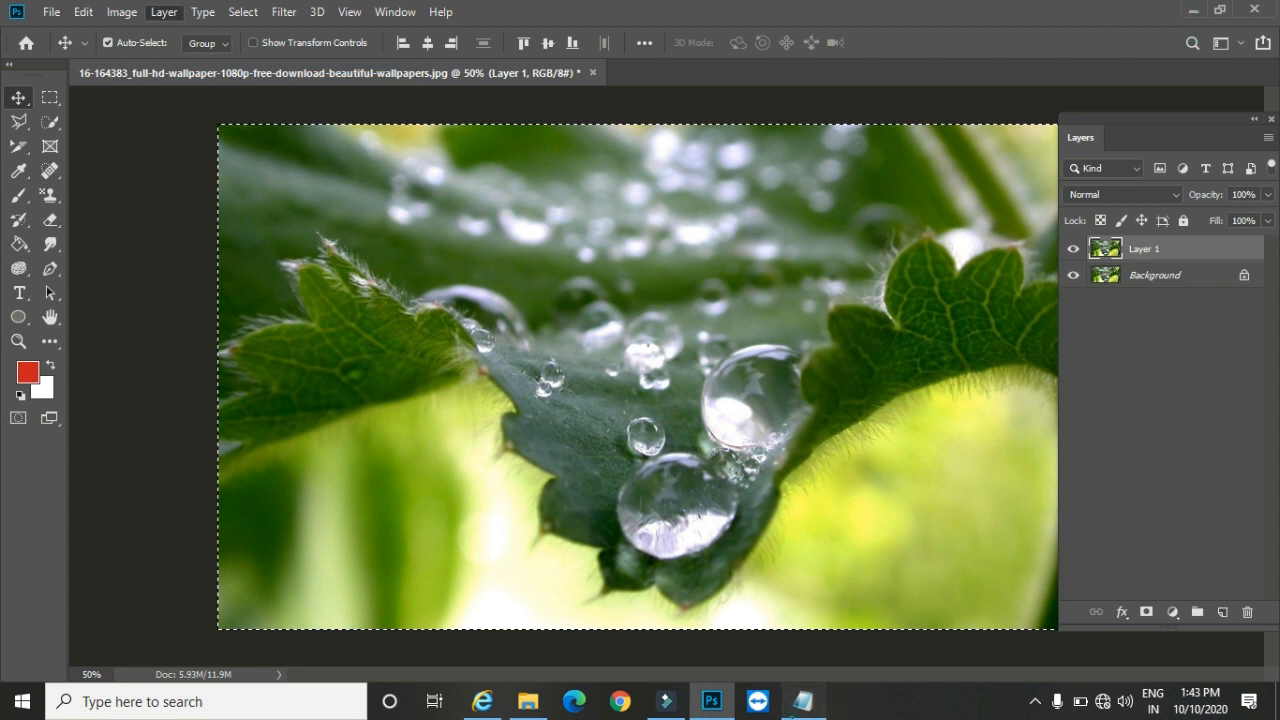
pyautogui.click(803, 701)
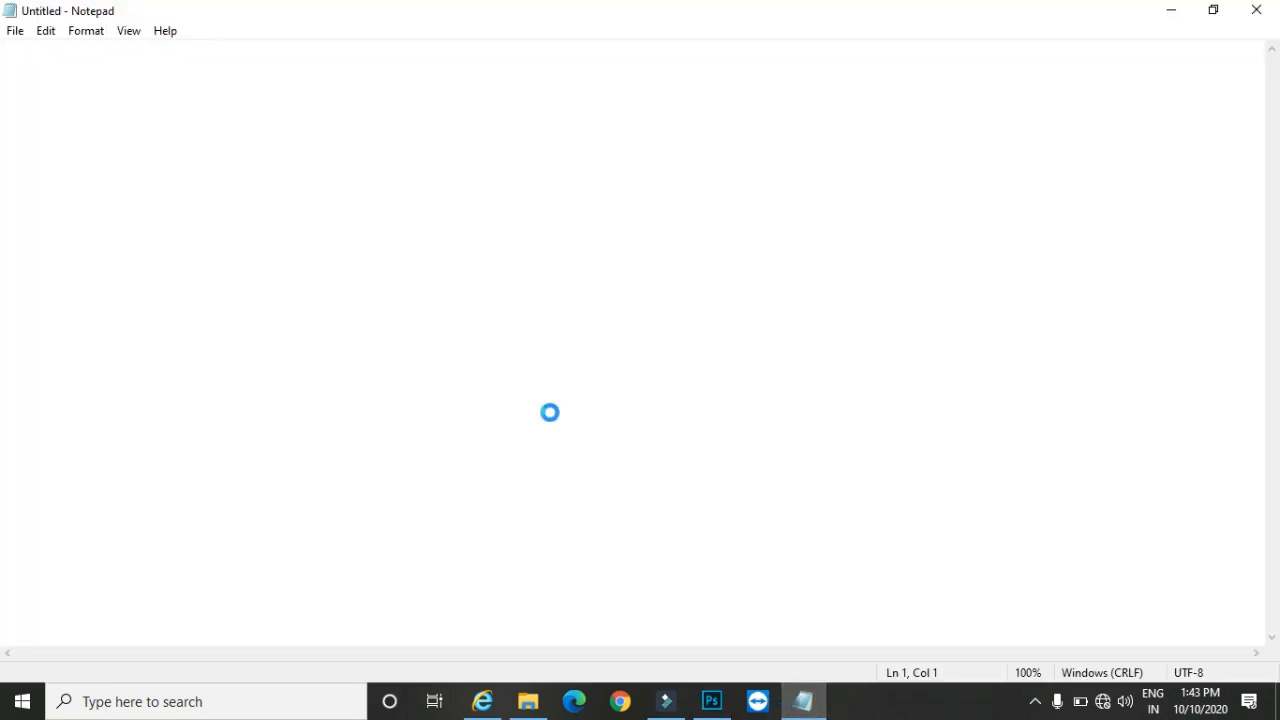
pyautogui.hotkey('ctrl', 'v')
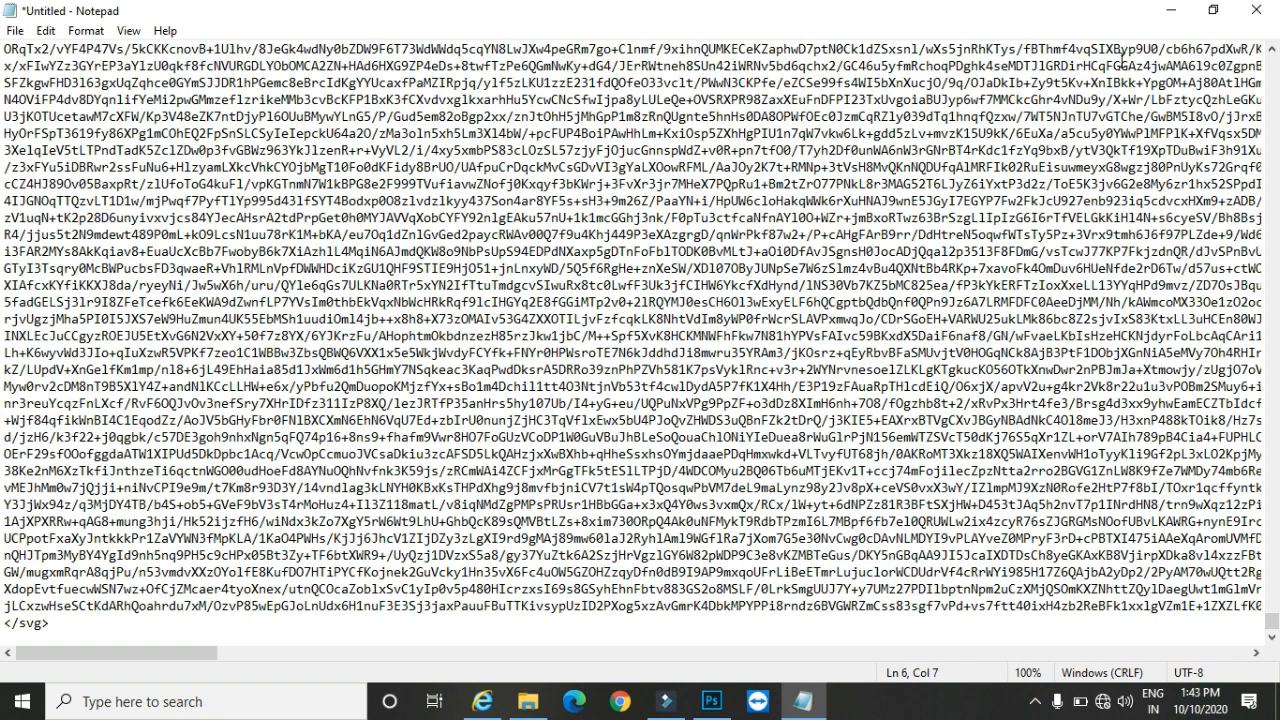
pyautogui.click(1256, 10)
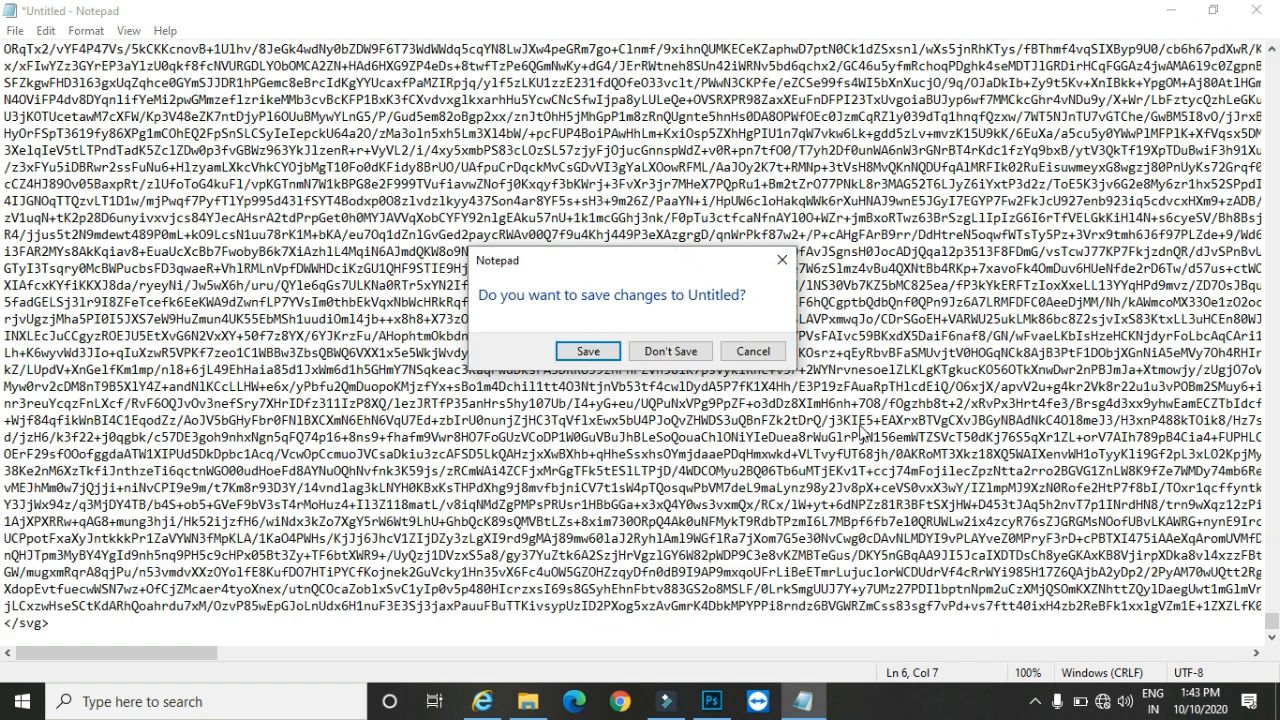
pyautogui.click(668, 354)
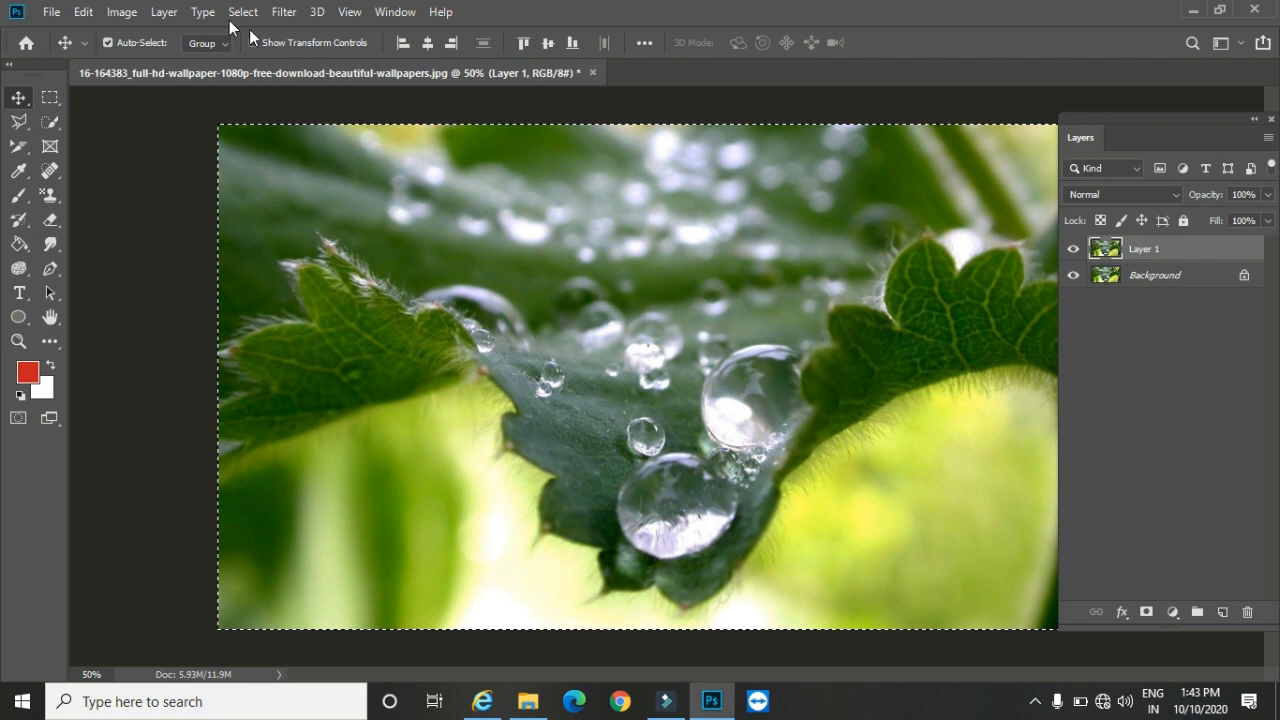
pyautogui.click(165, 12)
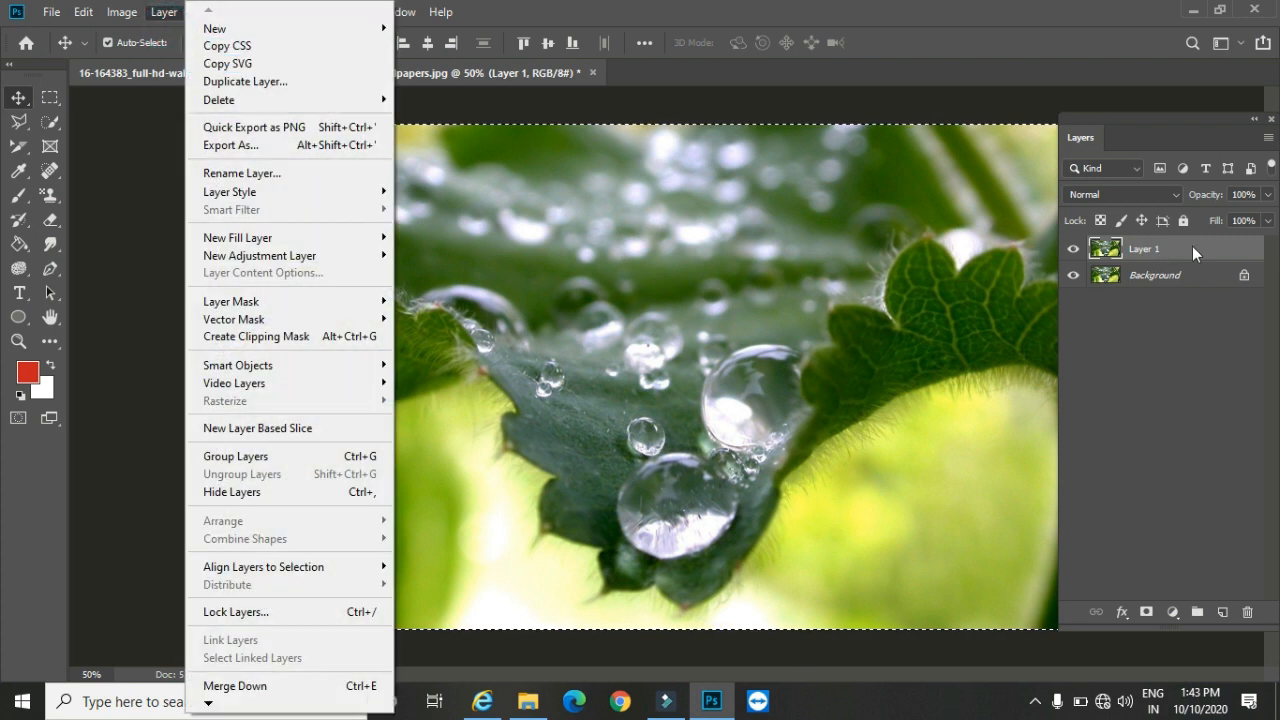
pyautogui.click(166, 12)
pyautogui.click(243, 12)
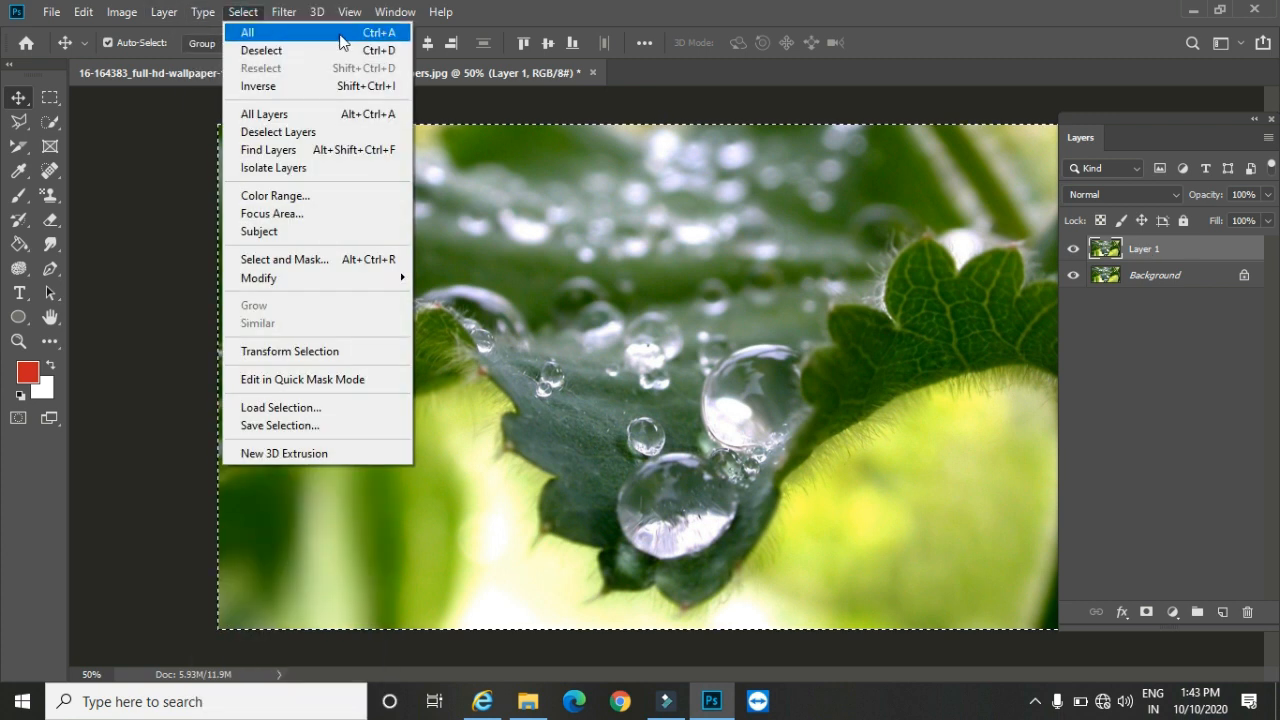
pyautogui.click(26, 99)
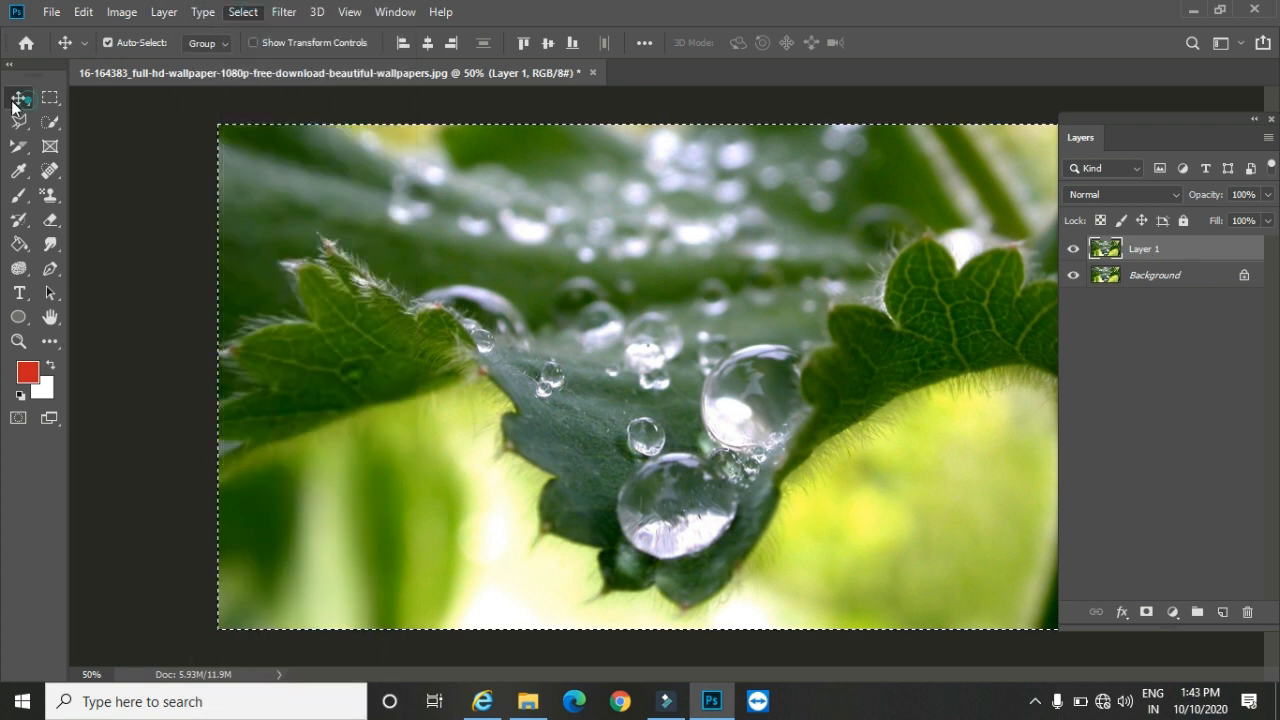
pyautogui.click(116, 193)
pyautogui.click(1192, 12)
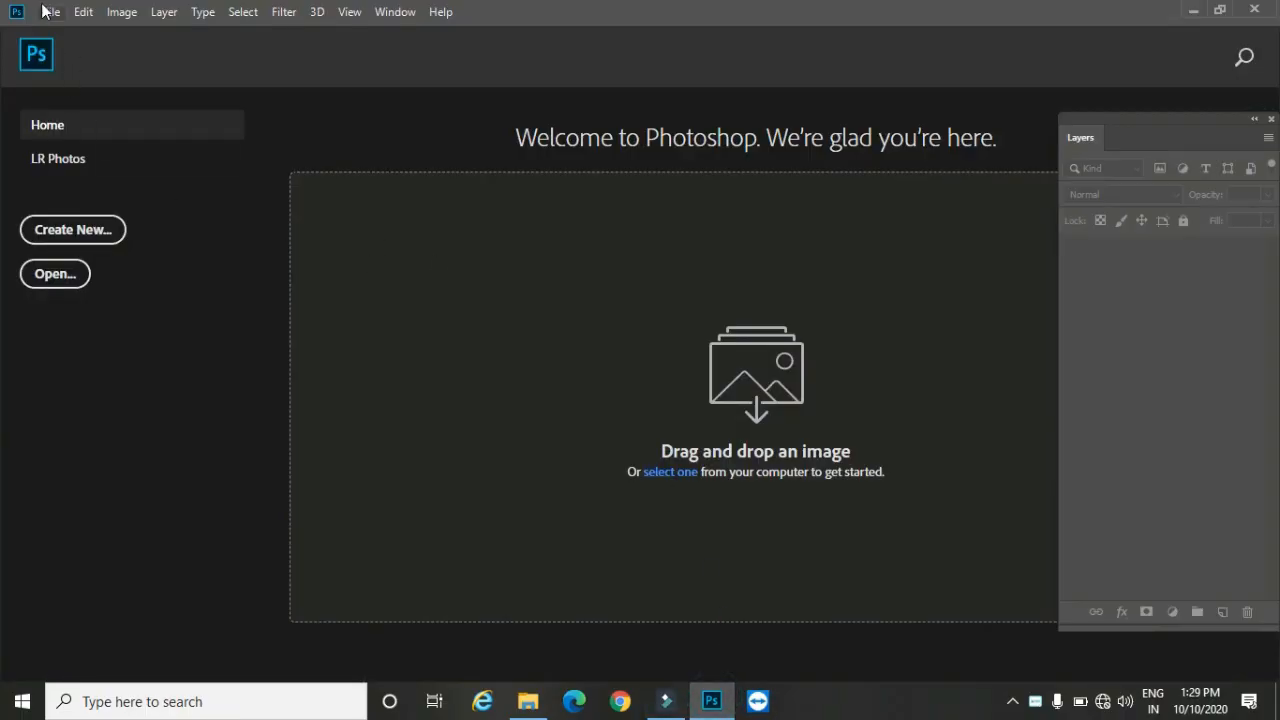
# Step: Create a new document from the Photo preset Landscape, 8 x 10 with Artboards enabled
pyautogui.click(43, 10)
pyautogui.click(56, 32)
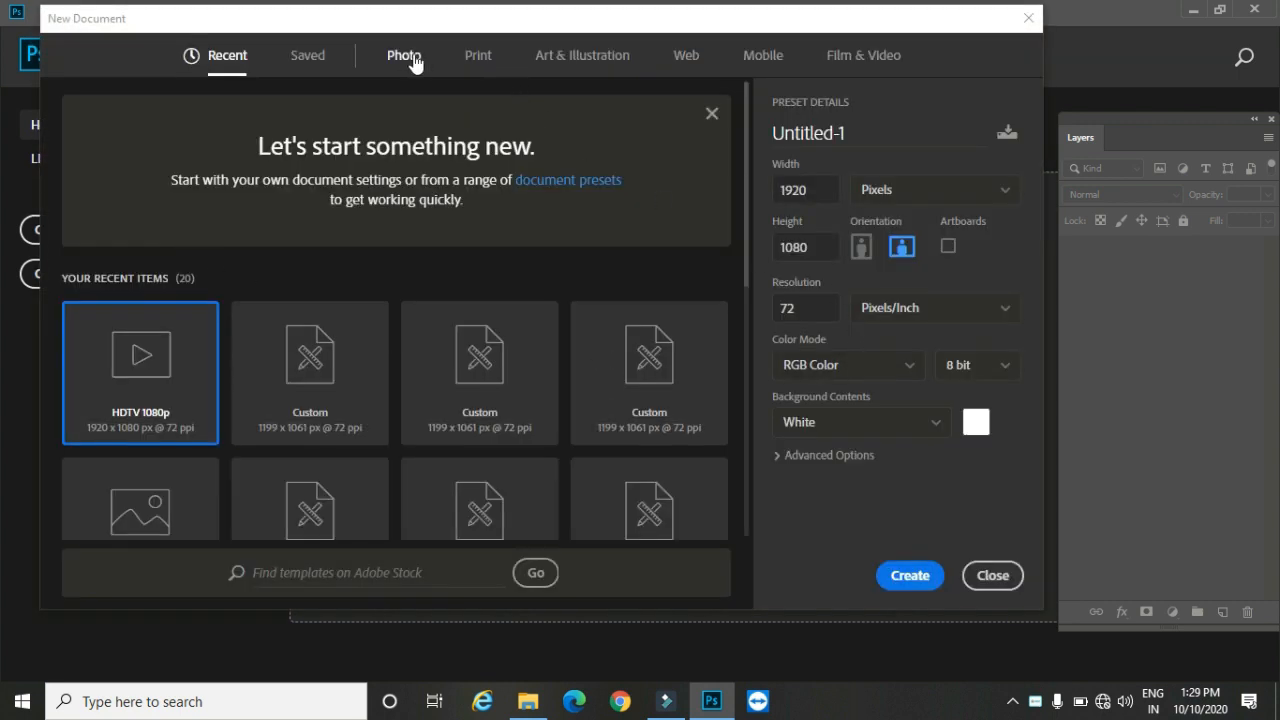
pyautogui.click(404, 58)
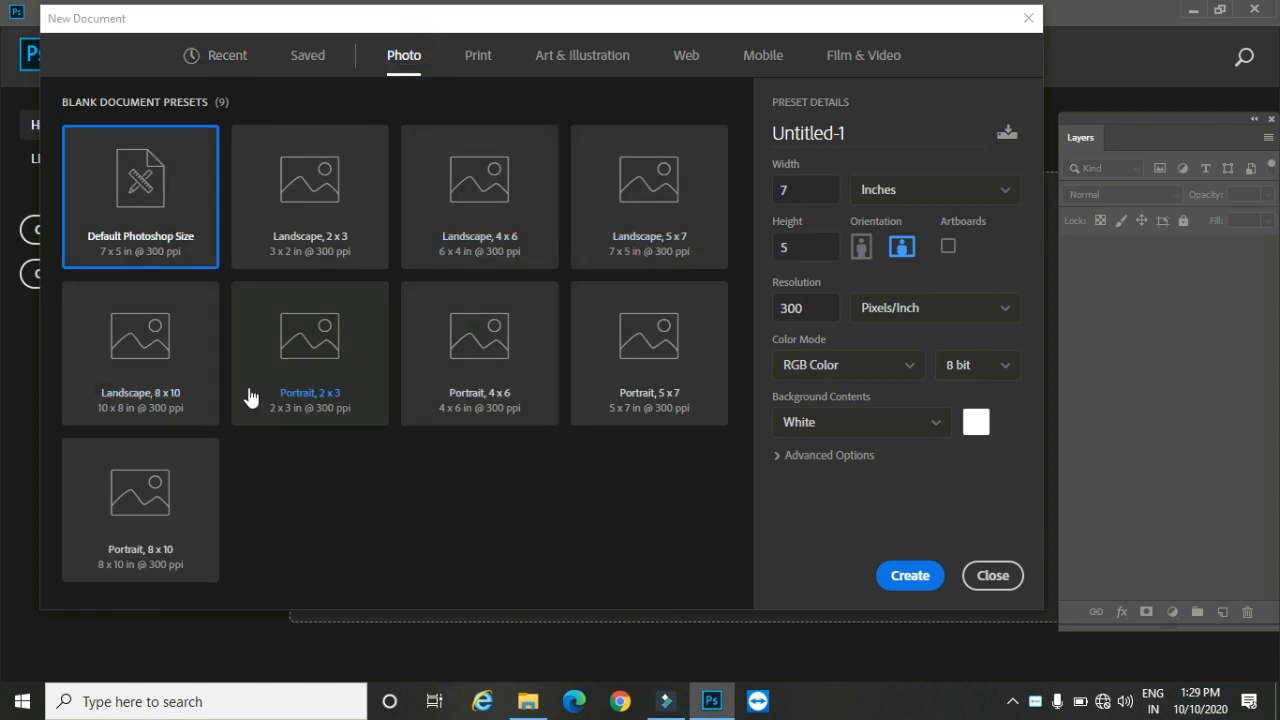
pyautogui.click(137, 325)
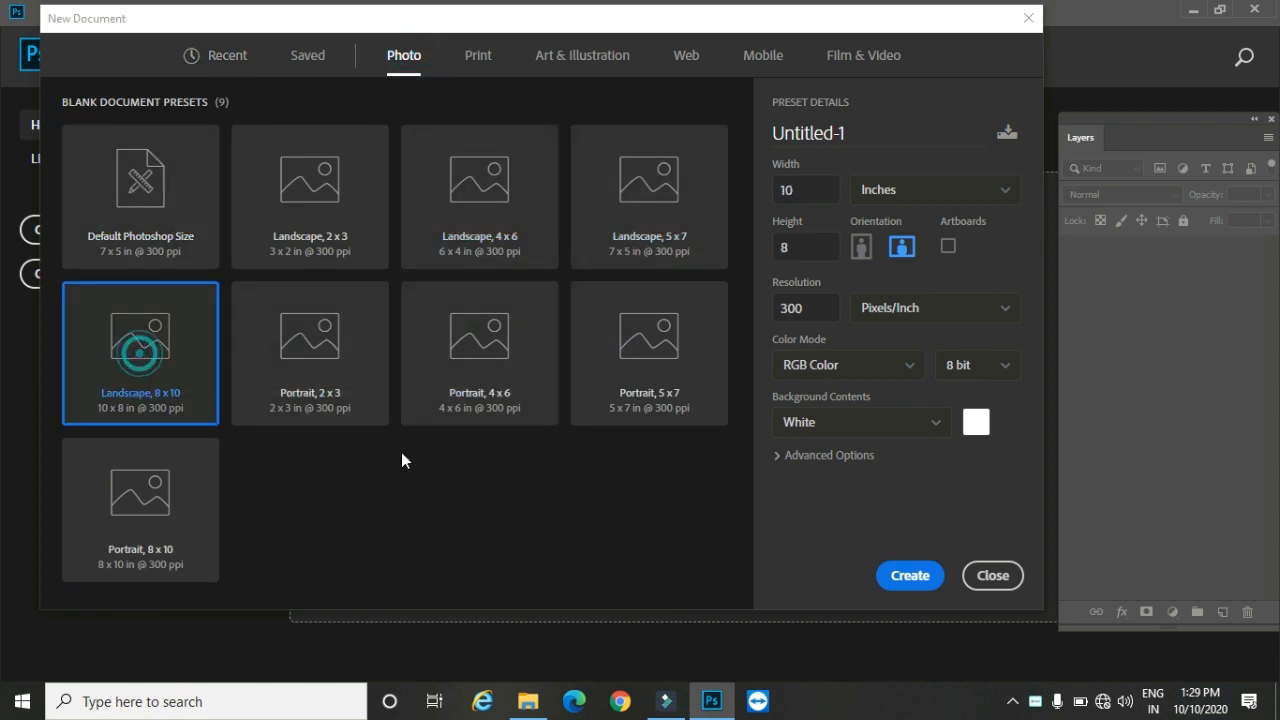
pyautogui.click(945, 249)
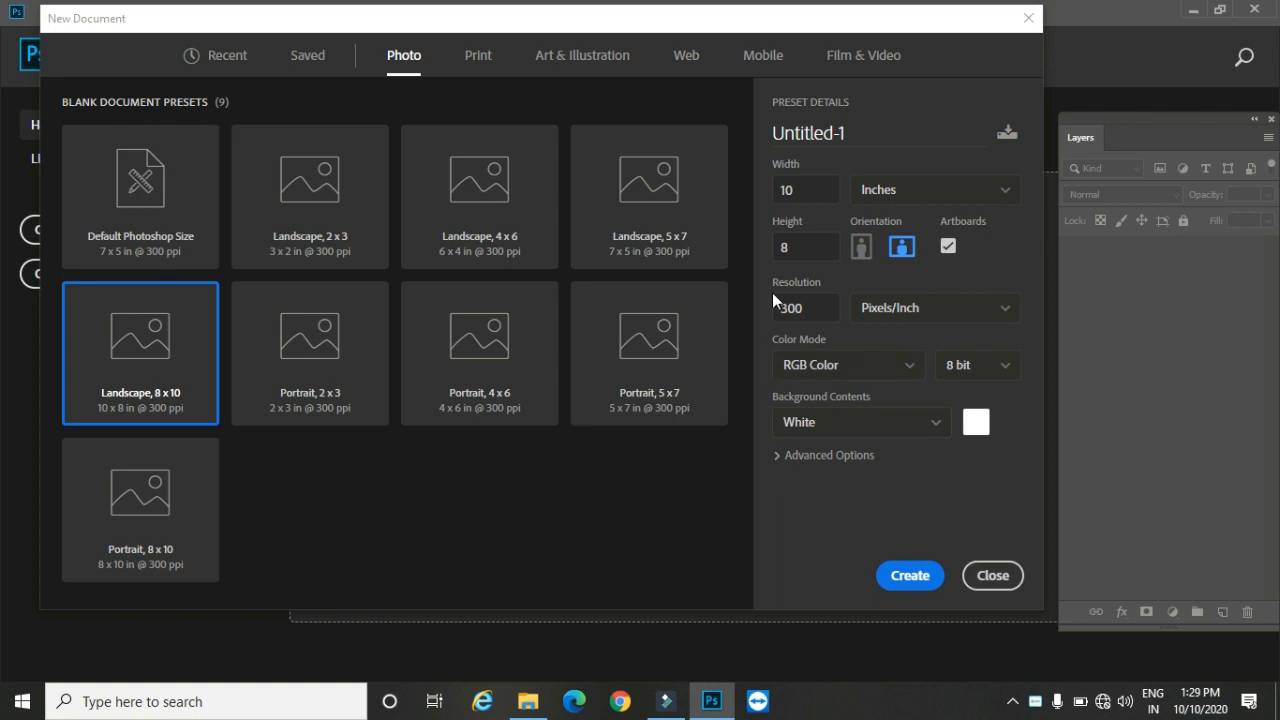
pyautogui.click(910, 575)
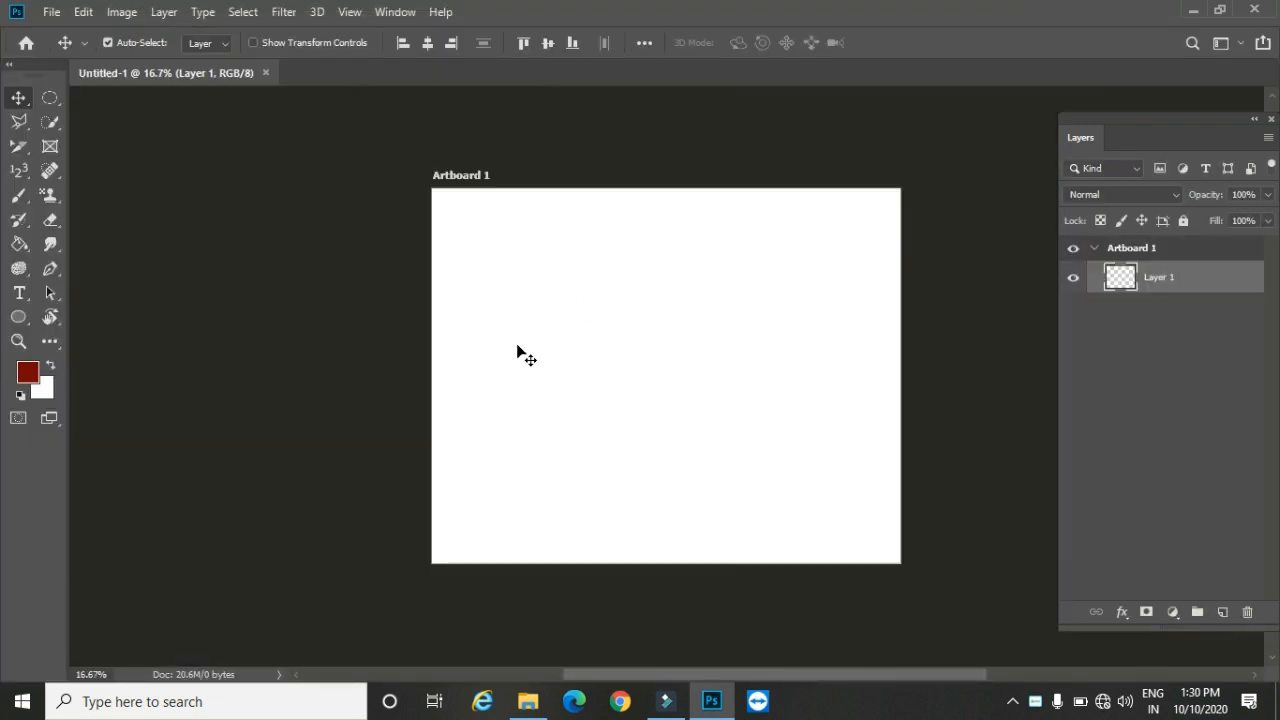
# Step: Draw a rectangular marquee selection in the upper-left part of Artboard 1
pyautogui.rightClick(50, 97)
pyautogui.click(102, 96)
pyautogui.moveTo(507, 244); pyautogui.dragTo(710, 410)
# Step: Set the foreground color to bright red, fill the rectangular selection on Layer 1 with the Paint Bucket, and deselect
pyautogui.click(24, 374)
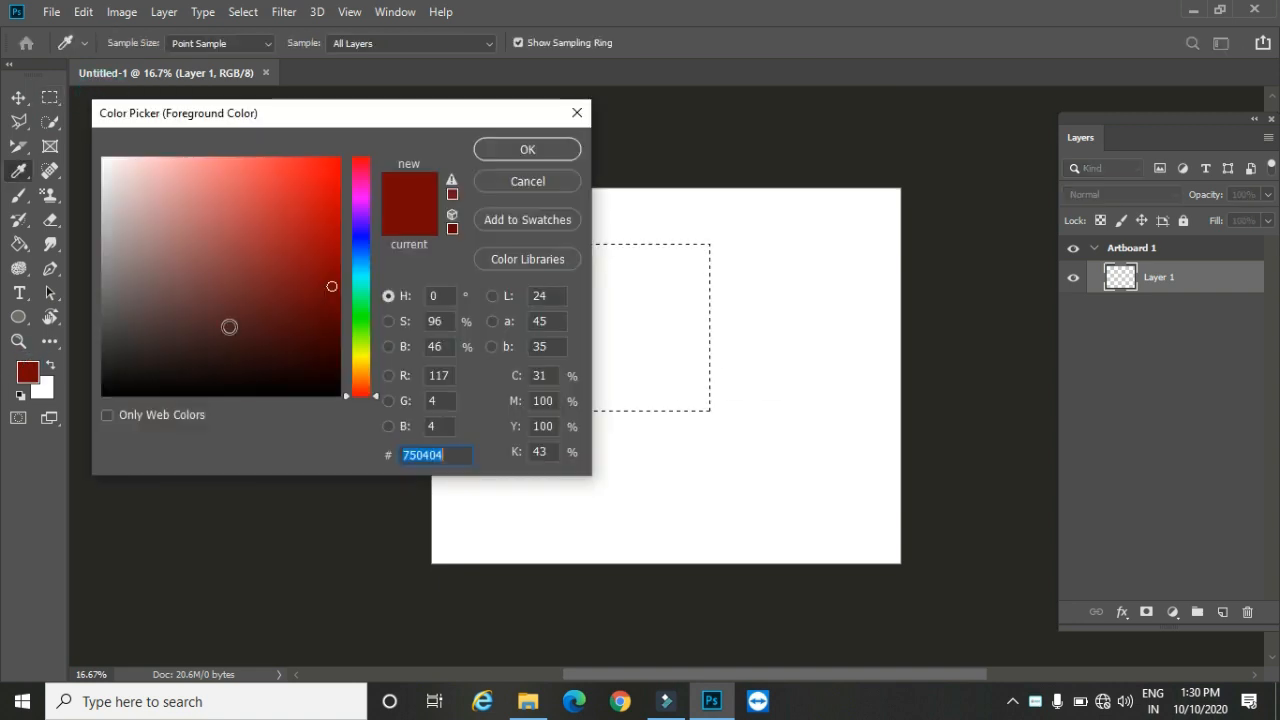
pyautogui.click(301, 210)
pyautogui.click(506, 154)
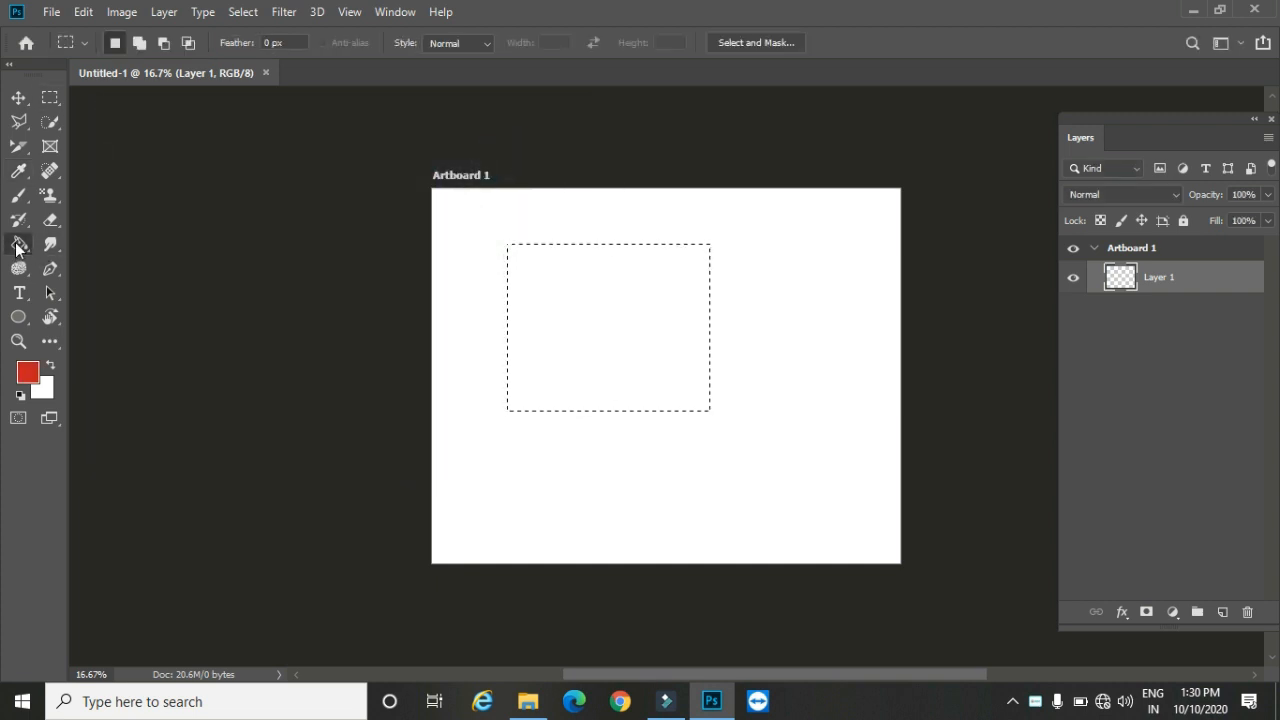
pyautogui.click(18, 243)
pyautogui.click(610, 308)
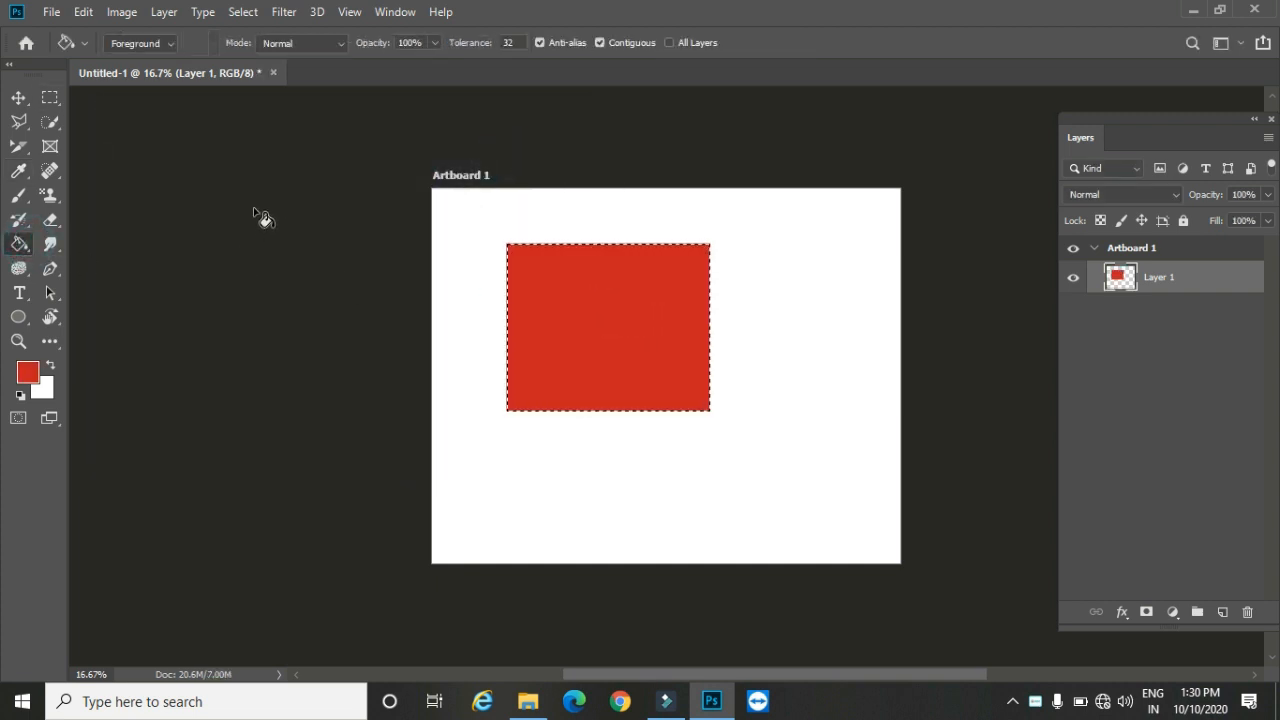
pyautogui.click(240, 12)
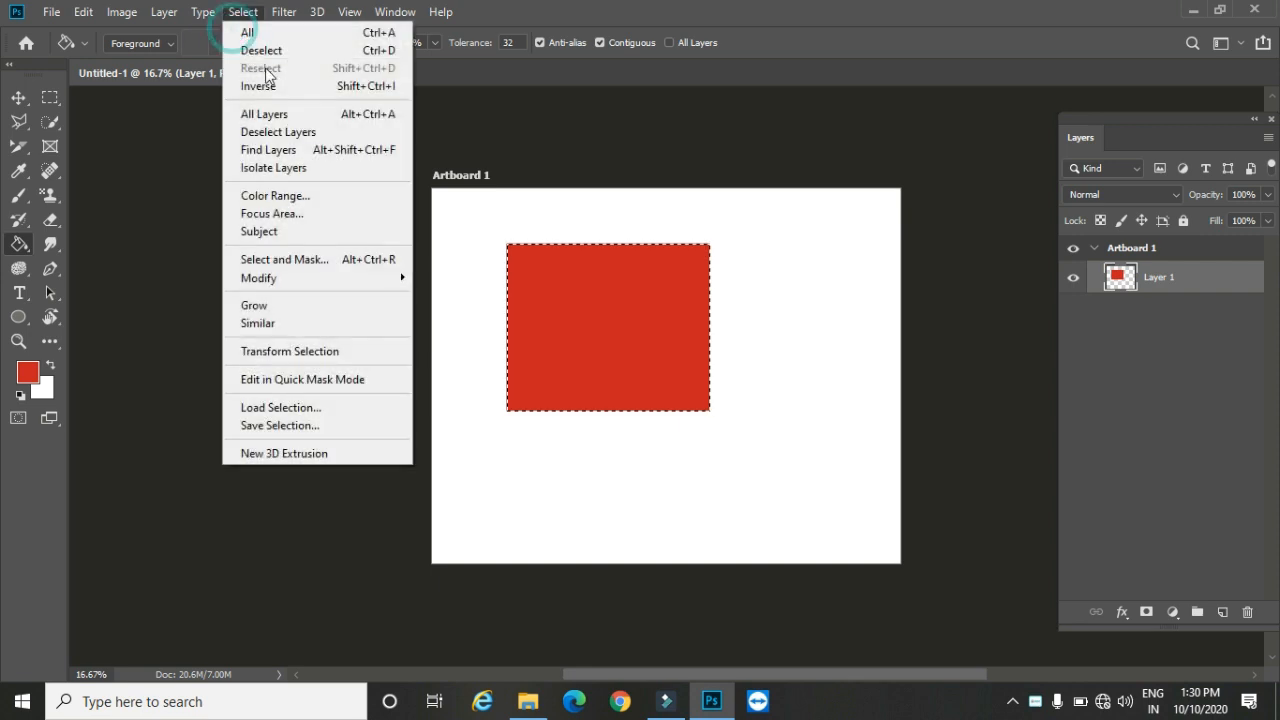
pyautogui.click(272, 48)
# Step: Create a new artboard beside Artboard 1 with the default name and size
pyautogui.click(166, 12)
pyautogui.click(230, 28)
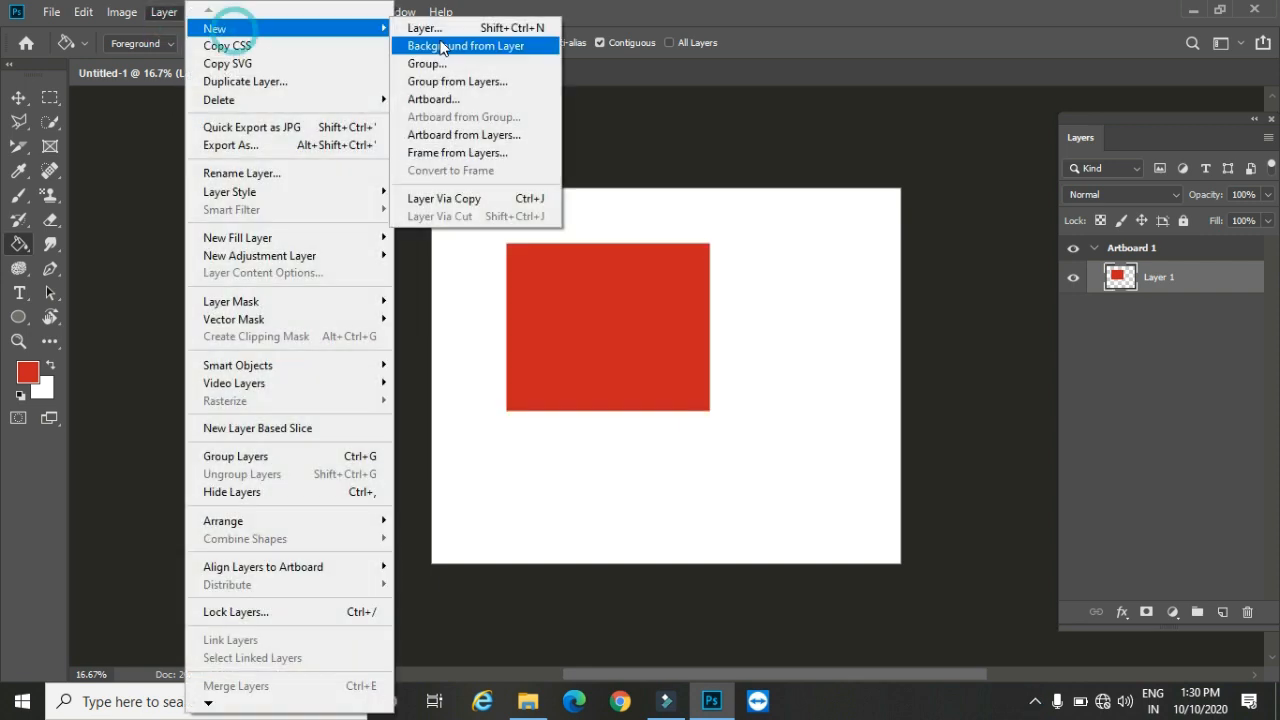
pyautogui.click(488, 100)
pyautogui.click(745, 193)
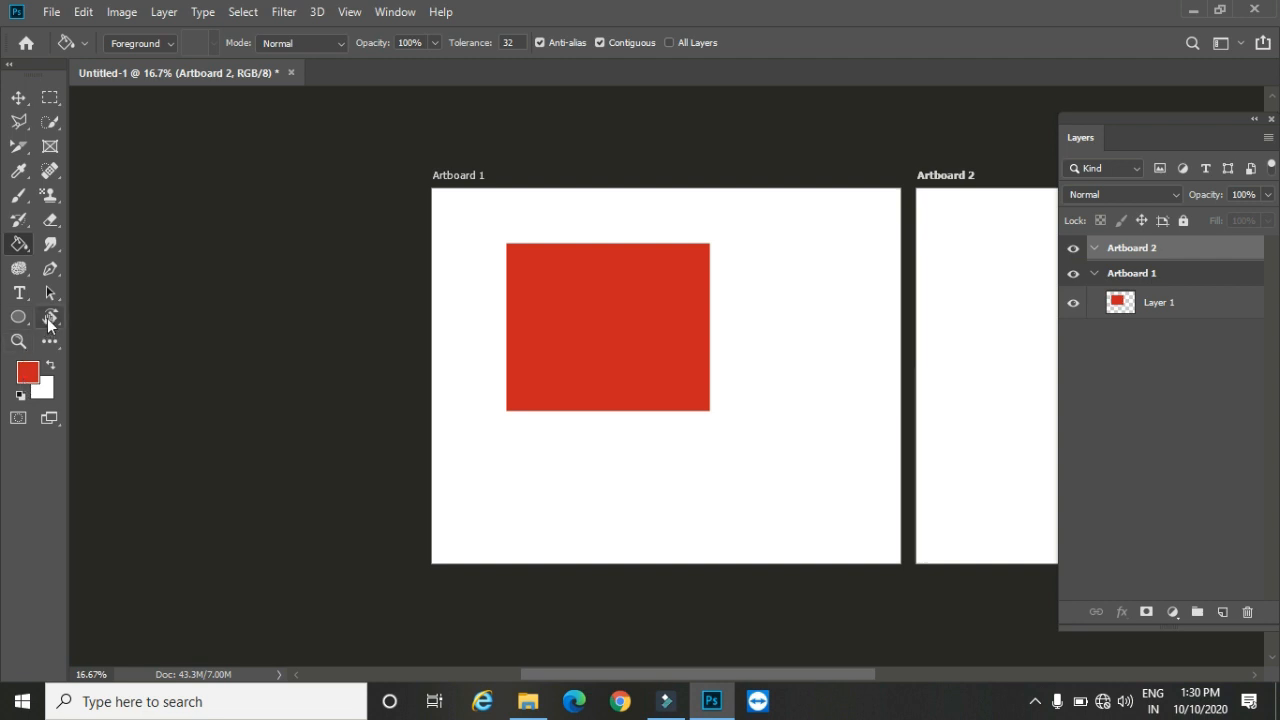
# Step: Draw a small rectangular marquee selection near the upper-left corner of Artboard 2
pyautogui.click(50, 320)
pyautogui.click(100, 318)
pyautogui.moveTo(714, 343); pyautogui.dragTo(135, 343)
pyautogui.click(50, 97)
pyautogui.moveTo(398, 226); pyautogui.dragTo(480, 276)
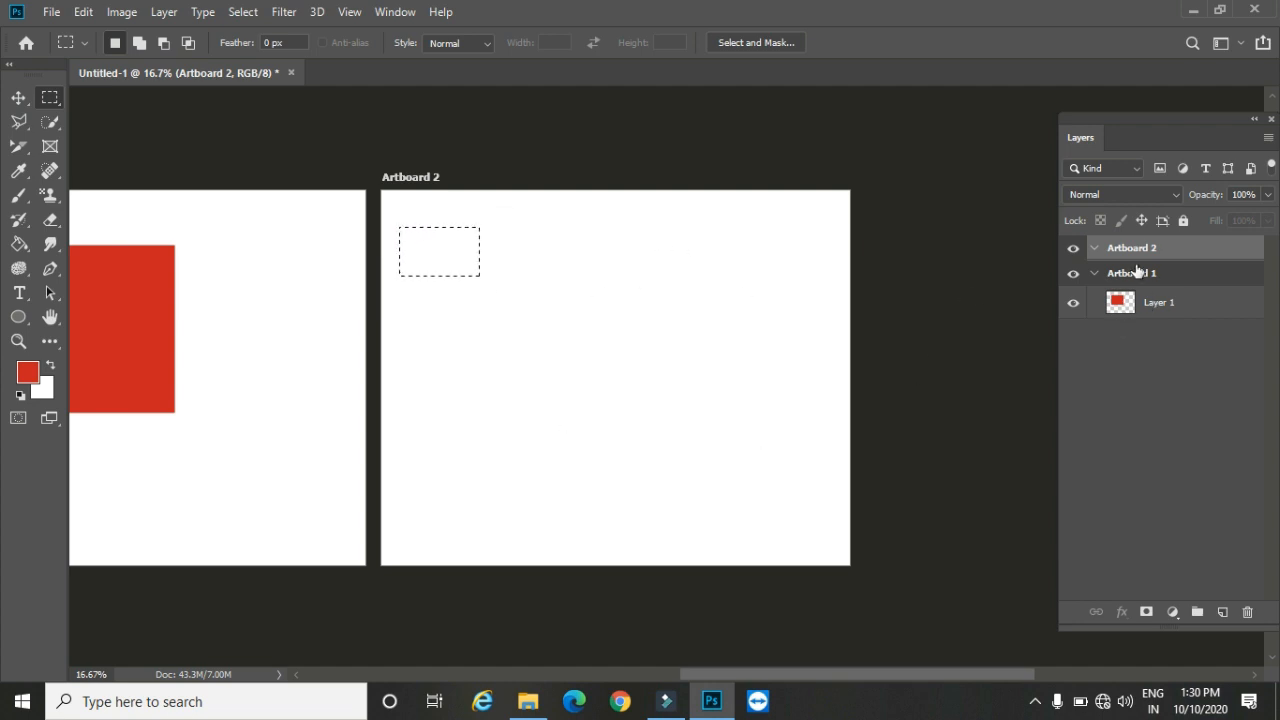
pyautogui.click(1095, 250)
pyautogui.click(1222, 611)
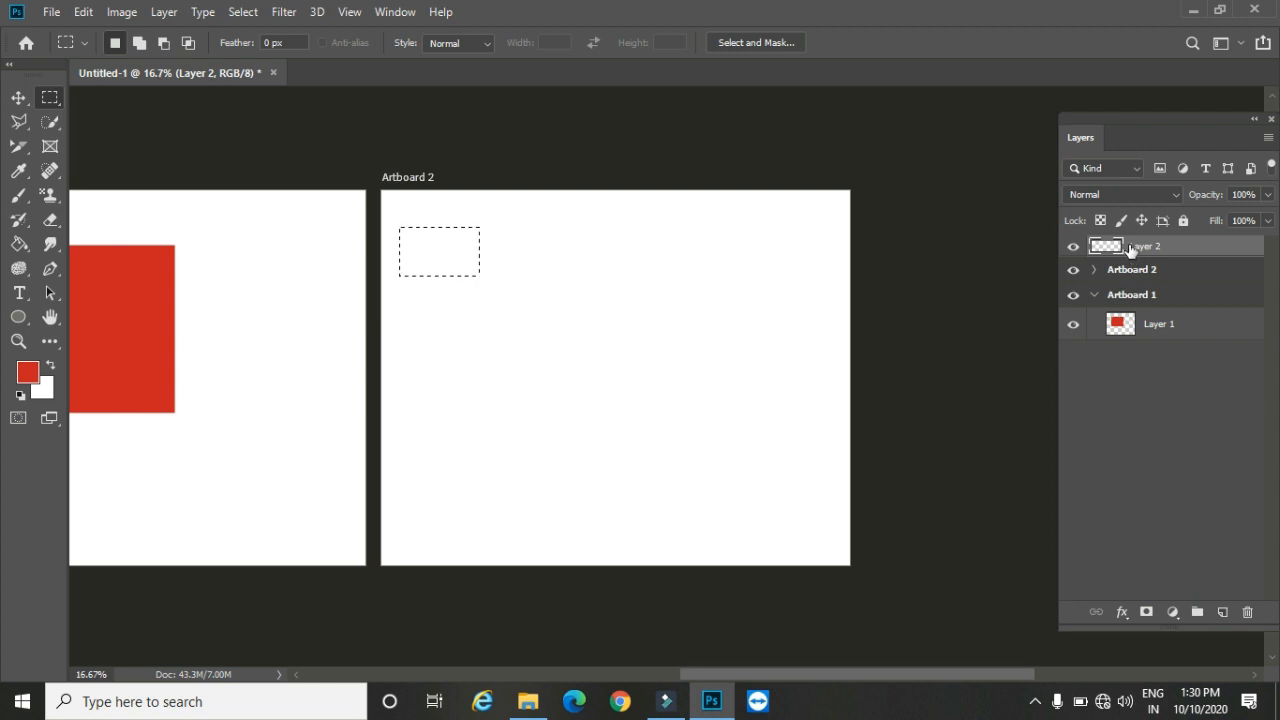
pyautogui.hotkey('ctrl', 'z')
# Step: Expand Artboard 2 in the layer list and add a new empty layer inside it
pyautogui.click(1097, 249)
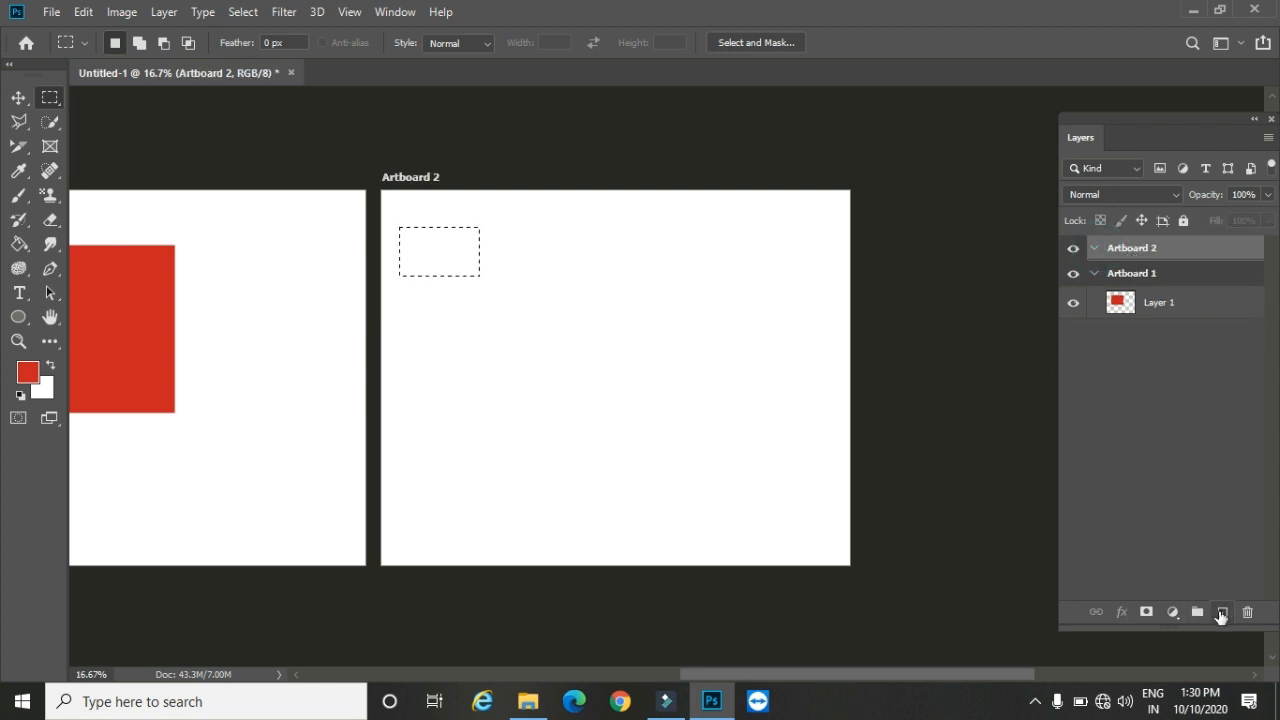
pyautogui.click(1221, 612)
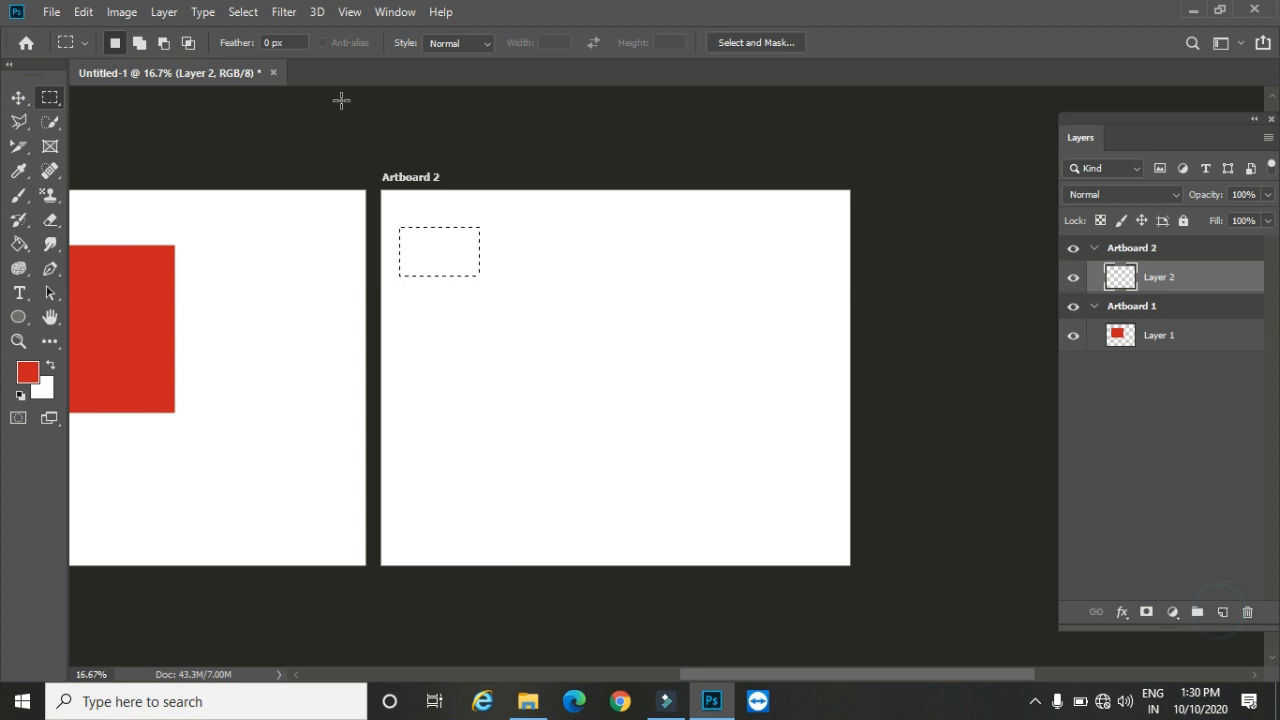
# Step: Fill the selection on Layer 2 with the red foreground color, then place two copies of the rectangle diagonally down Artboard 2
pyautogui.click(19, 244)
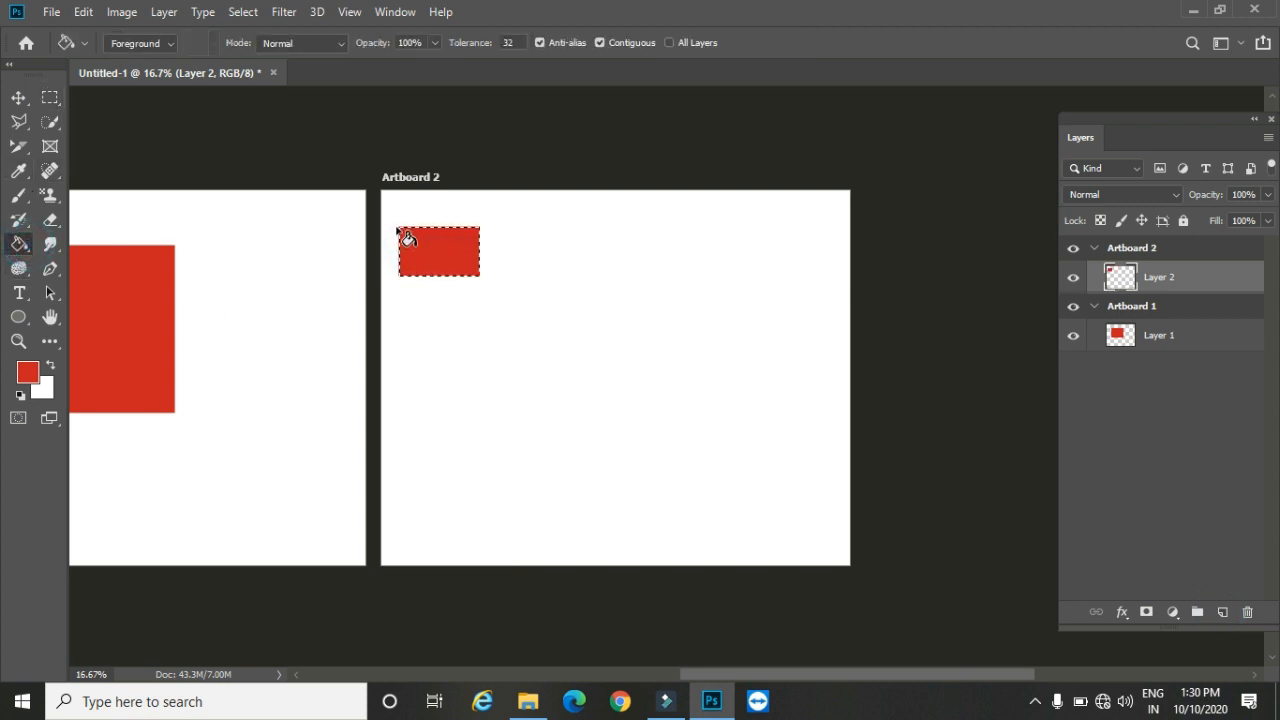
pyautogui.hotkey('ctrl', 'd')
pyautogui.click(19, 97)
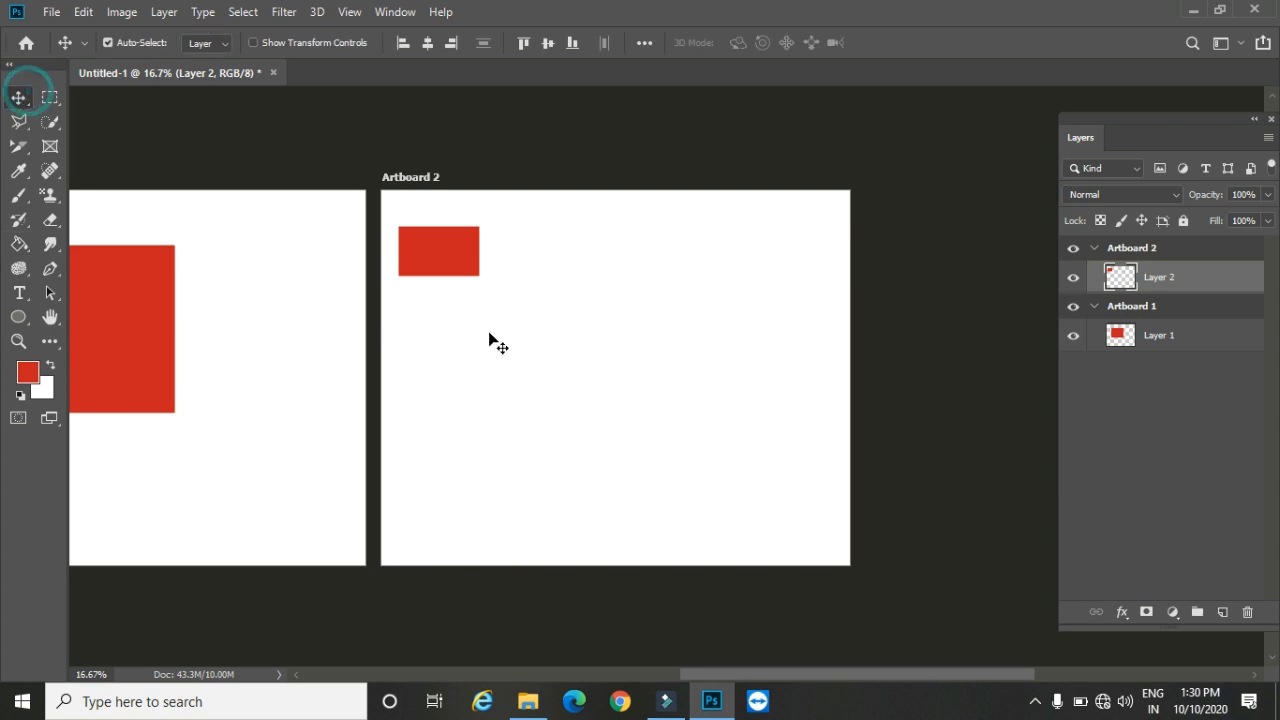
pyautogui.moveTo(455, 253); pyautogui.dragTo(650, 442)
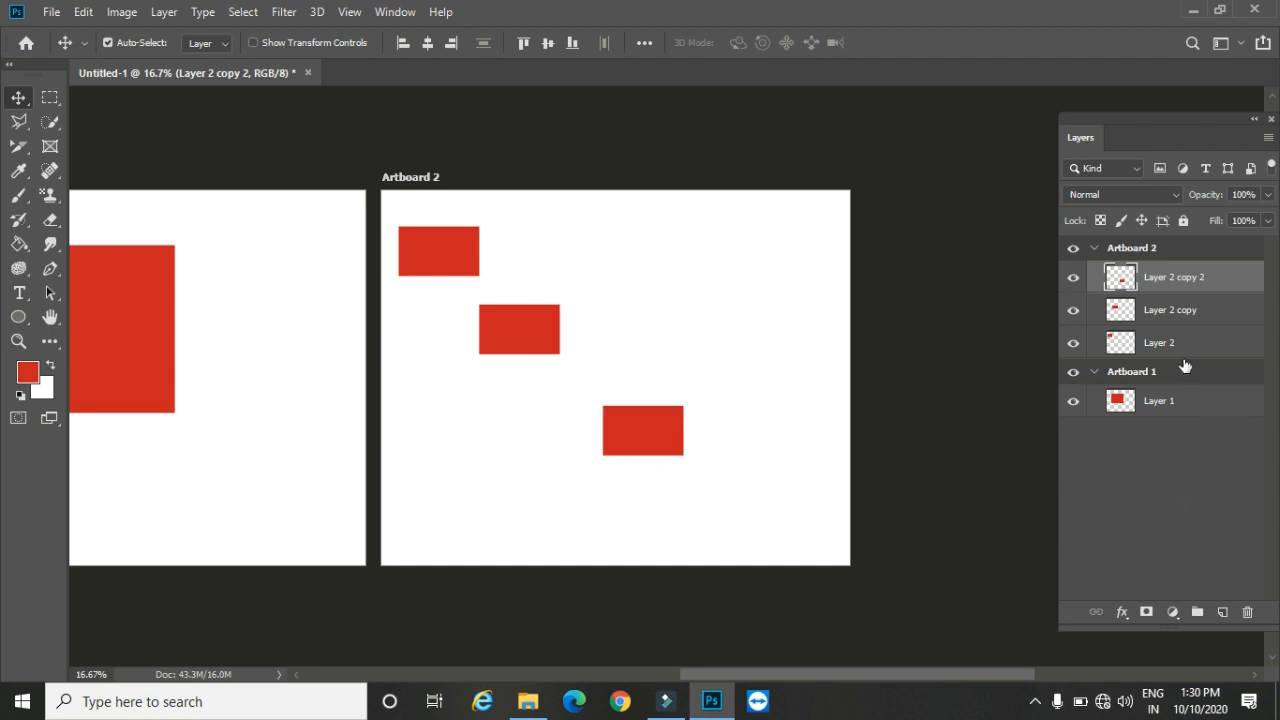
# Step: Create a third artboard beside Artboard 2 with the default name and size
pyautogui.click(164, 12)
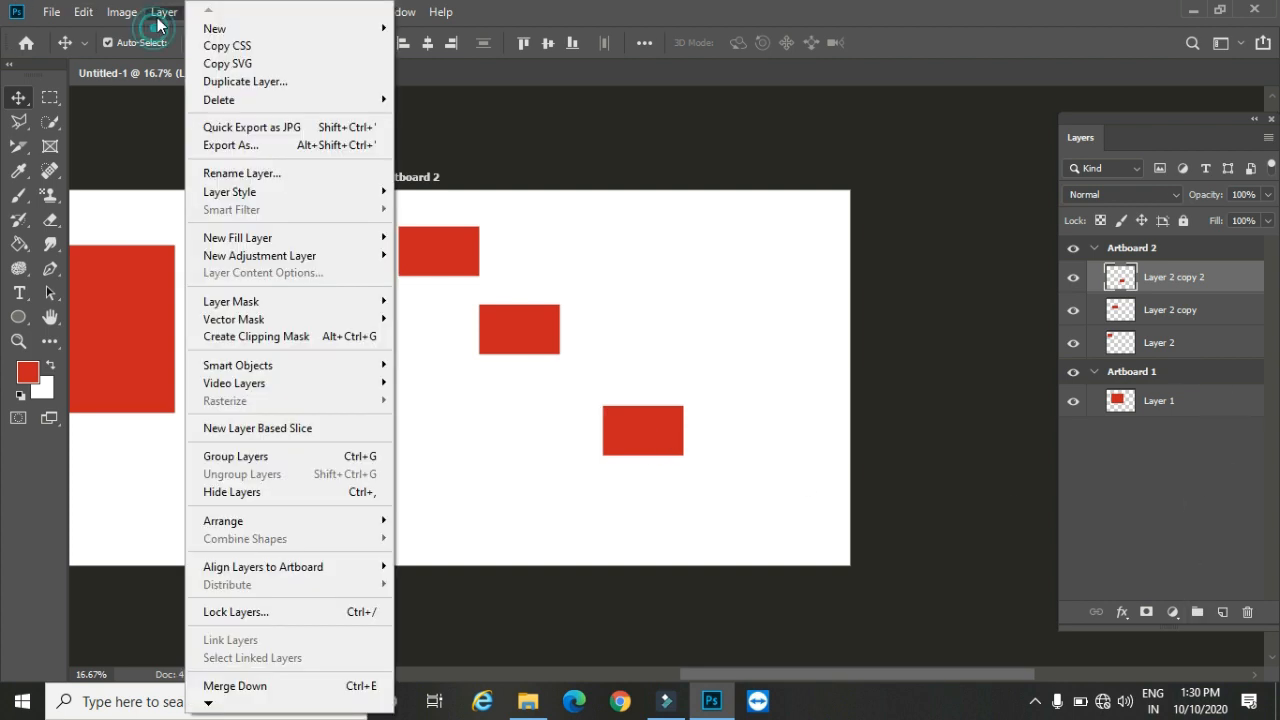
pyautogui.moveTo(214, 28)
pyautogui.click(463, 100)
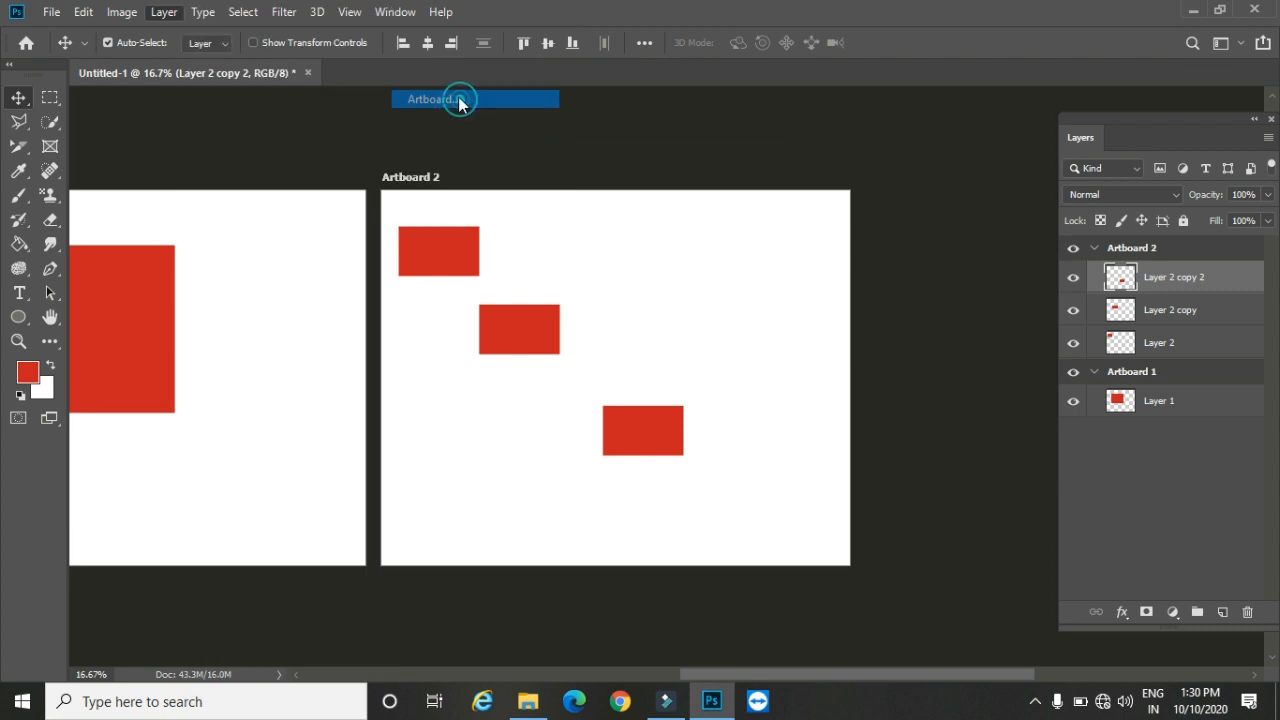
pyautogui.click(758, 196)
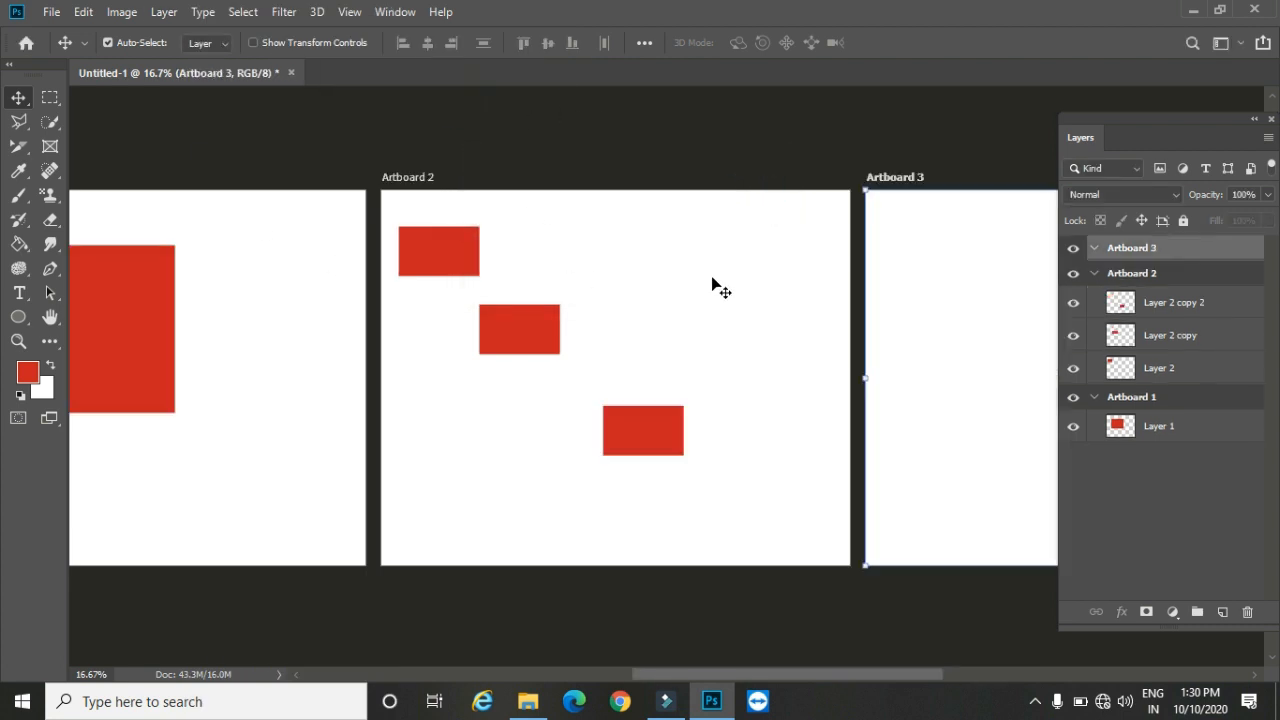
# Step: Draw a tall, narrow rectangular marquee selection along the left side of Artboard 3
pyautogui.click(50, 316)
pyautogui.moveTo(740, 306); pyautogui.dragTo(332, 299)
pyautogui.click(50, 97)
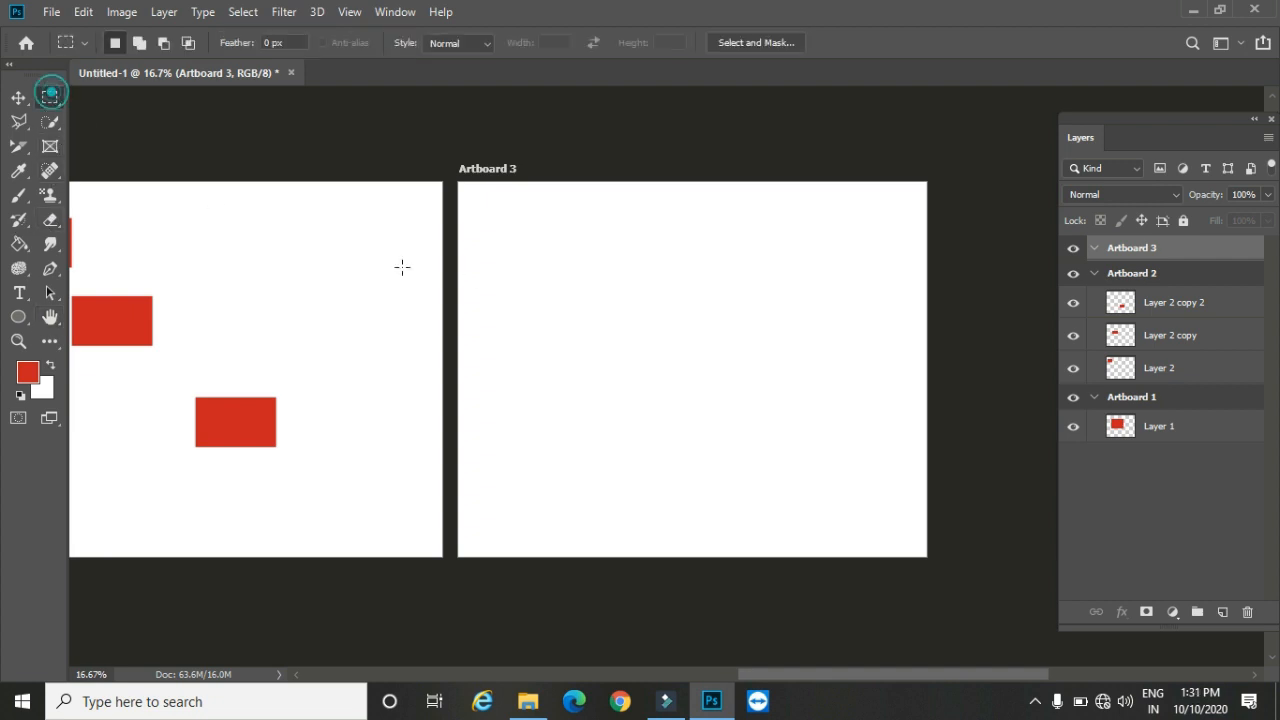
pyautogui.moveTo(483, 209); pyautogui.dragTo(536, 521)
# Step: Add a new layer inside Artboard 3 and fill the tall selection with the red foreground color using the Paint Bucket
pyautogui.click(1222, 612)
pyautogui.click(19, 244)
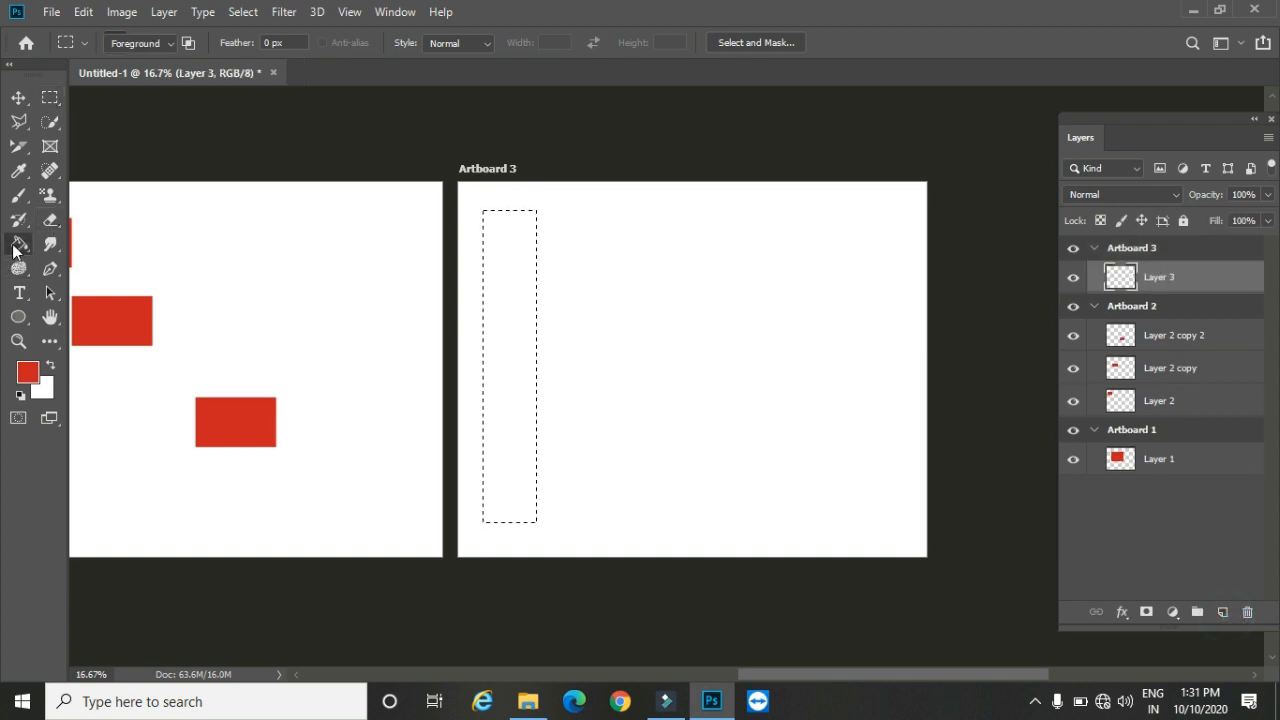
pyautogui.click(497, 289)
# Step: Deselect the red bar and place three copies of it side by side across Artboard 3
pyautogui.click(19, 97)
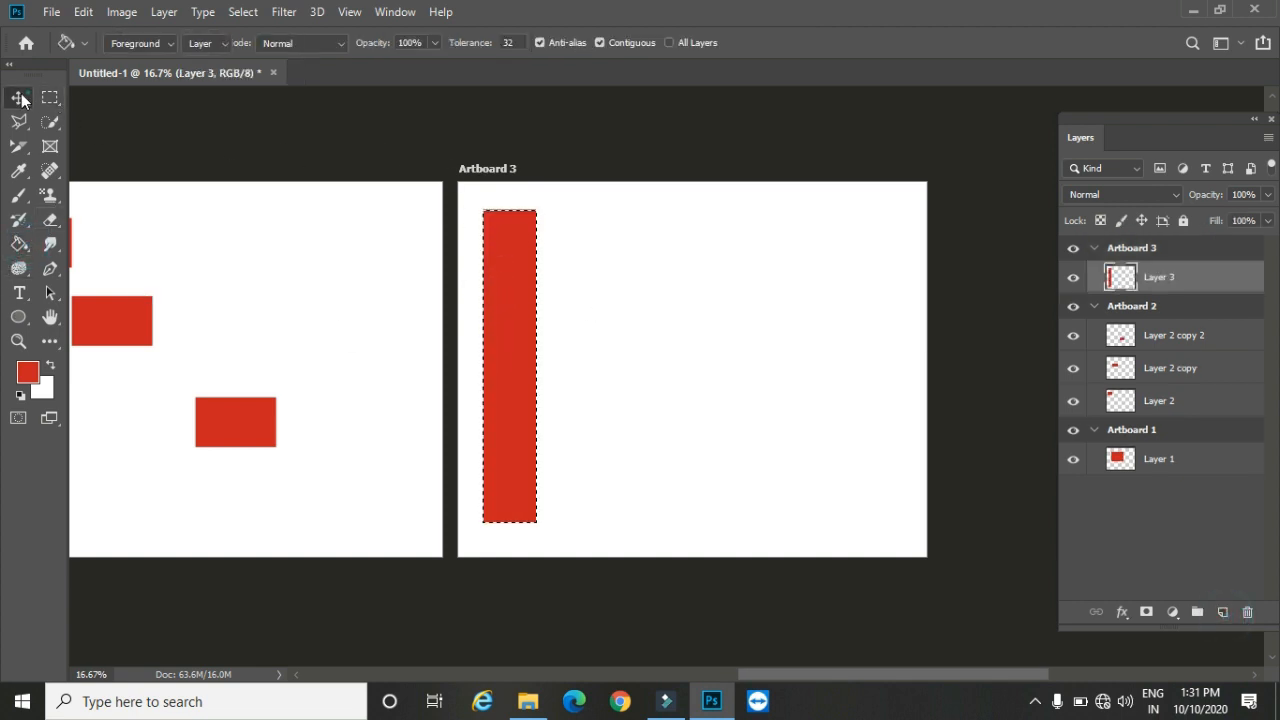
pyautogui.click(243, 11)
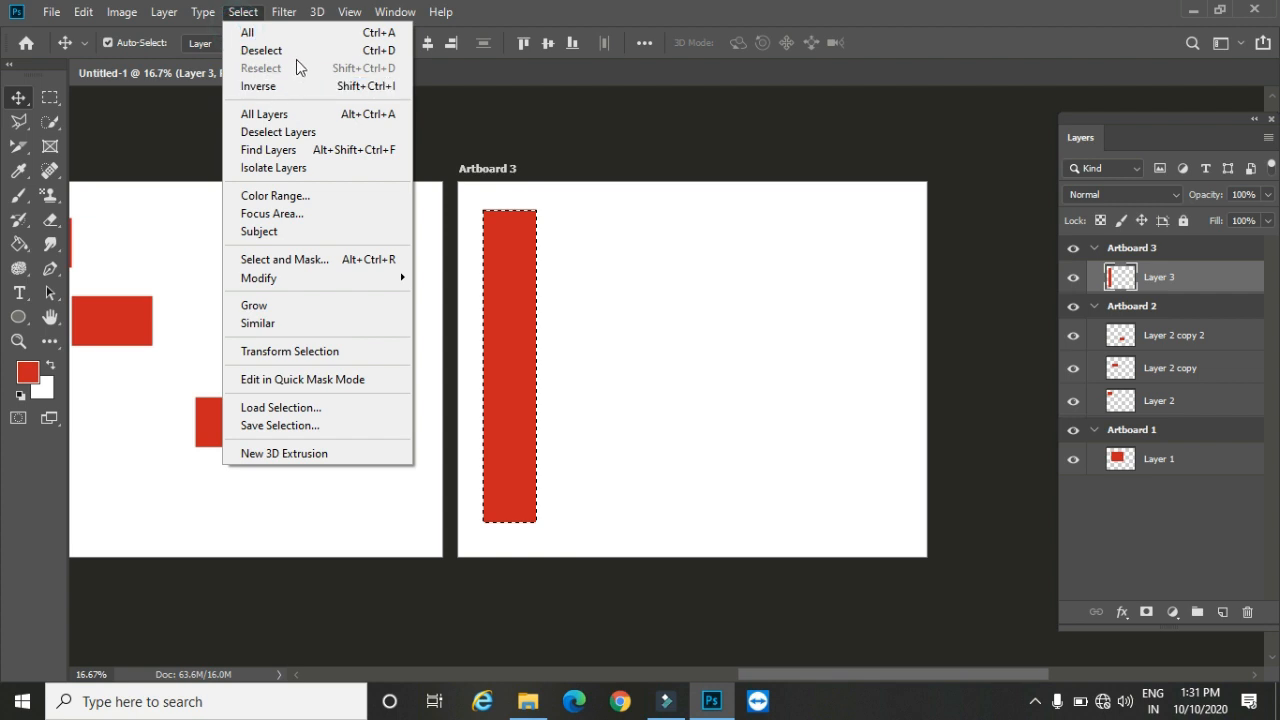
pyautogui.click(298, 50)
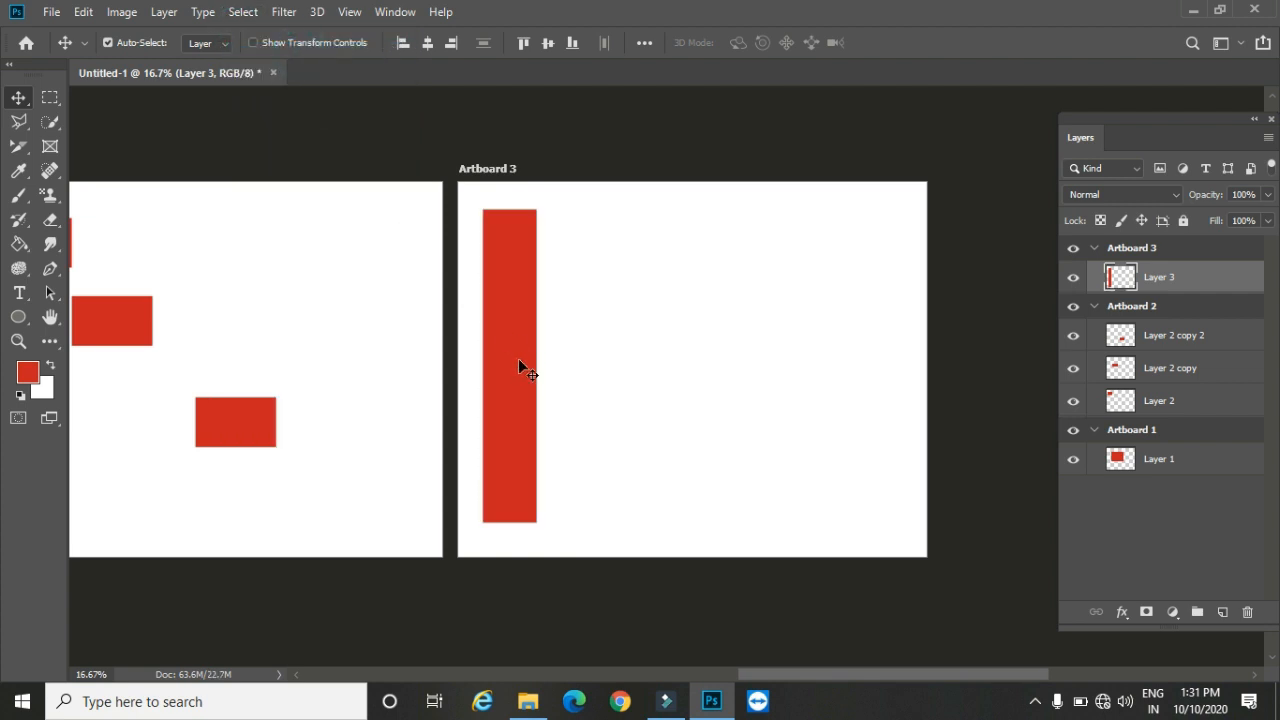
pyautogui.keyDown('alt'); pyautogui.moveTo(512, 333); pyautogui.dragTo(865, 321); pyautogui.keyUp('alt')
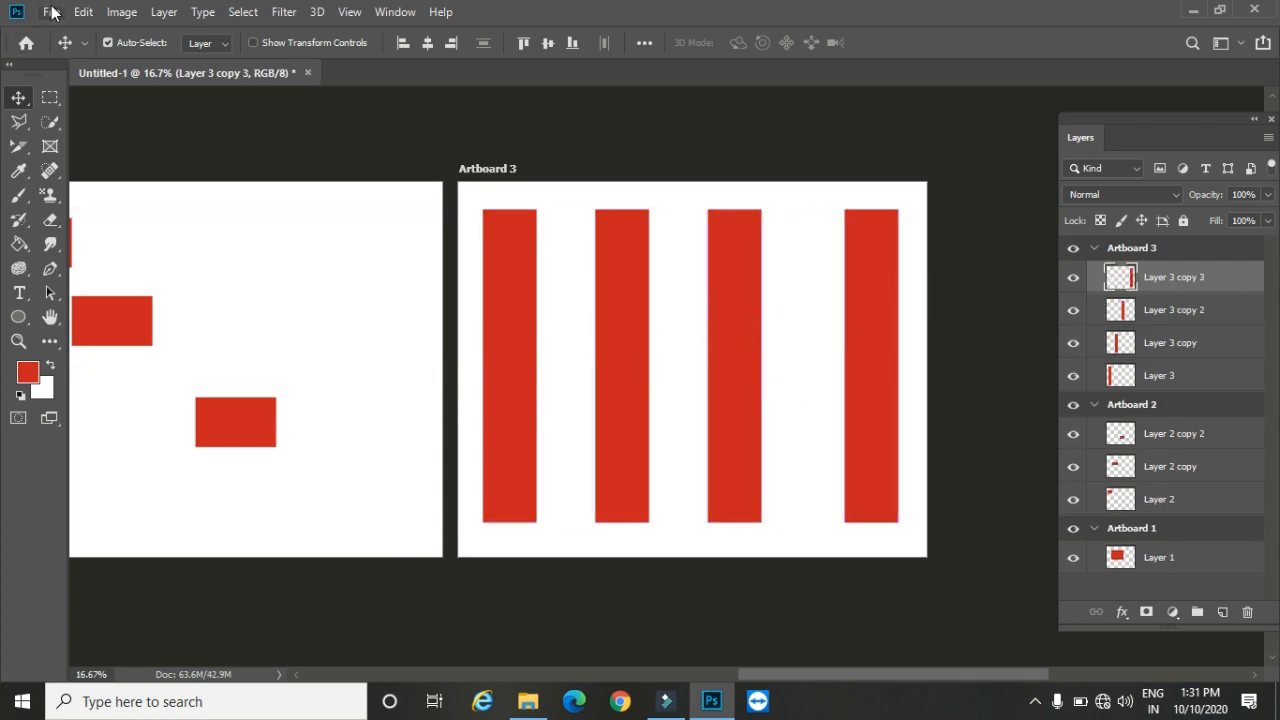
# Step: Export the artboards to a multi-page PDF in the Desktop folder with the file name prefix Untitled-1
pyautogui.click(51, 12)
pyautogui.click(196, 266)
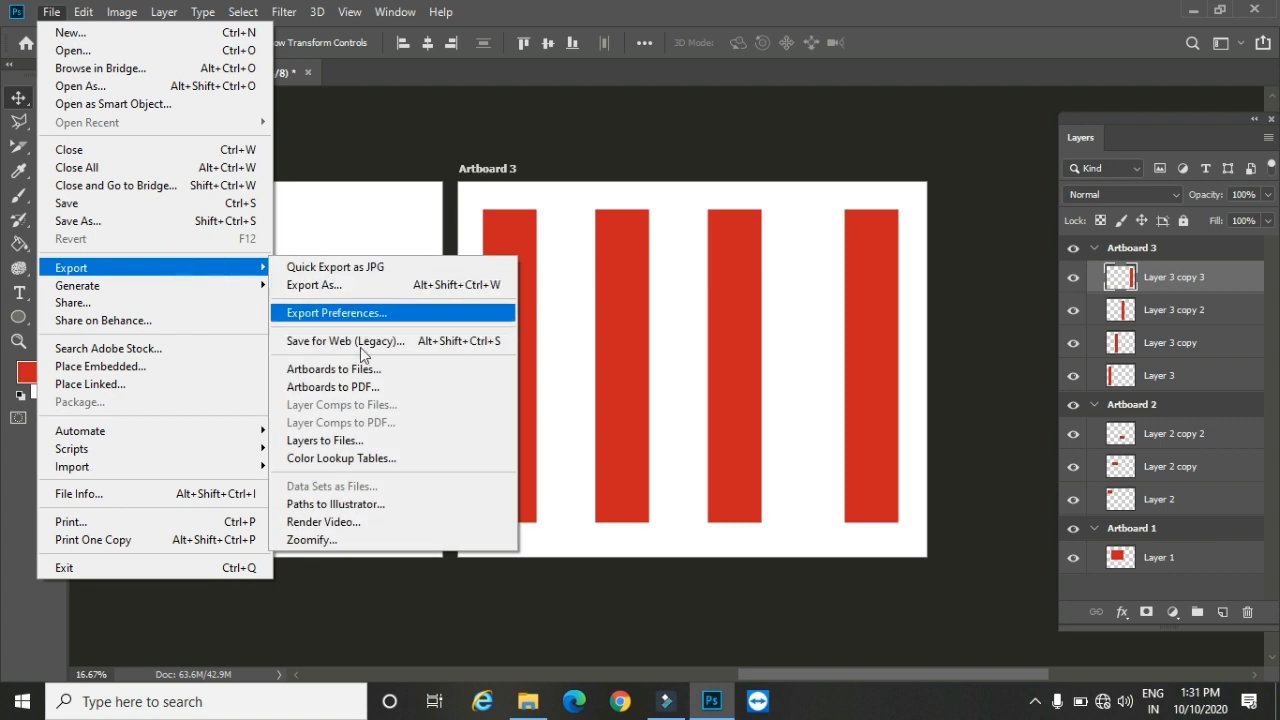
pyautogui.click(381, 392)
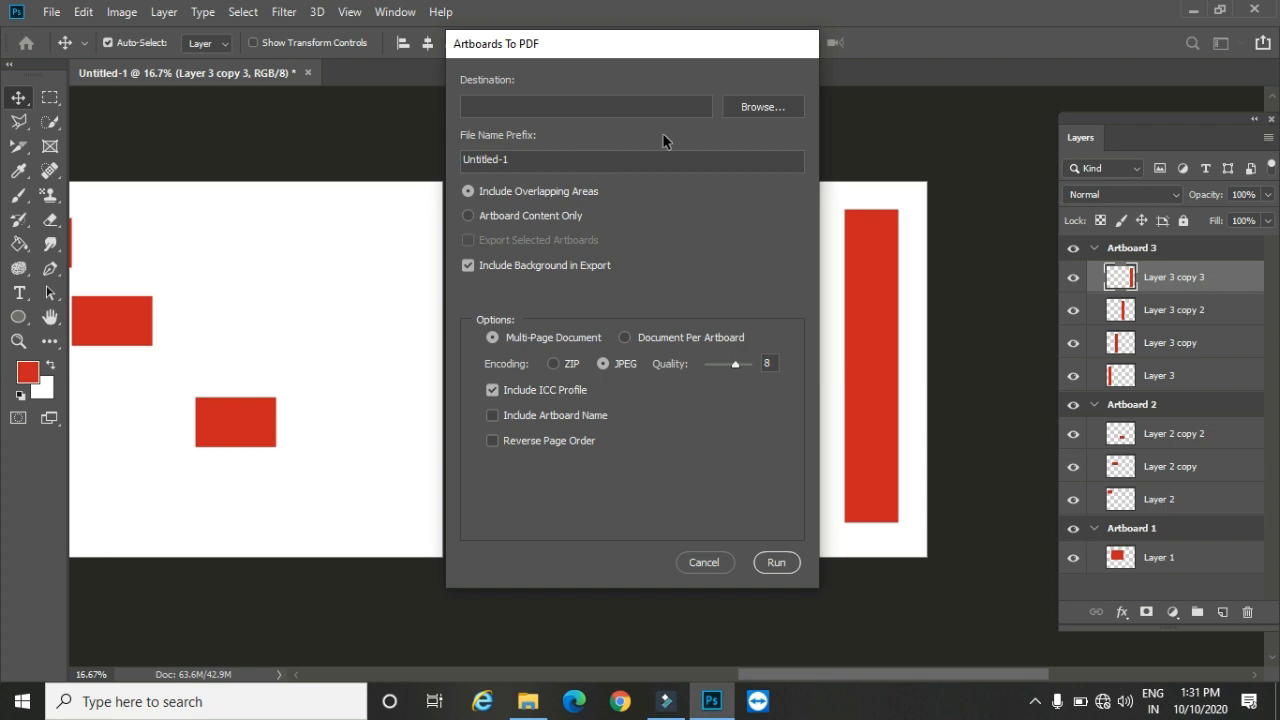
pyautogui.click(786, 107)
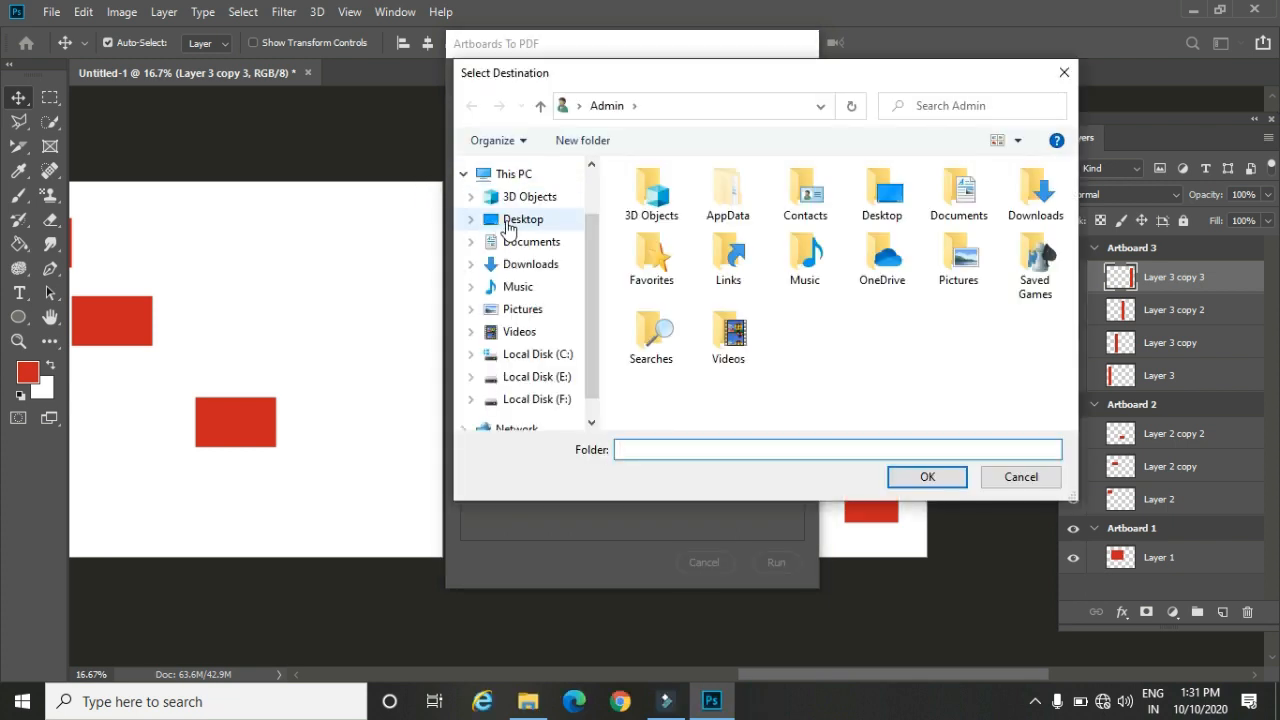
pyautogui.click(512, 220)
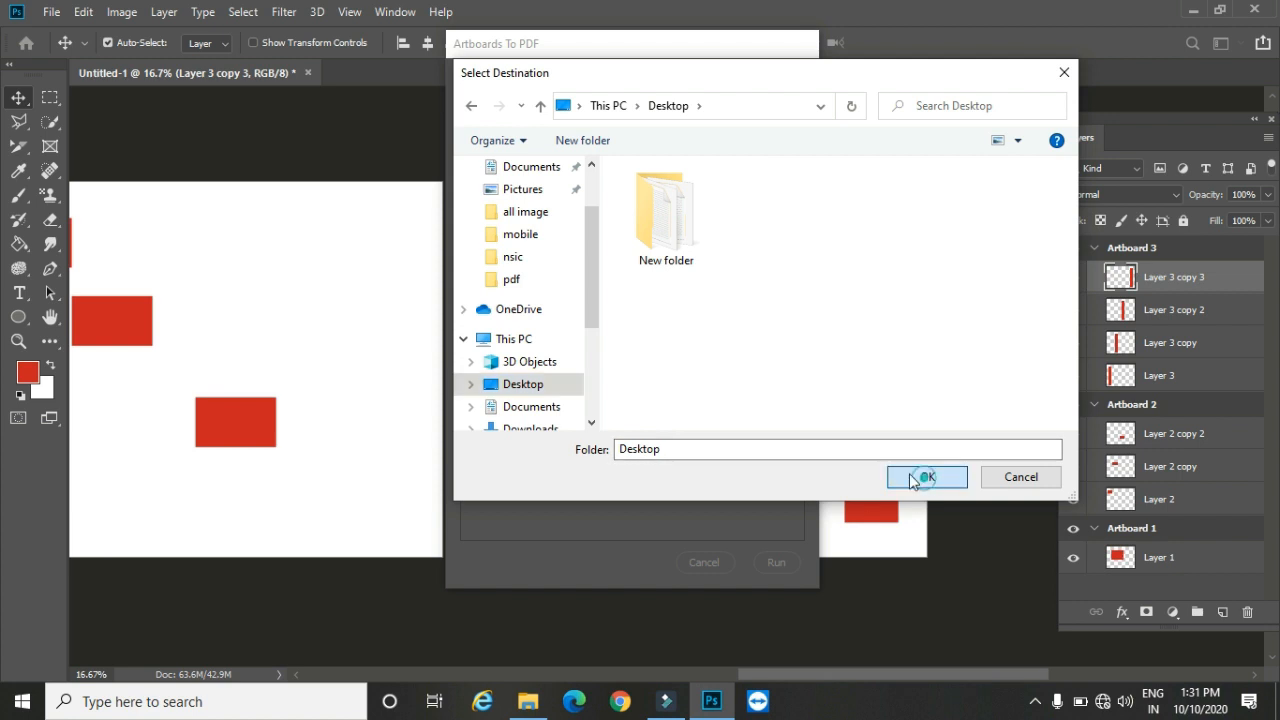
pyautogui.click(910, 475)
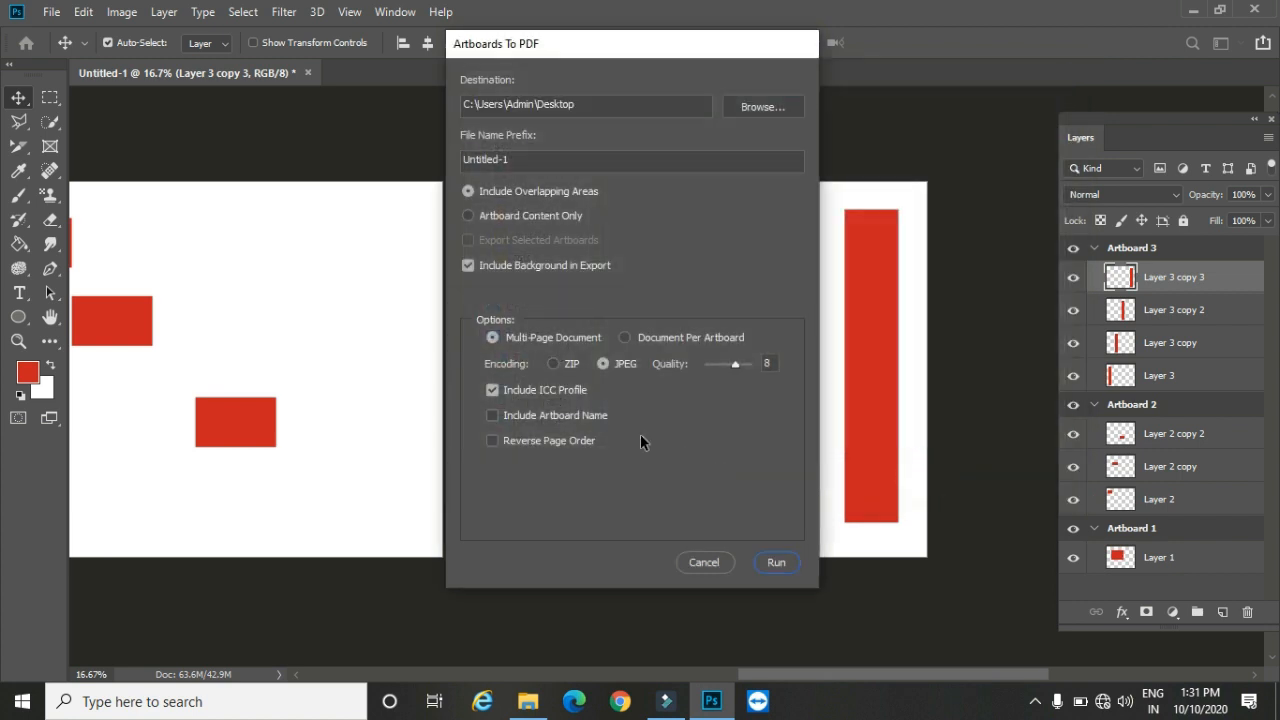
pyautogui.click(777, 563)
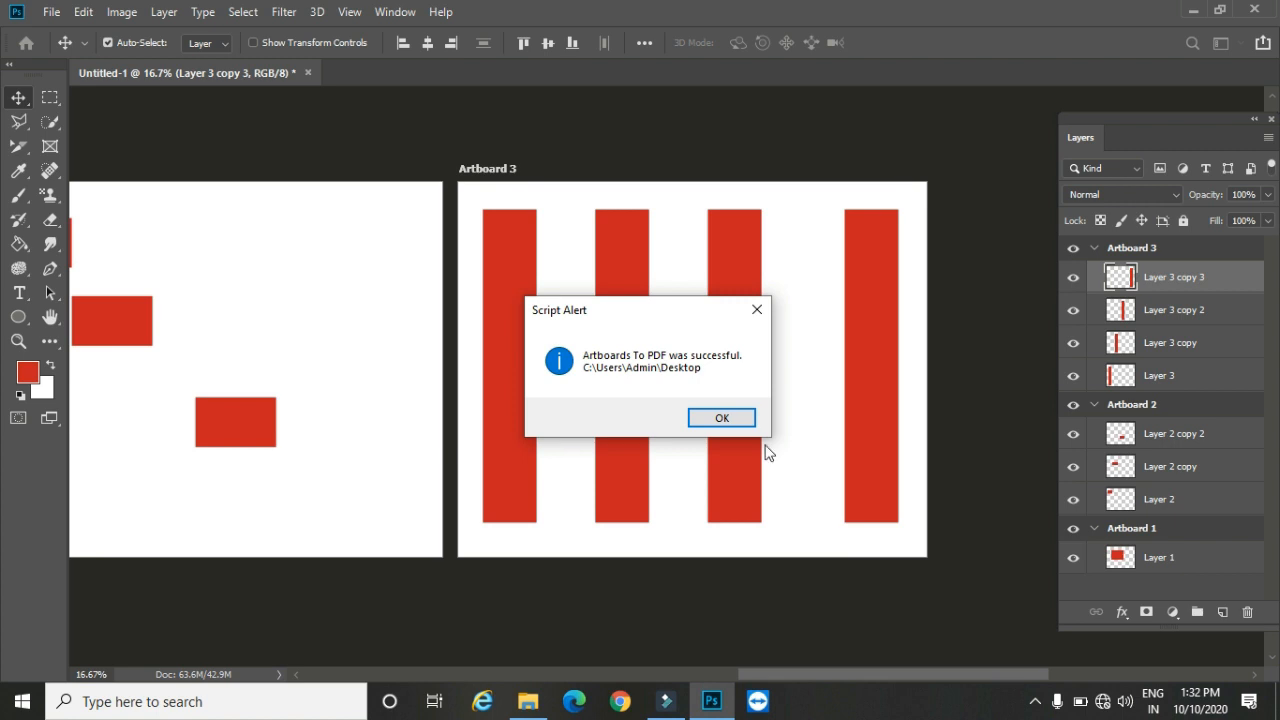
pyautogui.click(714, 420)
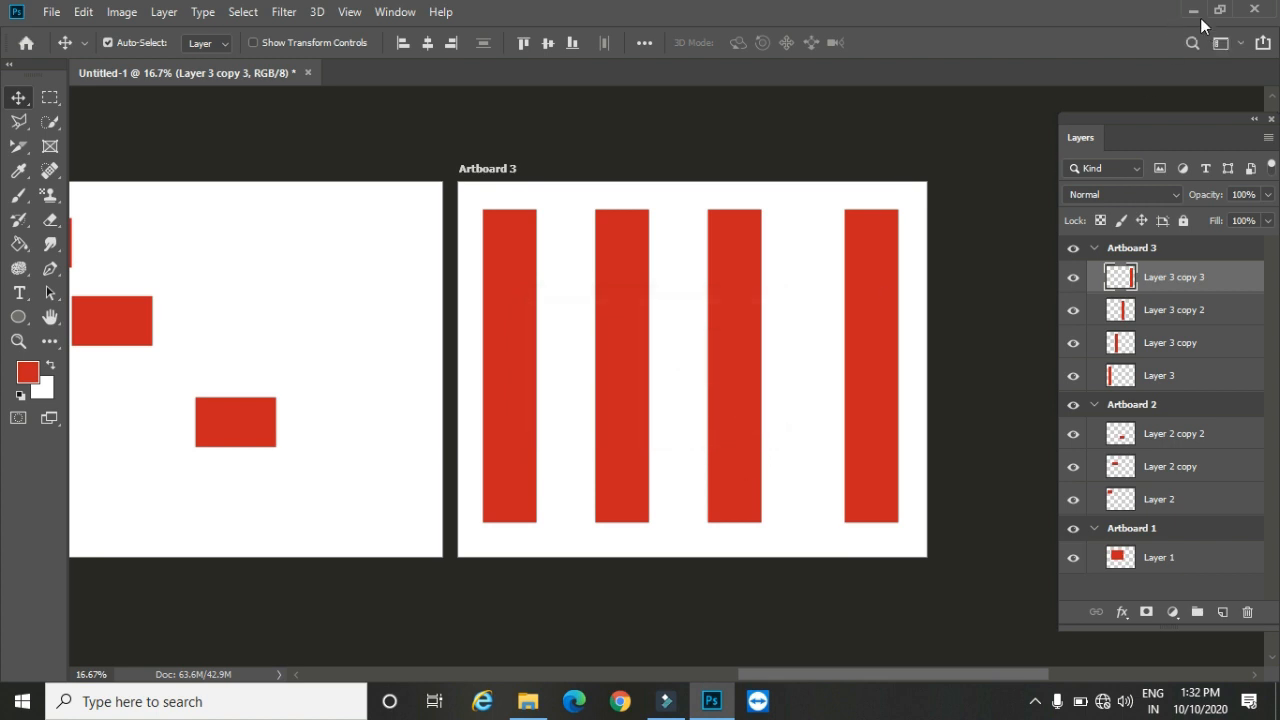
# Step: Switch to the desktop, open the exported Untitled-1 PDF, look through its pages, close it, and return to Photoshop
pyautogui.click(1196, 12)
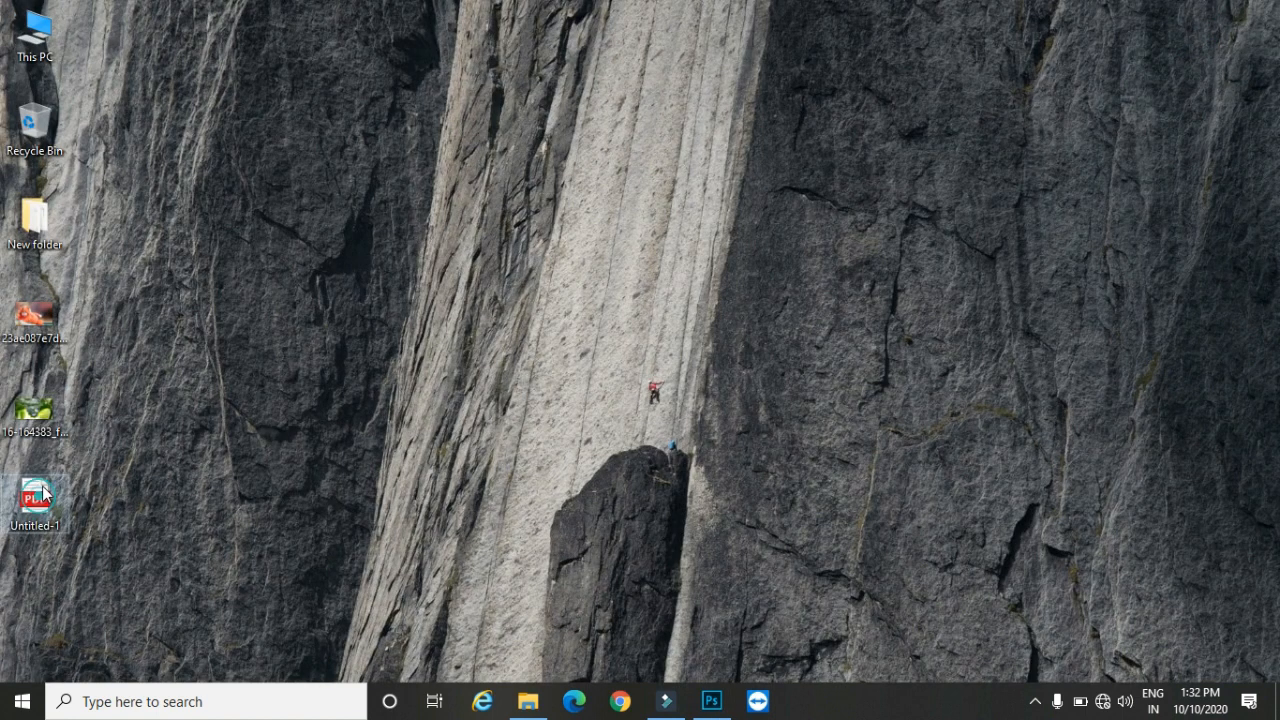
pyautogui.rightClick(44, 492)
pyautogui.click(120, 200)
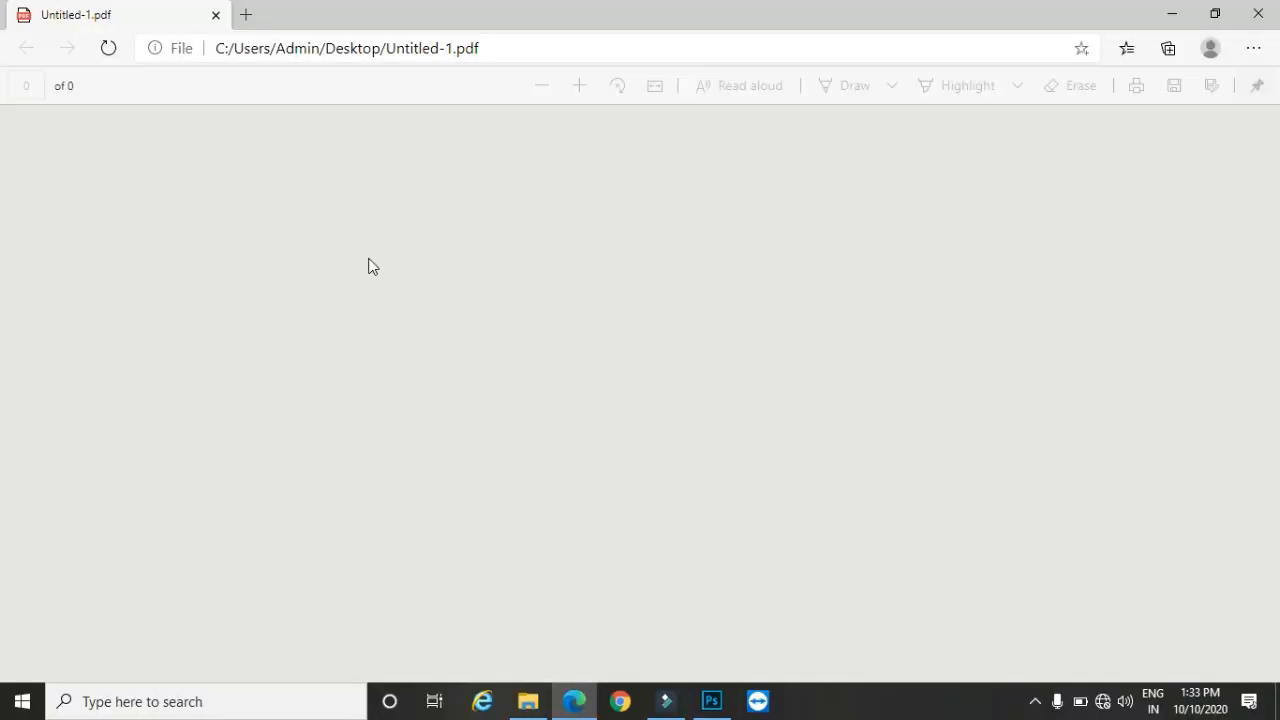
pyautogui.scroll(-10, 614, 352)
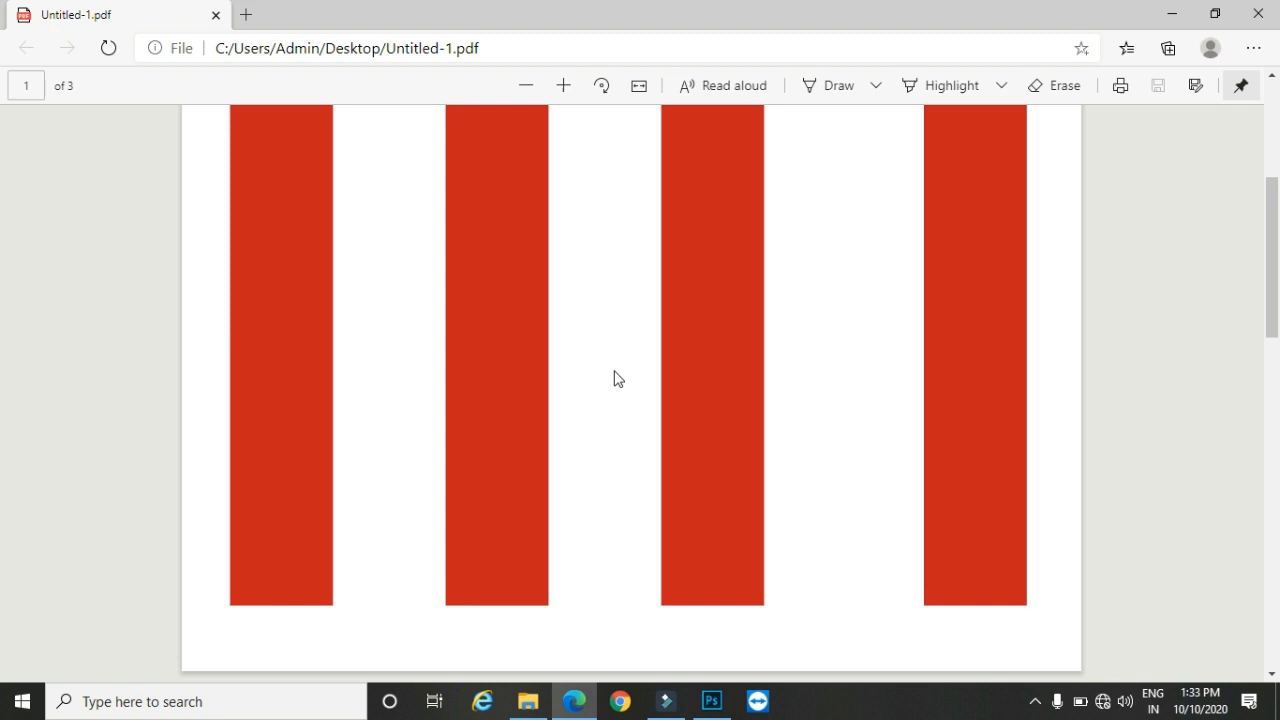
pyautogui.scroll(-8, 598, 372)
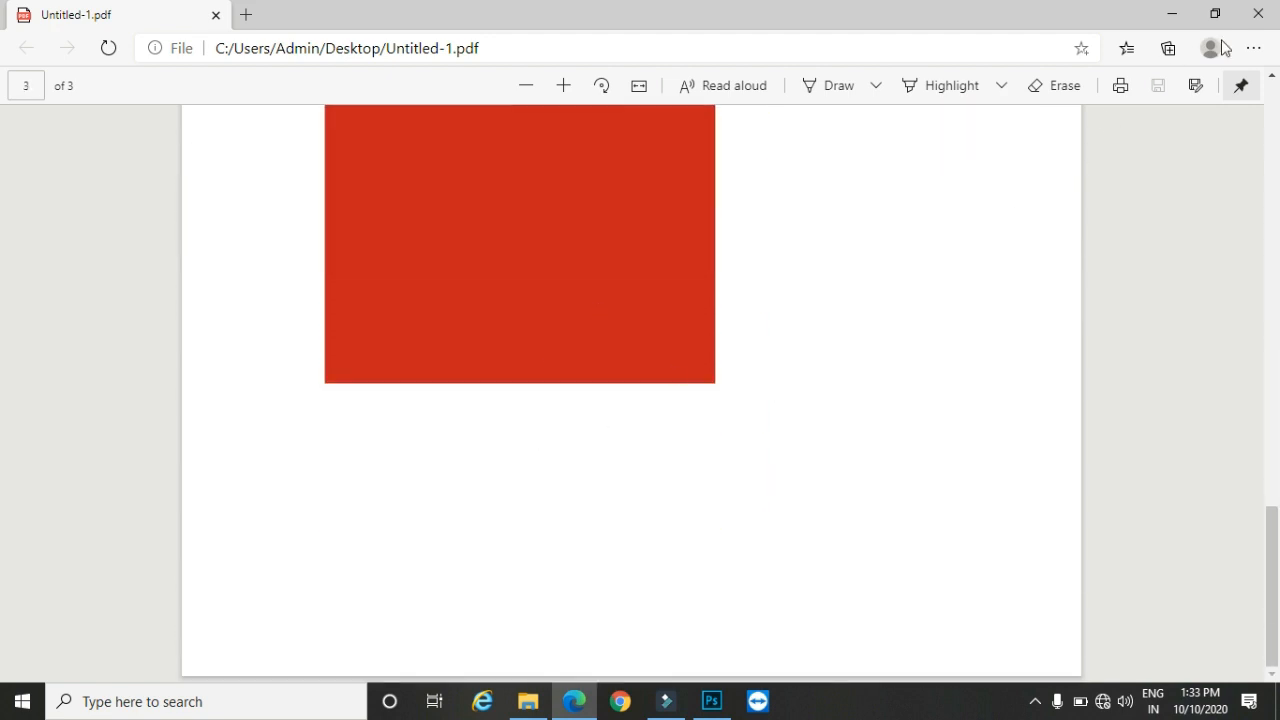
pyautogui.click(1254, 14)
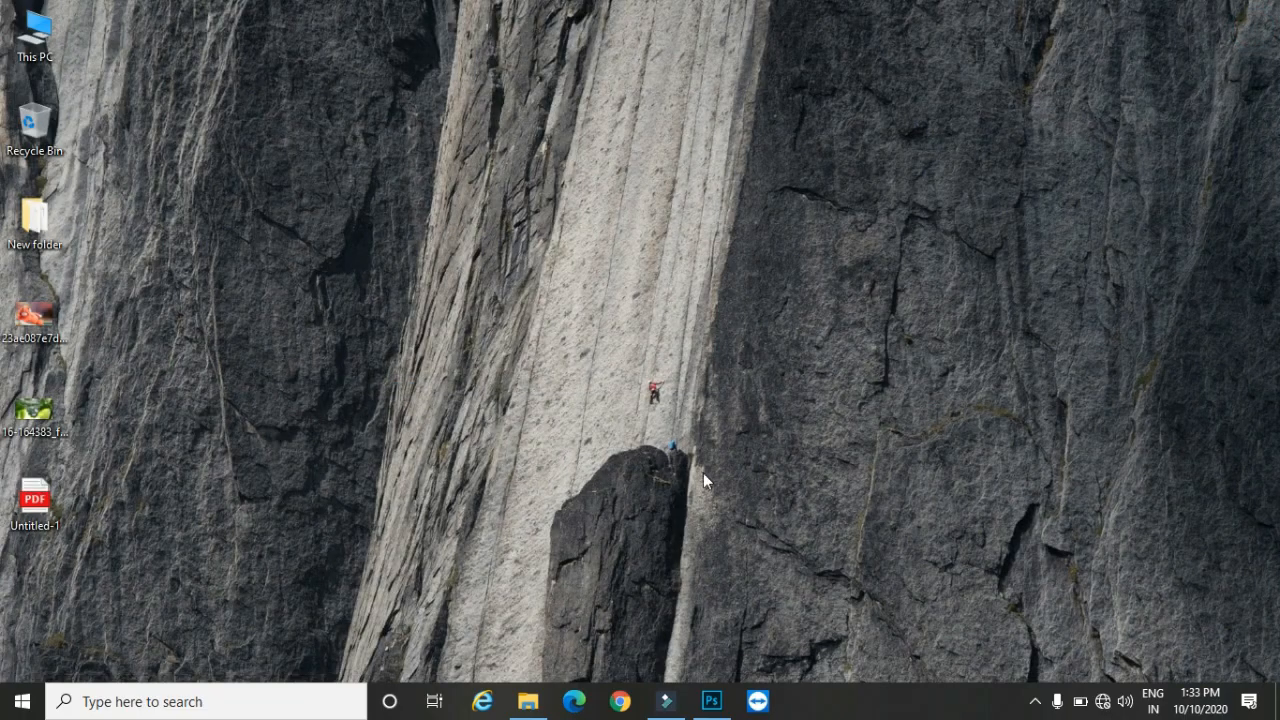
pyautogui.click(712, 702)
pyautogui.click(52, 12)
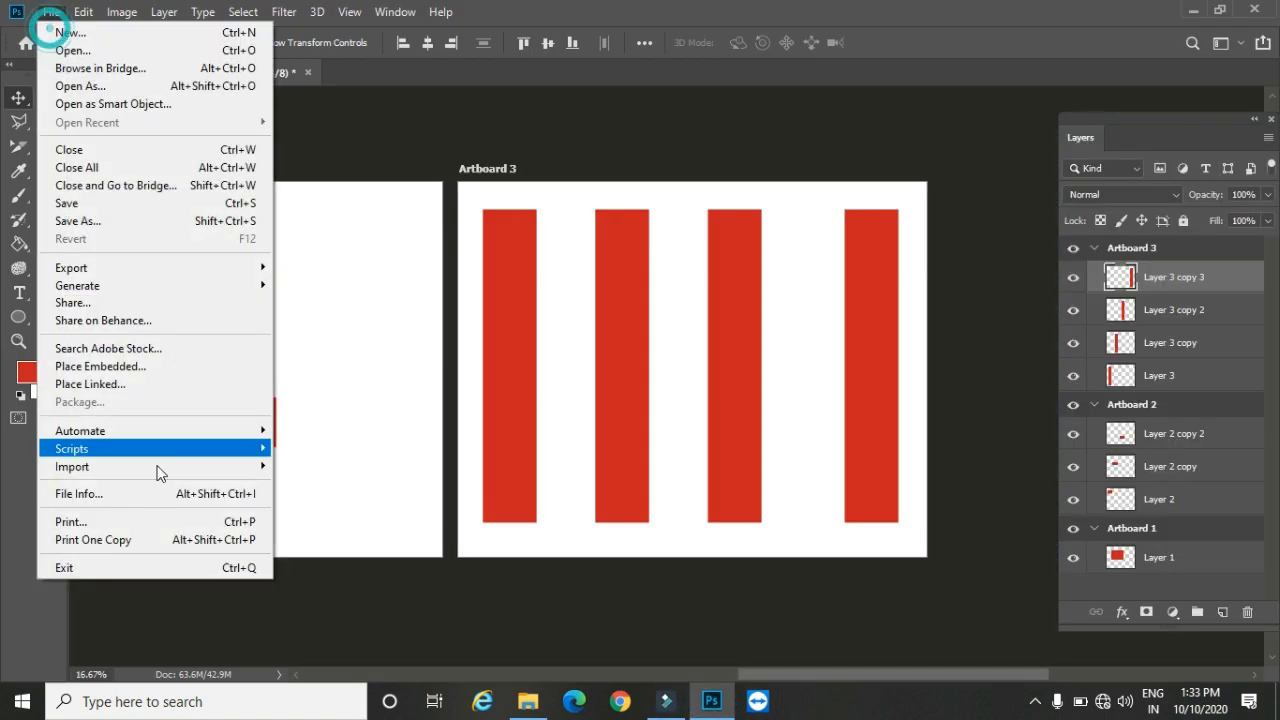
pyautogui.click(205, 267)
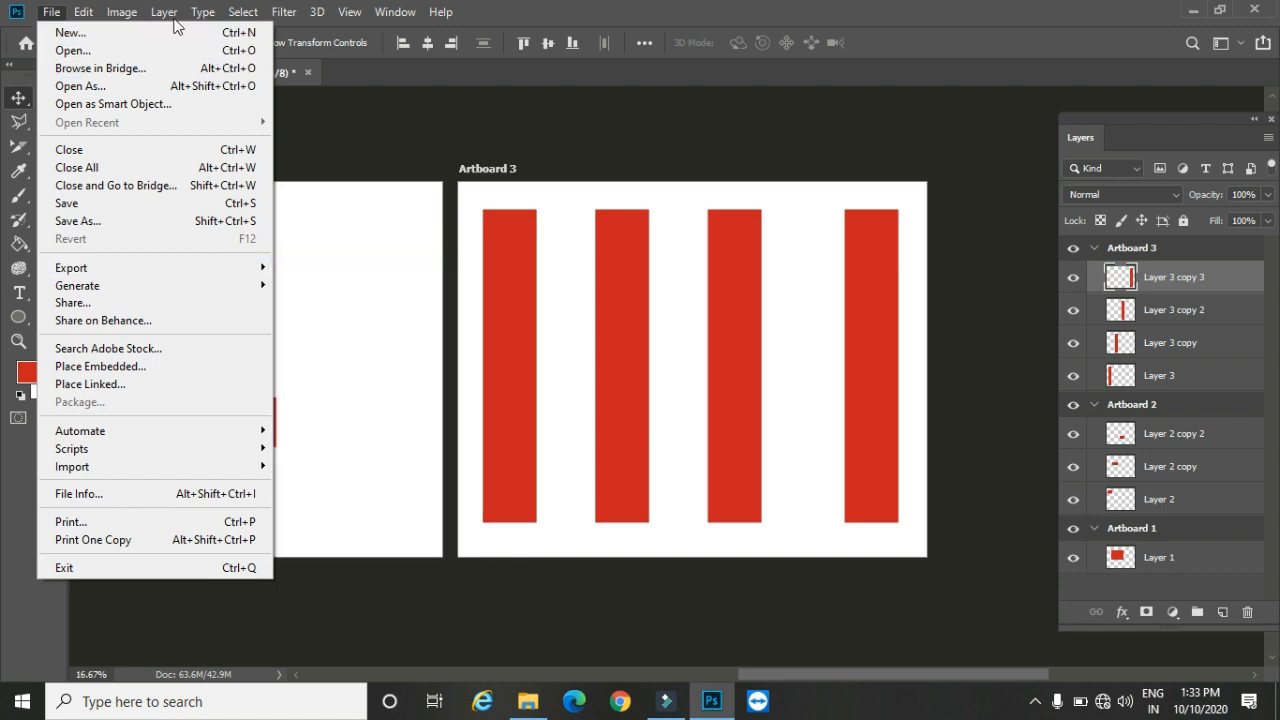
pyautogui.moveTo(164, 12)
pyautogui.moveTo(216, 30)
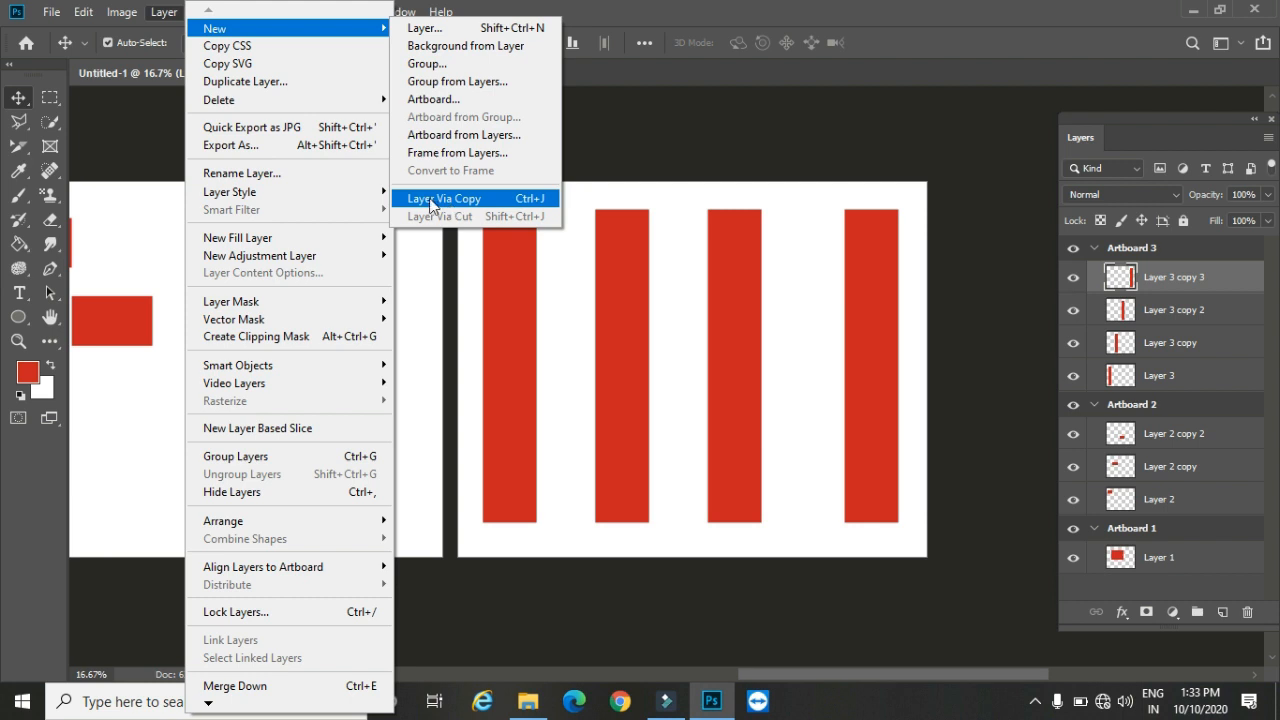
pyautogui.click(151, 84)
# Step: Close the artboard document without saving and open the image 16-164383_full-hd-wallpaper-1080p-free-download-beautiful-wallpapers.jpg from the Desktop folder
pyautogui.click(307, 73)
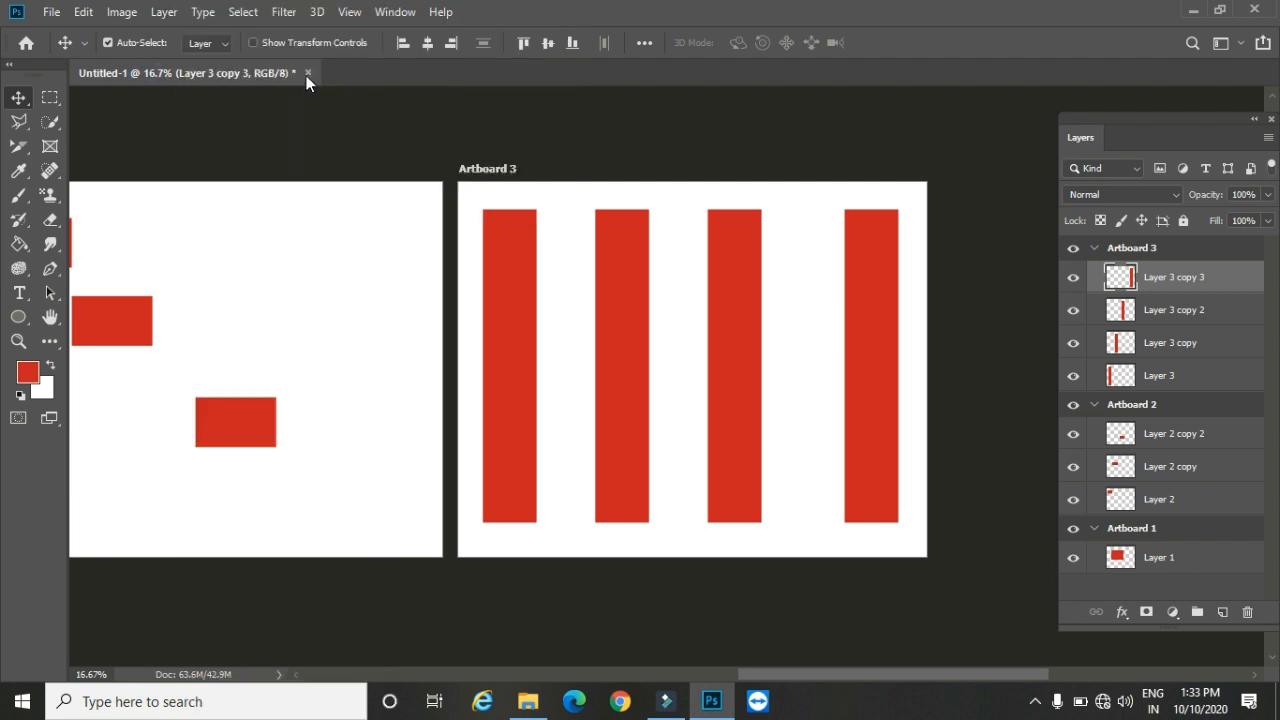
pyautogui.click(623, 274)
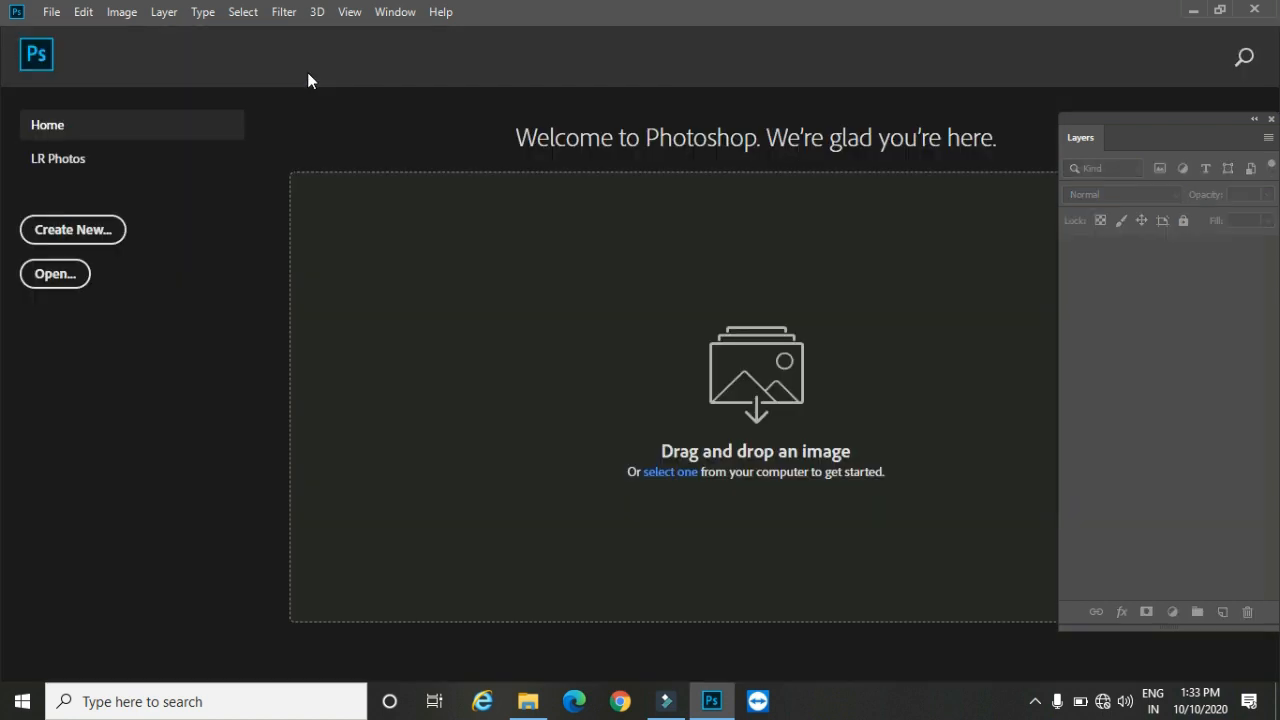
pyautogui.click(50, 14)
pyautogui.click(72, 50)
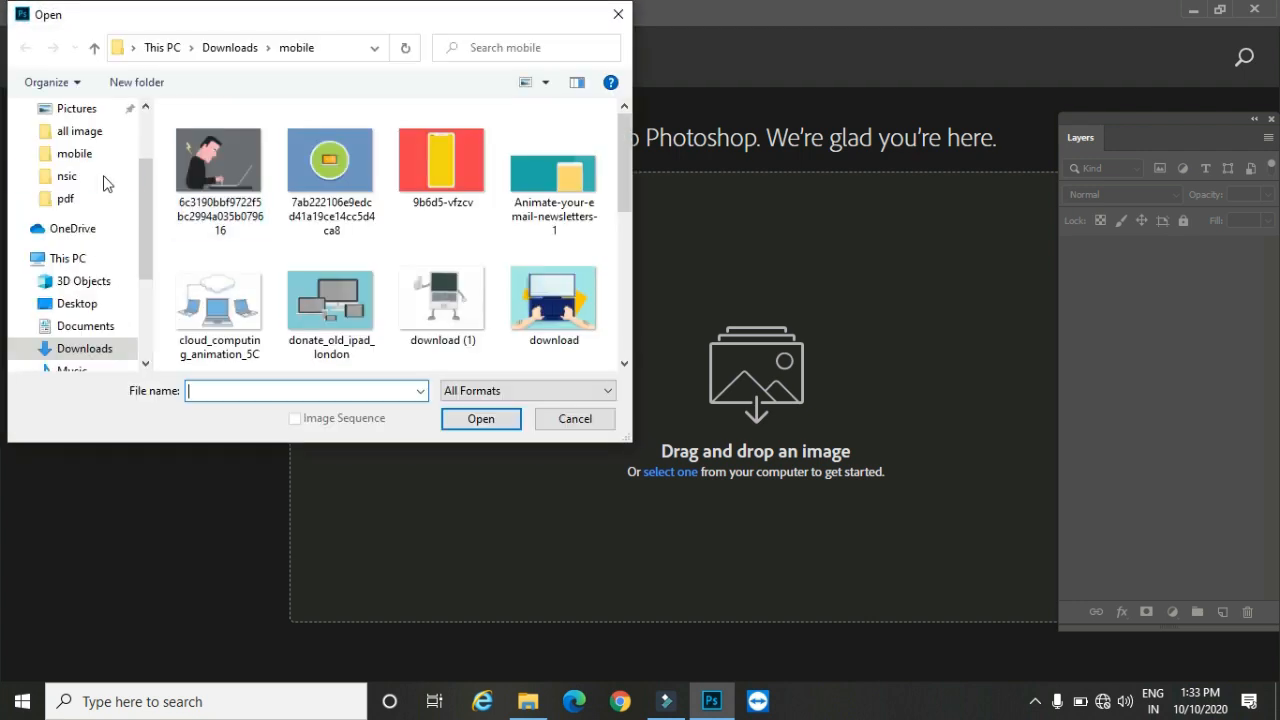
pyautogui.click(79, 305)
pyautogui.click(333, 170)
pyautogui.click(484, 419)
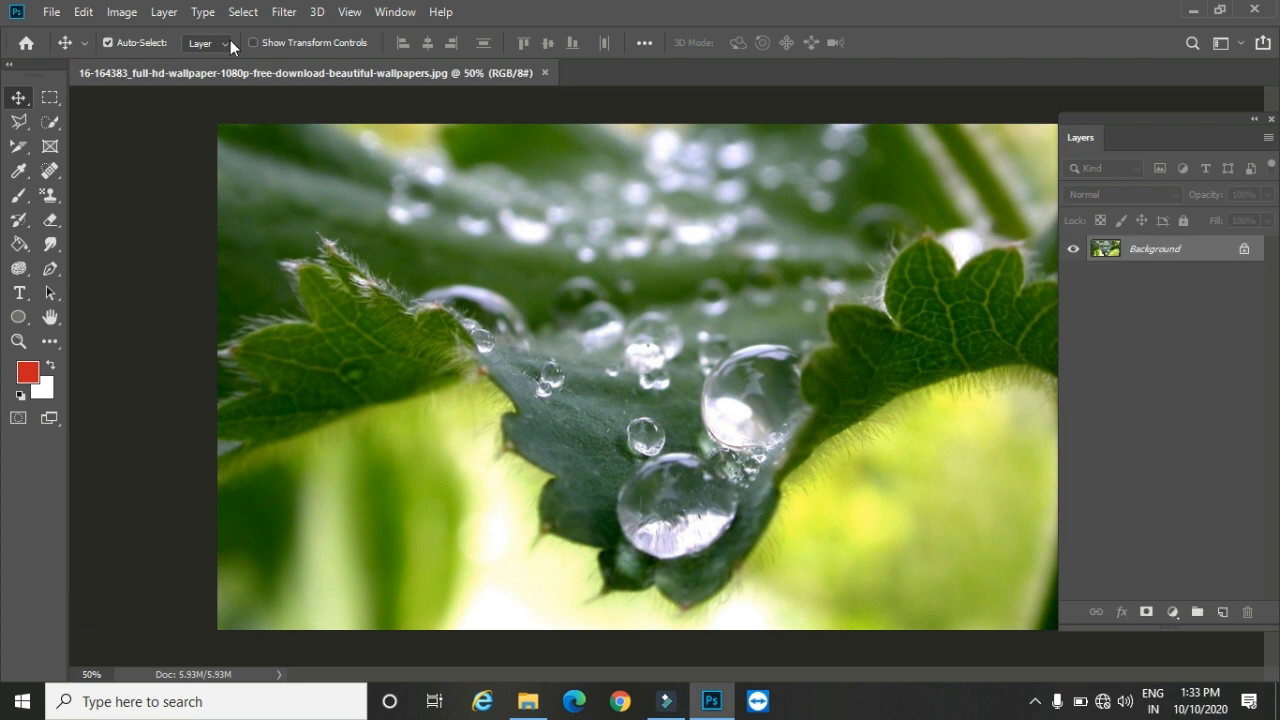
# Step: Create a new layer from the Background with the Layer Via Copy command
pyautogui.click(164, 12)
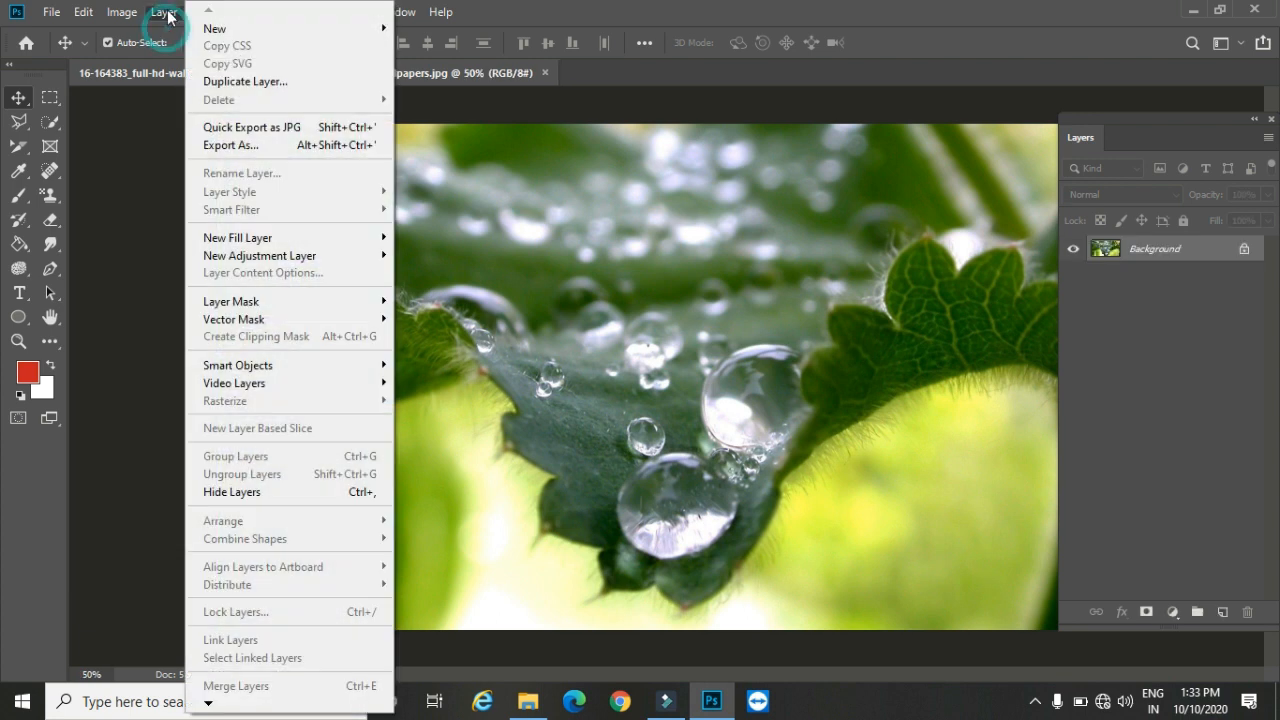
pyautogui.click(255, 29)
pyautogui.click(416, 195)
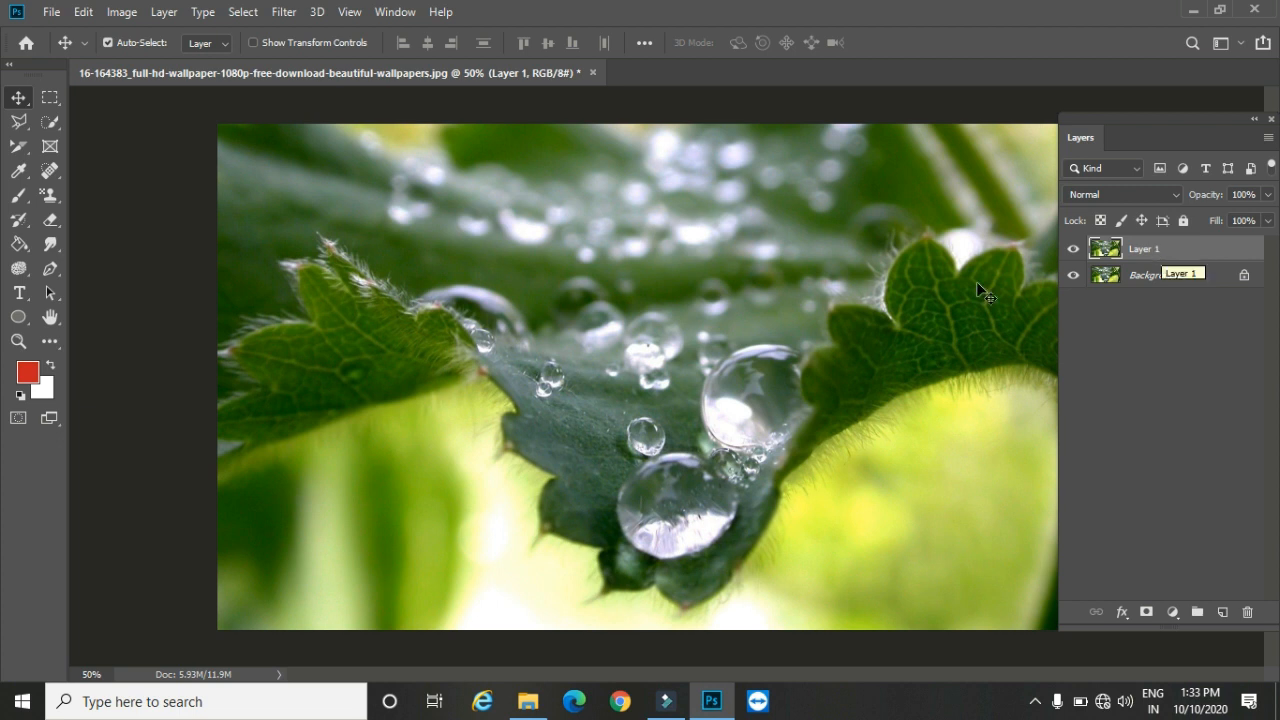
# Step: Duplicate Layer 1 within the same document with the Duplicate Layer command, naming the copy with a first name
pyautogui.click(164, 12)
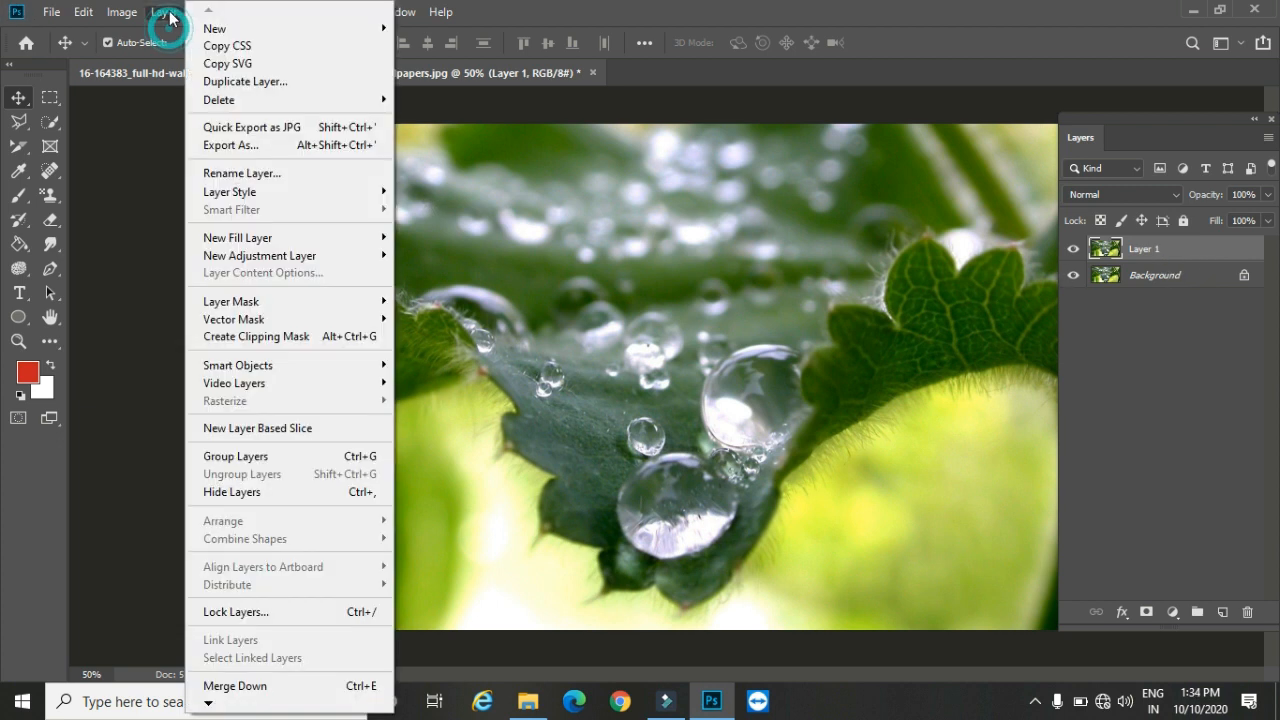
pyautogui.click(262, 81)
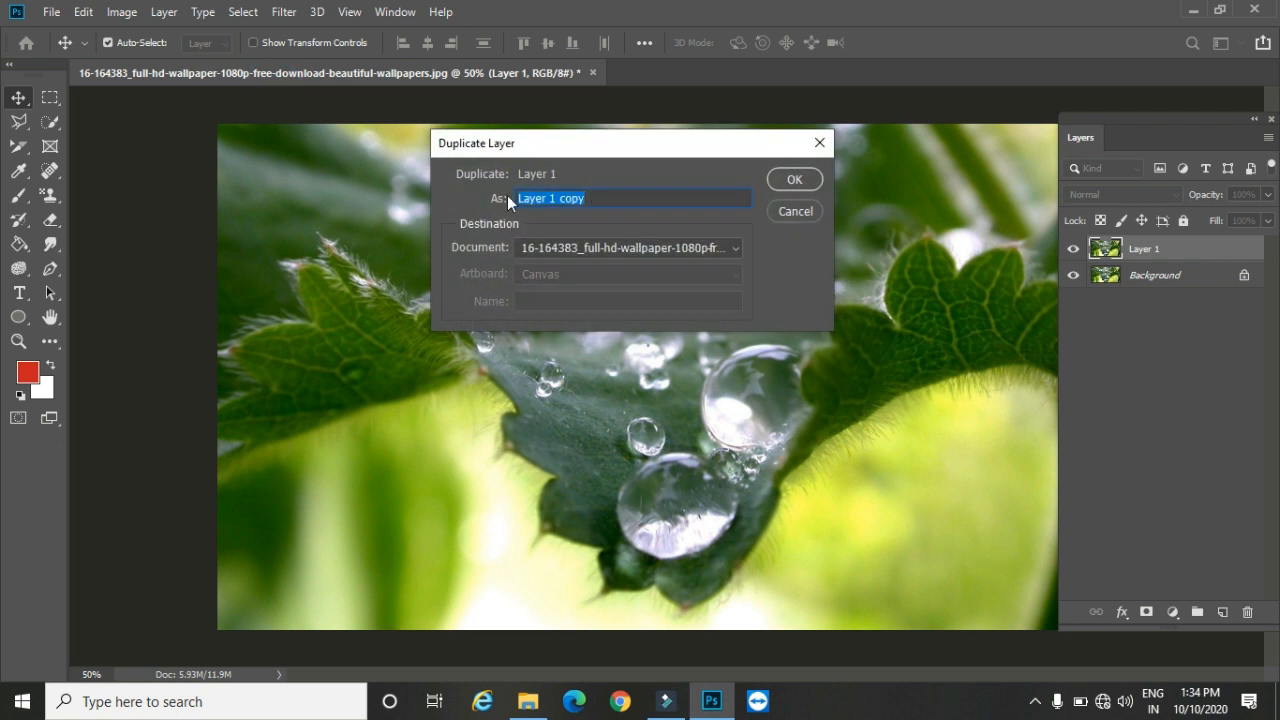
pyautogui.press('BackSpace')
pyautogui.click(794, 180)
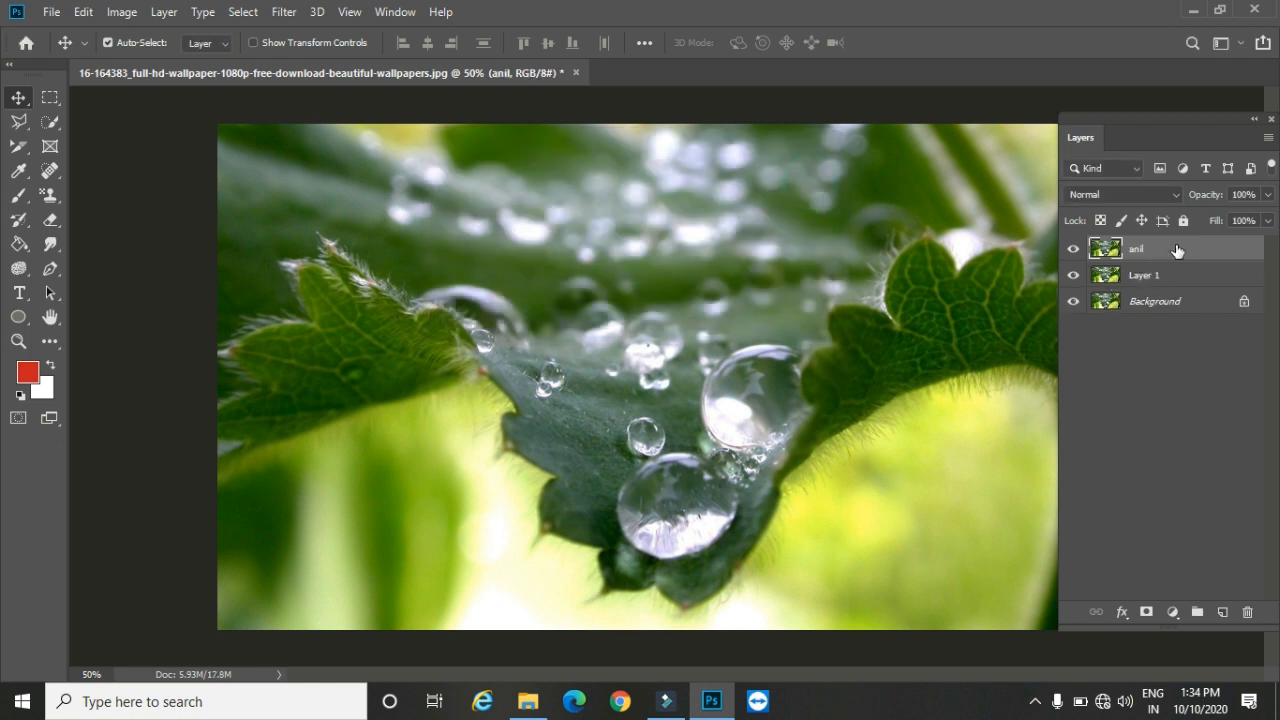
# Step: Duplicate the topmost layer into a new document and compare that document with the original wallpaper document
pyautogui.click(172, 16)
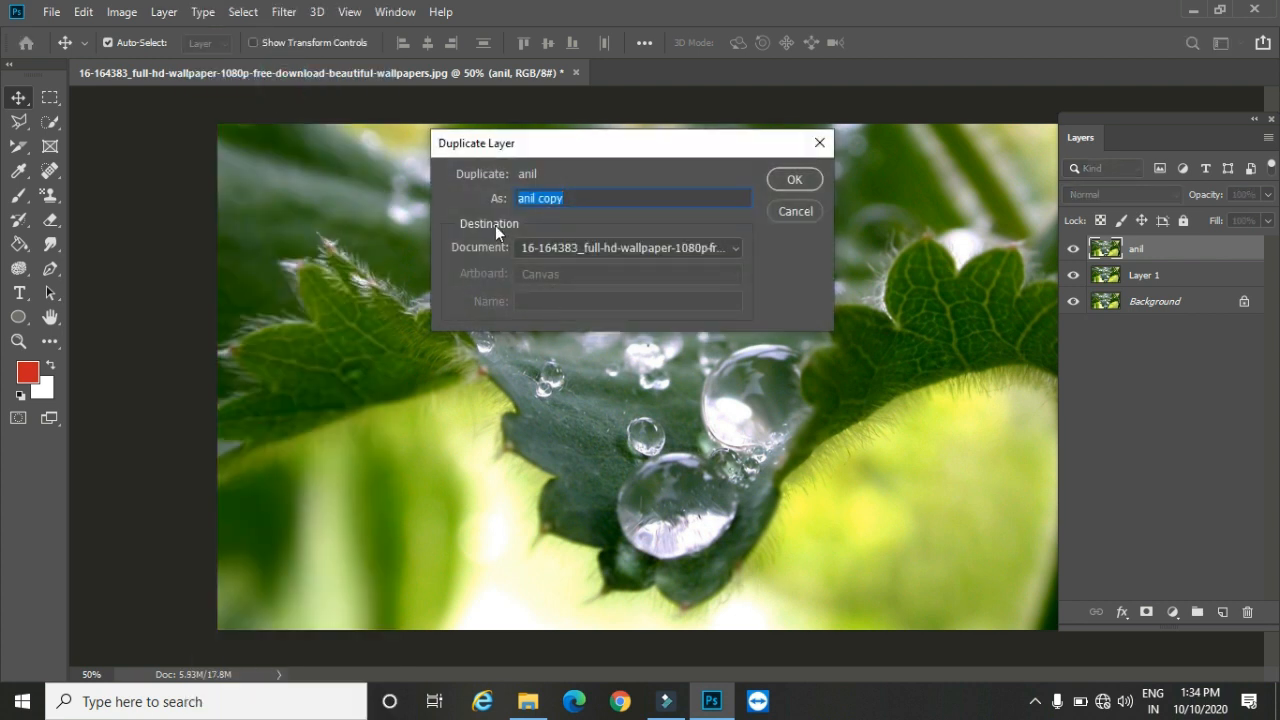
pyautogui.click(551, 257)
pyautogui.click(546, 277)
pyautogui.click(793, 181)
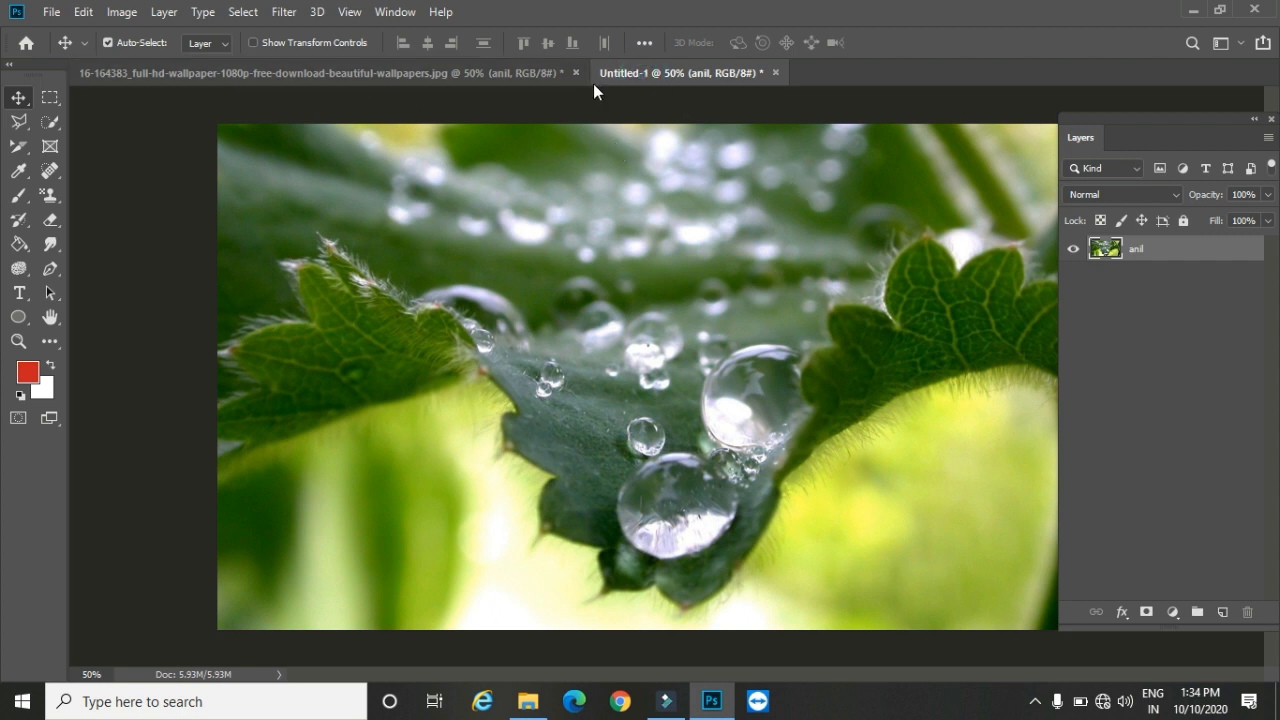
pyautogui.click(462, 74)
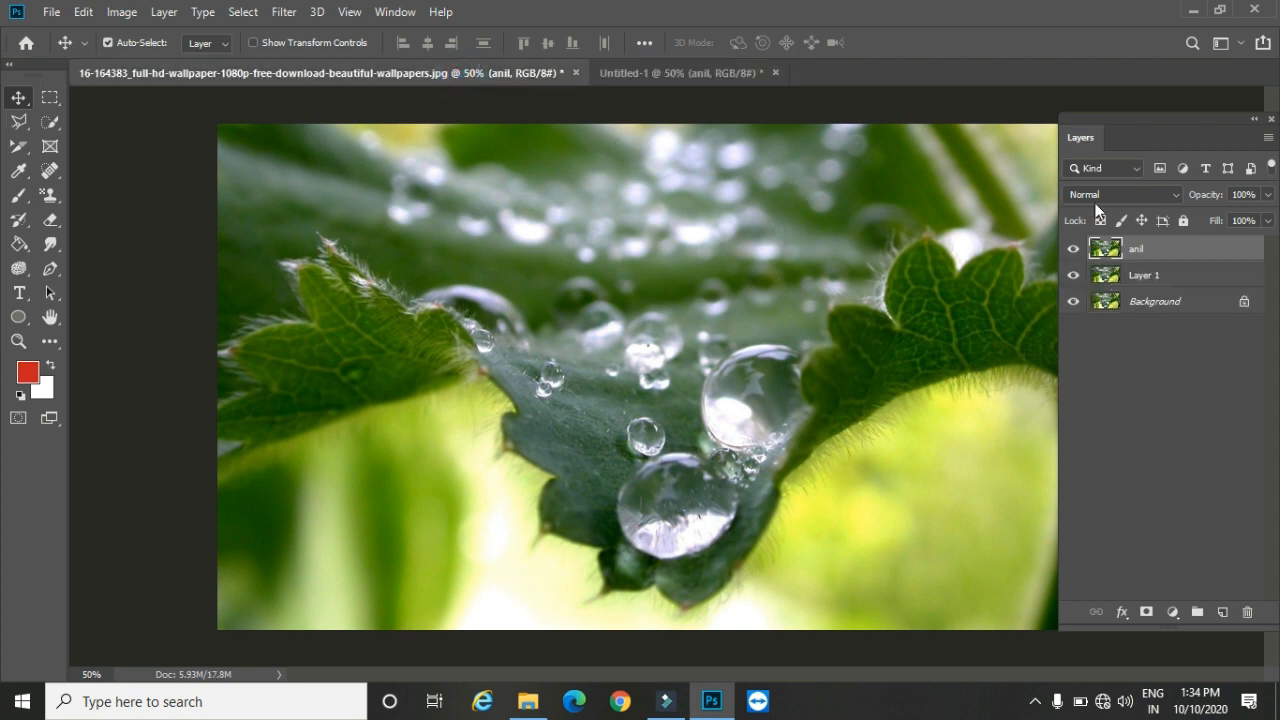
pyautogui.click(668, 74)
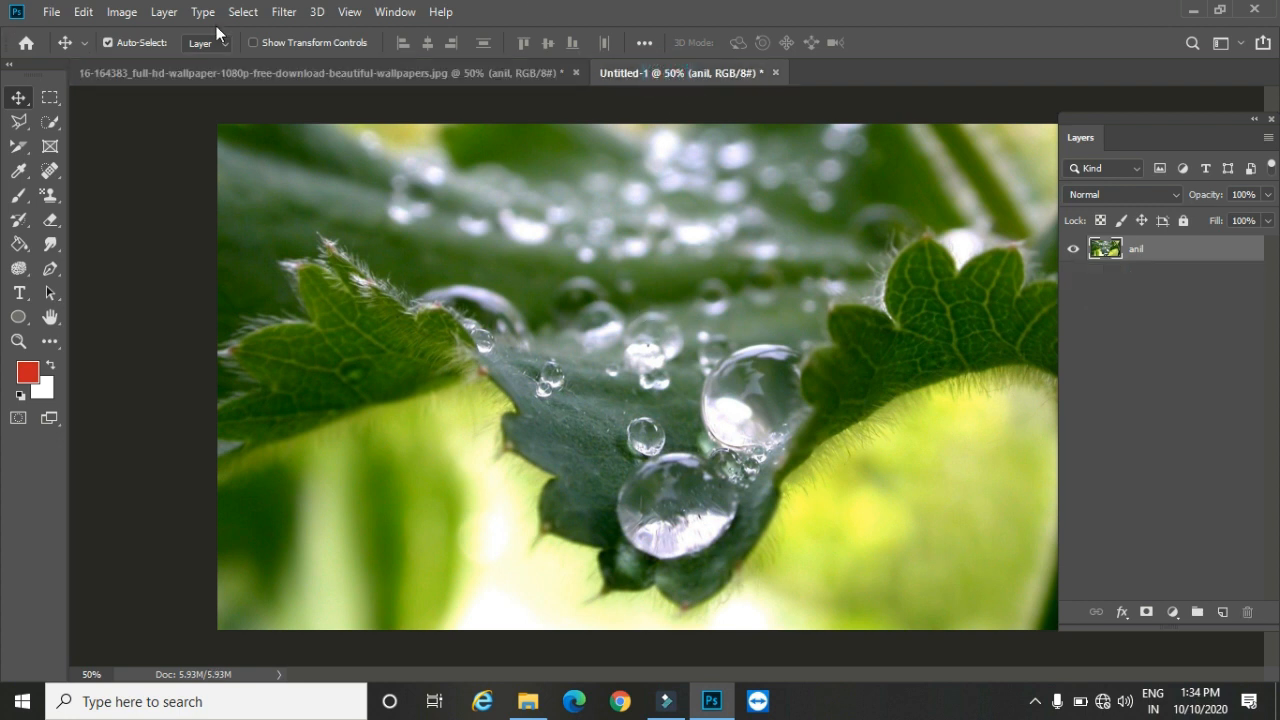
pyautogui.click(164, 12)
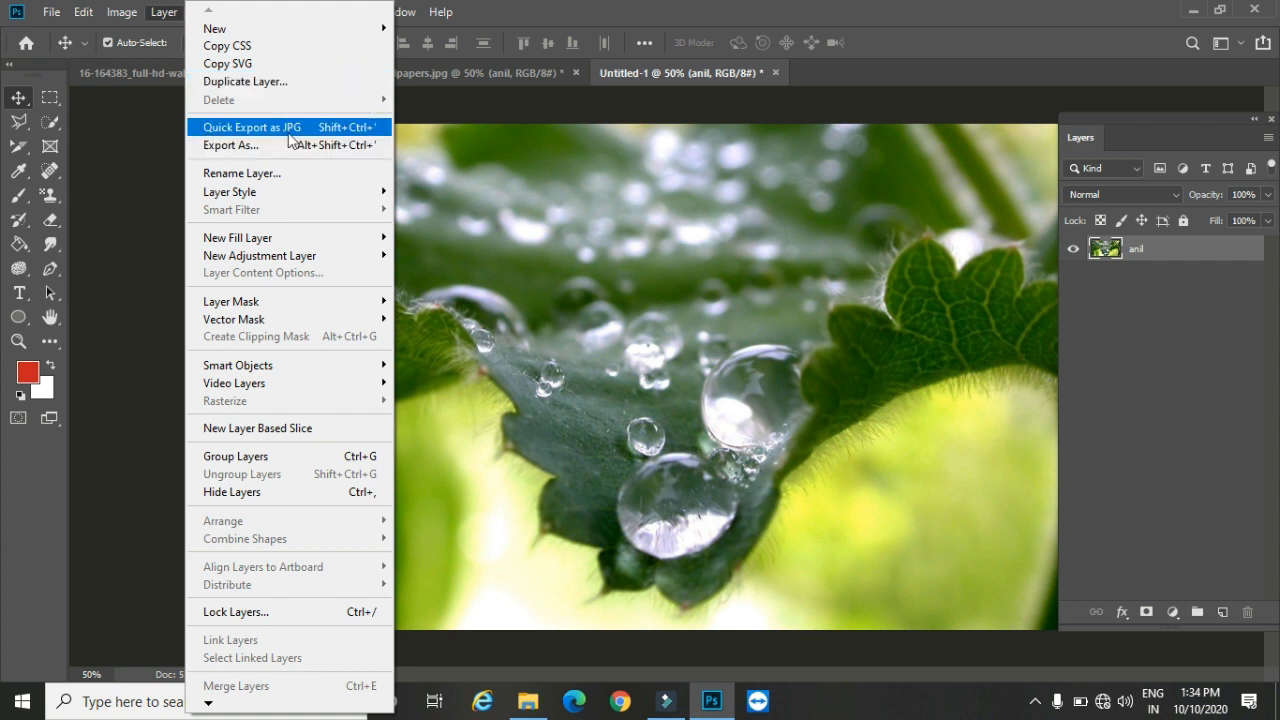
pyautogui.moveTo(52, 14)
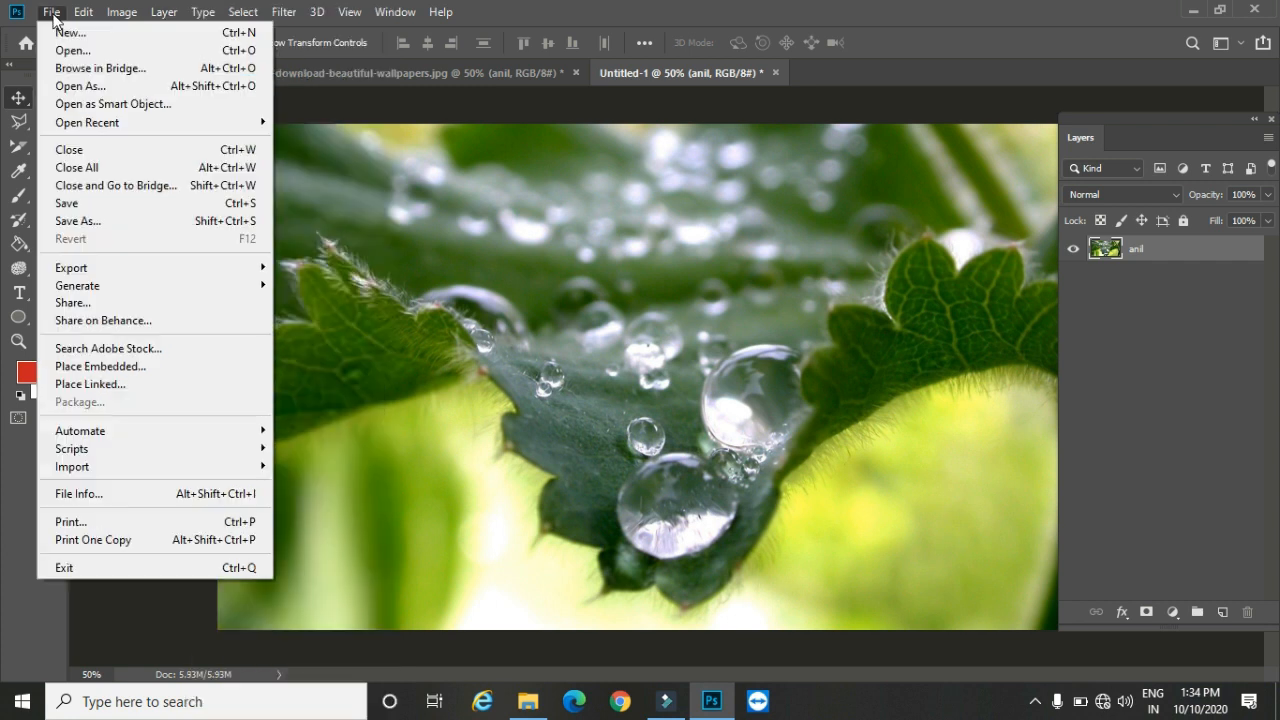
pyautogui.moveTo(190, 268)
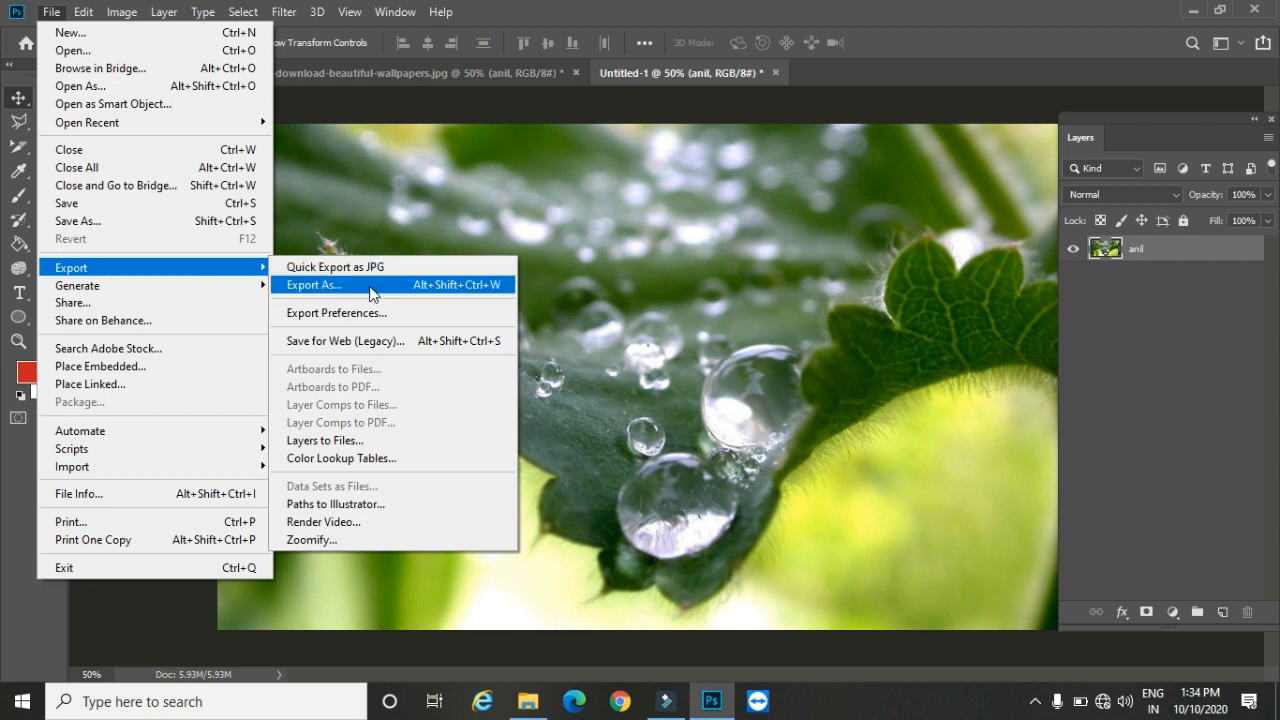
# Step: In the wallpaper document, shrink the topmost layer to about a quarter of its size and arrange it with three duplicates across the canvas
pyautogui.click(450, 71)
pyautogui.click(450, 71)
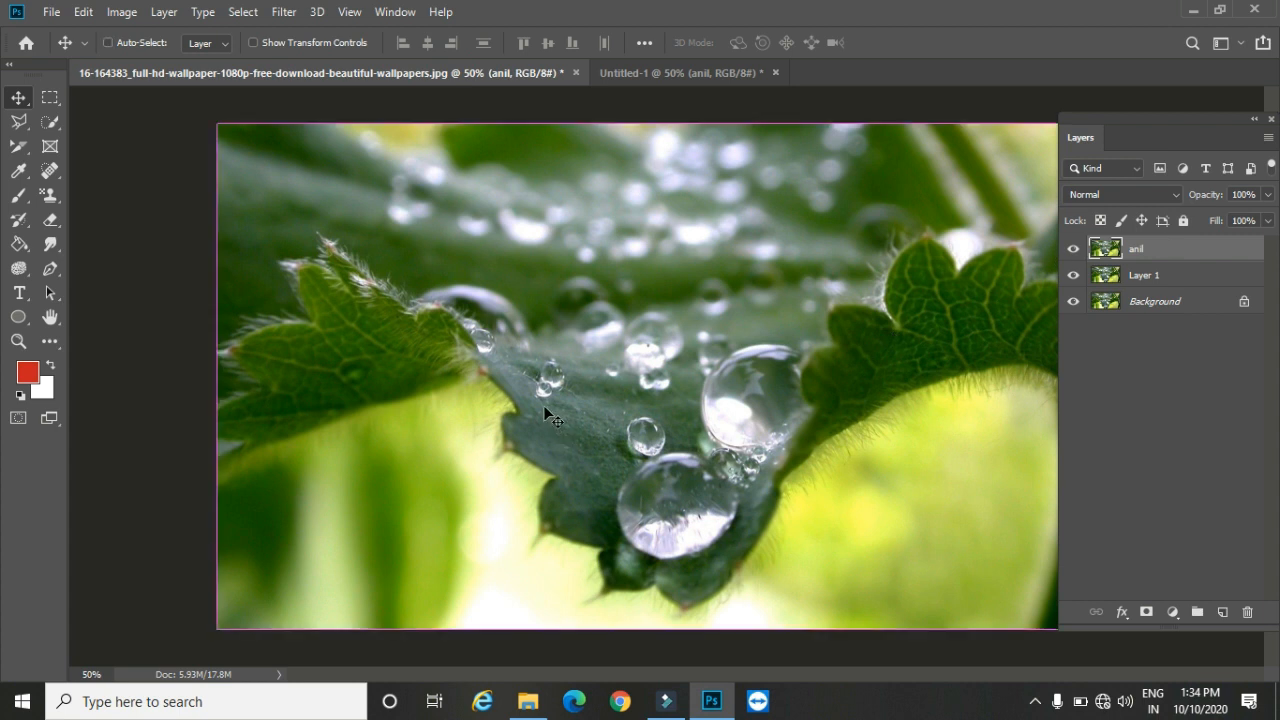
pyautogui.hotkey('ctrl', 't')
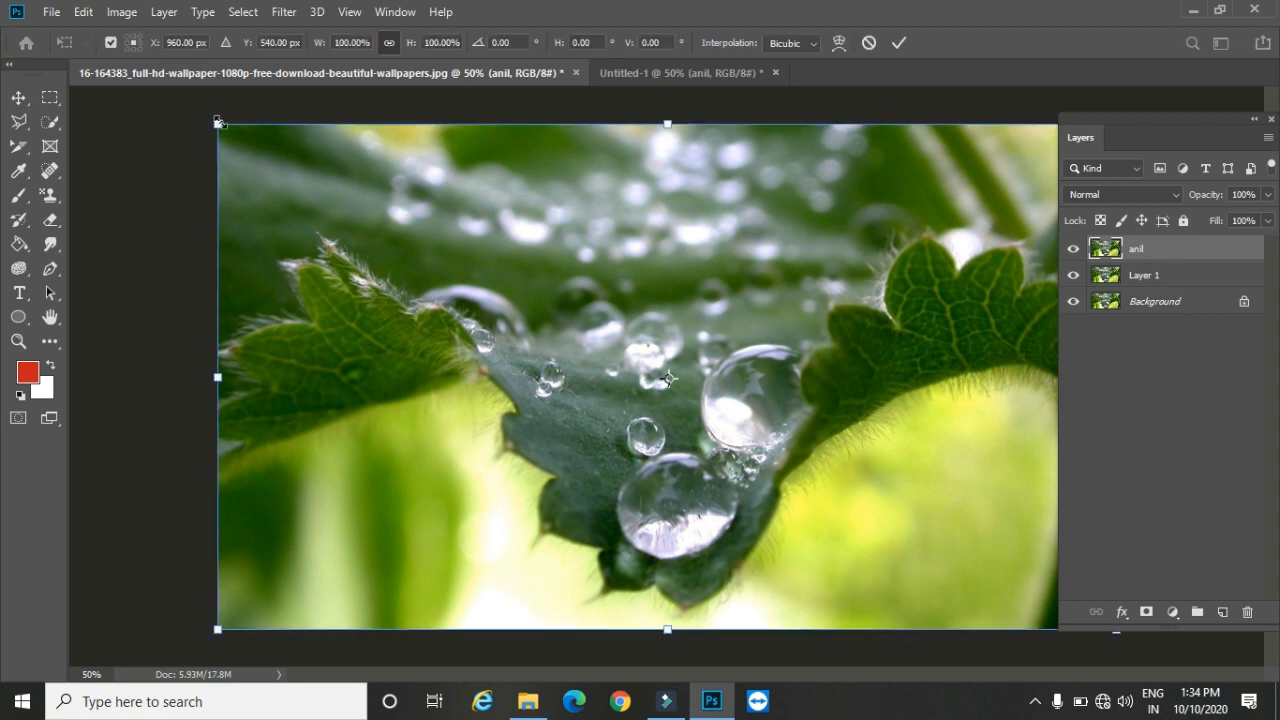
pyautogui.moveTo(220, 121); pyautogui.dragTo(883, 463)
pyautogui.moveTo(928, 505); pyautogui.dragTo(316, 250)
pyautogui.press('Return')
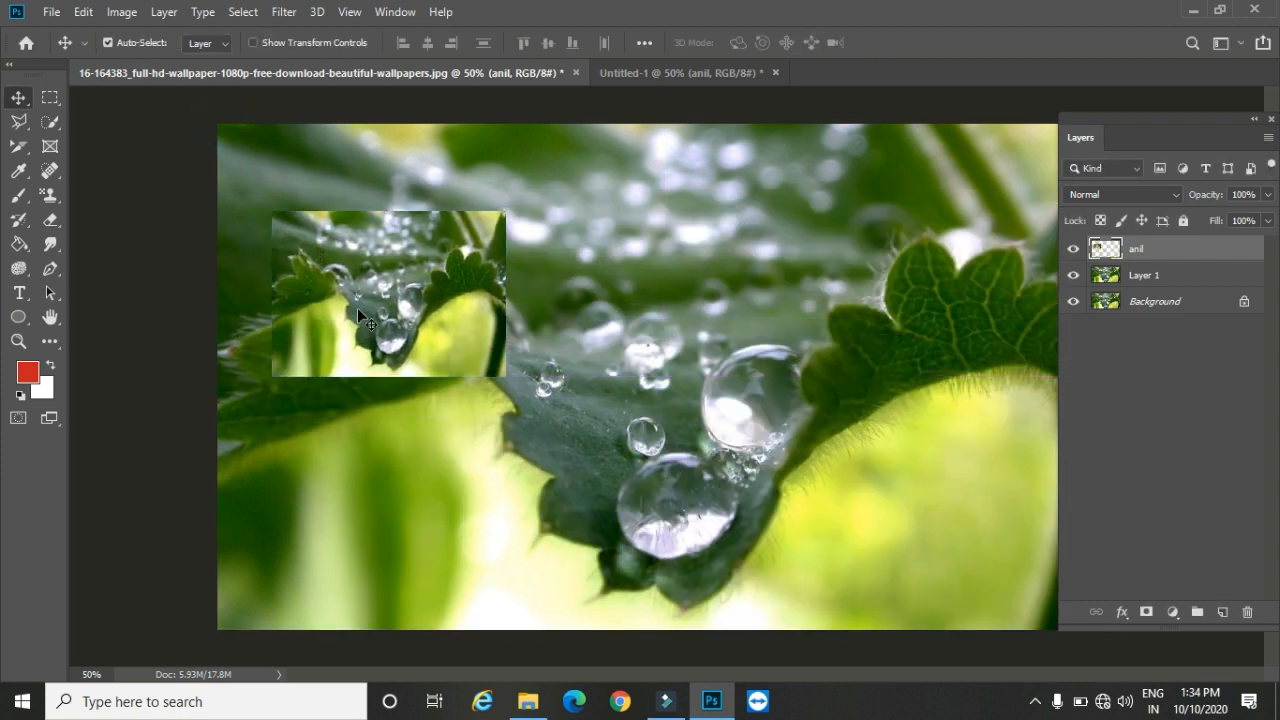
pyautogui.moveTo(380, 283); pyautogui.dragTo(850, 502)
# Step: Quick-export the whole wallpaper document as a JPG to the Desktop folder with the file name 1, keeping the original image file
pyautogui.click(62, 12)
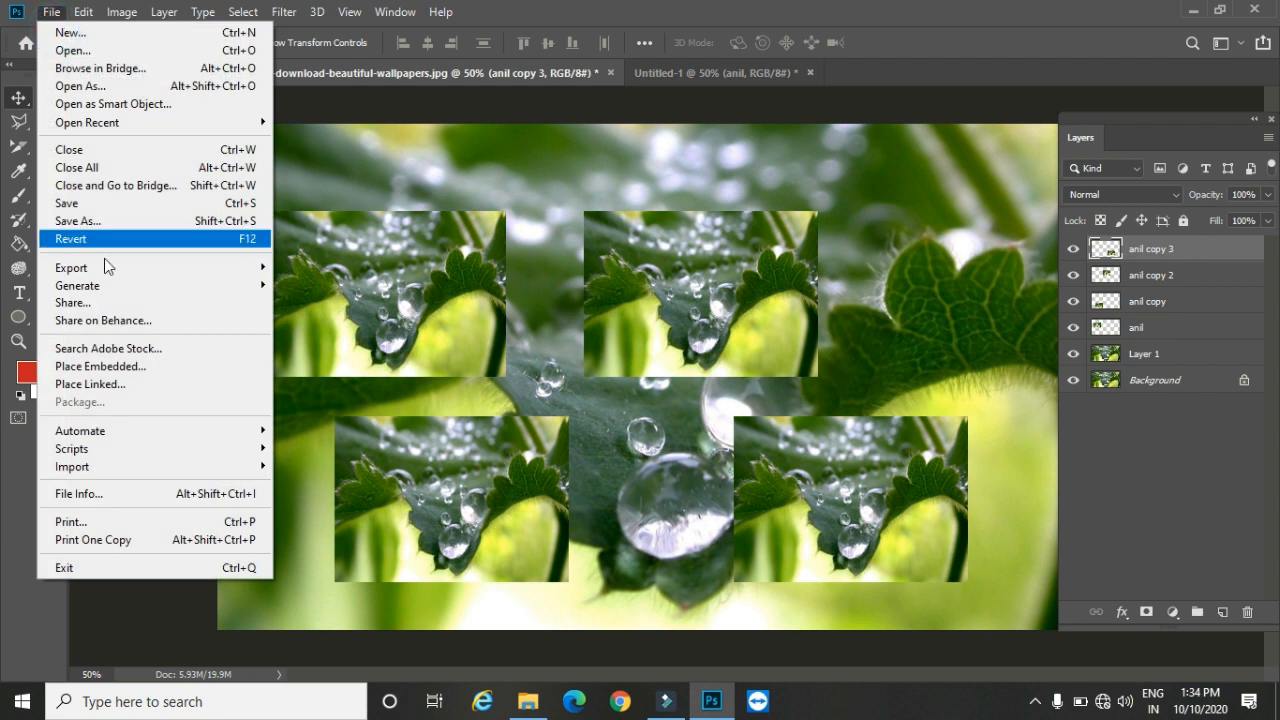
pyautogui.moveTo(193, 275)
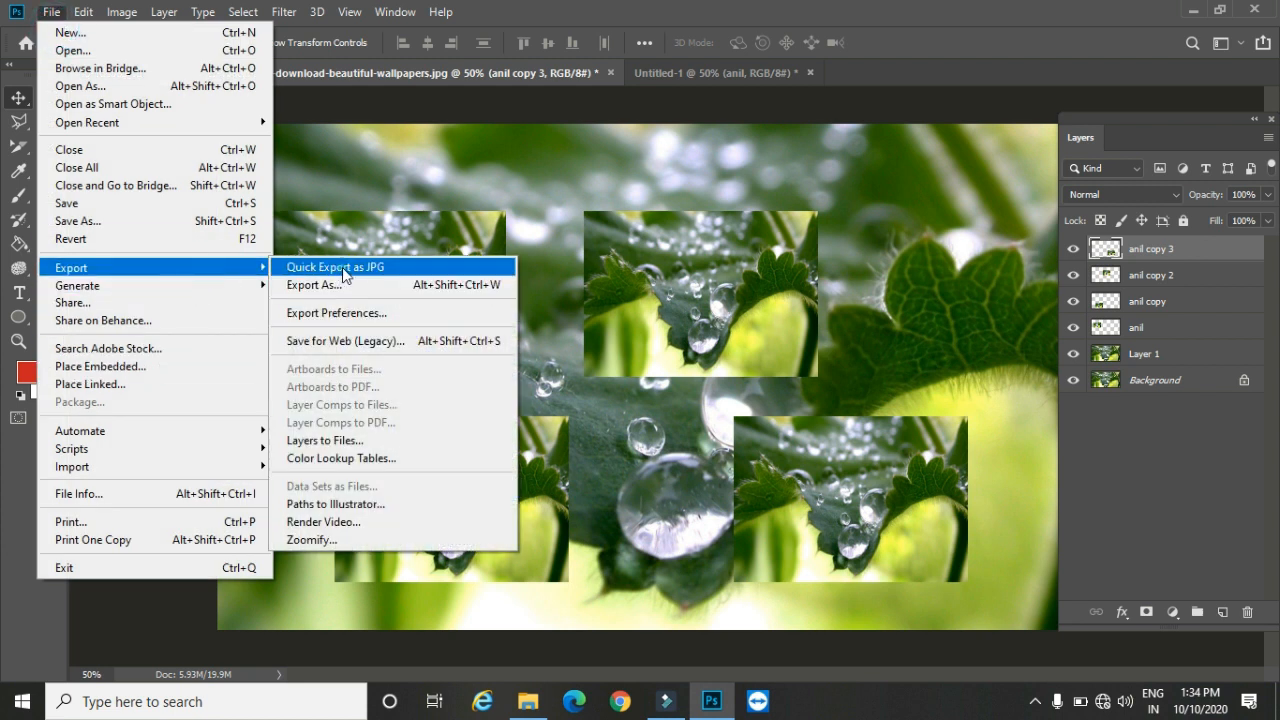
pyautogui.click(340, 267)
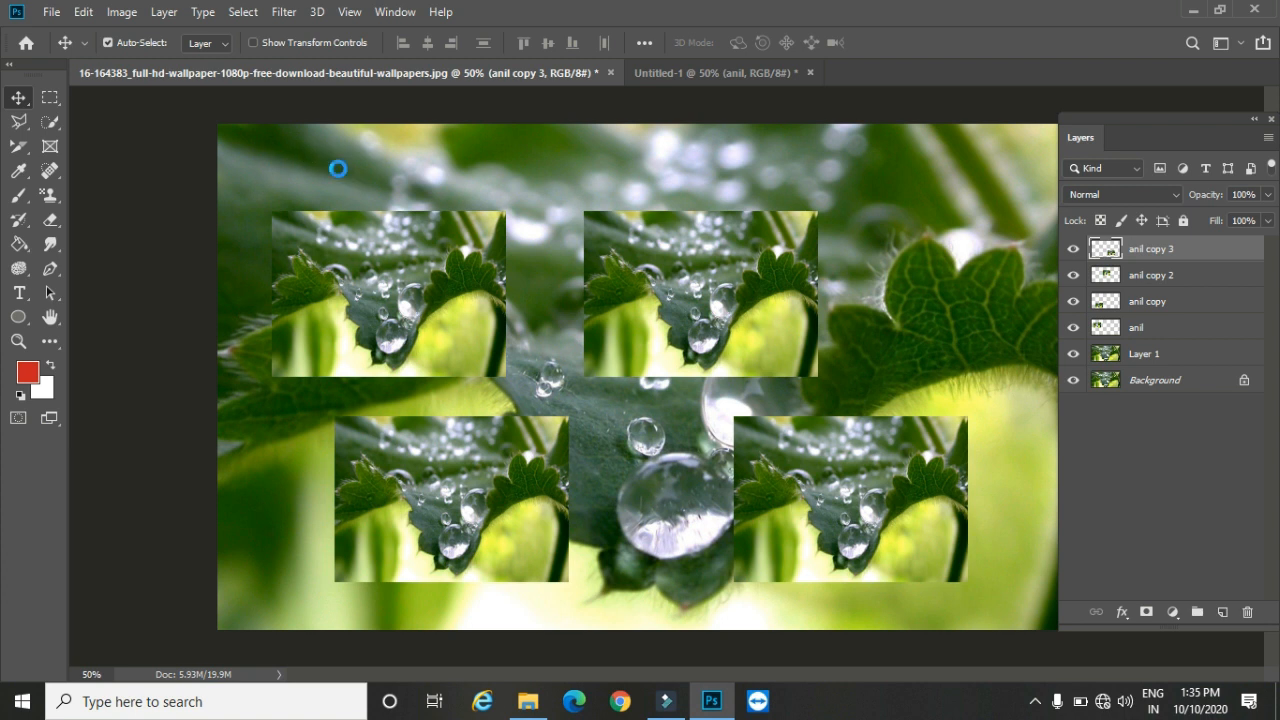
pyautogui.hotkey('ctrl', 'shift', 's')
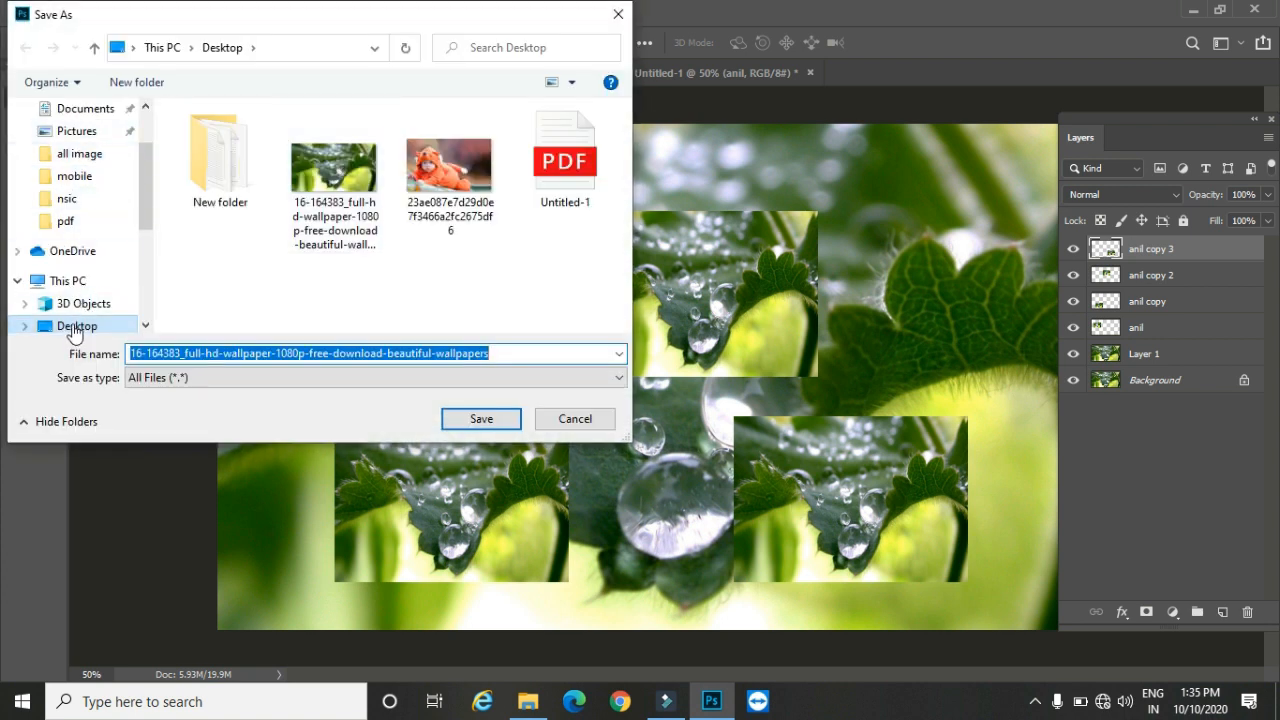
pyautogui.click(478, 420)
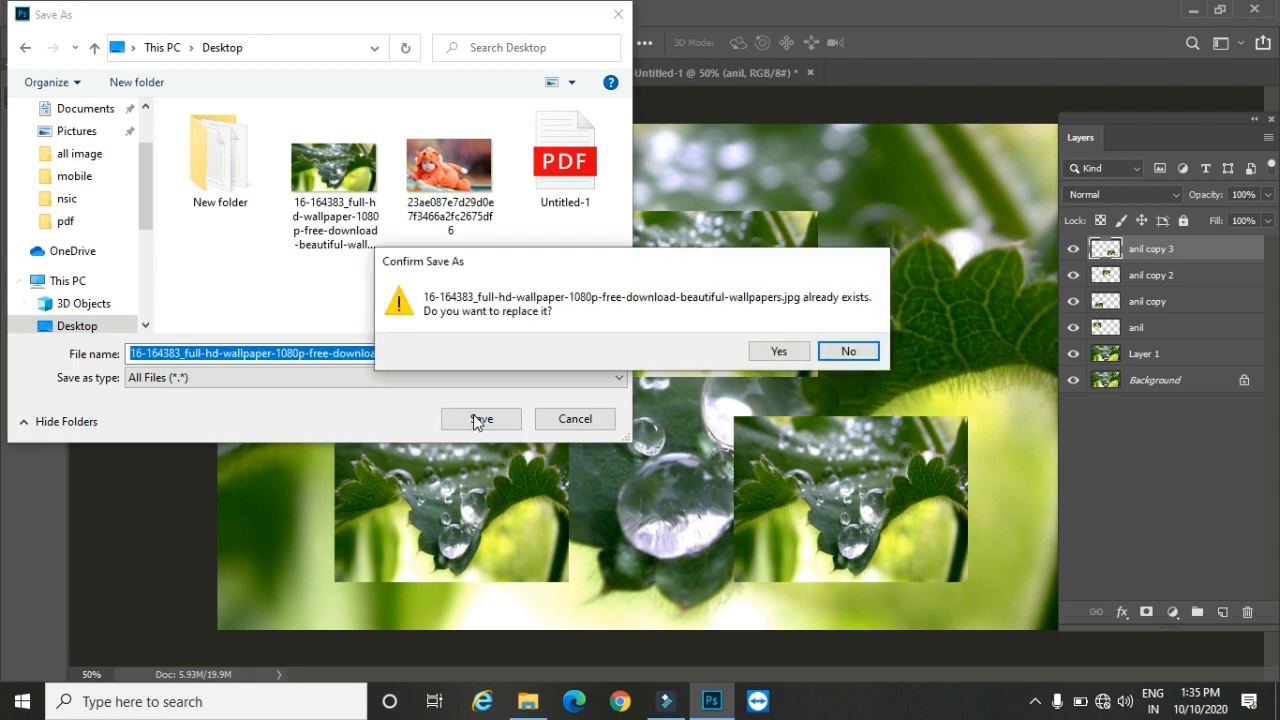
pyautogui.click(849, 351)
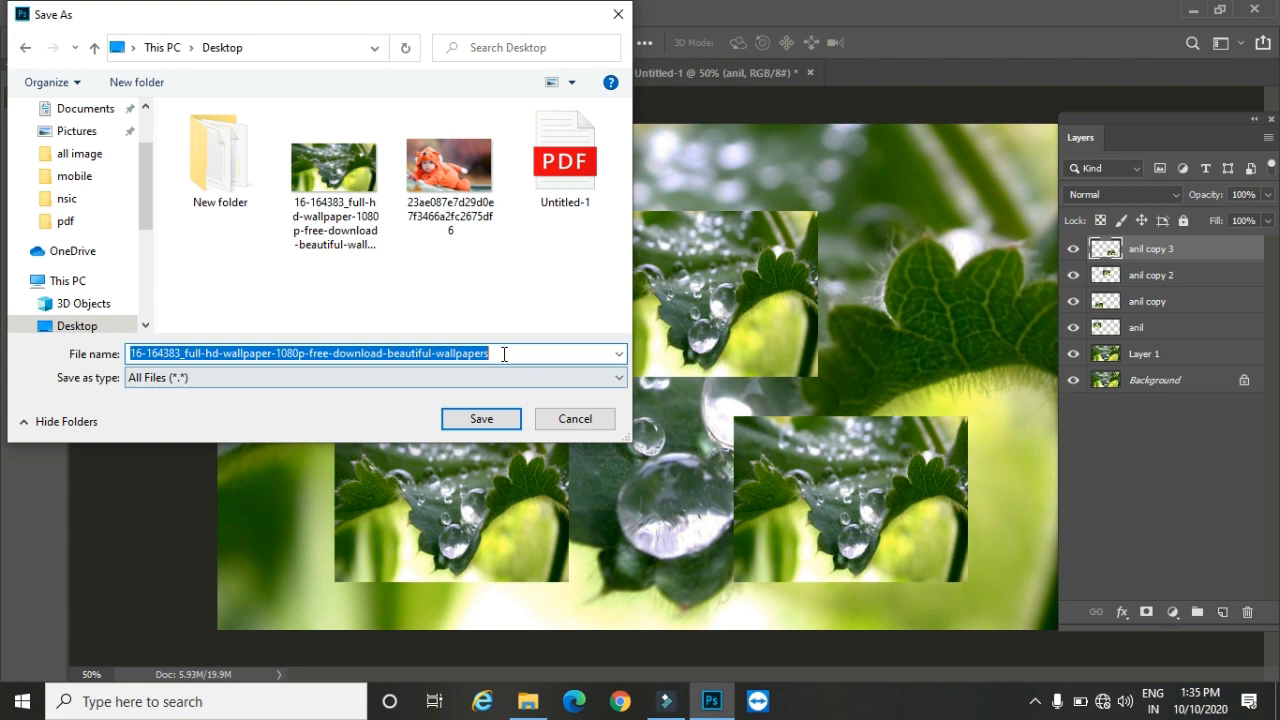
pyautogui.write('1')
pyautogui.click(370, 418)
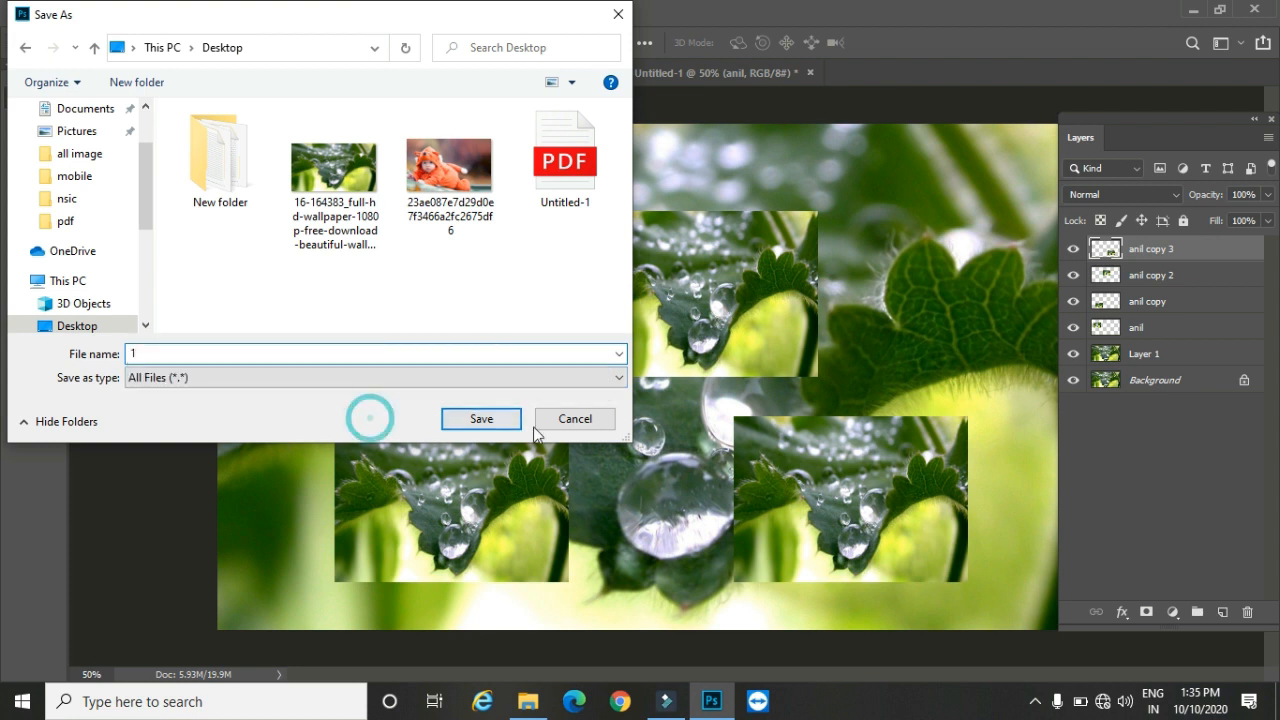
pyautogui.click(481, 418)
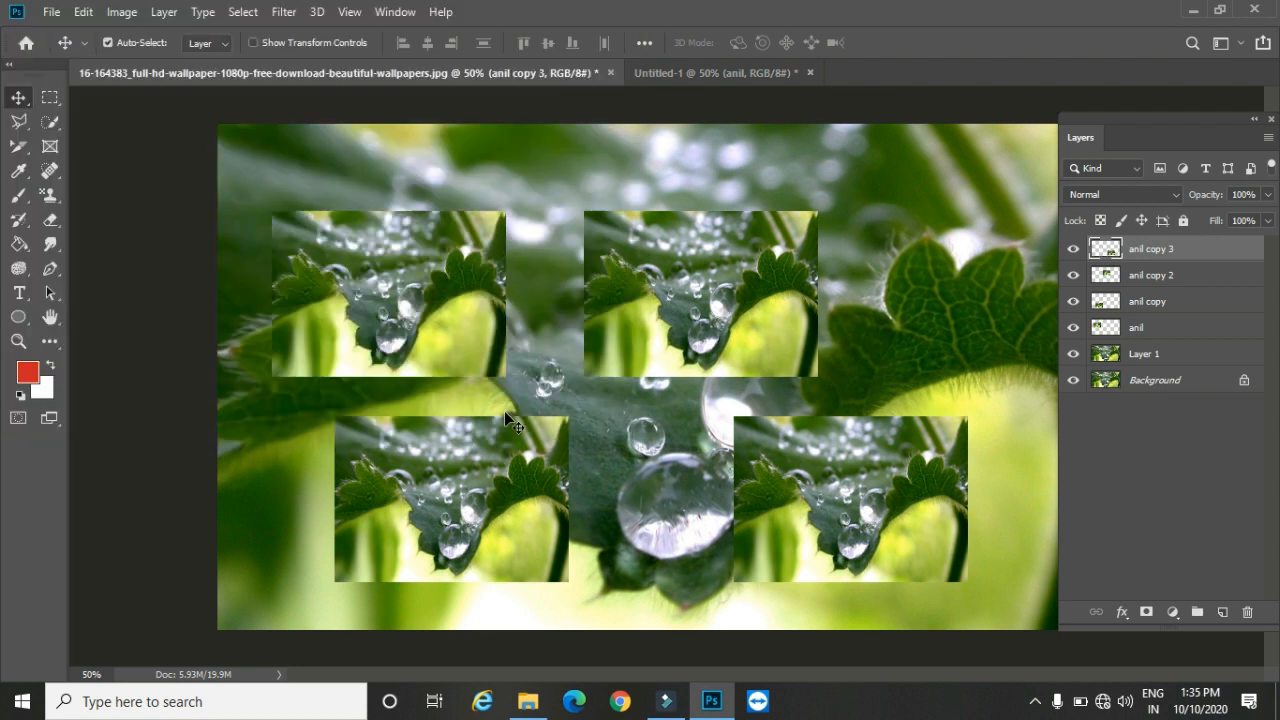
# Step: Switch to the desktop, view the exported 1.jpg in Internet Explorer, and return to Photoshop
pyautogui.click(1195, 10)
pyautogui.rightClick(323, 310)
pyautogui.click(374, 366)
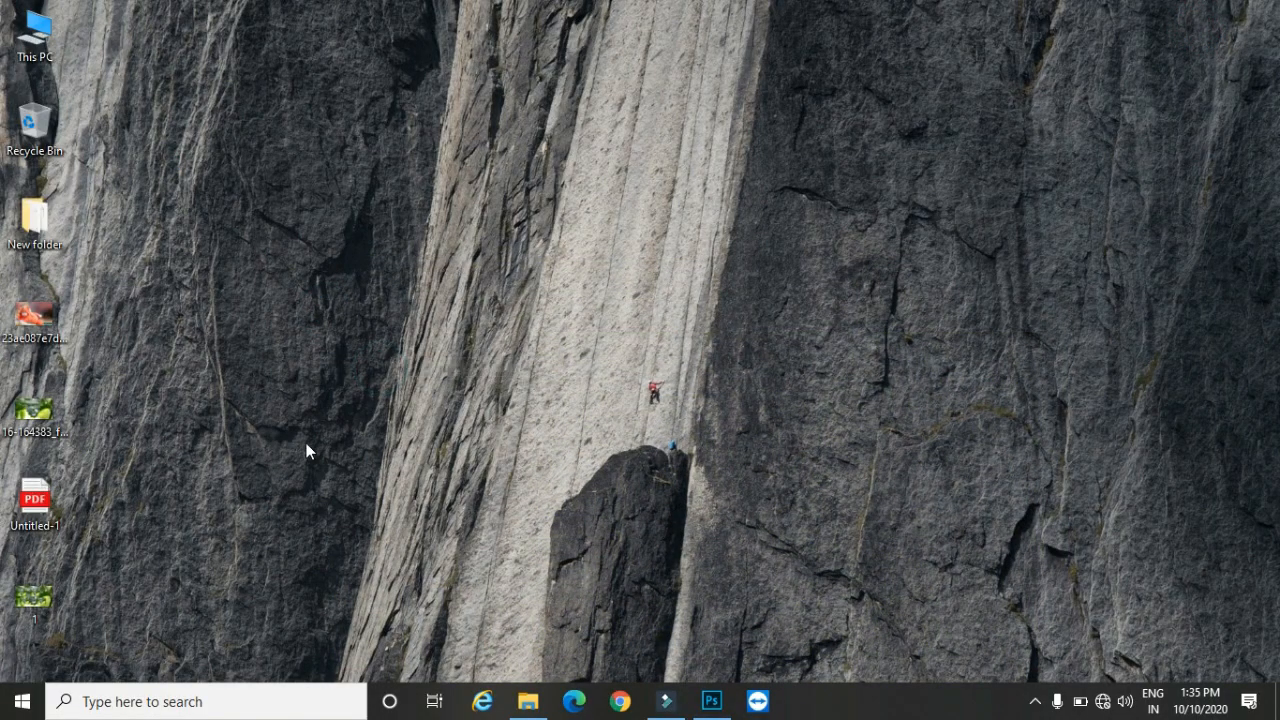
pyautogui.click(482, 701)
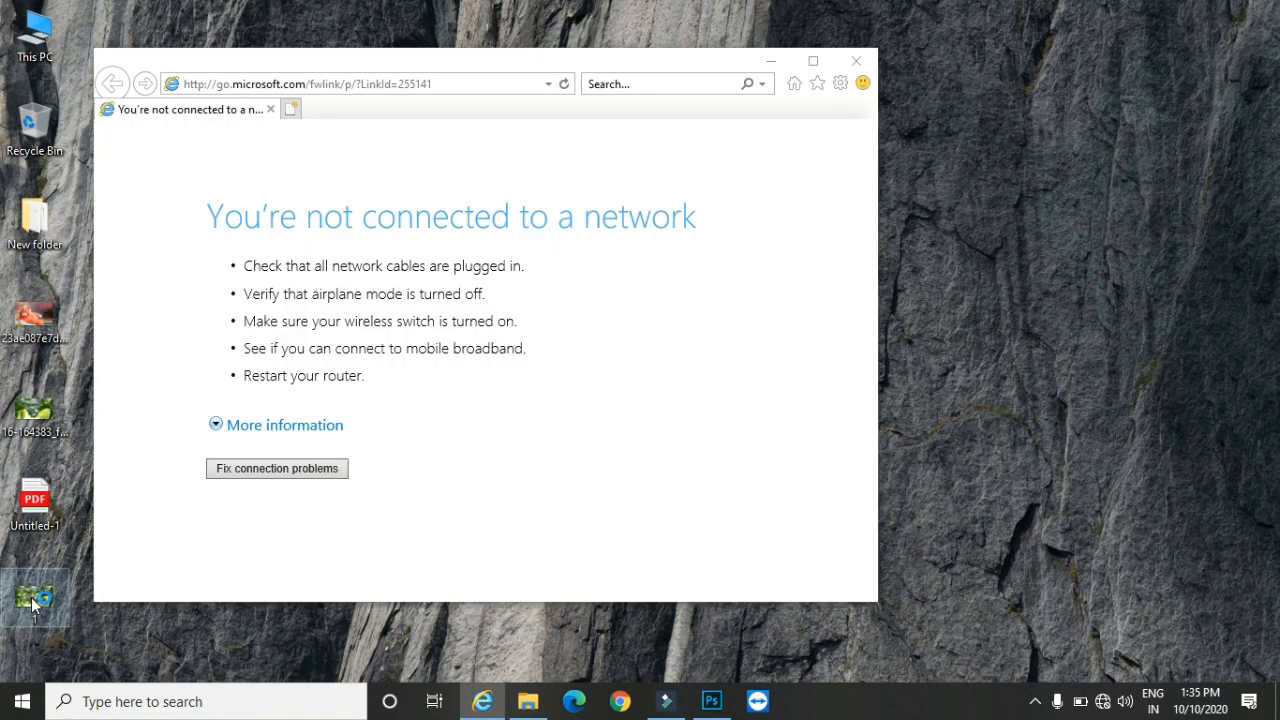
pyautogui.moveTo(394, 325); pyautogui.dragTo(394, 325)
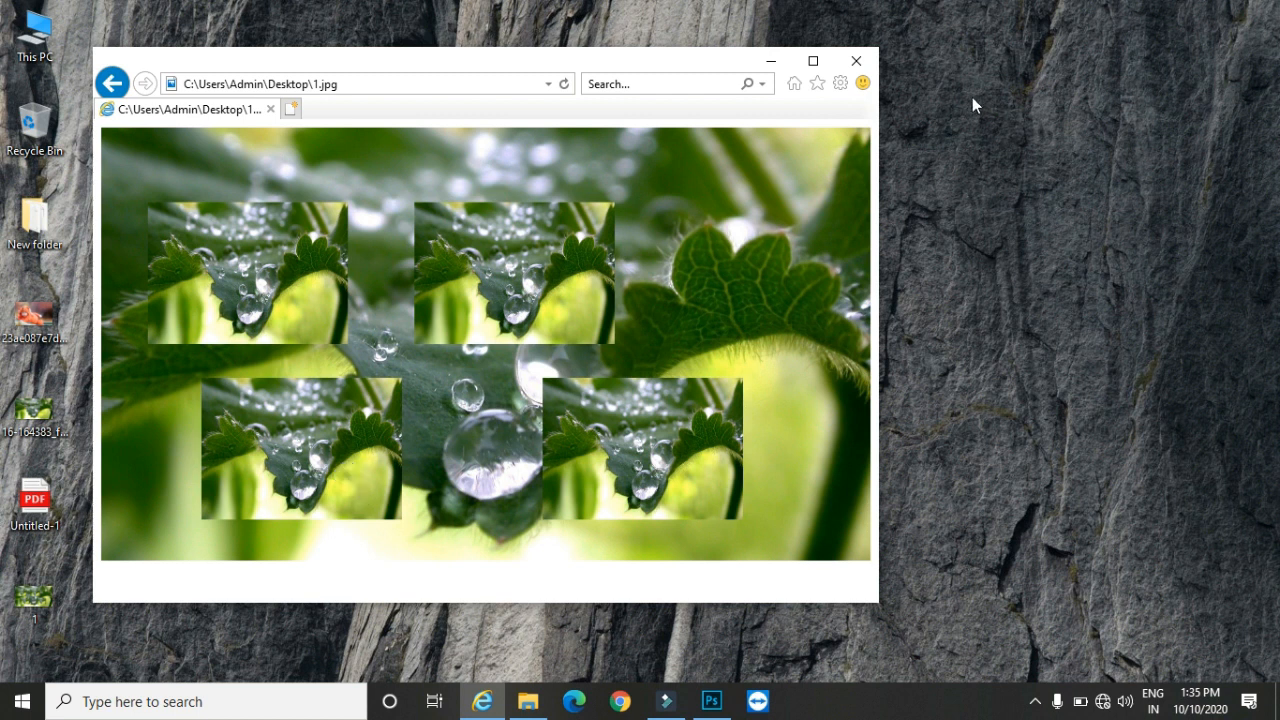
pyautogui.click(711, 701)
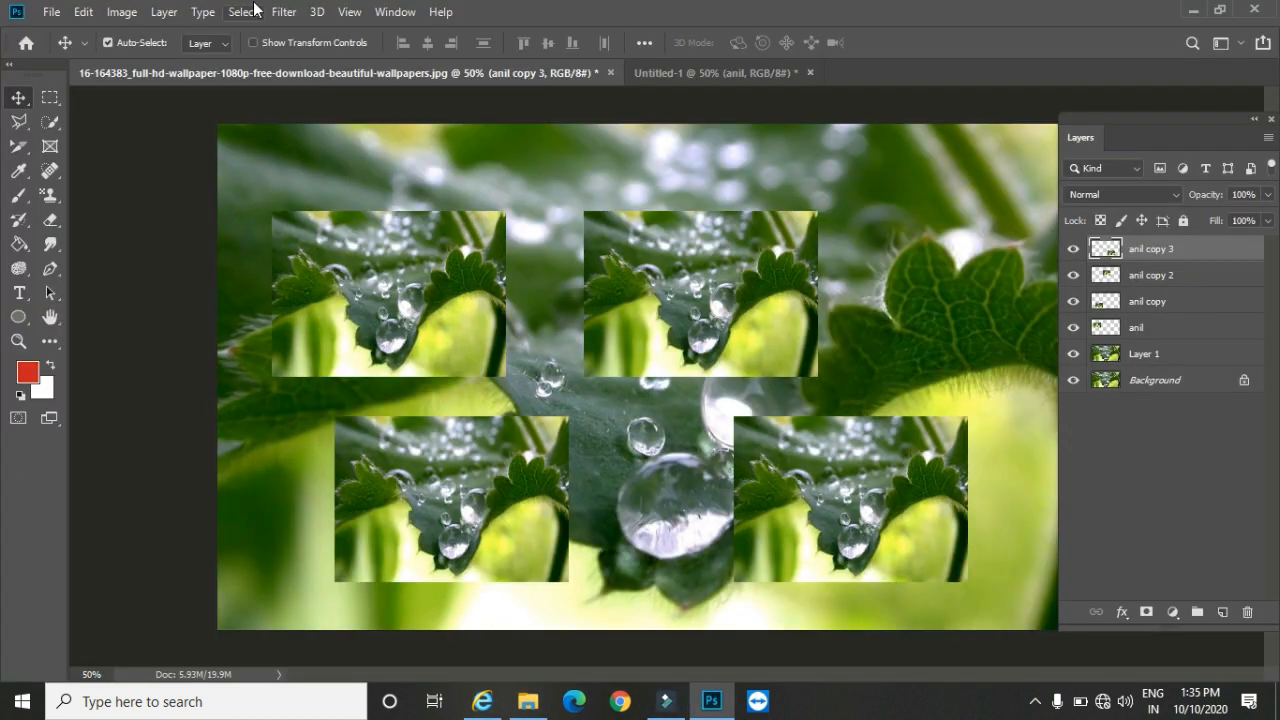
# Step: Toggle the topmost layer's visibility off and on, and quick-export only that layer as a JPG to the Desktop folder under its default name
pyautogui.click(1073, 249)
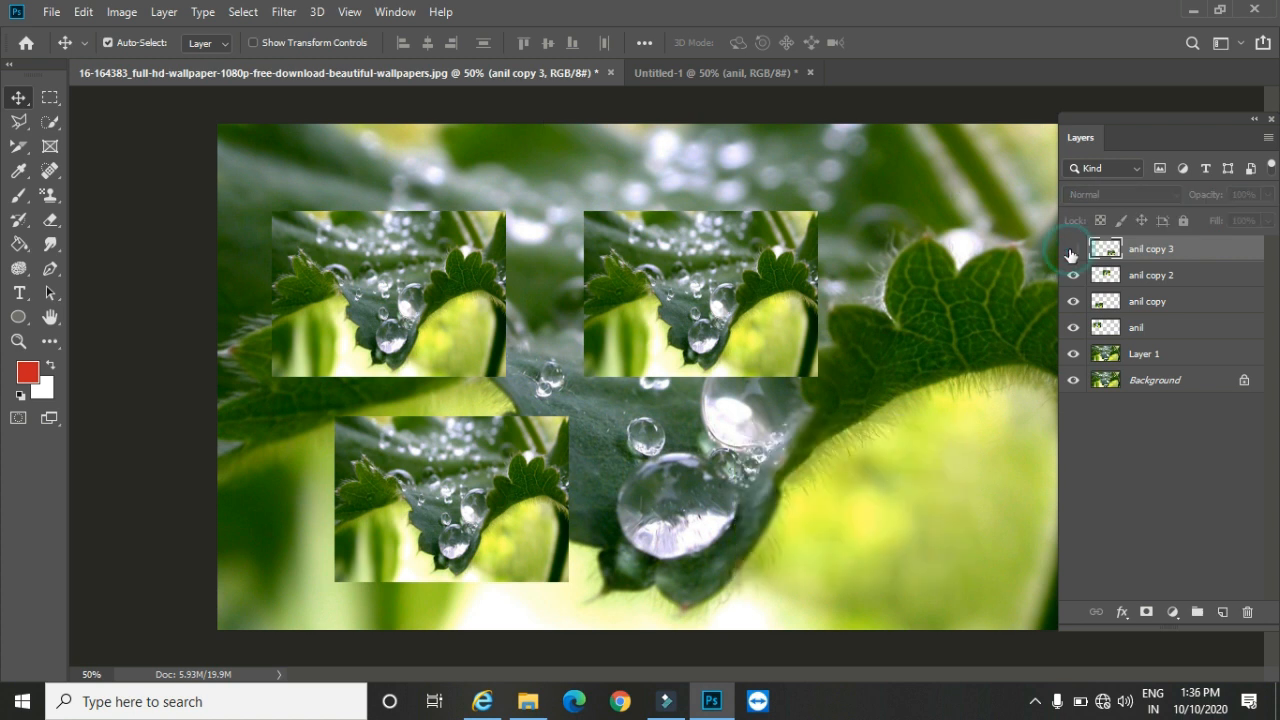
pyautogui.click(1073, 249)
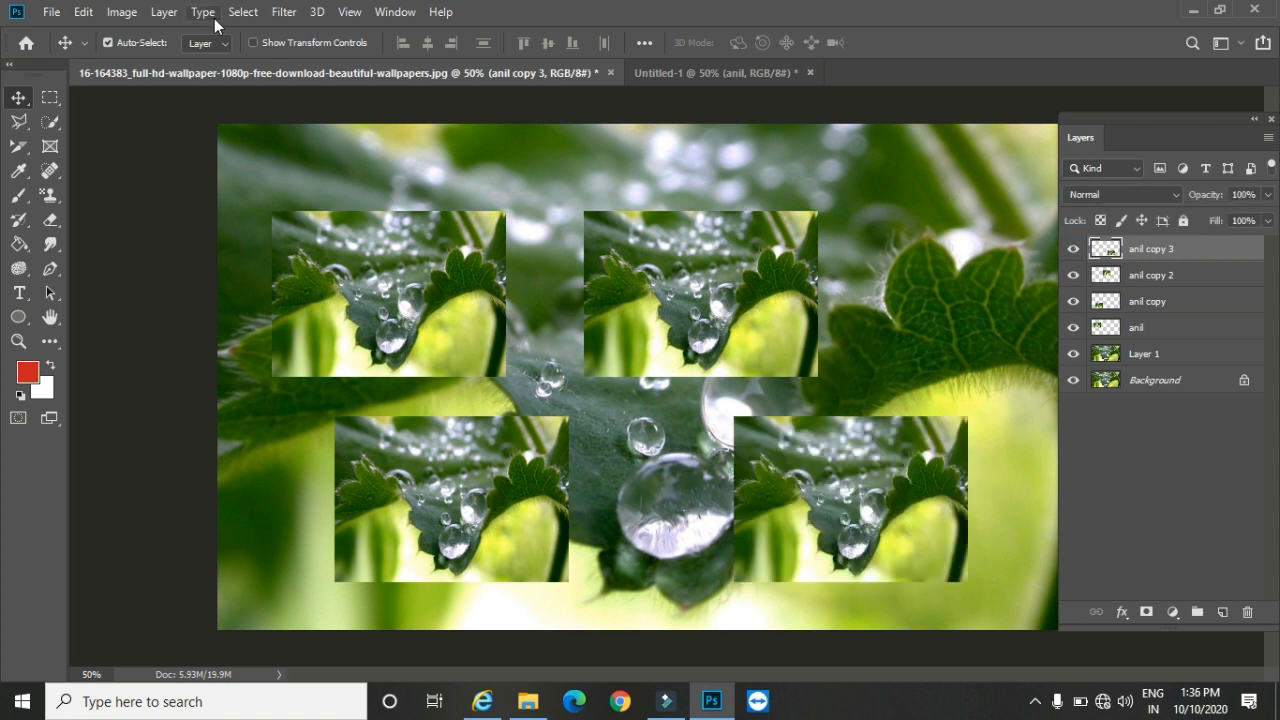
pyautogui.click(164, 12)
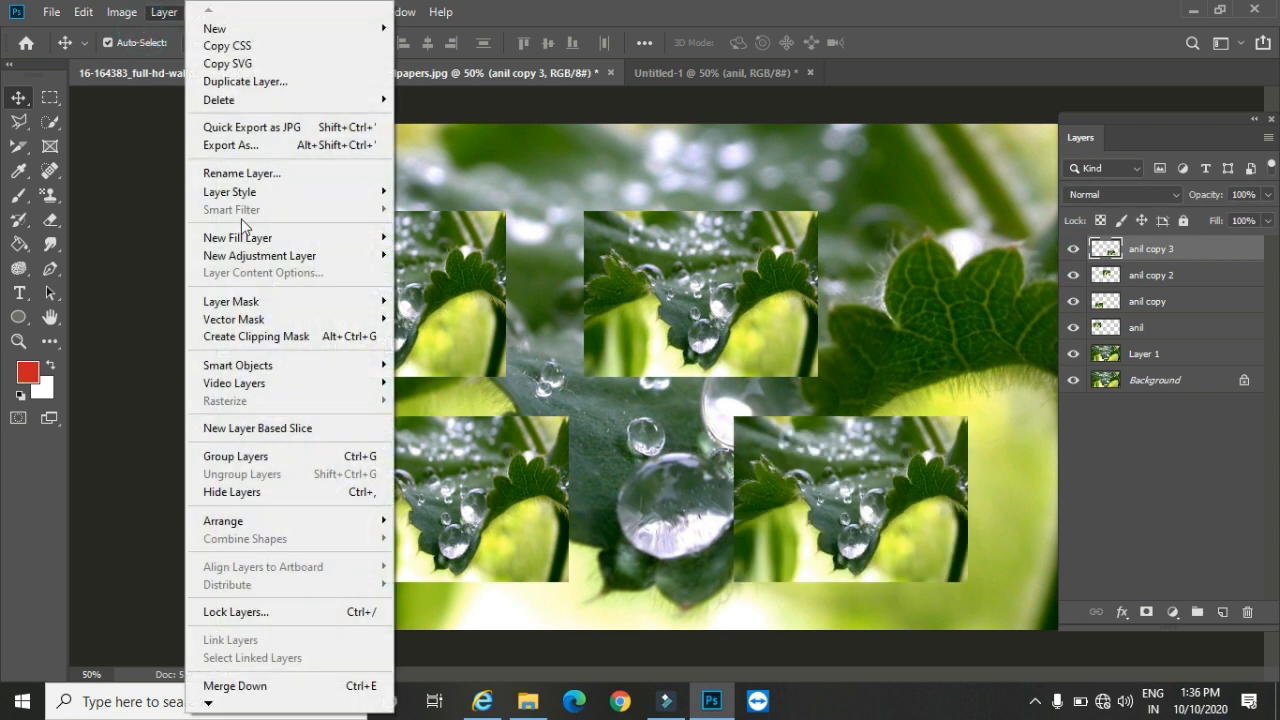
pyautogui.click(289, 137)
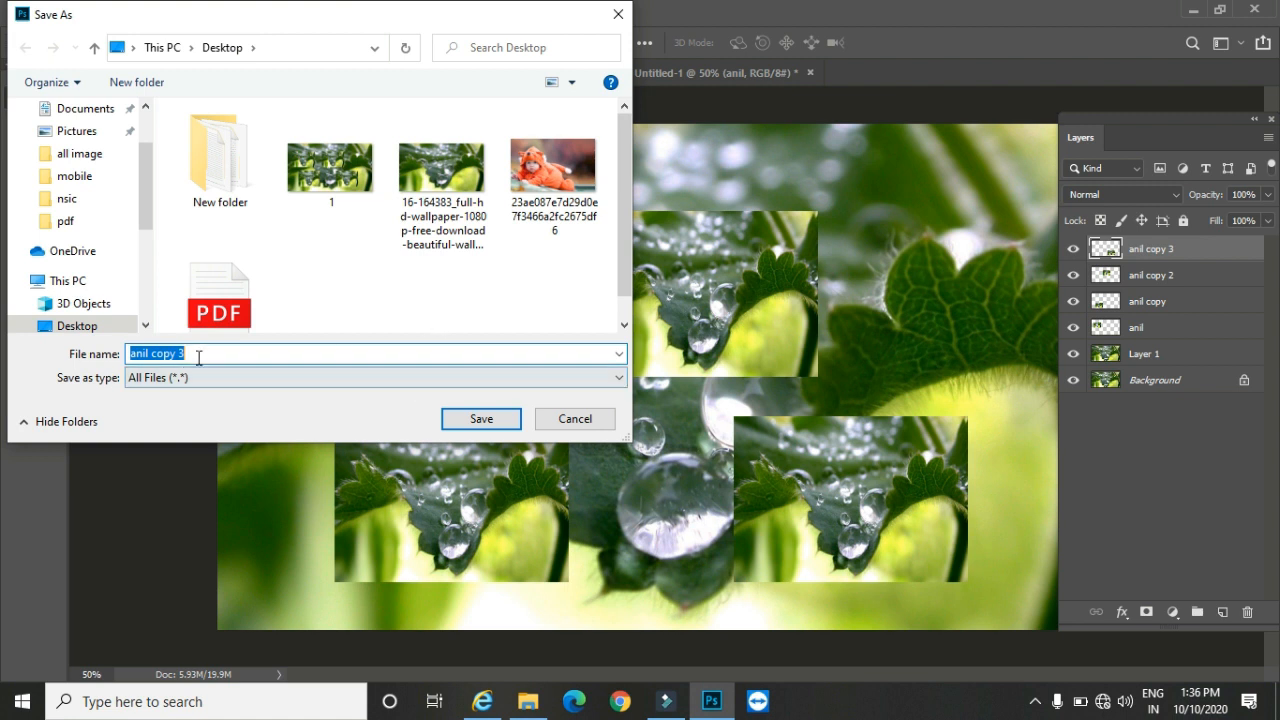
pyautogui.click(481, 418)
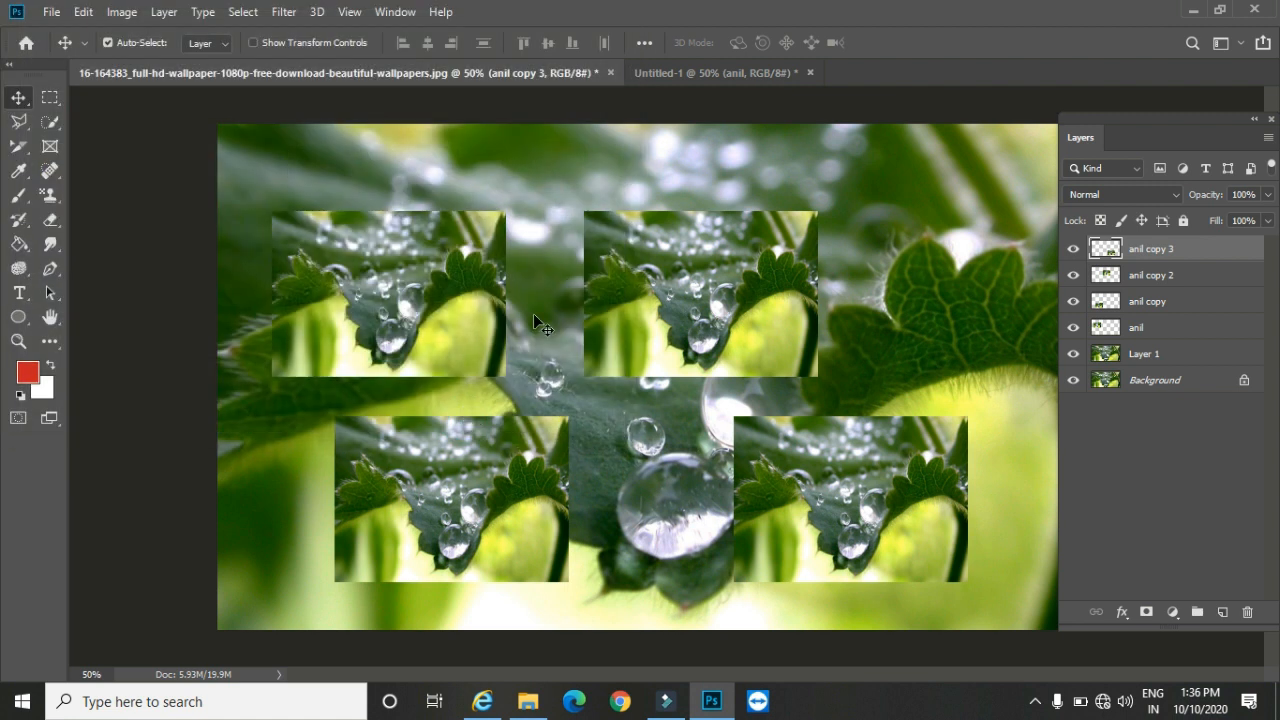
# Step: Switch to the desktop, view the exported single-layer JPG in Internet Explorer, and minimize the browser
pyautogui.click(1192, 10)
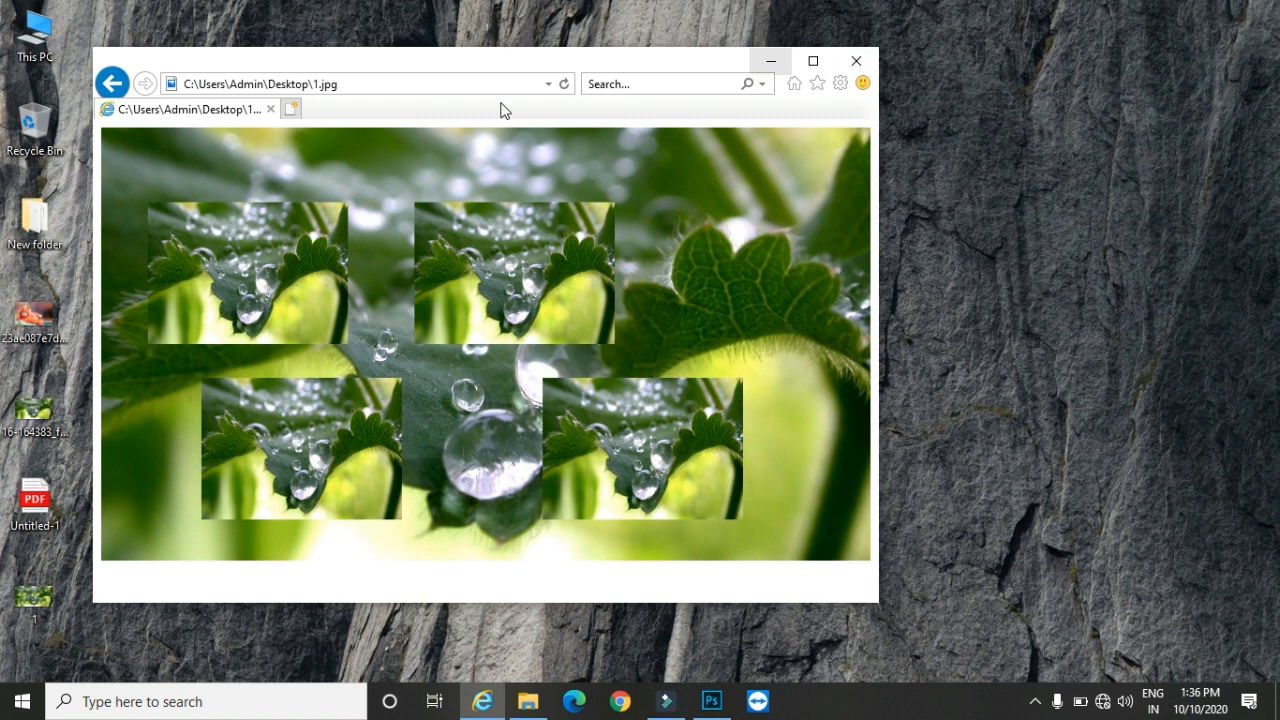
pyautogui.moveTo(197, 64); pyautogui.dragTo(259, 62)
pyautogui.moveTo(104, 34); pyautogui.dragTo(292, 271)
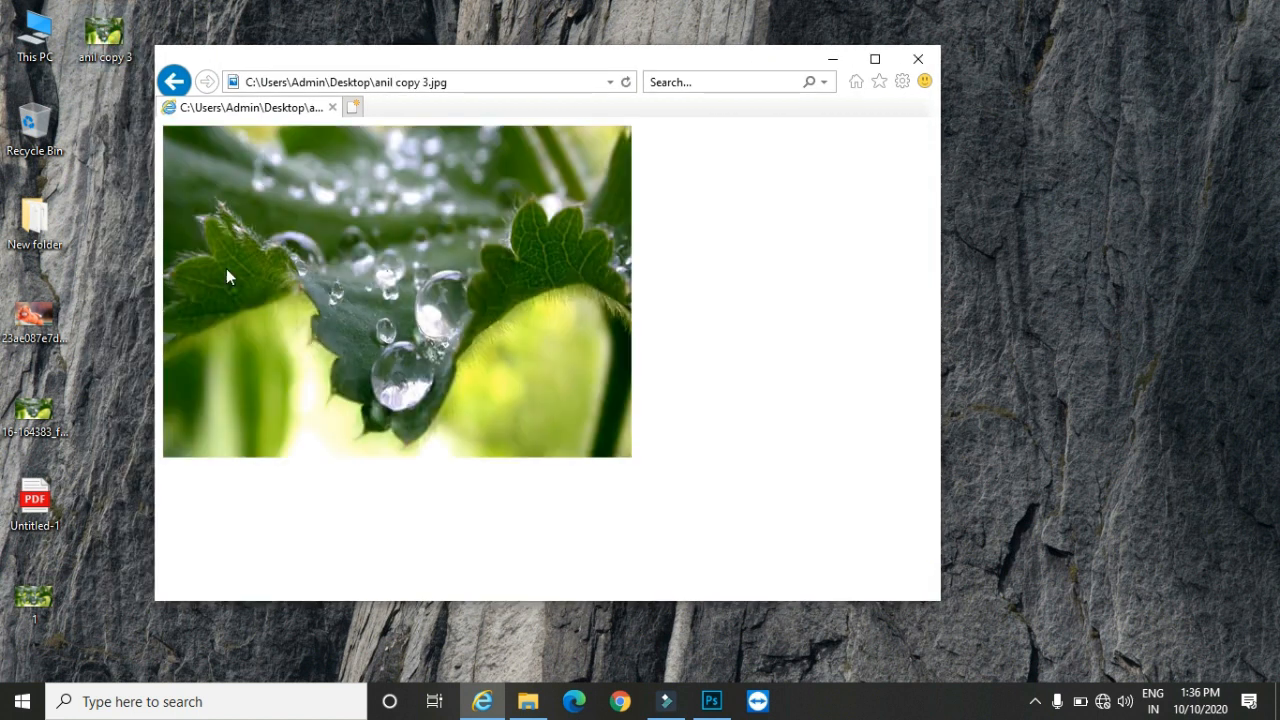
pyautogui.click(833, 59)
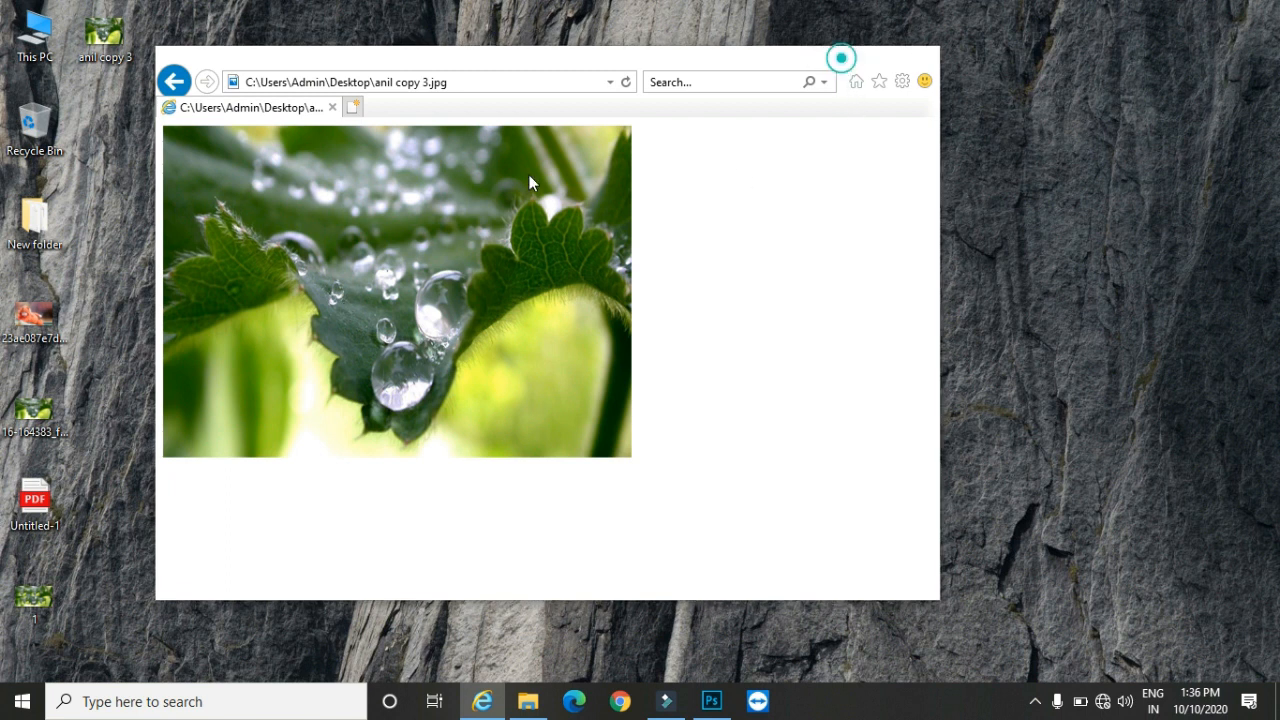
# Step: Create a new folder on the desktop and name it with the same first name as the duplicated layer
pyautogui.rightClick(226, 148)
pyautogui.click(363, 346)
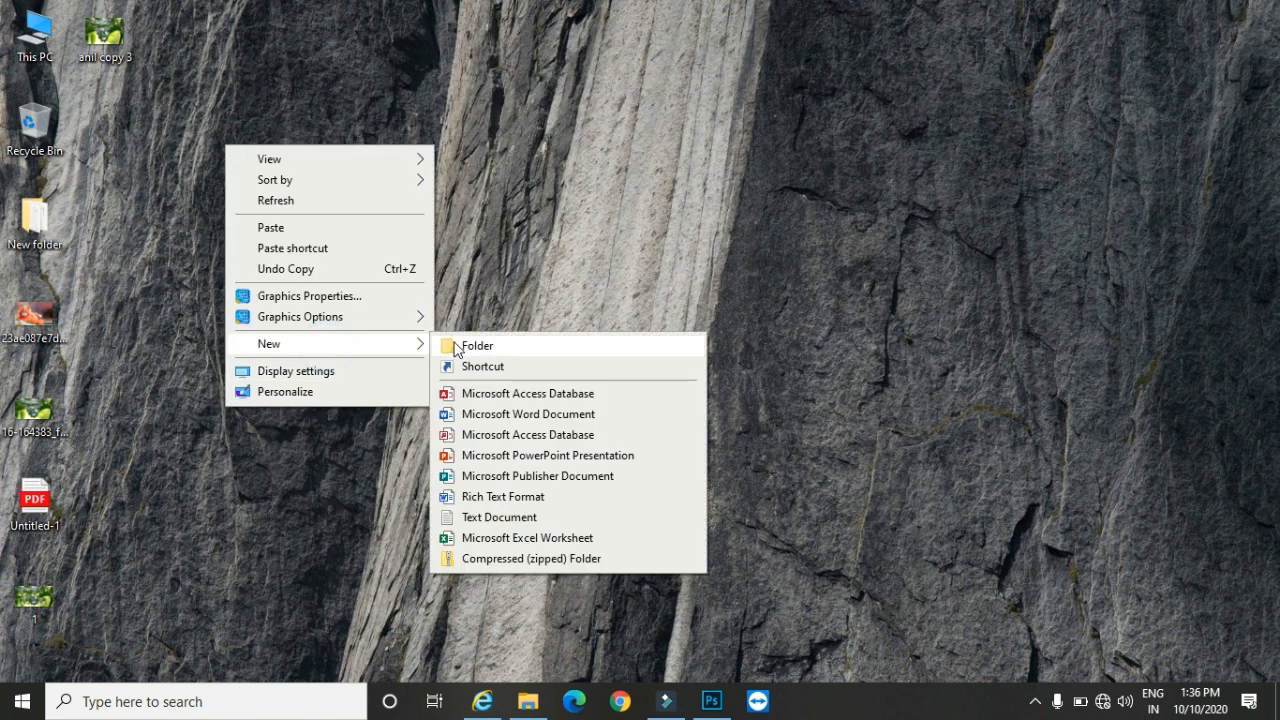
pyautogui.click(460, 345)
pyautogui.write('anil')
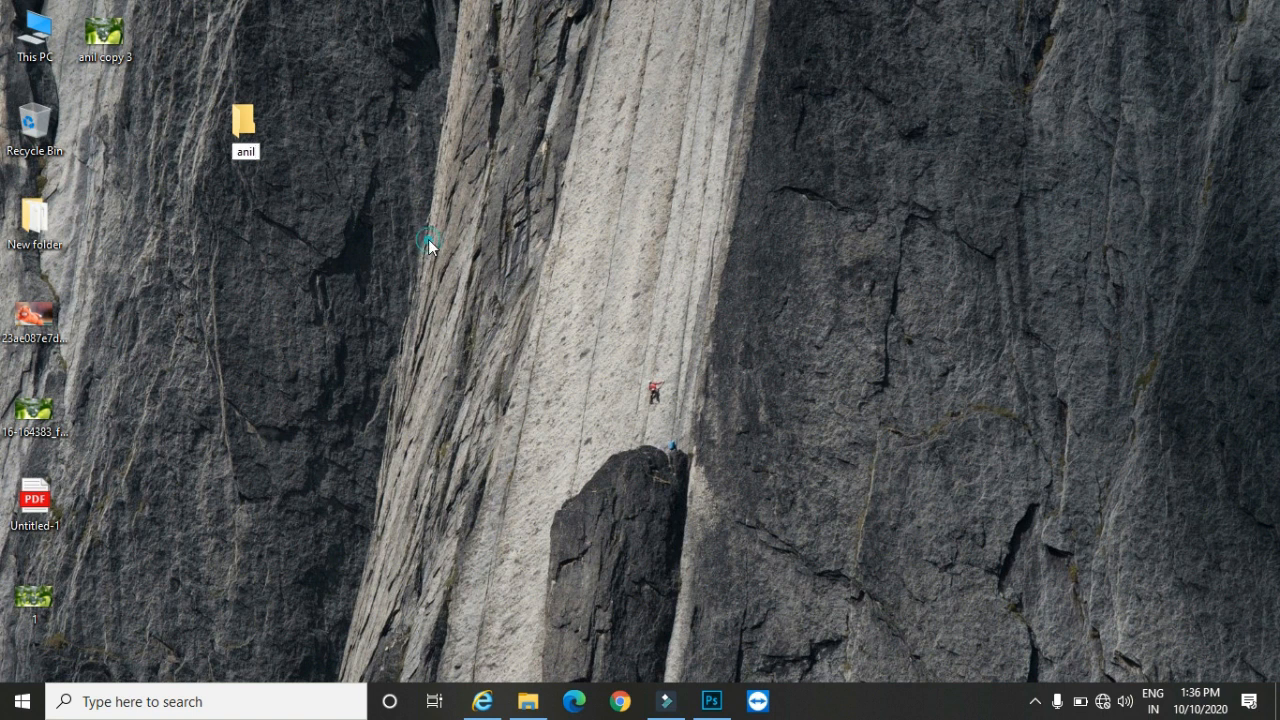
# Step: Switch to Photoshop and quick-export the four small-picture layers together as JPGs into the newly named desktop folder
pyautogui.press('Return')
pyautogui.click(700, 709)
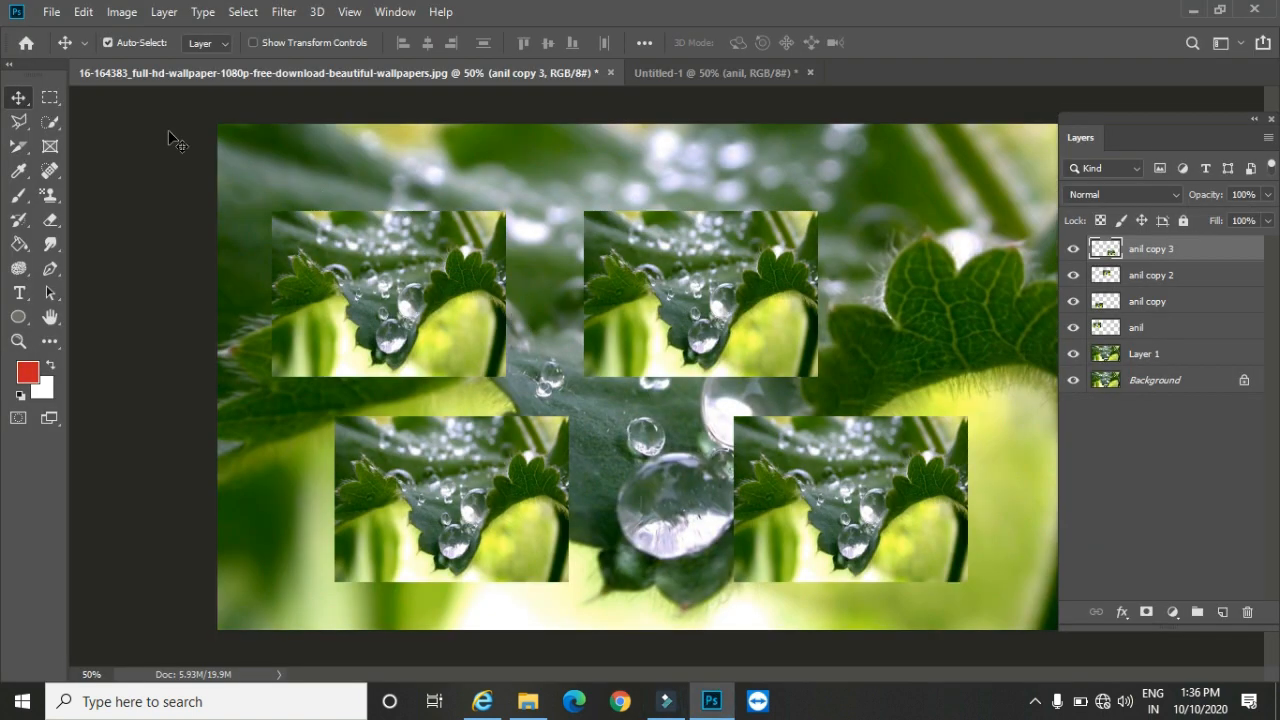
pyautogui.keyDown('shift'); pyautogui.click(1145, 330); pyautogui.keyUp('shift')
pyautogui.click(163, 12)
pyautogui.click(279, 131)
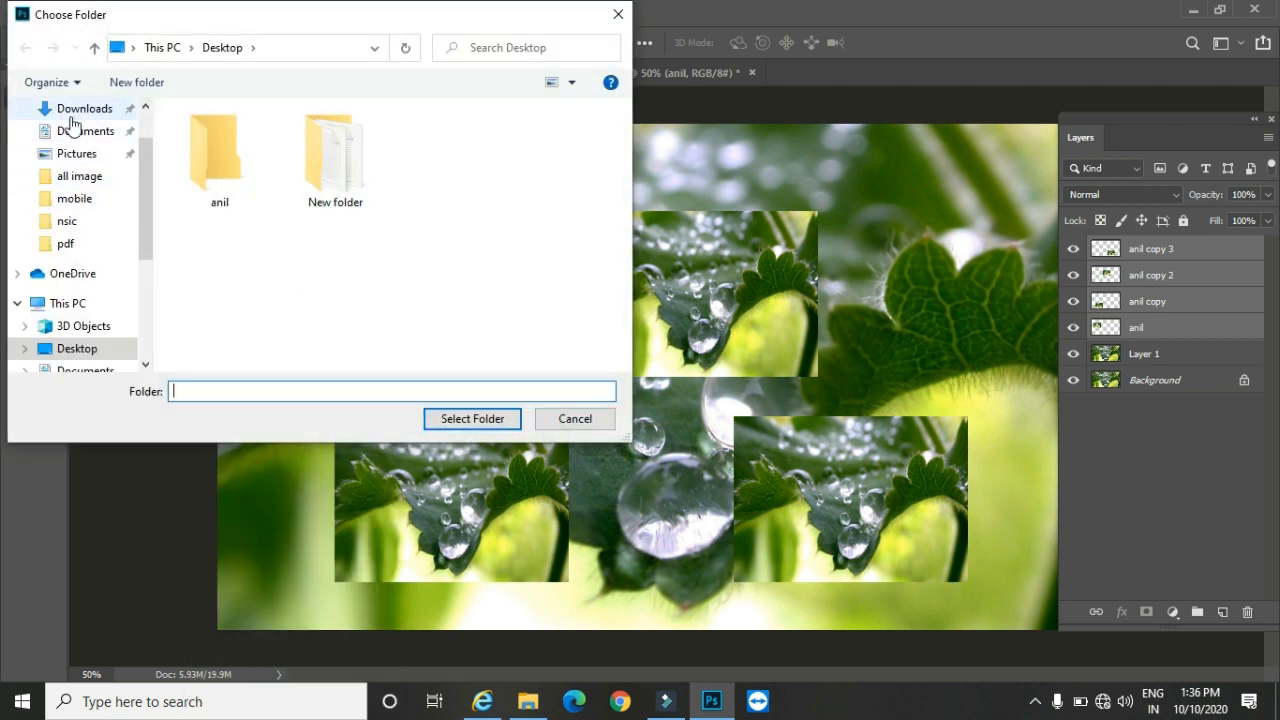
pyautogui.click(66, 348)
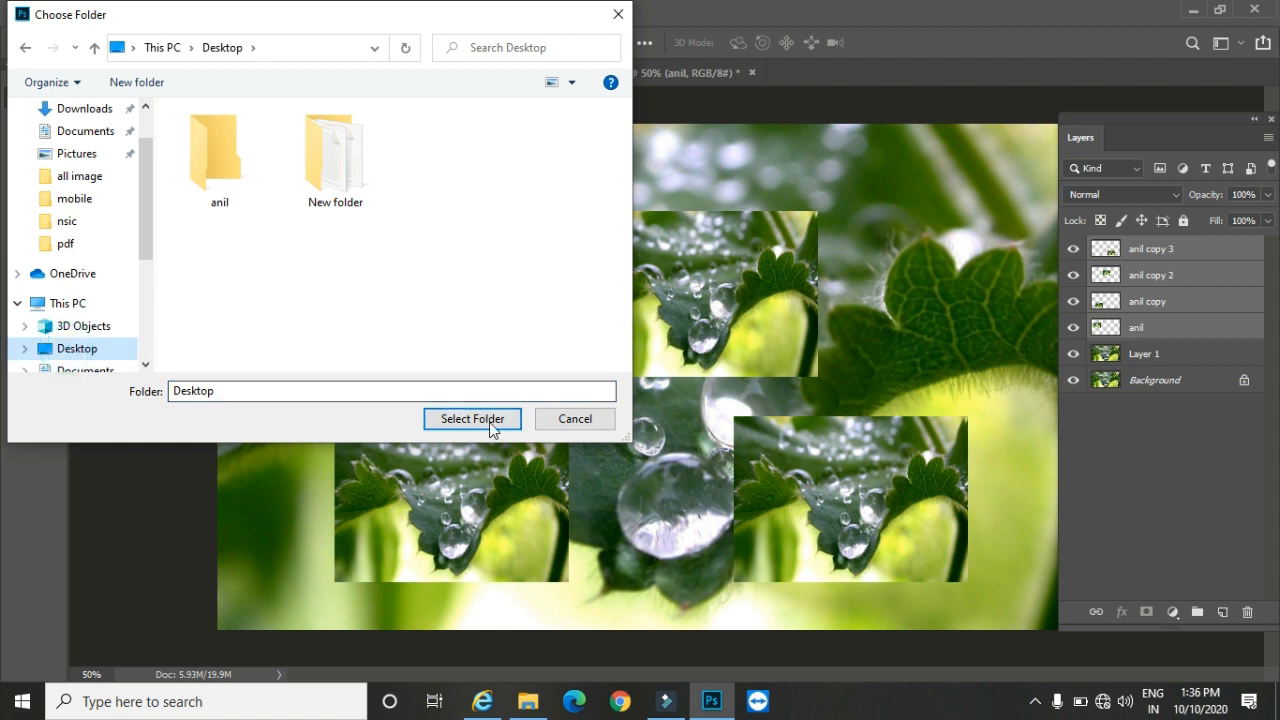
pyautogui.click(222, 158)
pyautogui.click(472, 420)
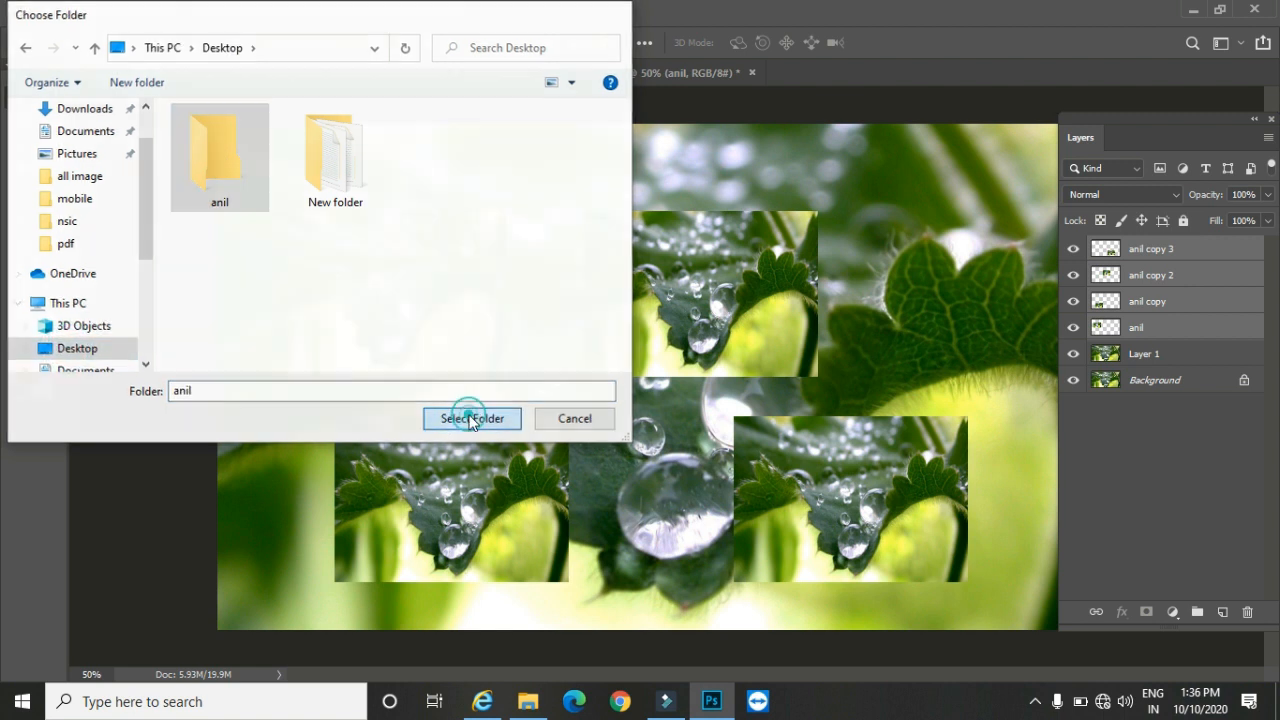
# Step: Switch to the desktop, view the exported layer images in the new folder, close it, and return to Photoshop
pyautogui.click(1193, 10)
pyautogui.doubleClick(241, 131)
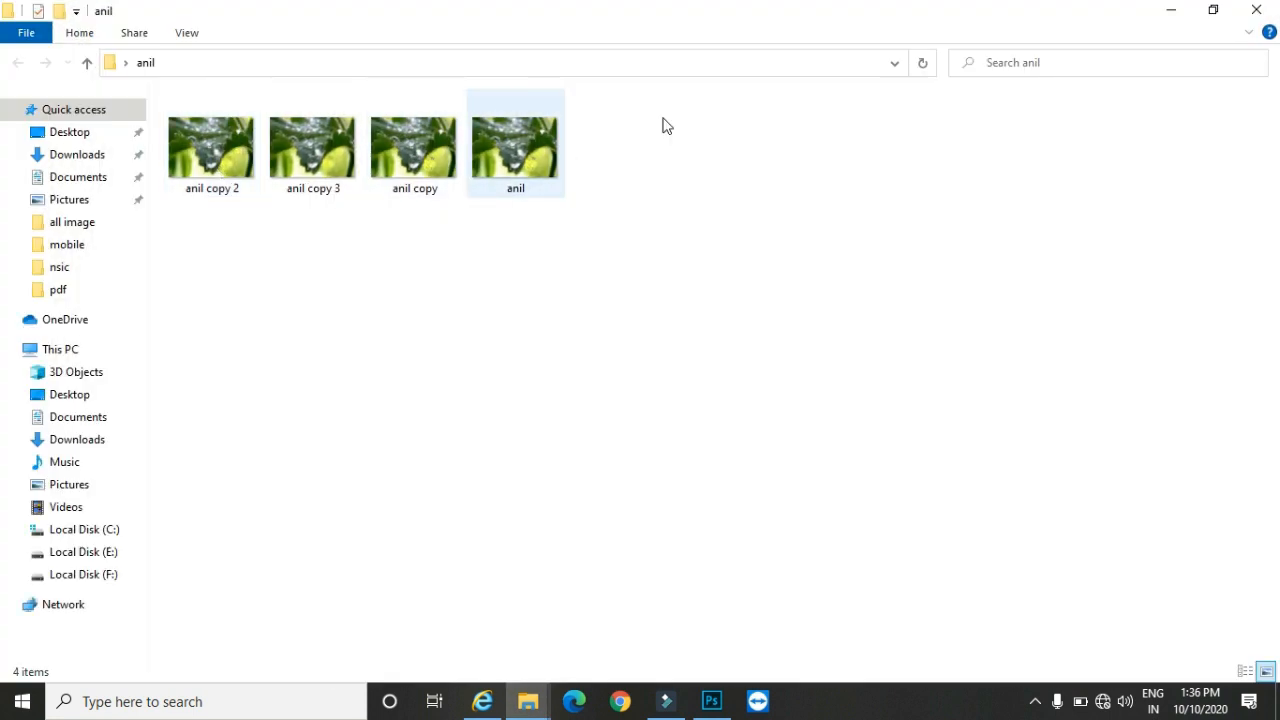
pyautogui.click(1256, 10)
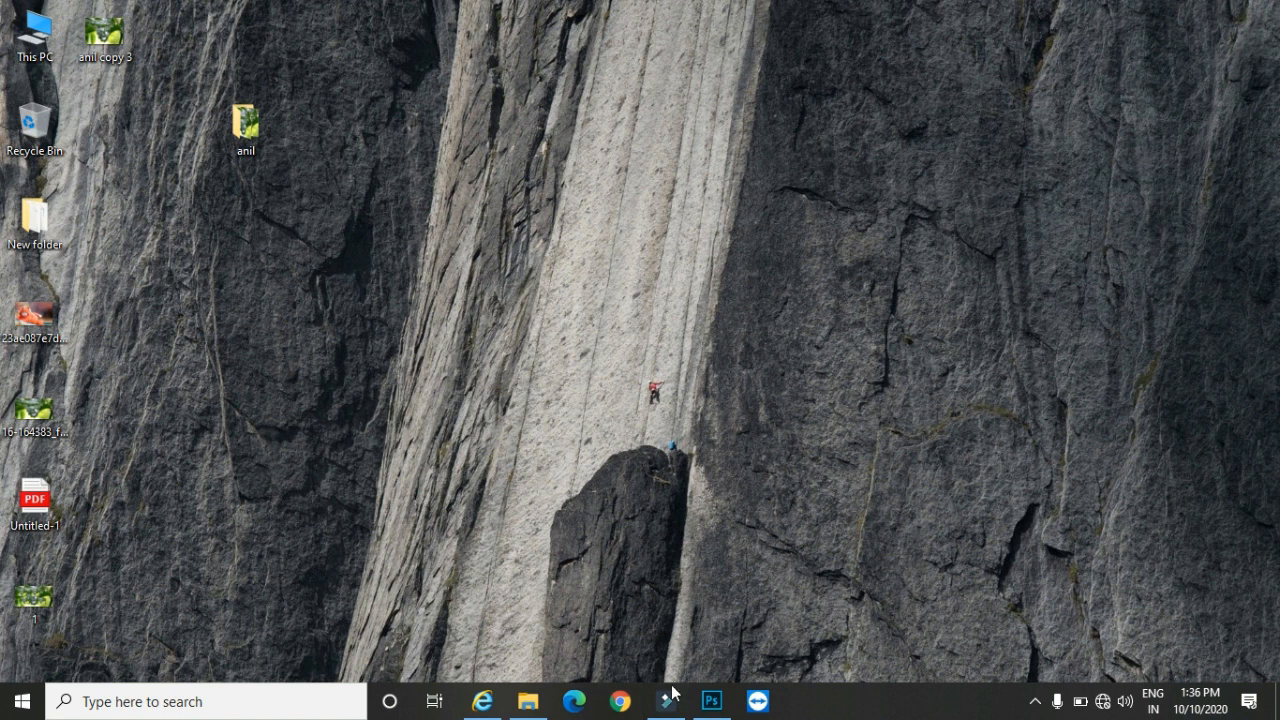
pyautogui.click(712, 701)
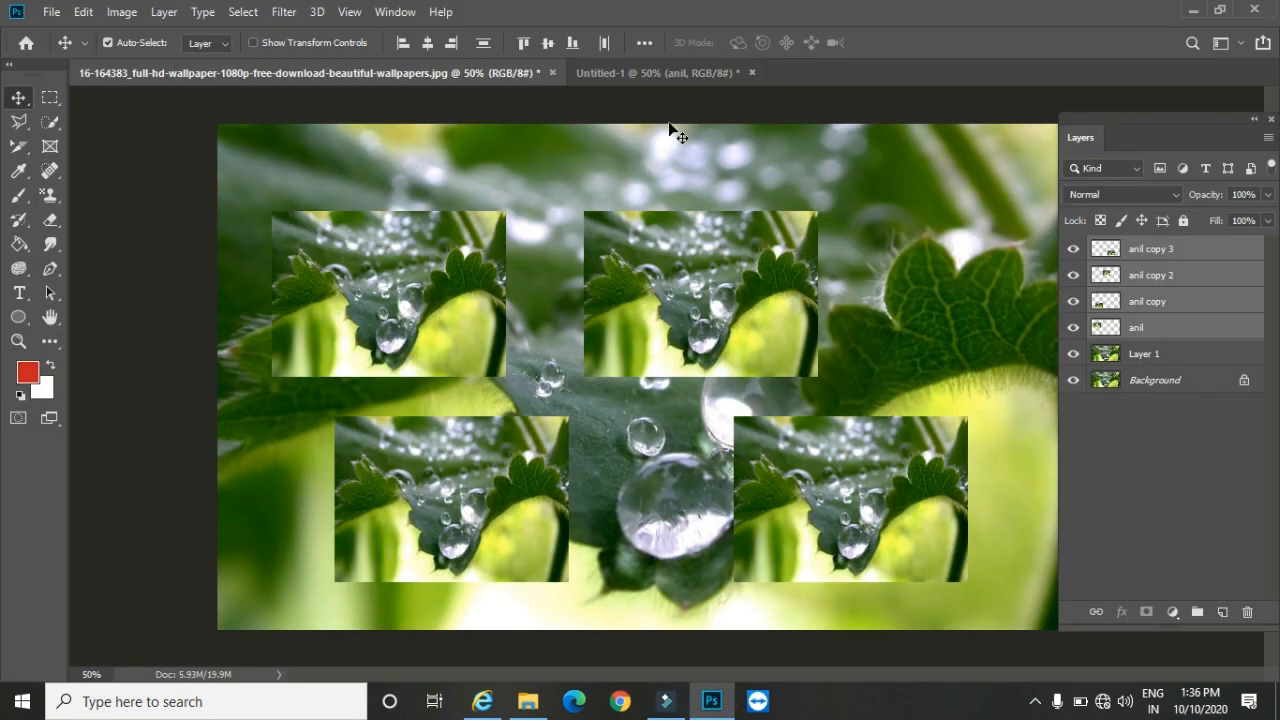
# Step: Open the Export As settings for the four selected layers, examine the available file formats, and cancel
pyautogui.click(158, 12)
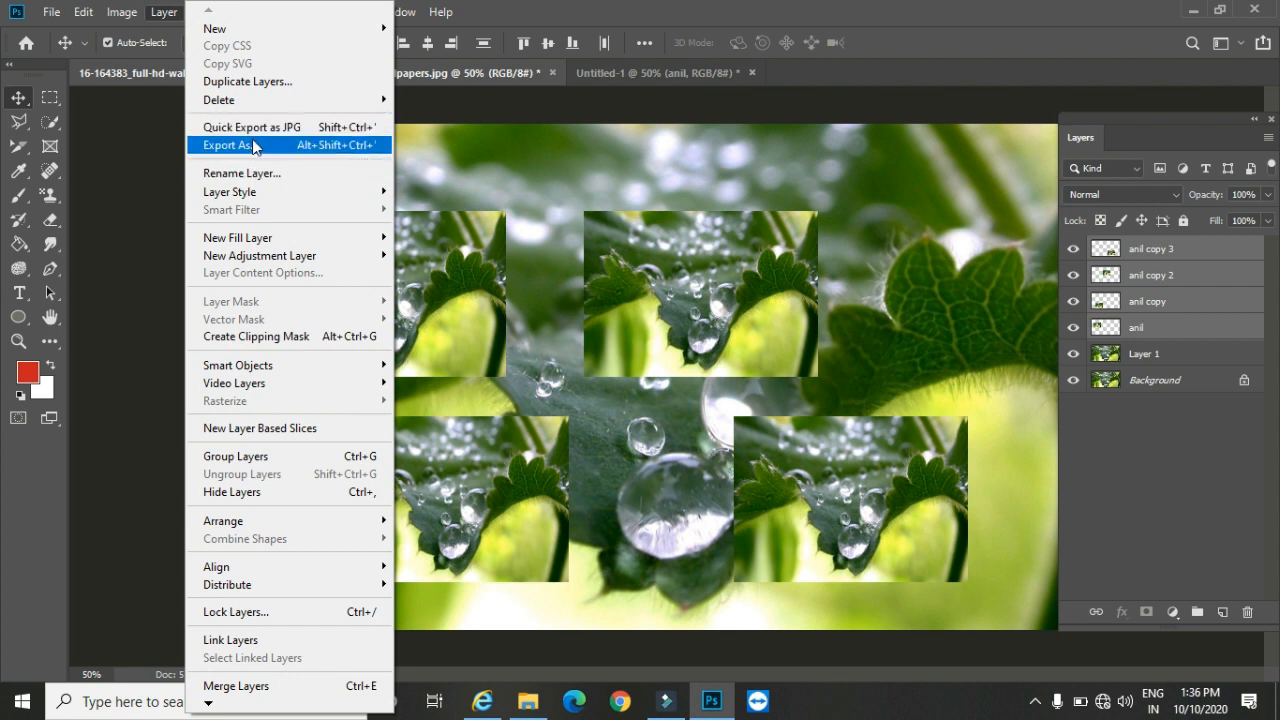
pyautogui.click(252, 145)
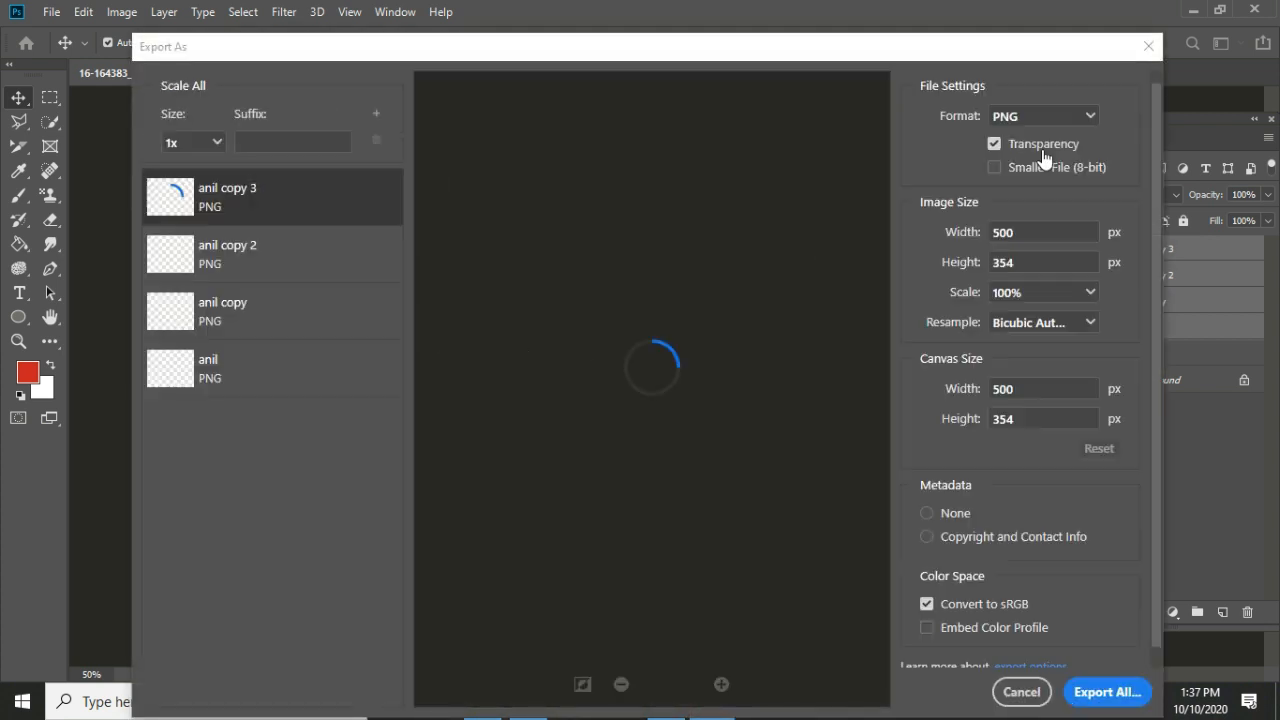
pyautogui.click(1035, 117)
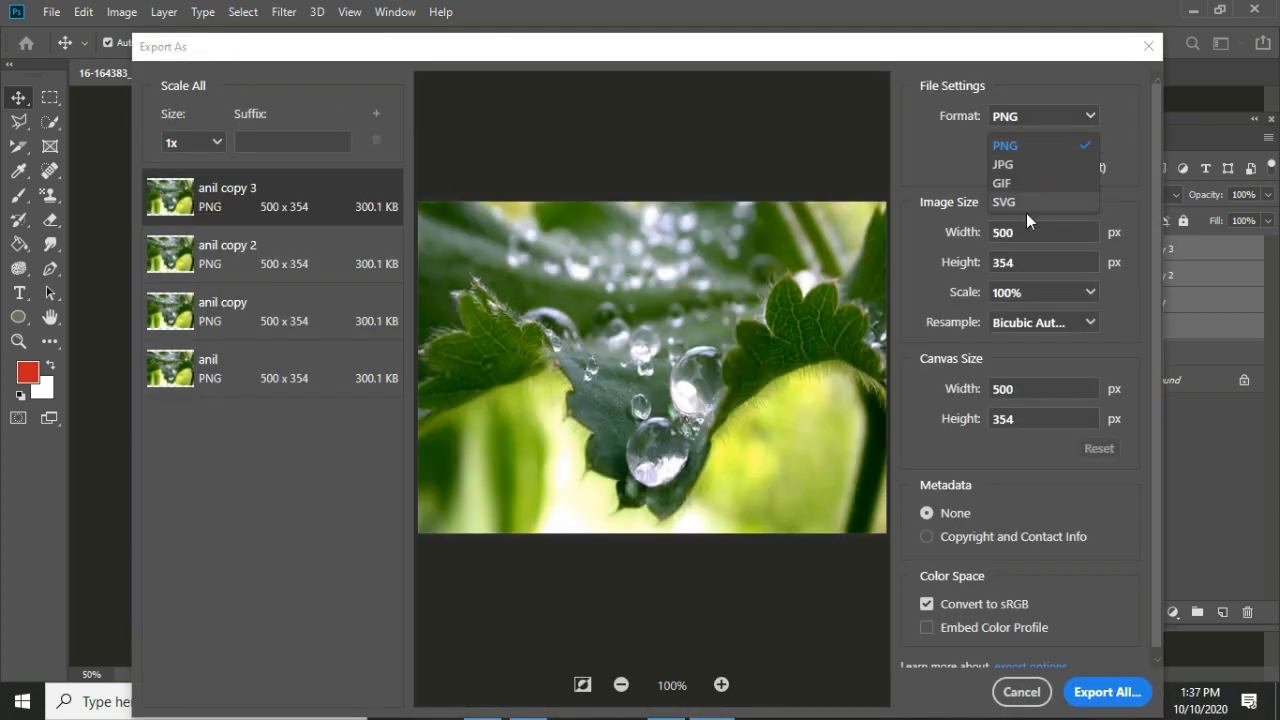
pyautogui.click(1021, 692)
pyautogui.click(1021, 692)
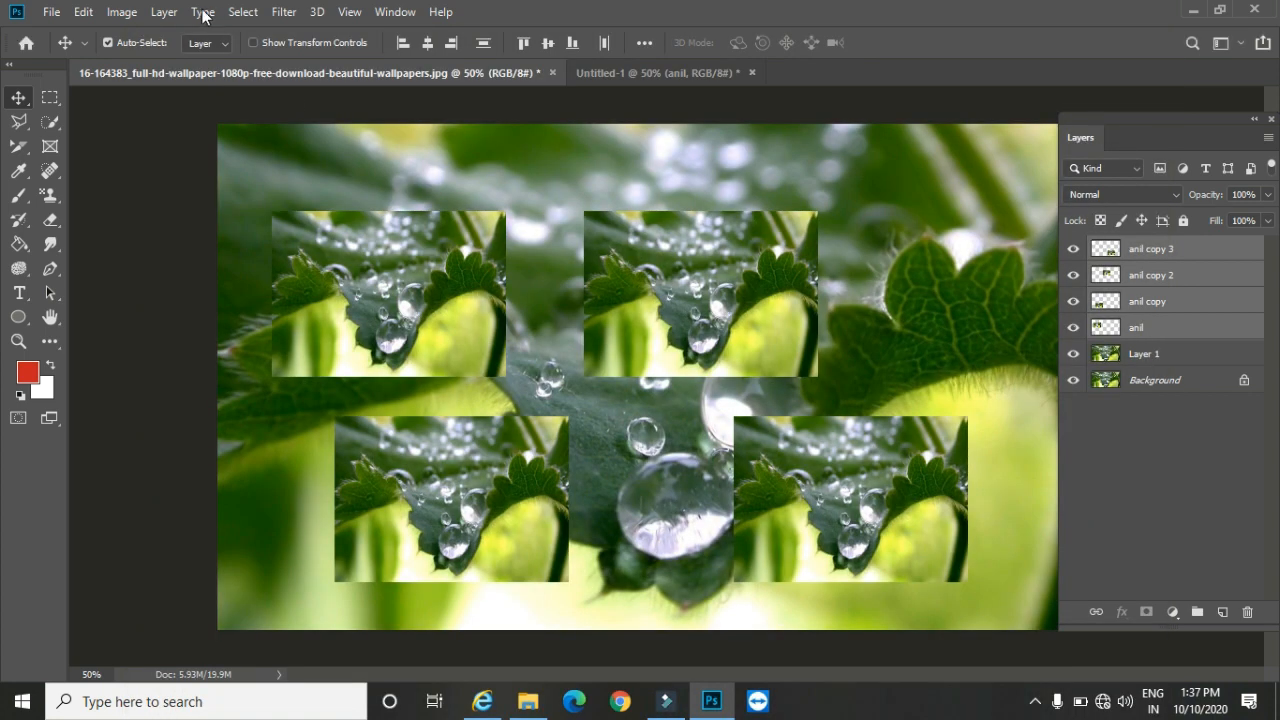
# Step: Set the Quick Export format to PNG in the export preferences and check the layers' quick export command
pyautogui.click(162, 12)
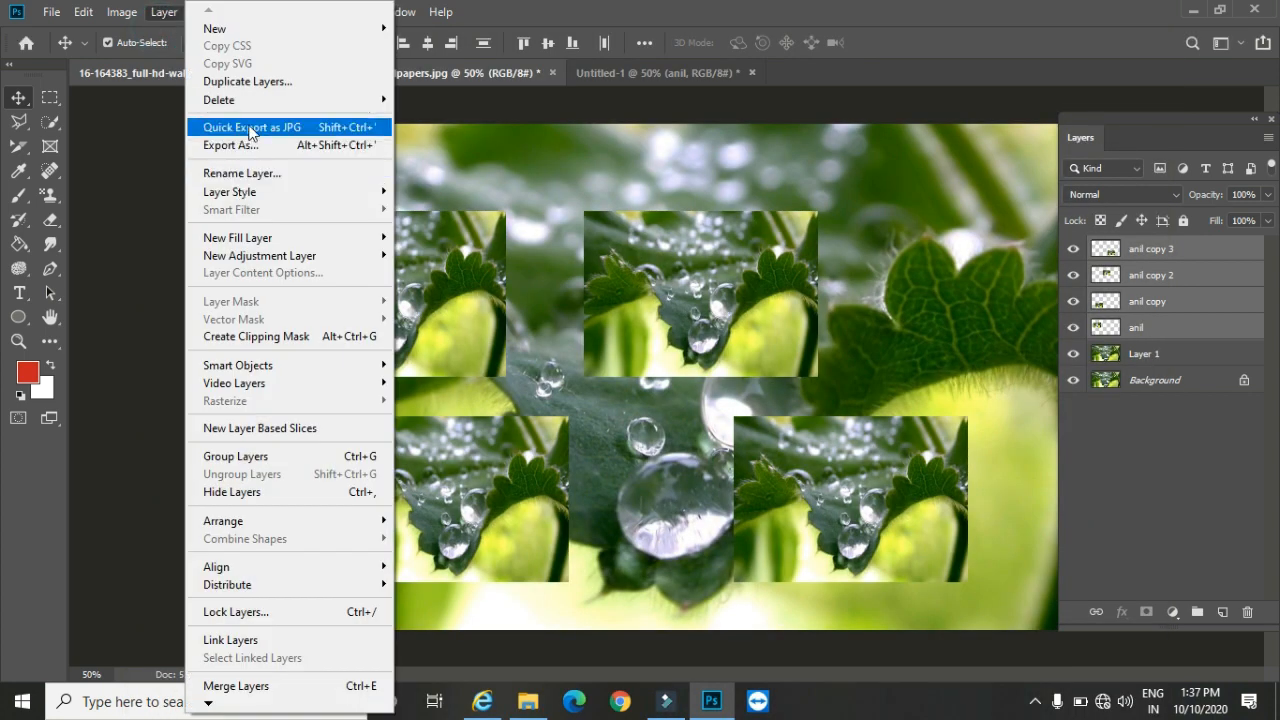
pyautogui.moveTo(50, 12)
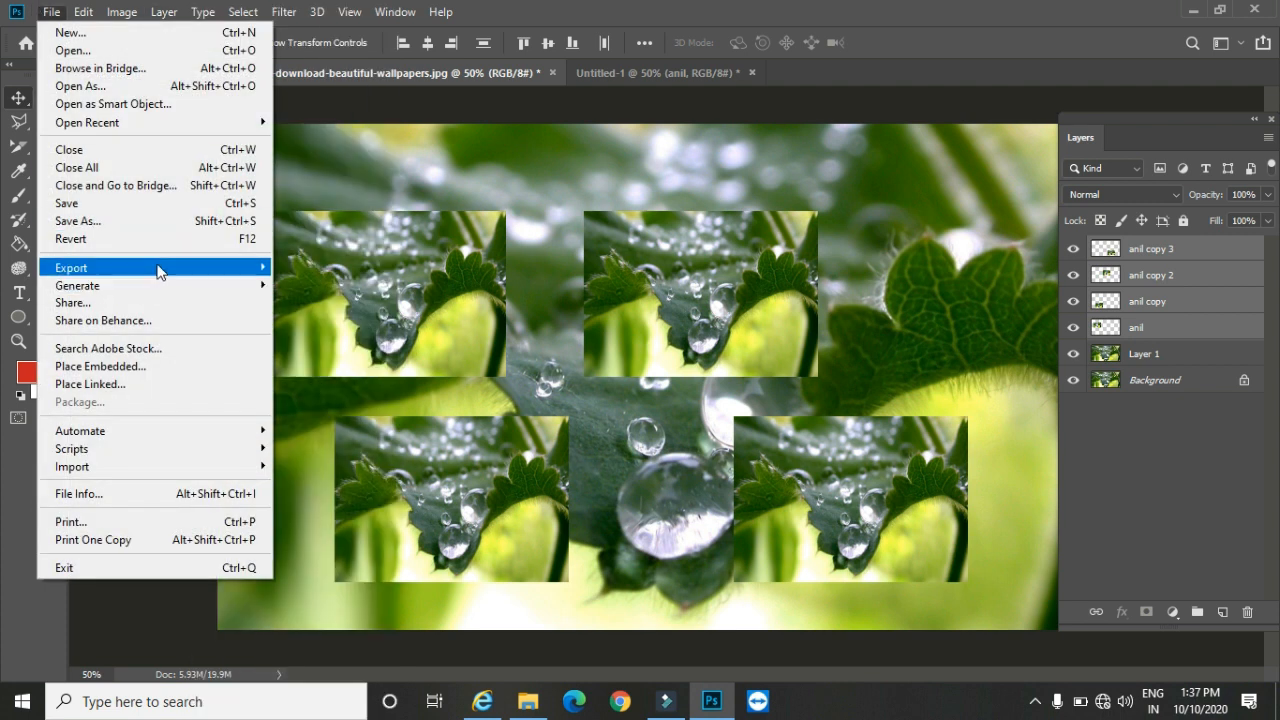
pyautogui.moveTo(157, 266)
pyautogui.click(360, 313)
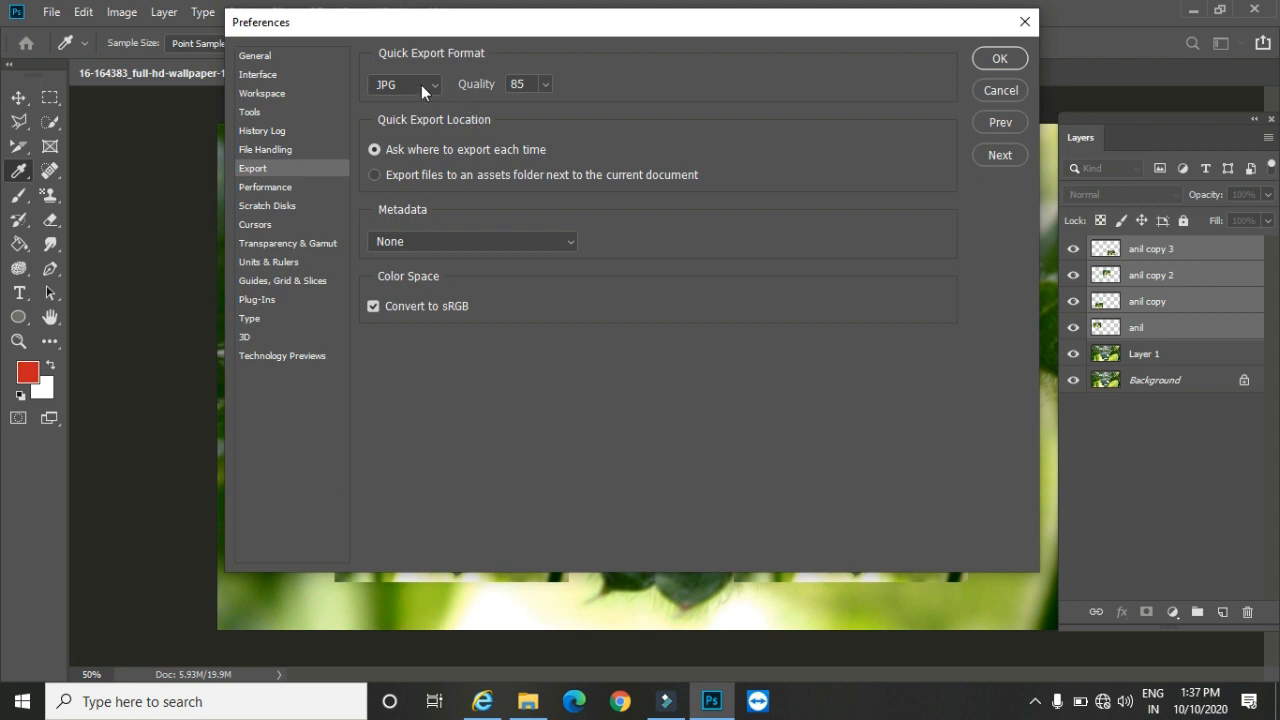
pyautogui.click(421, 85)
pyautogui.click(405, 105)
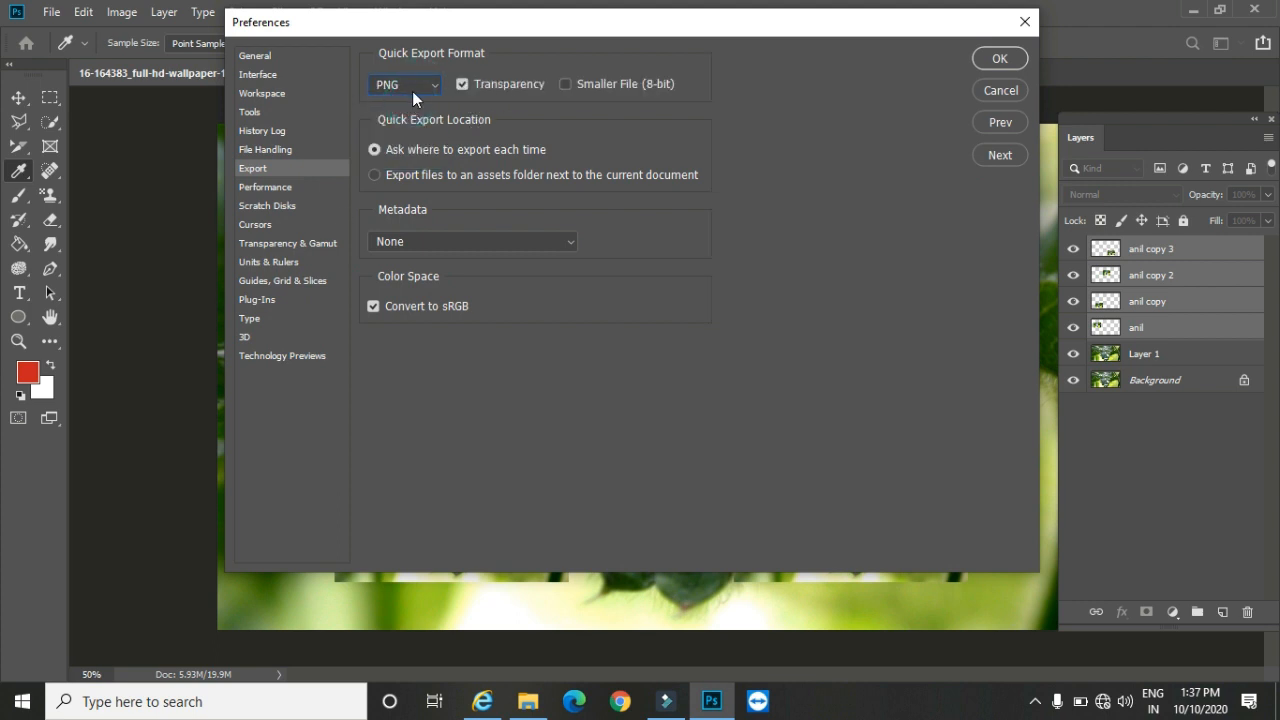
pyautogui.click(1003, 56)
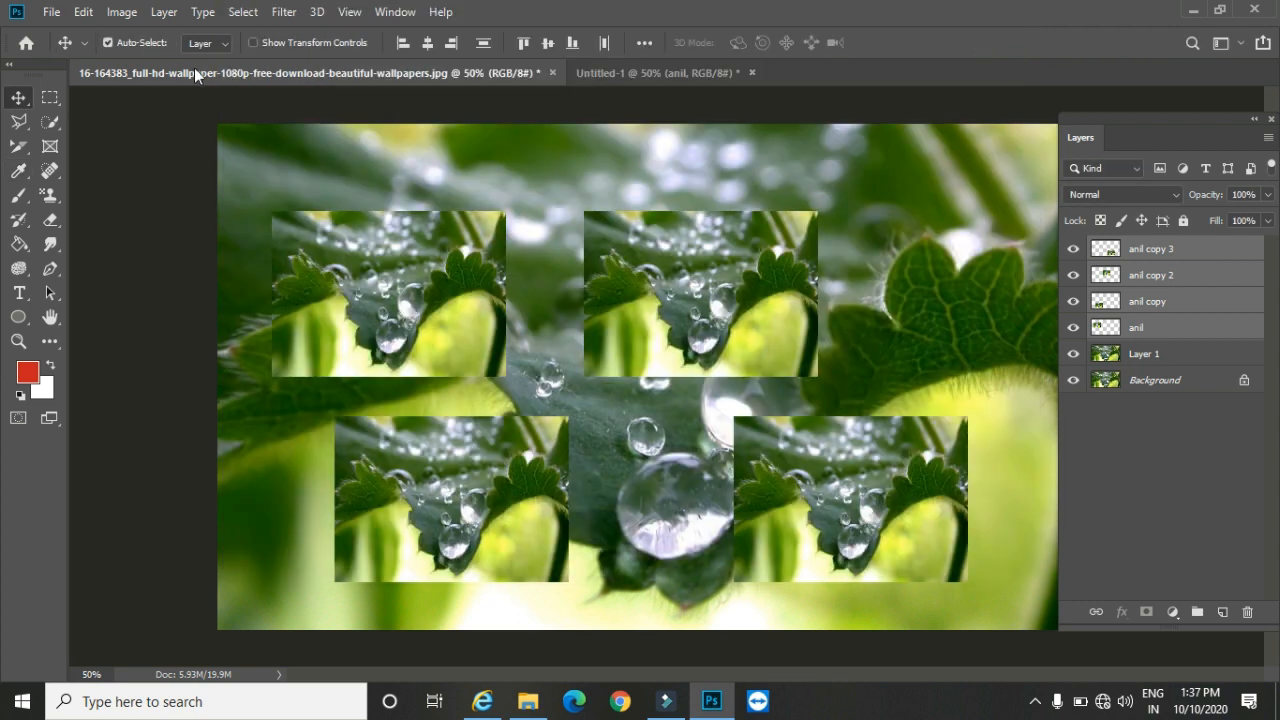
pyautogui.click(165, 12)
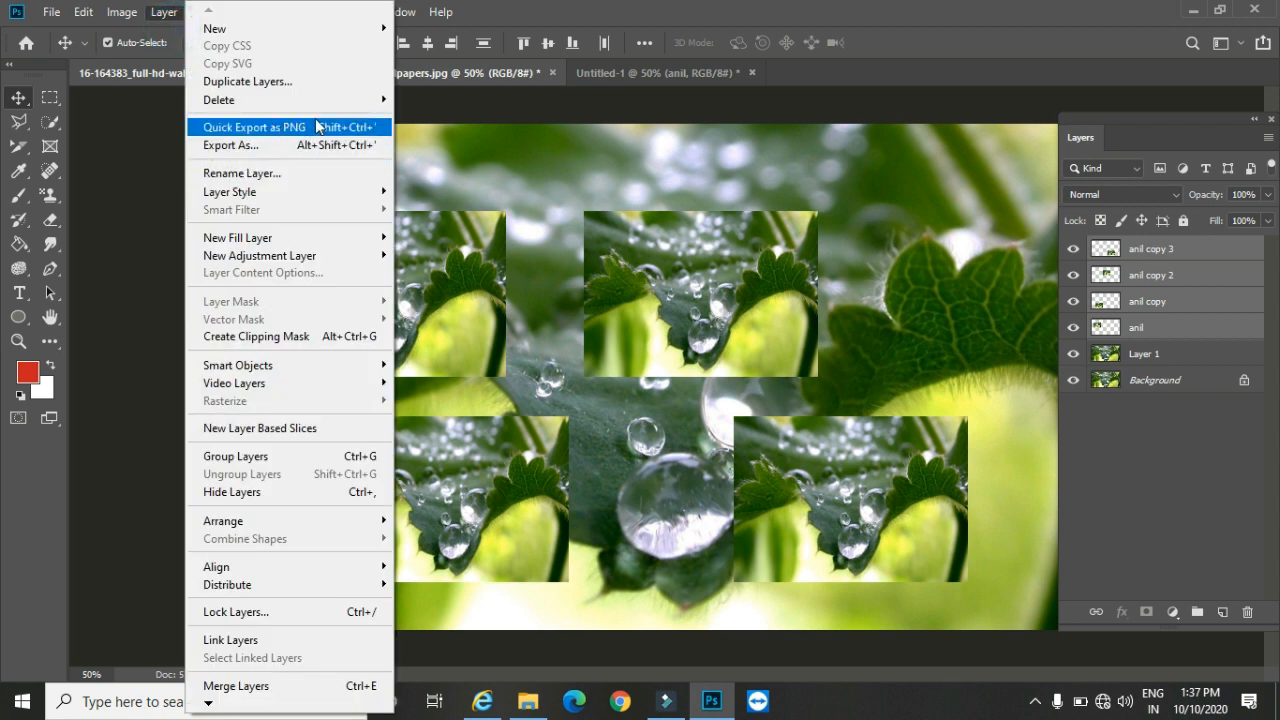
pyautogui.click(17, 101)
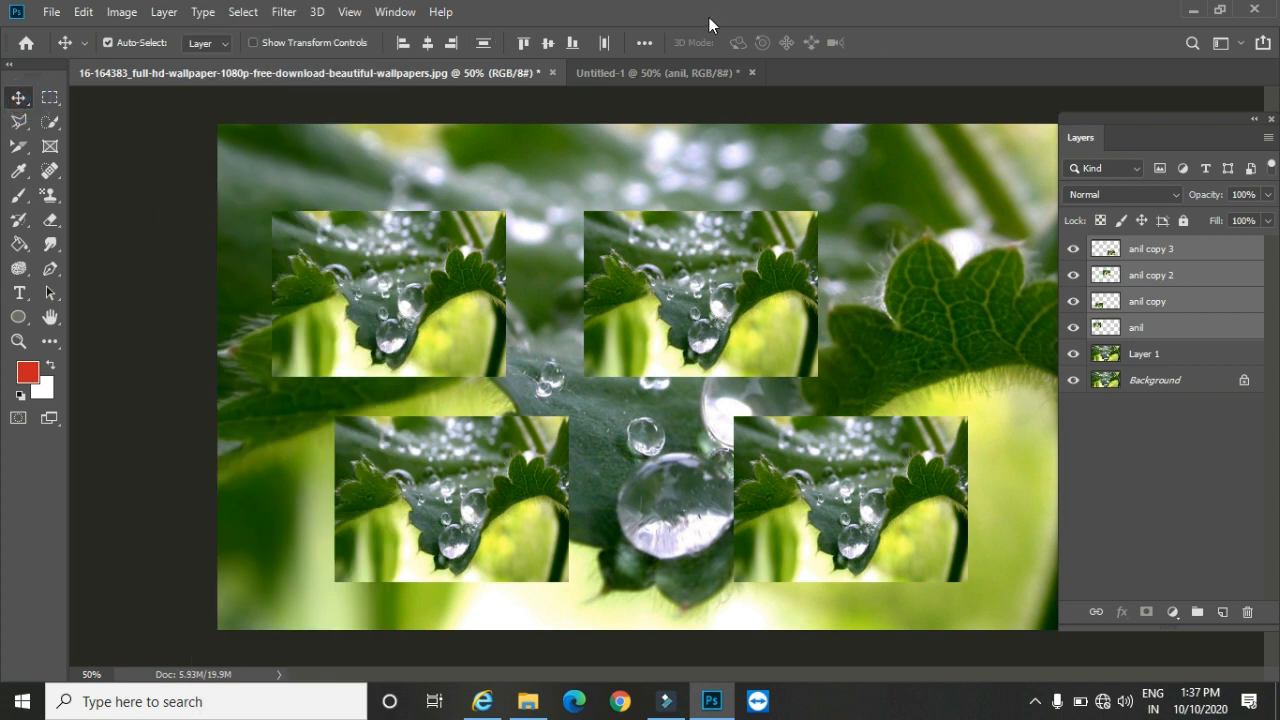
# Step: Switch to the desktop and refresh it
pyautogui.click(1193, 10)
pyautogui.rightClick(379, 296)
pyautogui.click(428, 352)
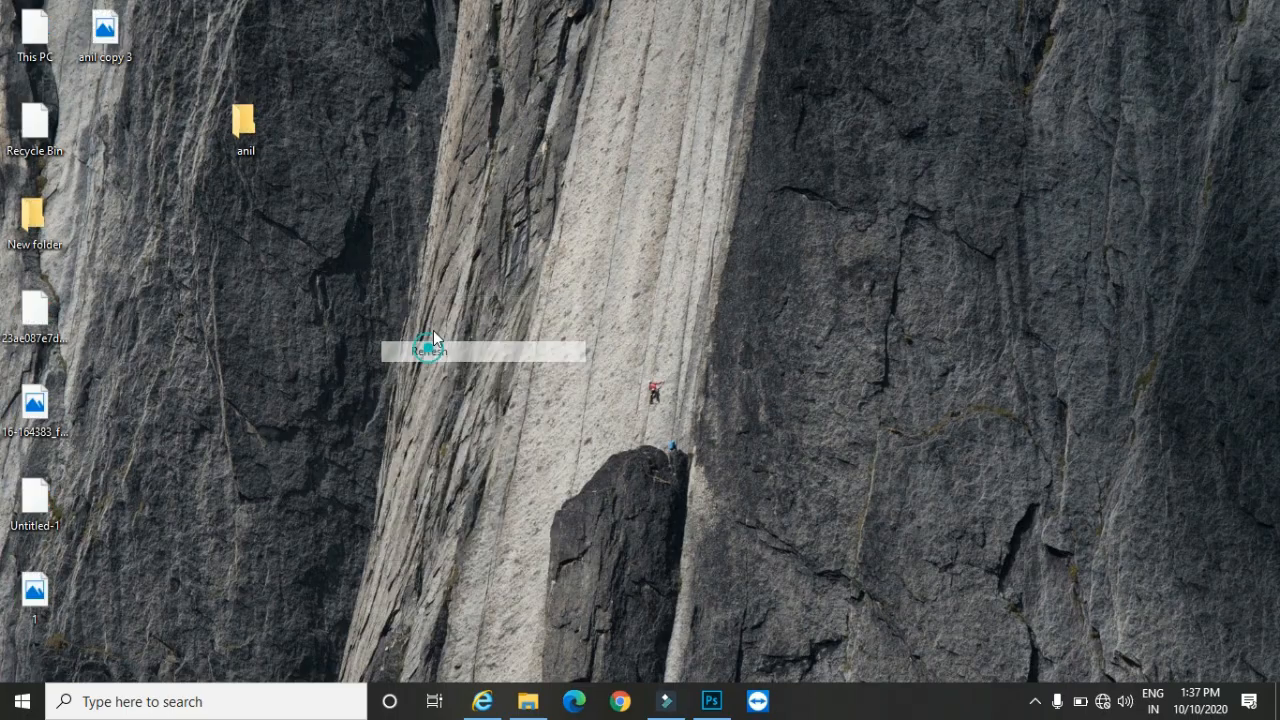